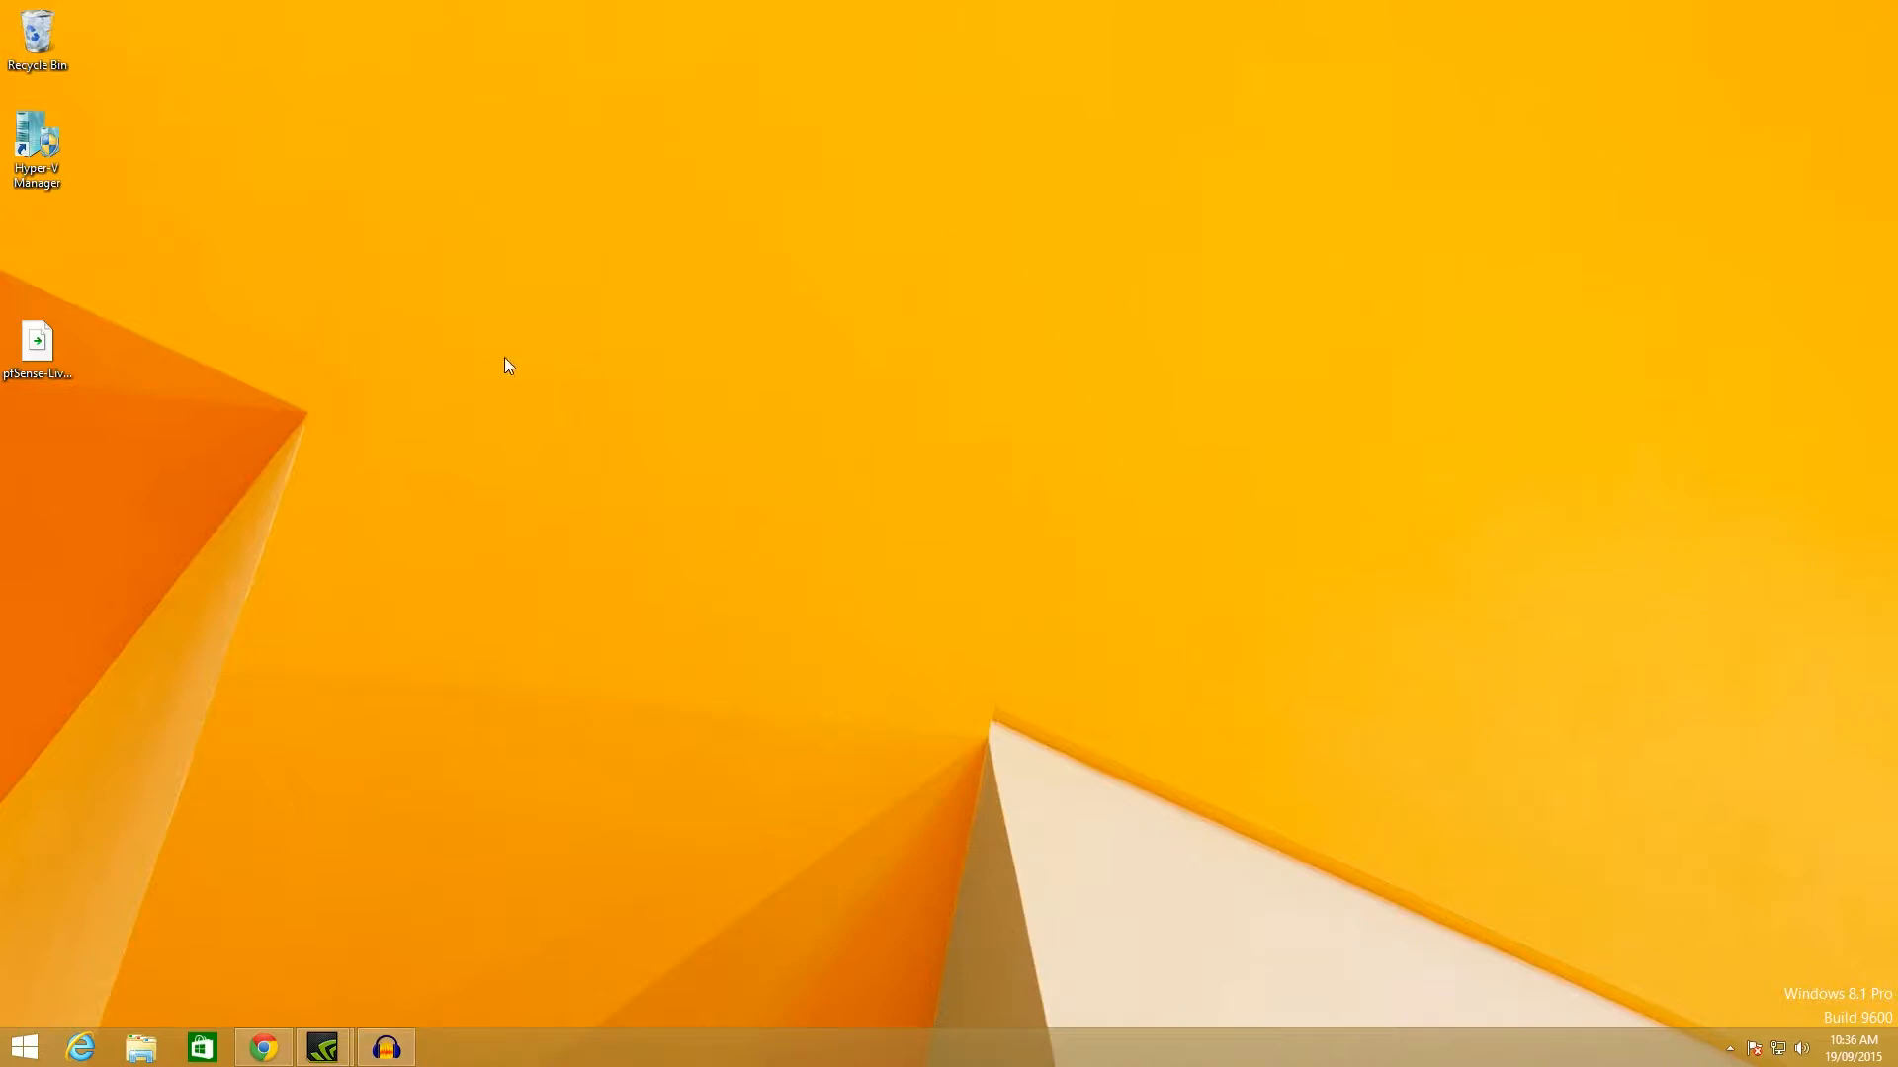
Open Hyper-V Manager and start the New Virtual Machine wizard.
{"action": "left_click_drag", "start_coordinate": [124, 269], "coordinate": [455, 706]}
{"action": "left_click_drag", "start_coordinate": [874, 664], "coordinate": [1681, 1057]}
{"action": "double_click", "coordinate": [22, 141]}
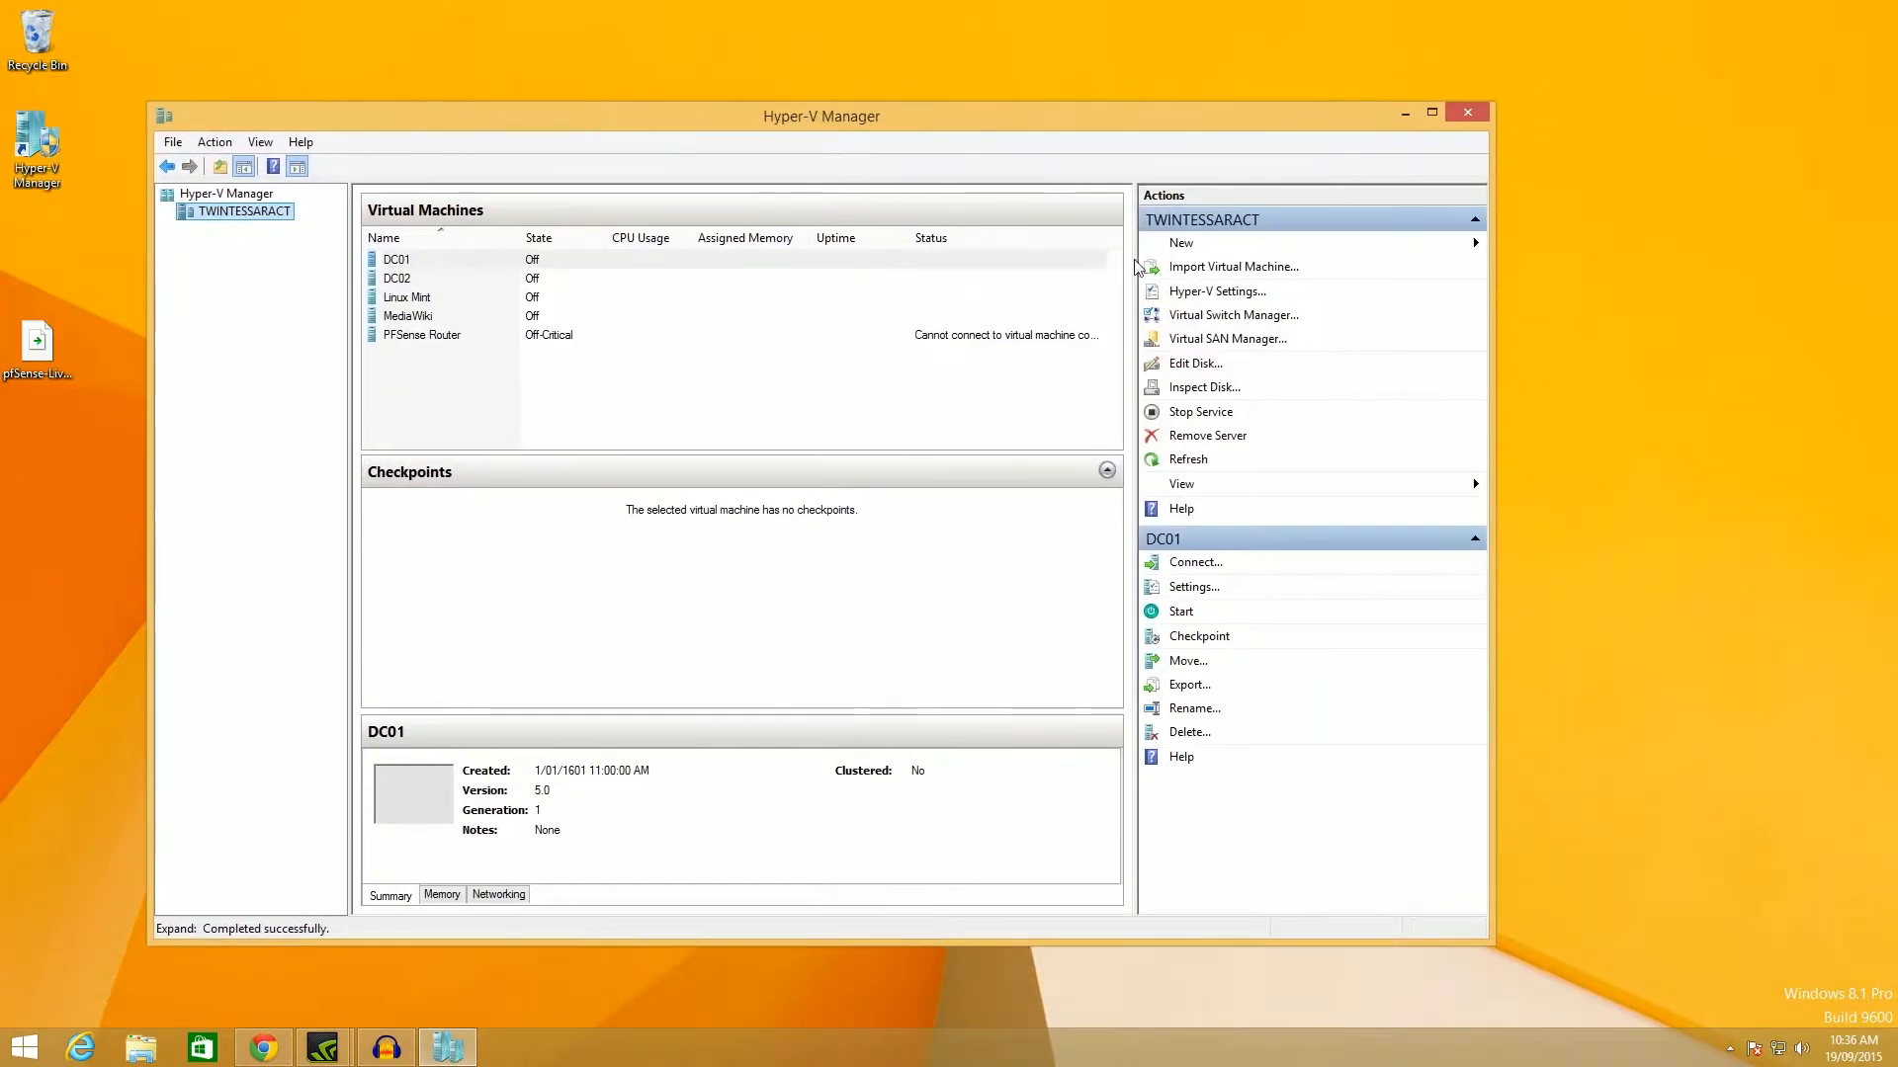
{"action": "left_click", "coordinate": [1294, 245]}
{"action": "left_click", "coordinate": [1576, 252]}
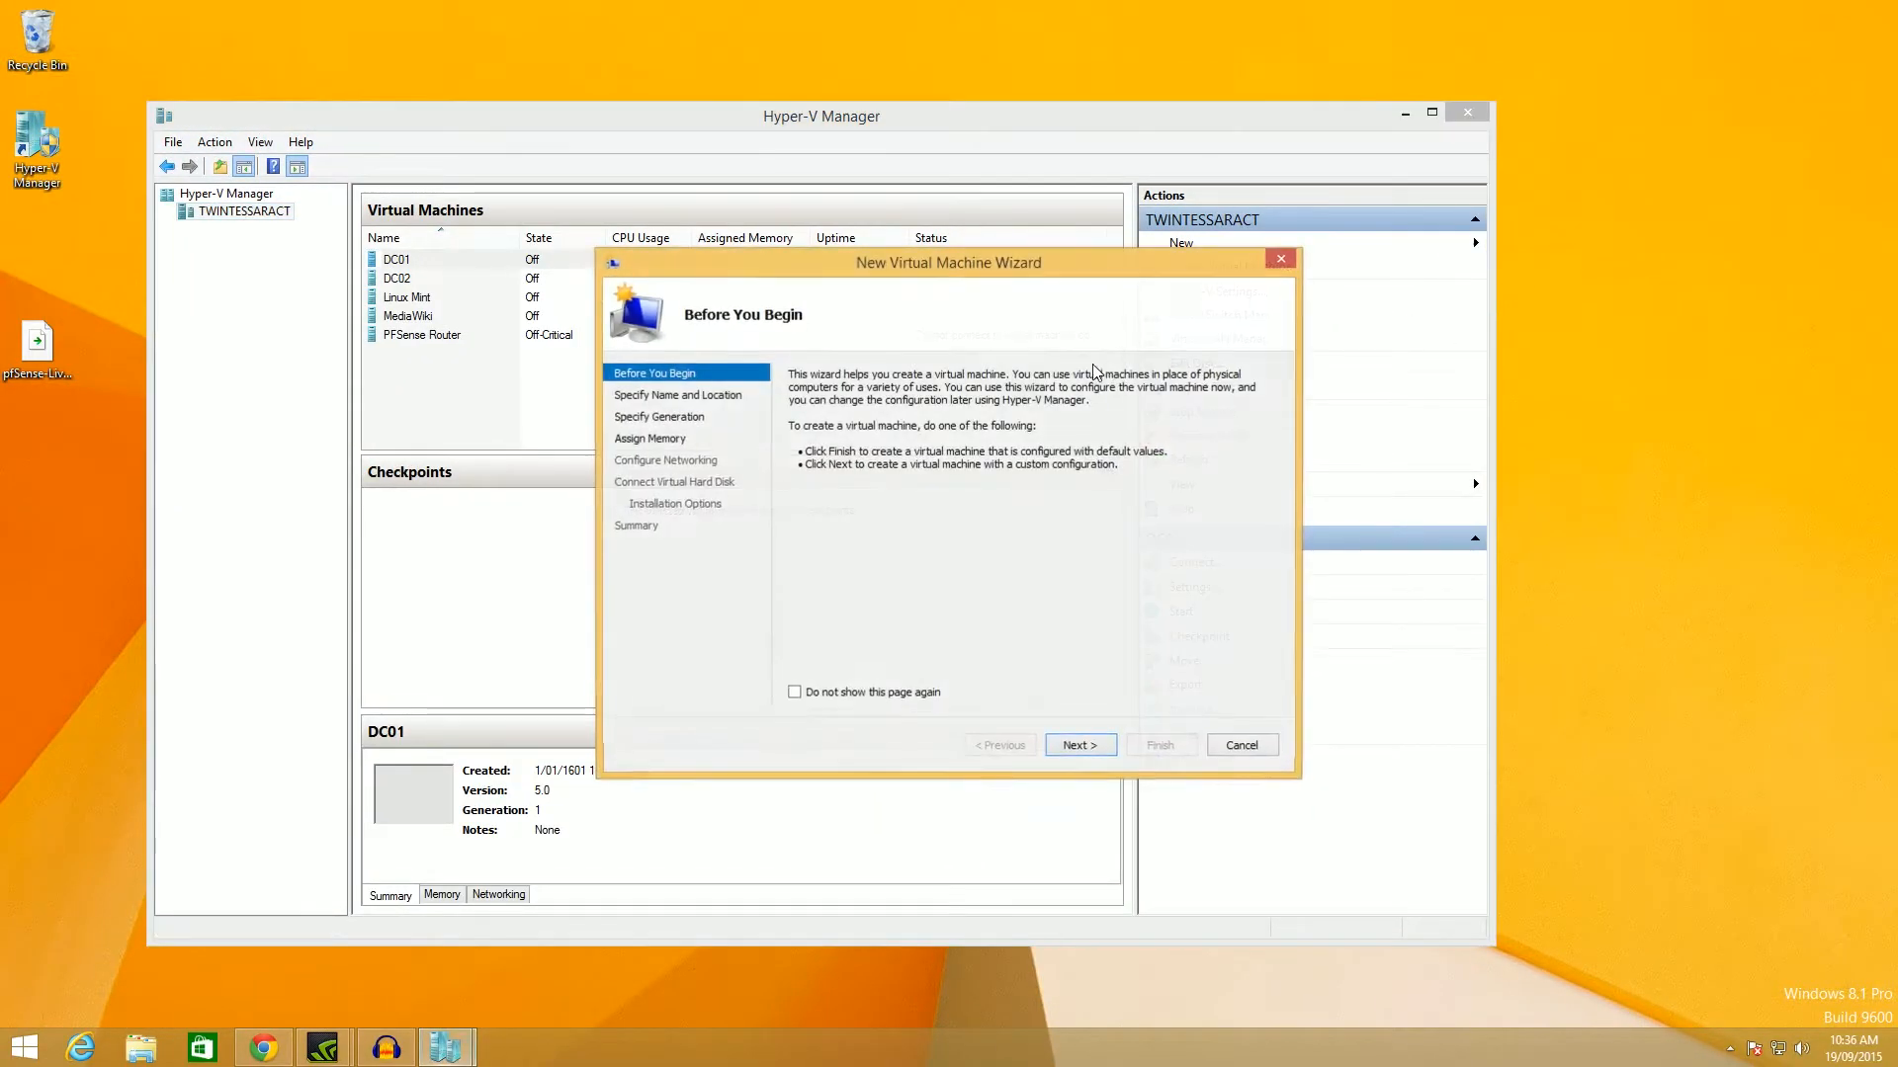
Name the machine 'pfsense', keep Generation 1, and continue to Assign Memory.
{"action": "left_click", "coordinate": [1079, 743]}
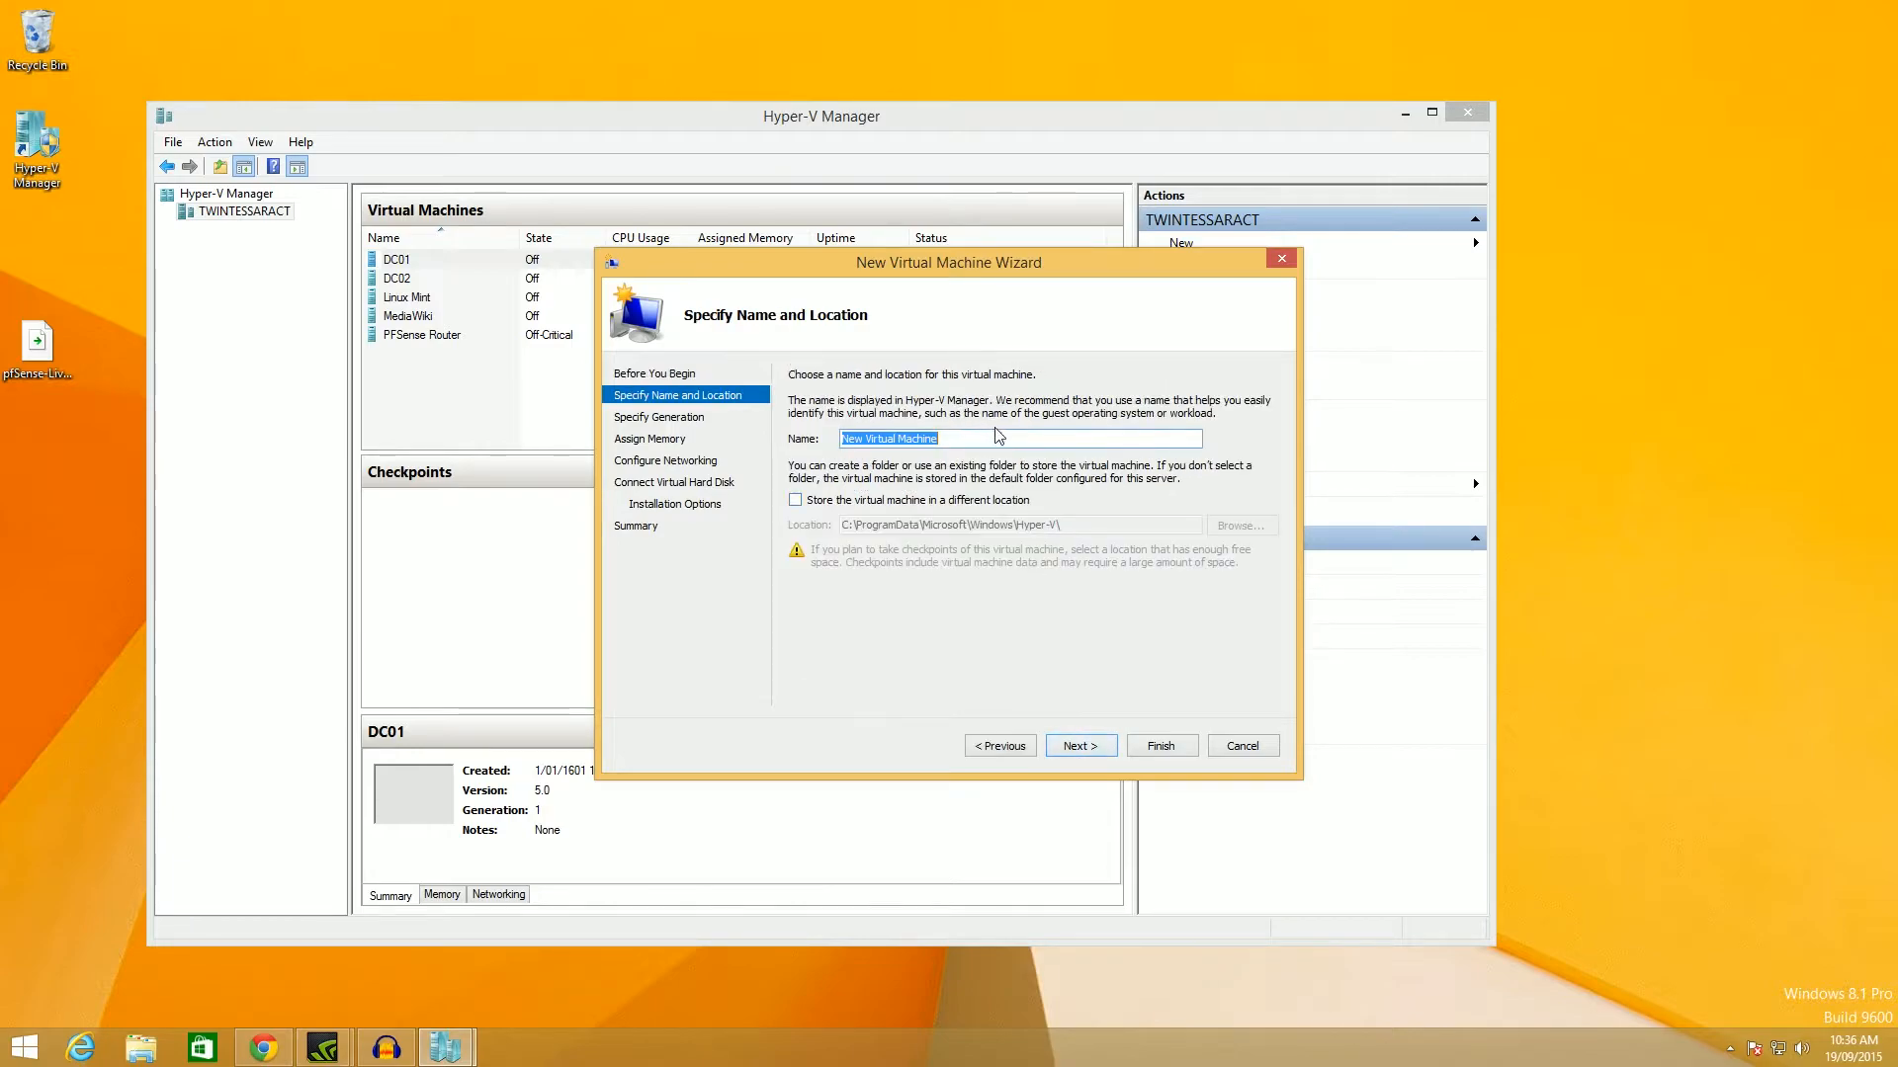
{"action": "type", "text": "pfsense"}
{"action": "left_click_drag", "start_coordinate": [978, 262], "coordinate": [906, 227]}
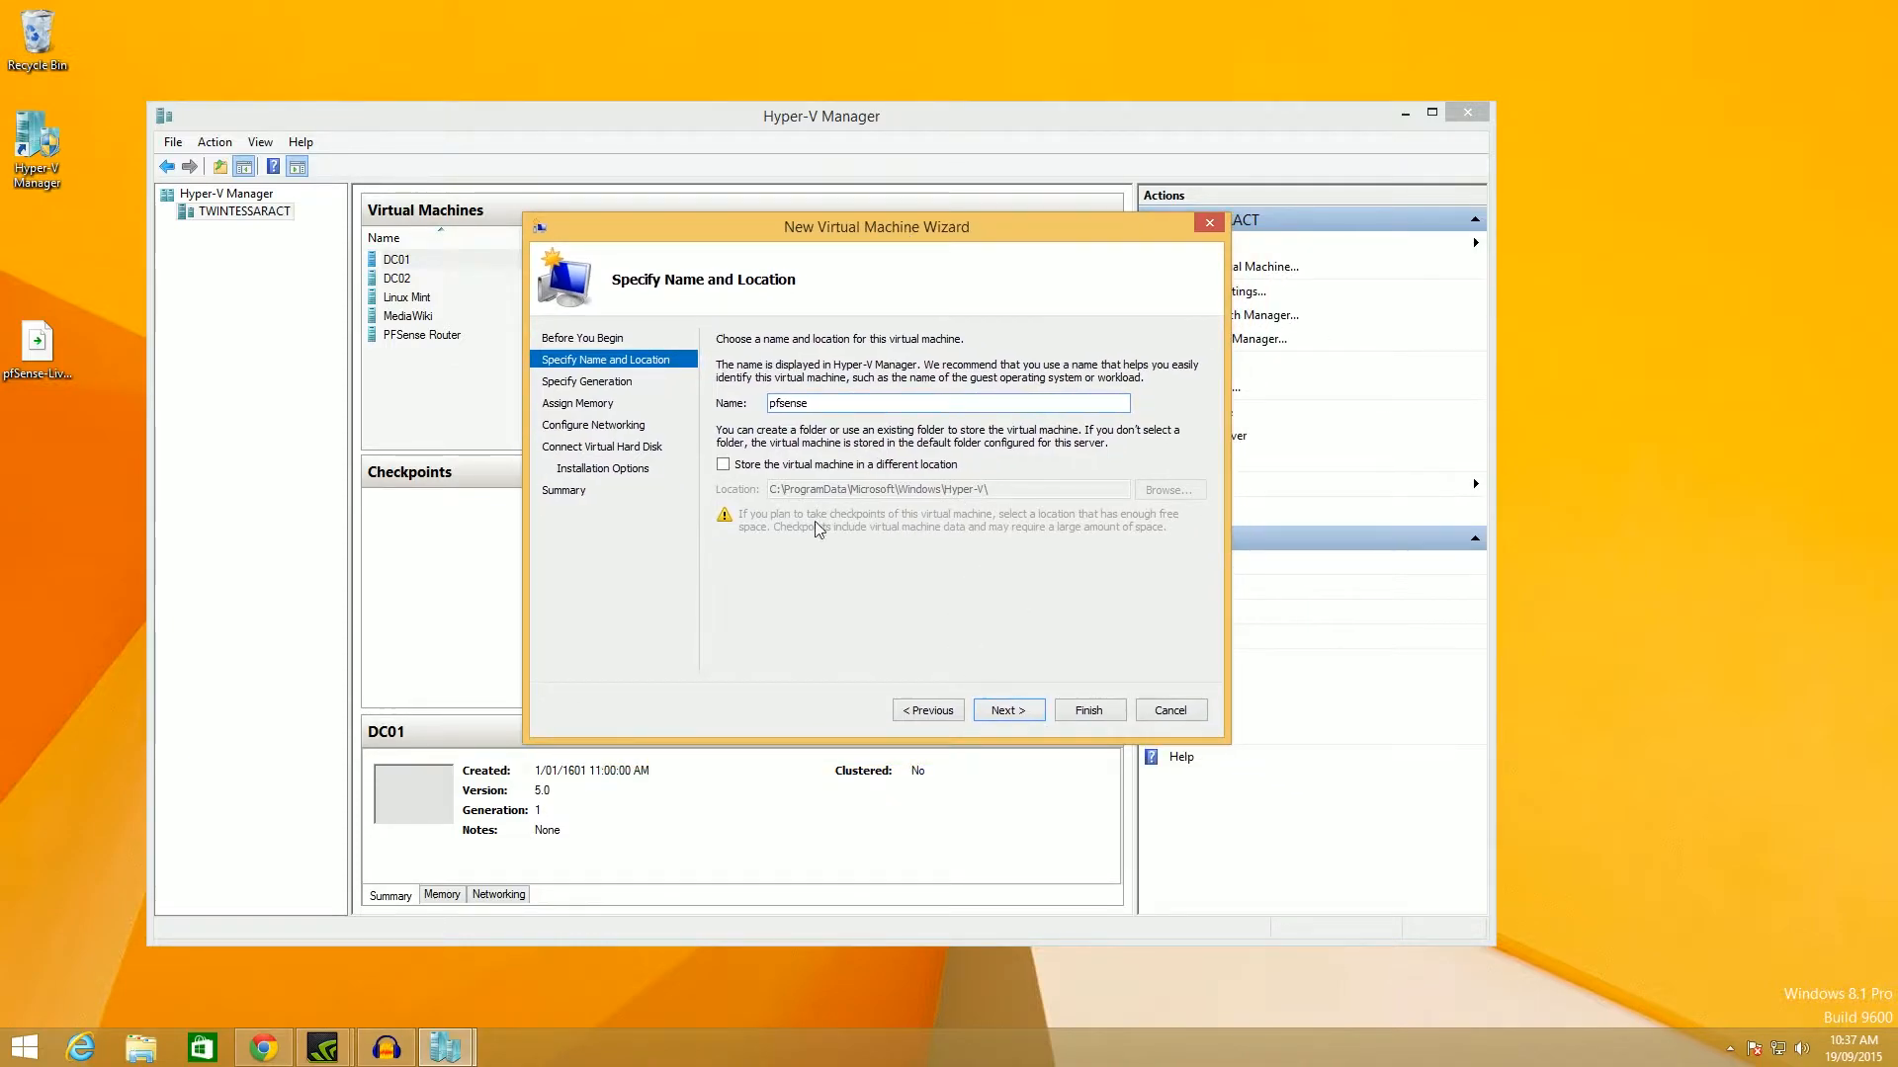
{"action": "left_click", "coordinate": [1001, 716]}
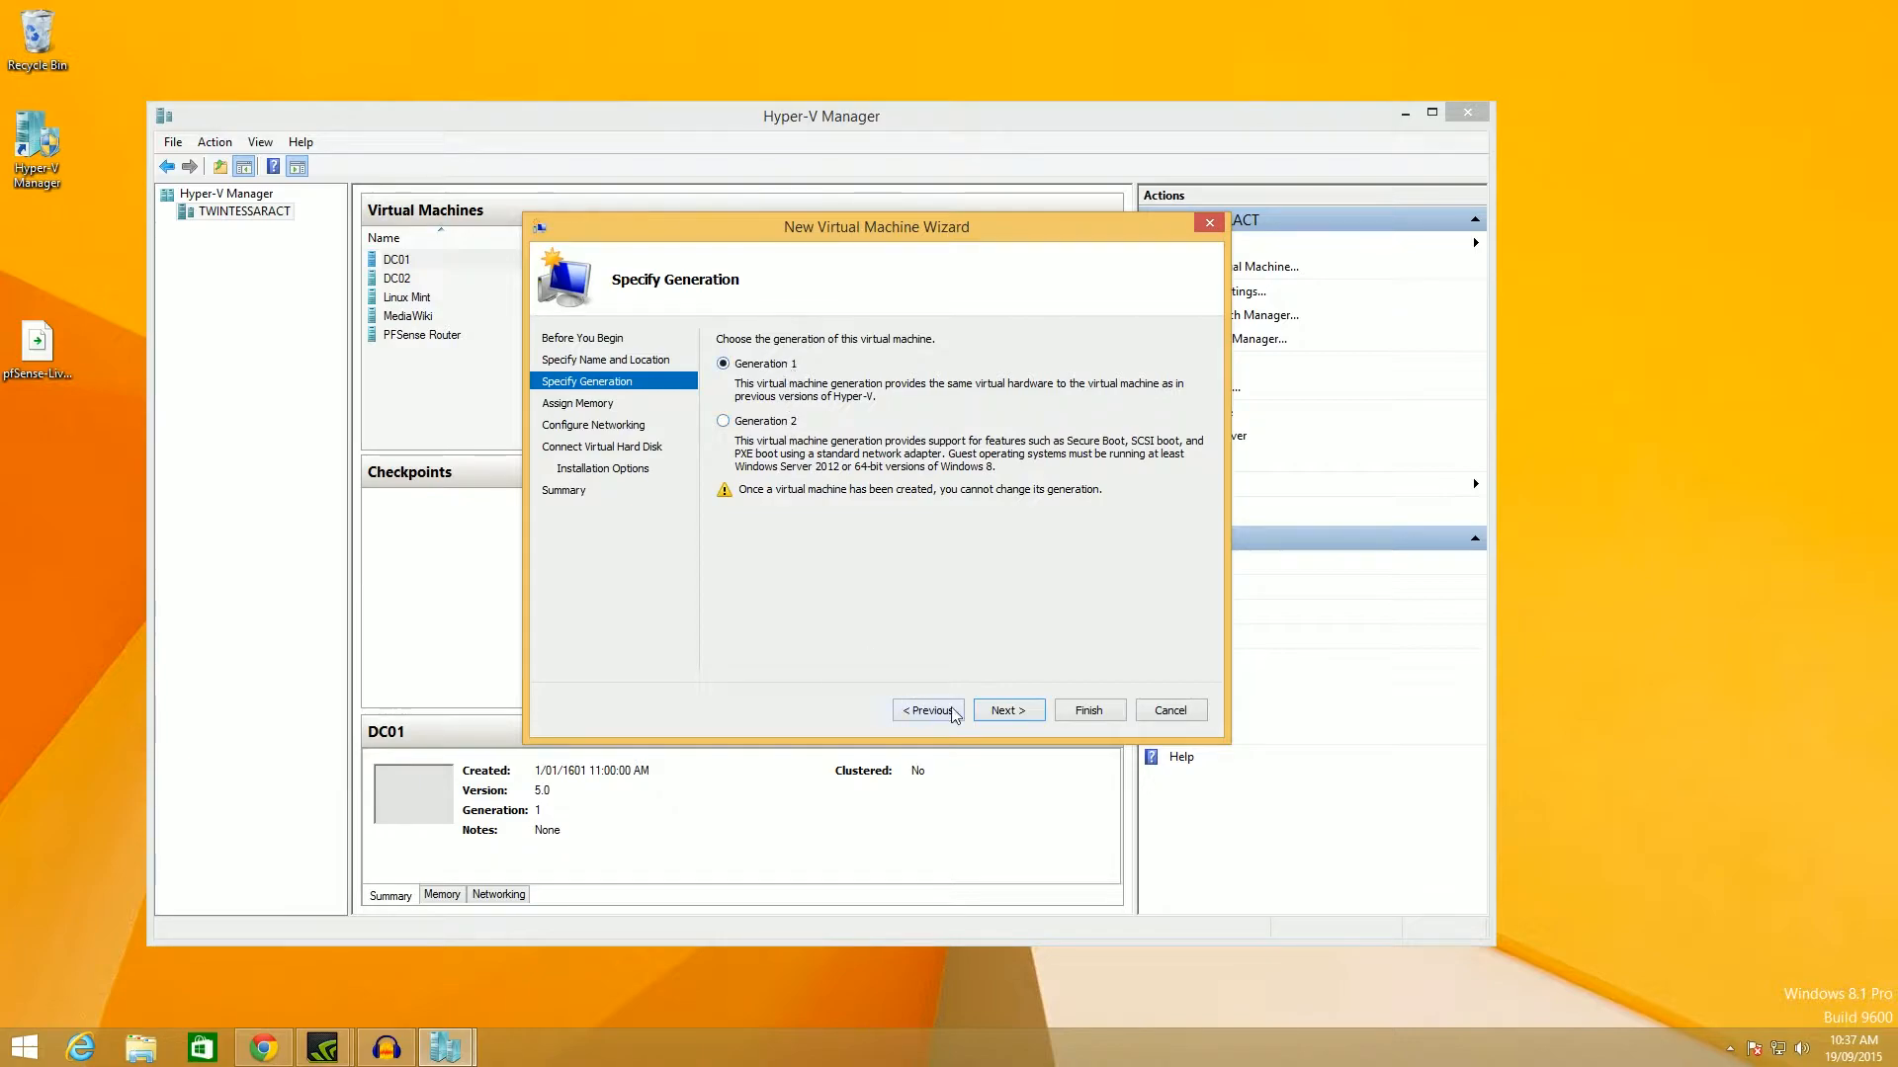
{"action": "left_click", "coordinate": [1027, 707]}
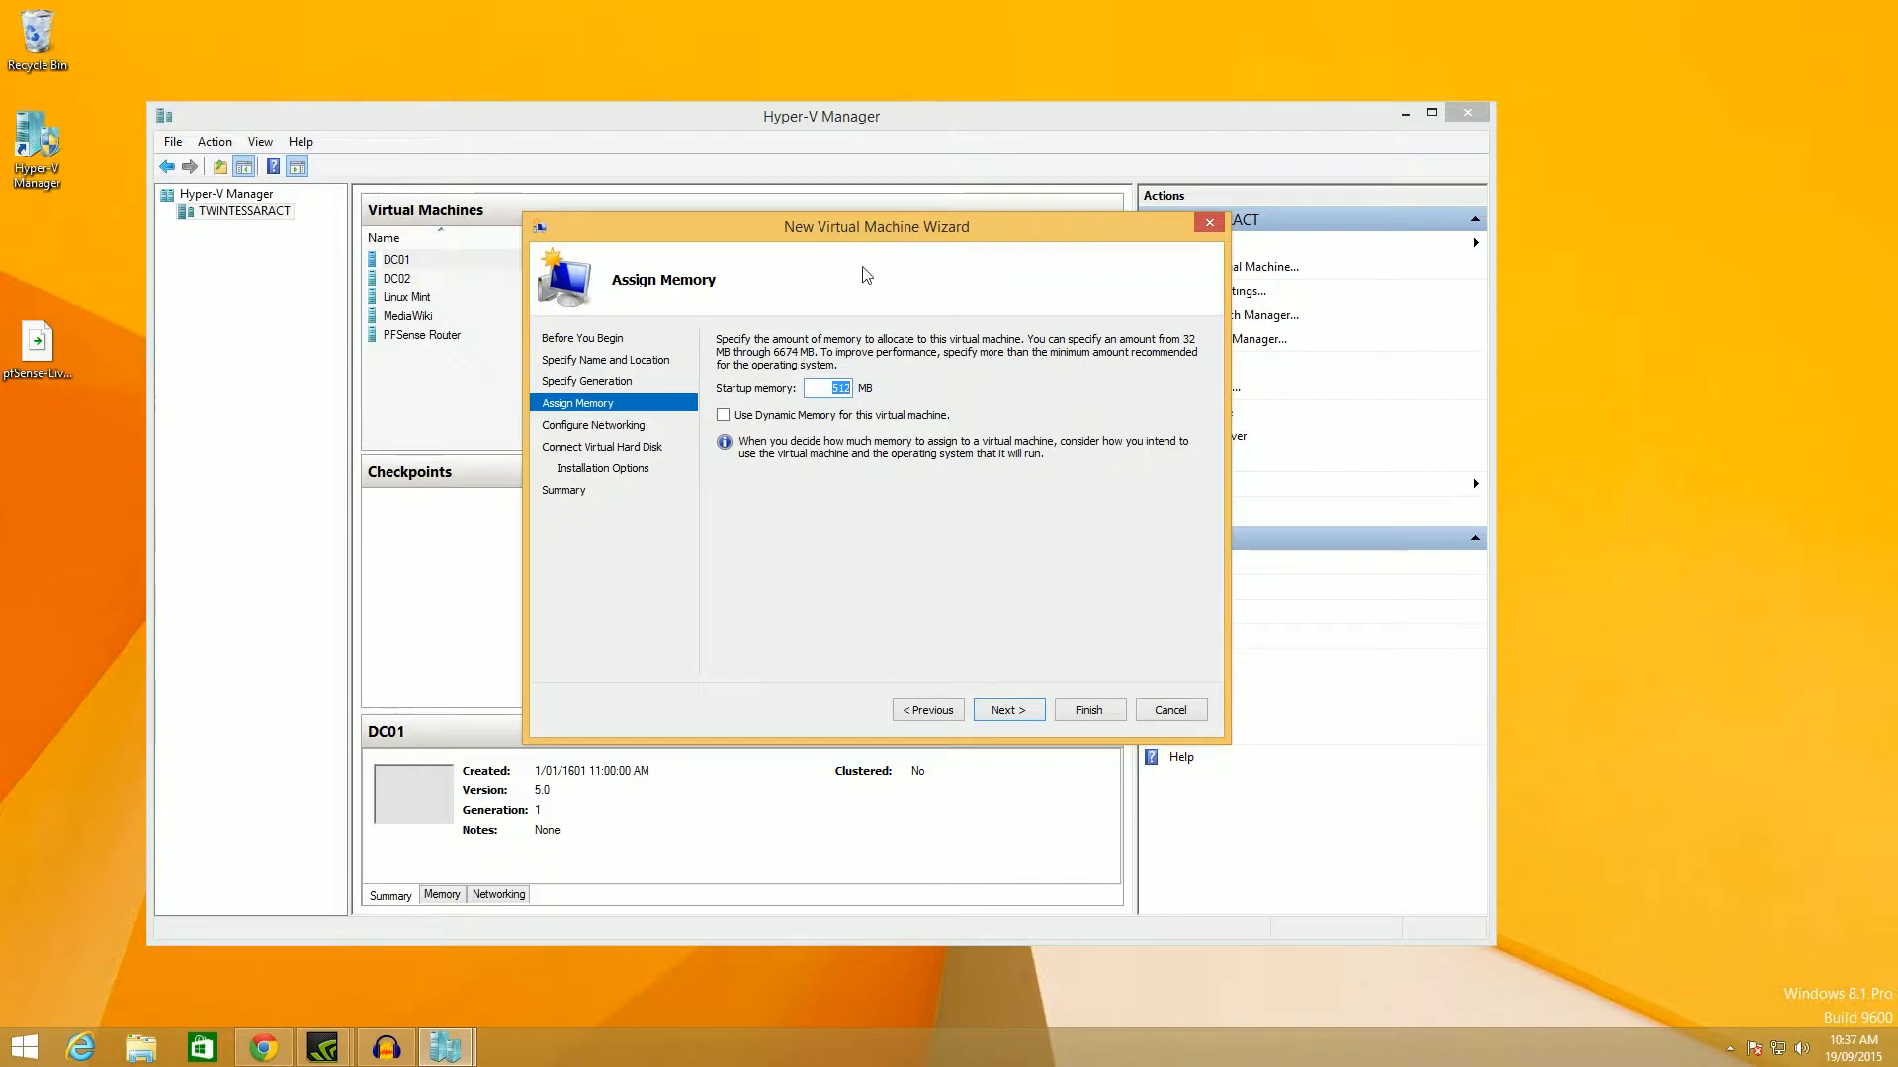
Set the startup memory to 1024 MB.
{"action": "left_click", "coordinate": [826, 388]}
{"action": "double_click", "coordinate": [826, 387]}
{"action": "type", "text": "512"}
{"action": "double_click", "coordinate": [842, 388]}
{"action": "left_click", "coordinate": [808, 387]}
{"action": "type", "text": "1024"}
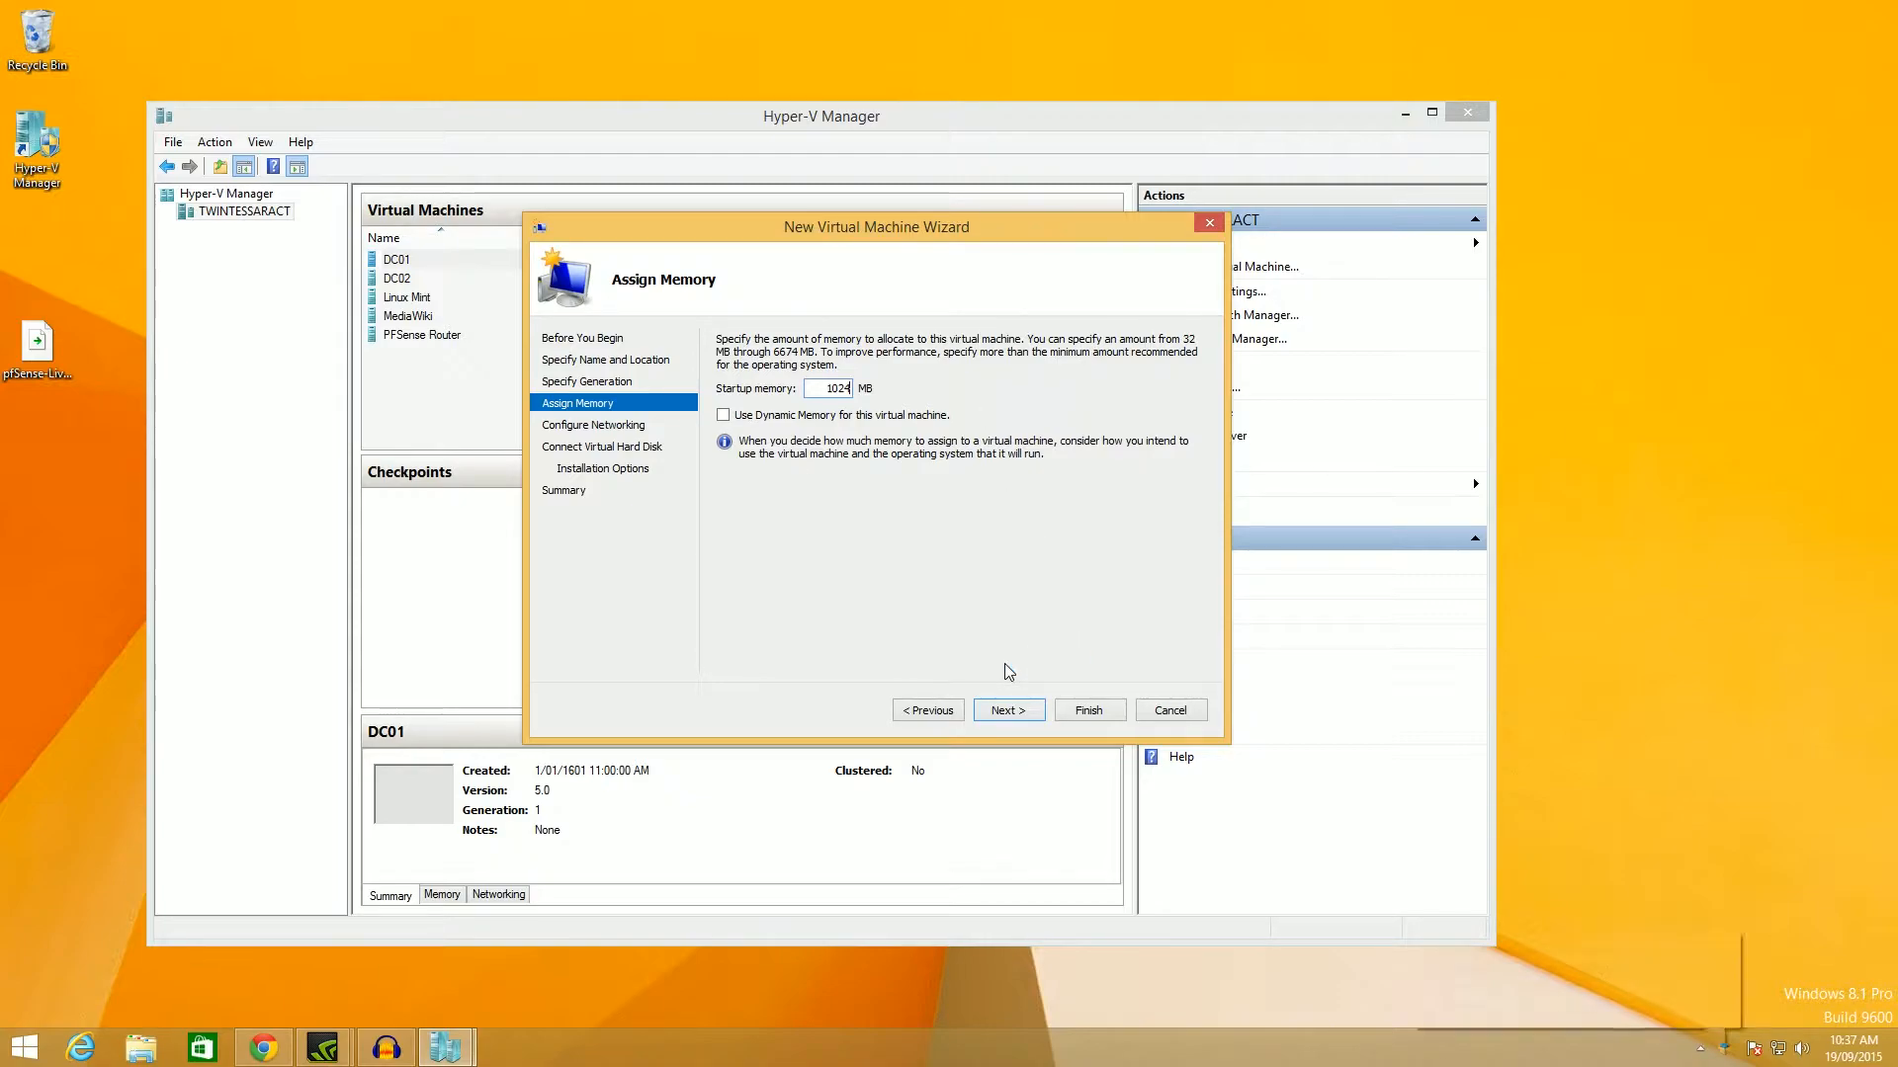
{"action": "left_click", "coordinate": [811, 388]}
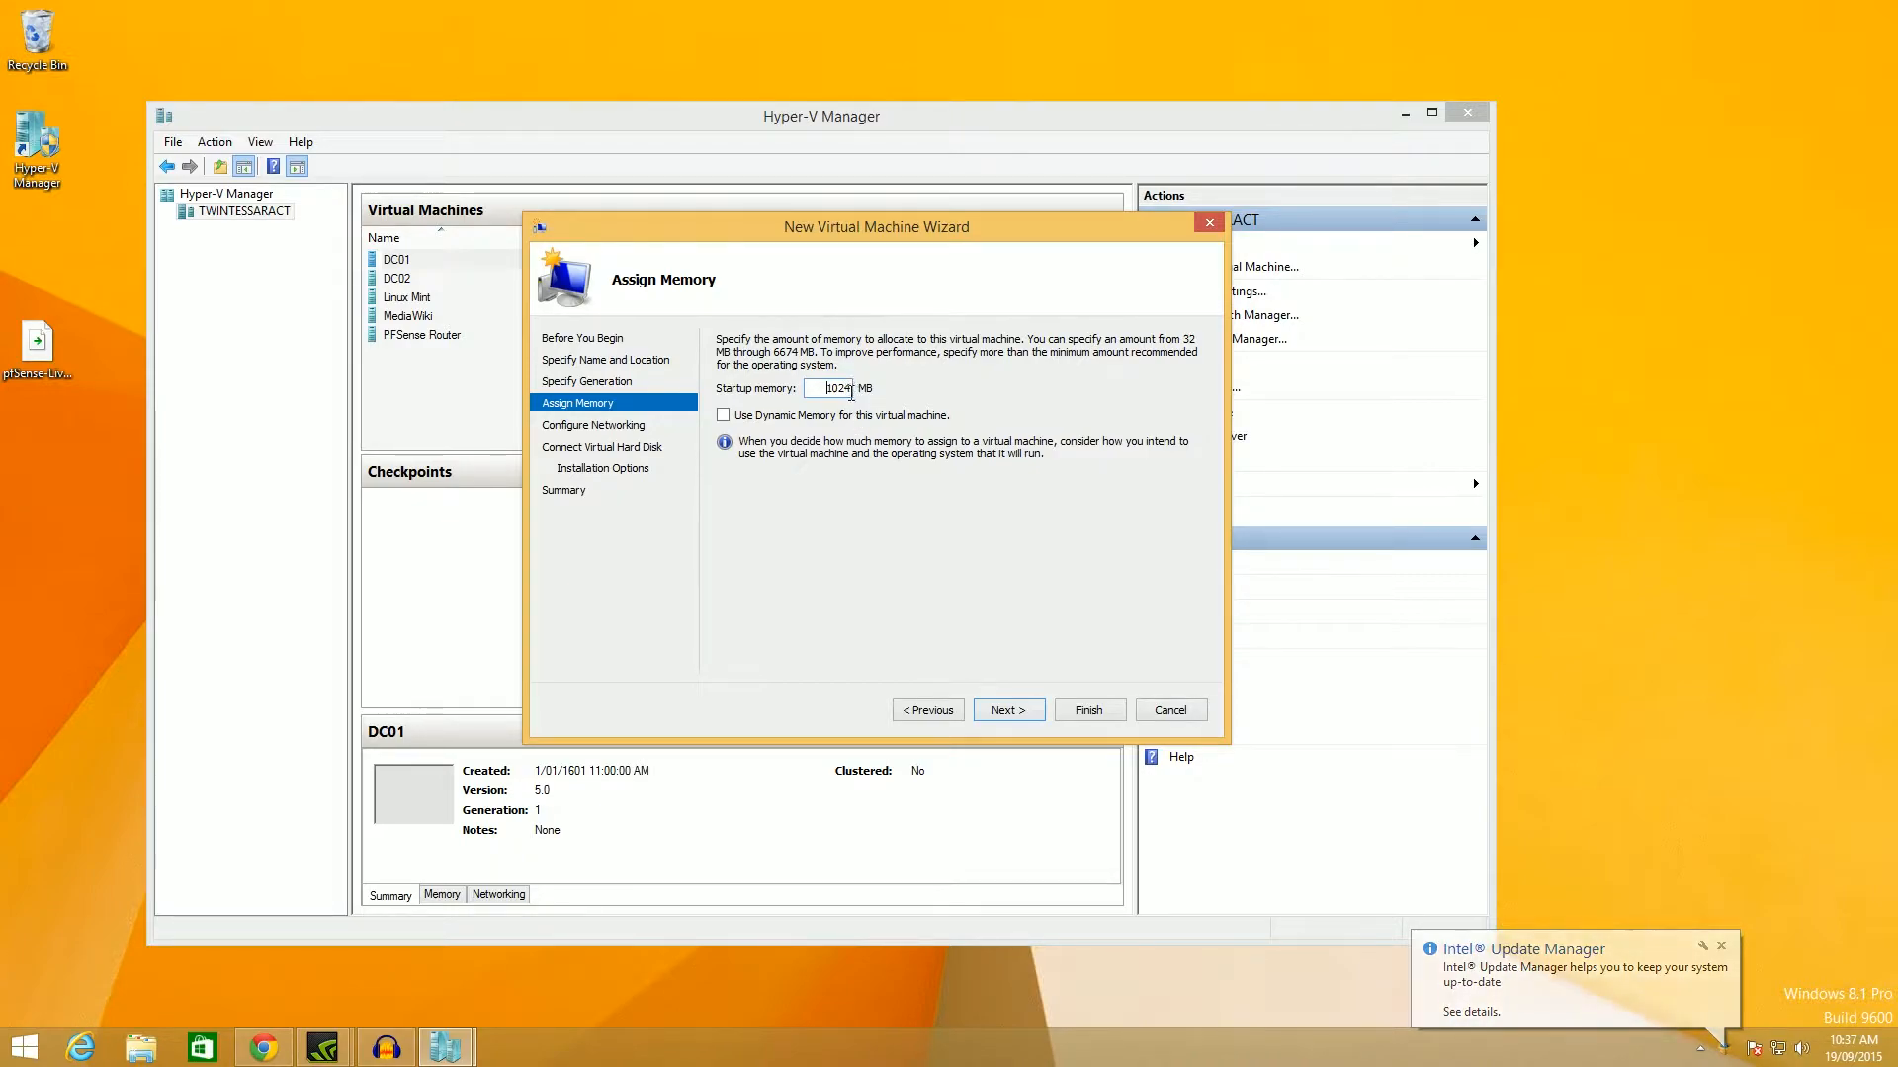
Leave the network connection set to Not Connected.
{"action": "left_click", "coordinate": [1008, 710]}
{"action": "left_click", "coordinate": [903, 379]}
{"action": "left_click", "coordinate": [903, 382]}
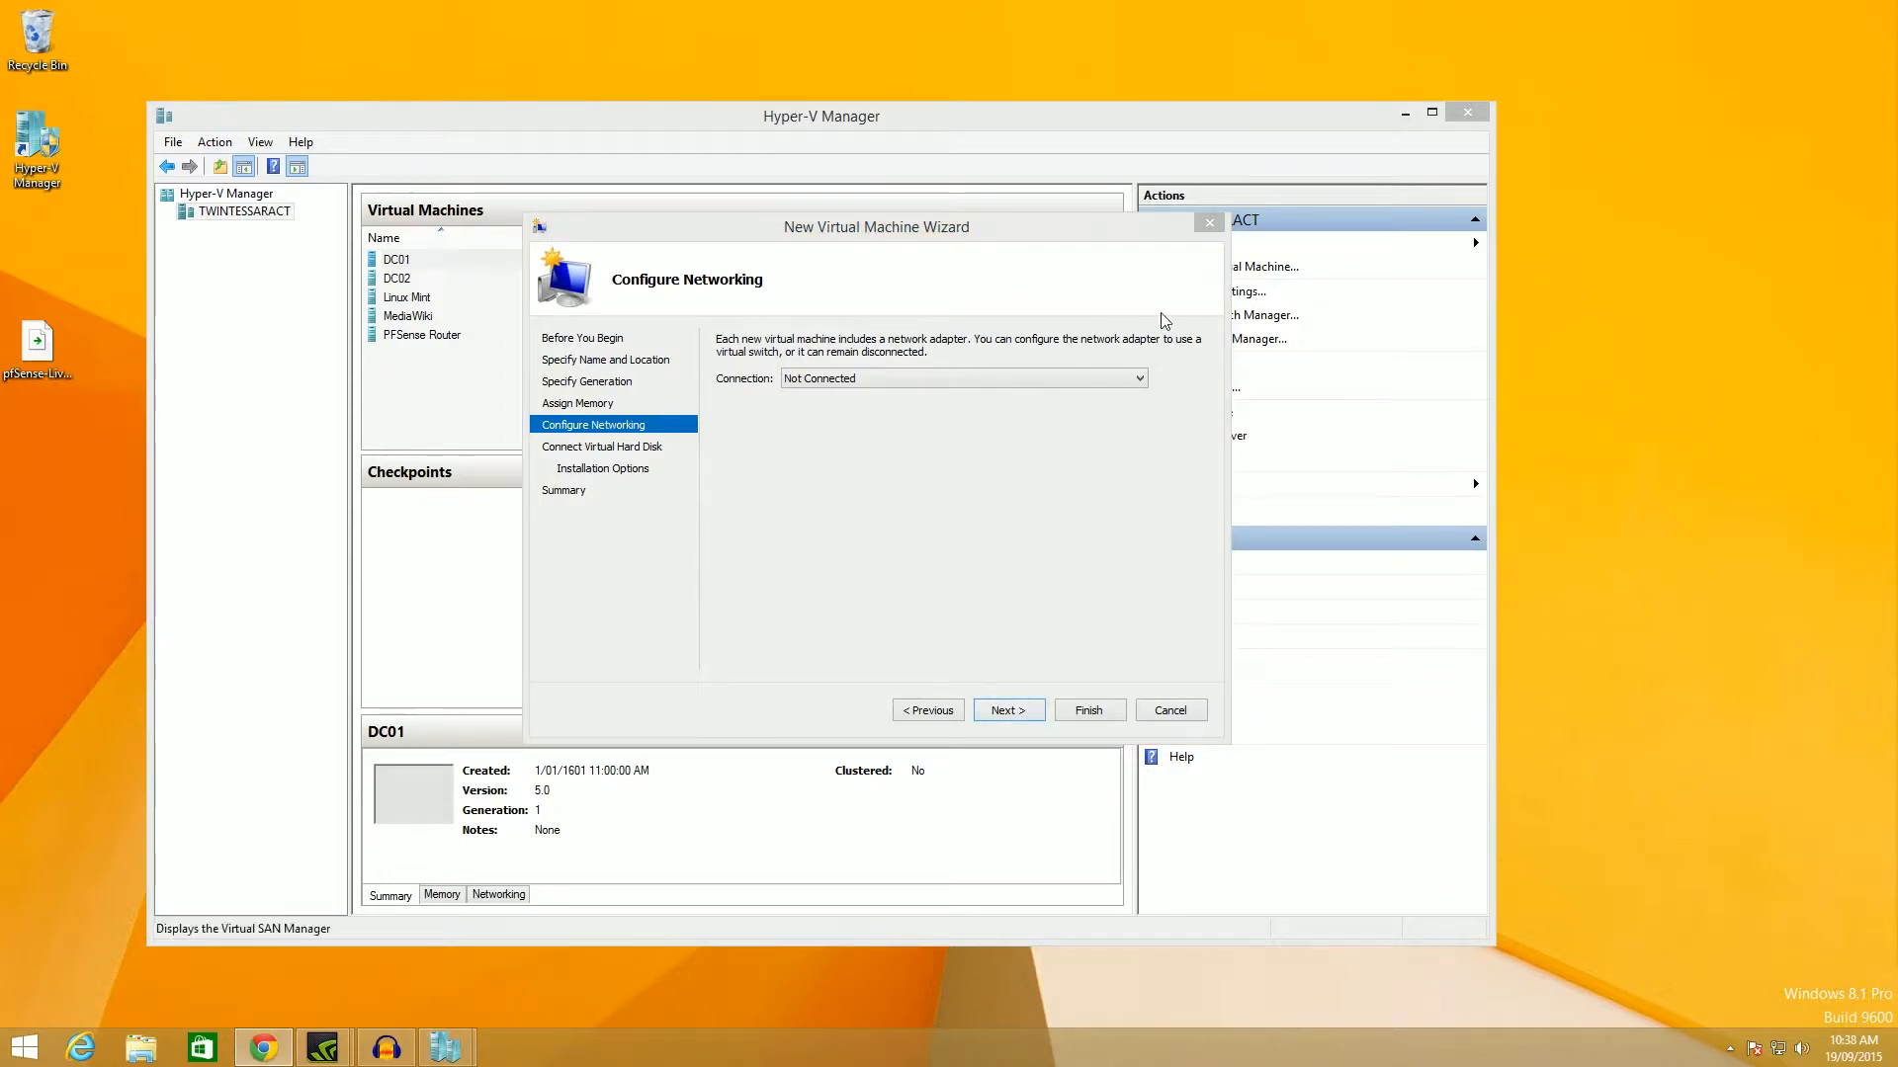
Keep the adapter Not Connected and create a 10 GB pfsense.vhdx virtual disk.
{"action": "left_click", "coordinate": [818, 378]}
{"action": "left_click", "coordinate": [850, 399]}
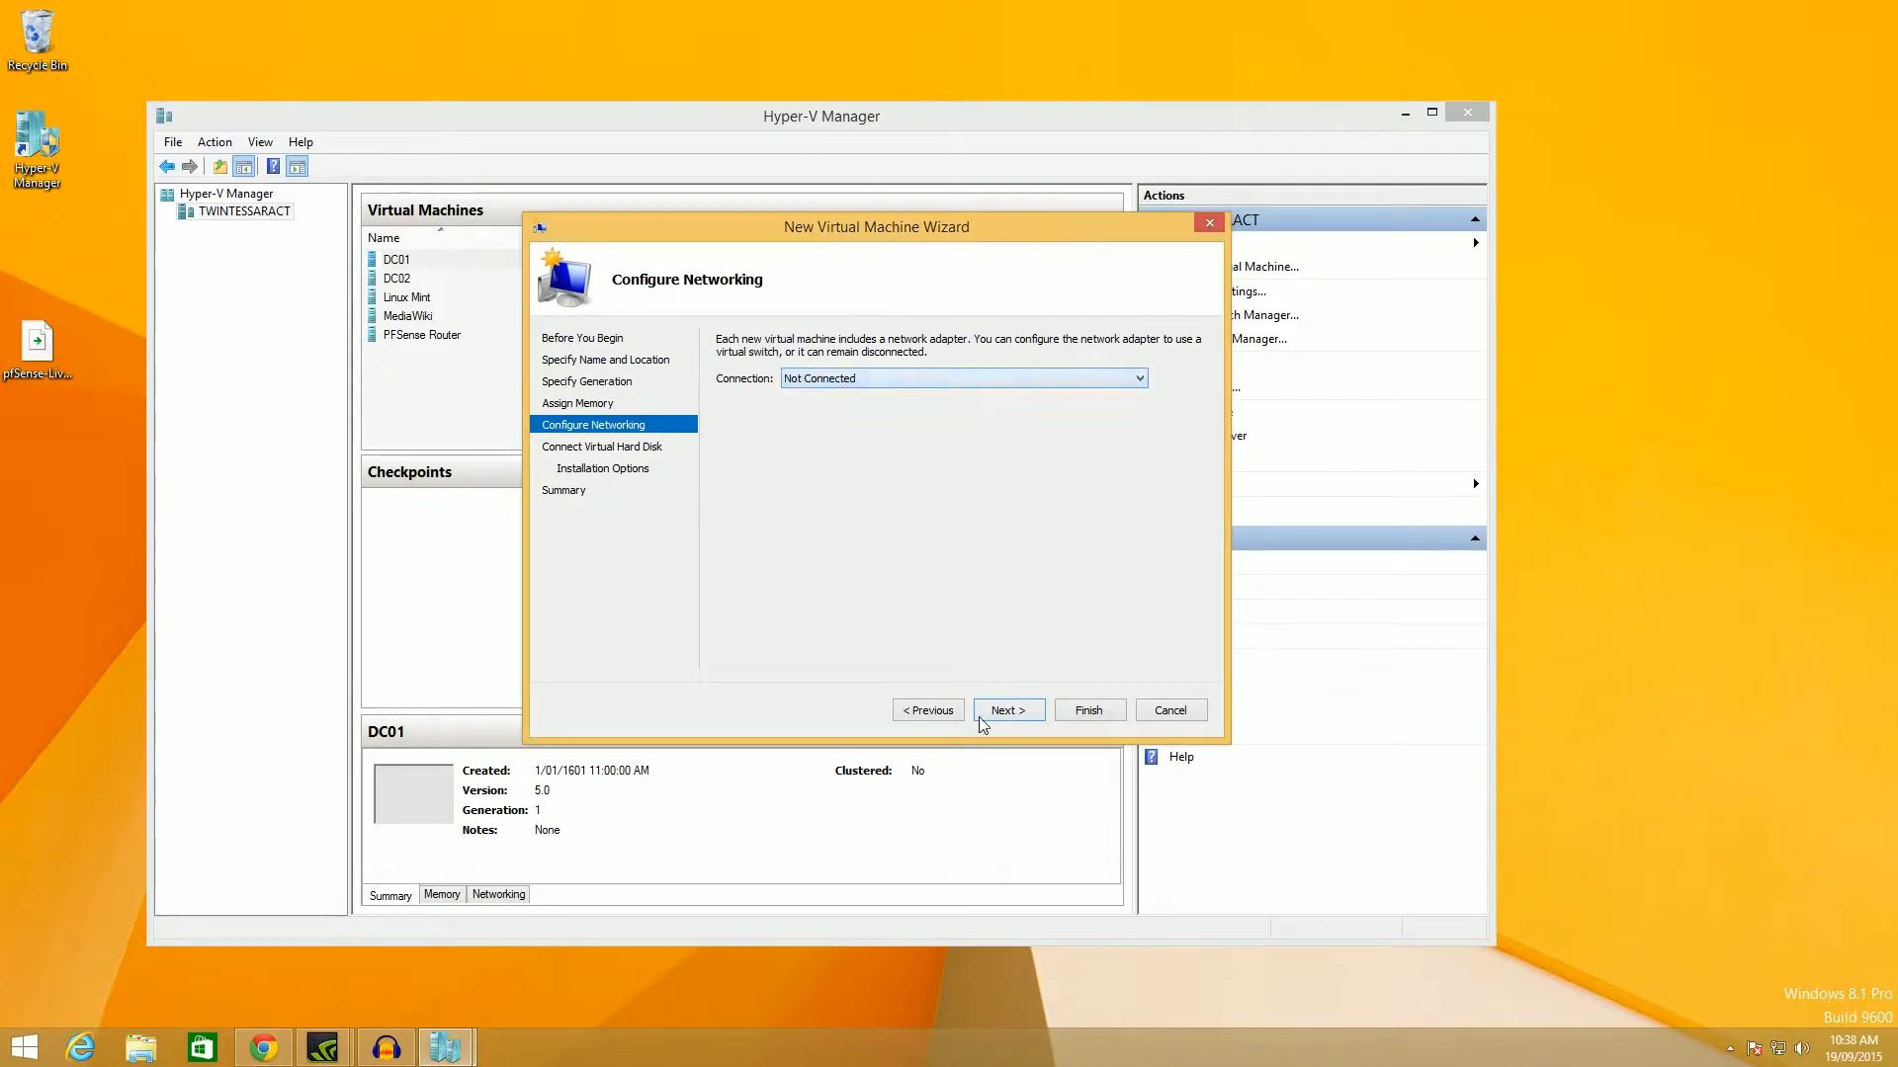
{"action": "left_click", "coordinate": [1005, 718]}
{"action": "left_click", "coordinate": [890, 426]}
{"action": "double_click", "coordinate": [834, 478]}
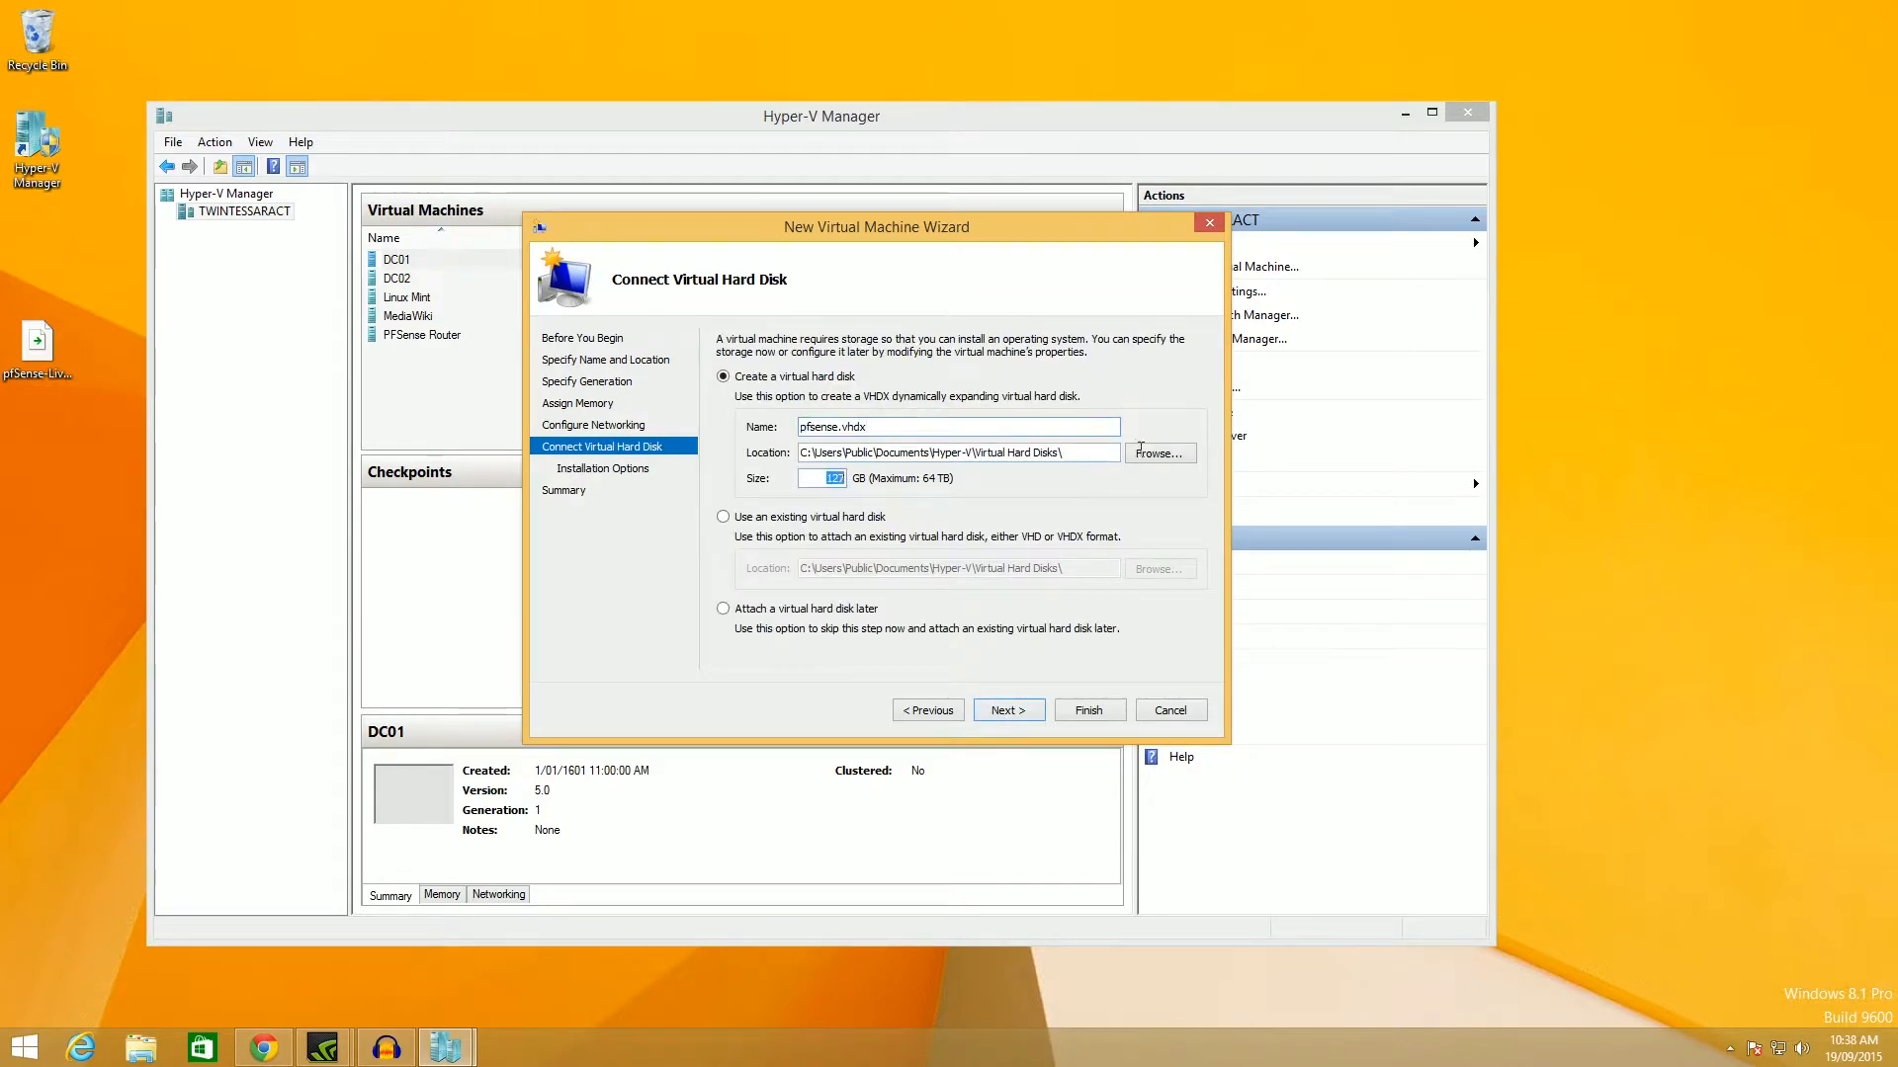
{"action": "type", "text": "10"}
{"action": "left_click", "coordinate": [1009, 706]}
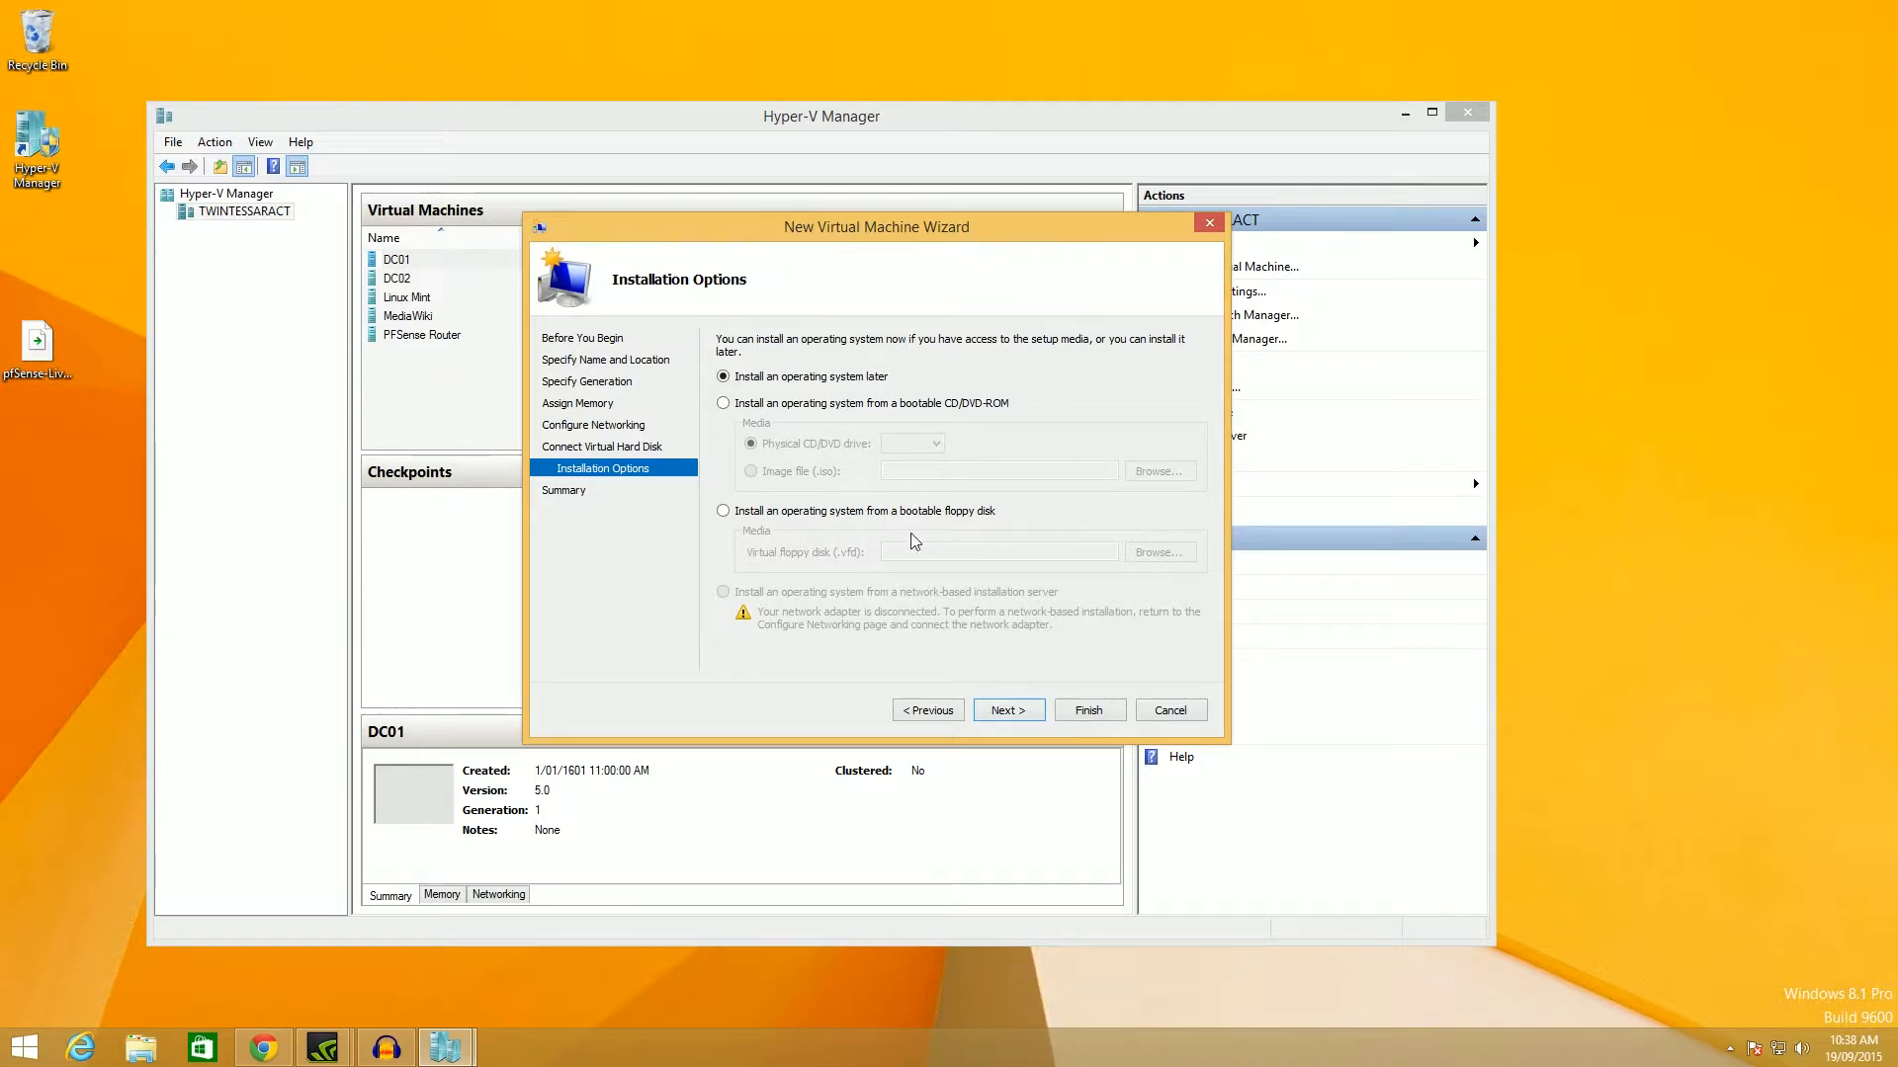
Set installation from the pfSense ISO image file on the Desktop.
{"action": "left_click", "coordinate": [934, 405]}
{"action": "left_click", "coordinate": [846, 470]}
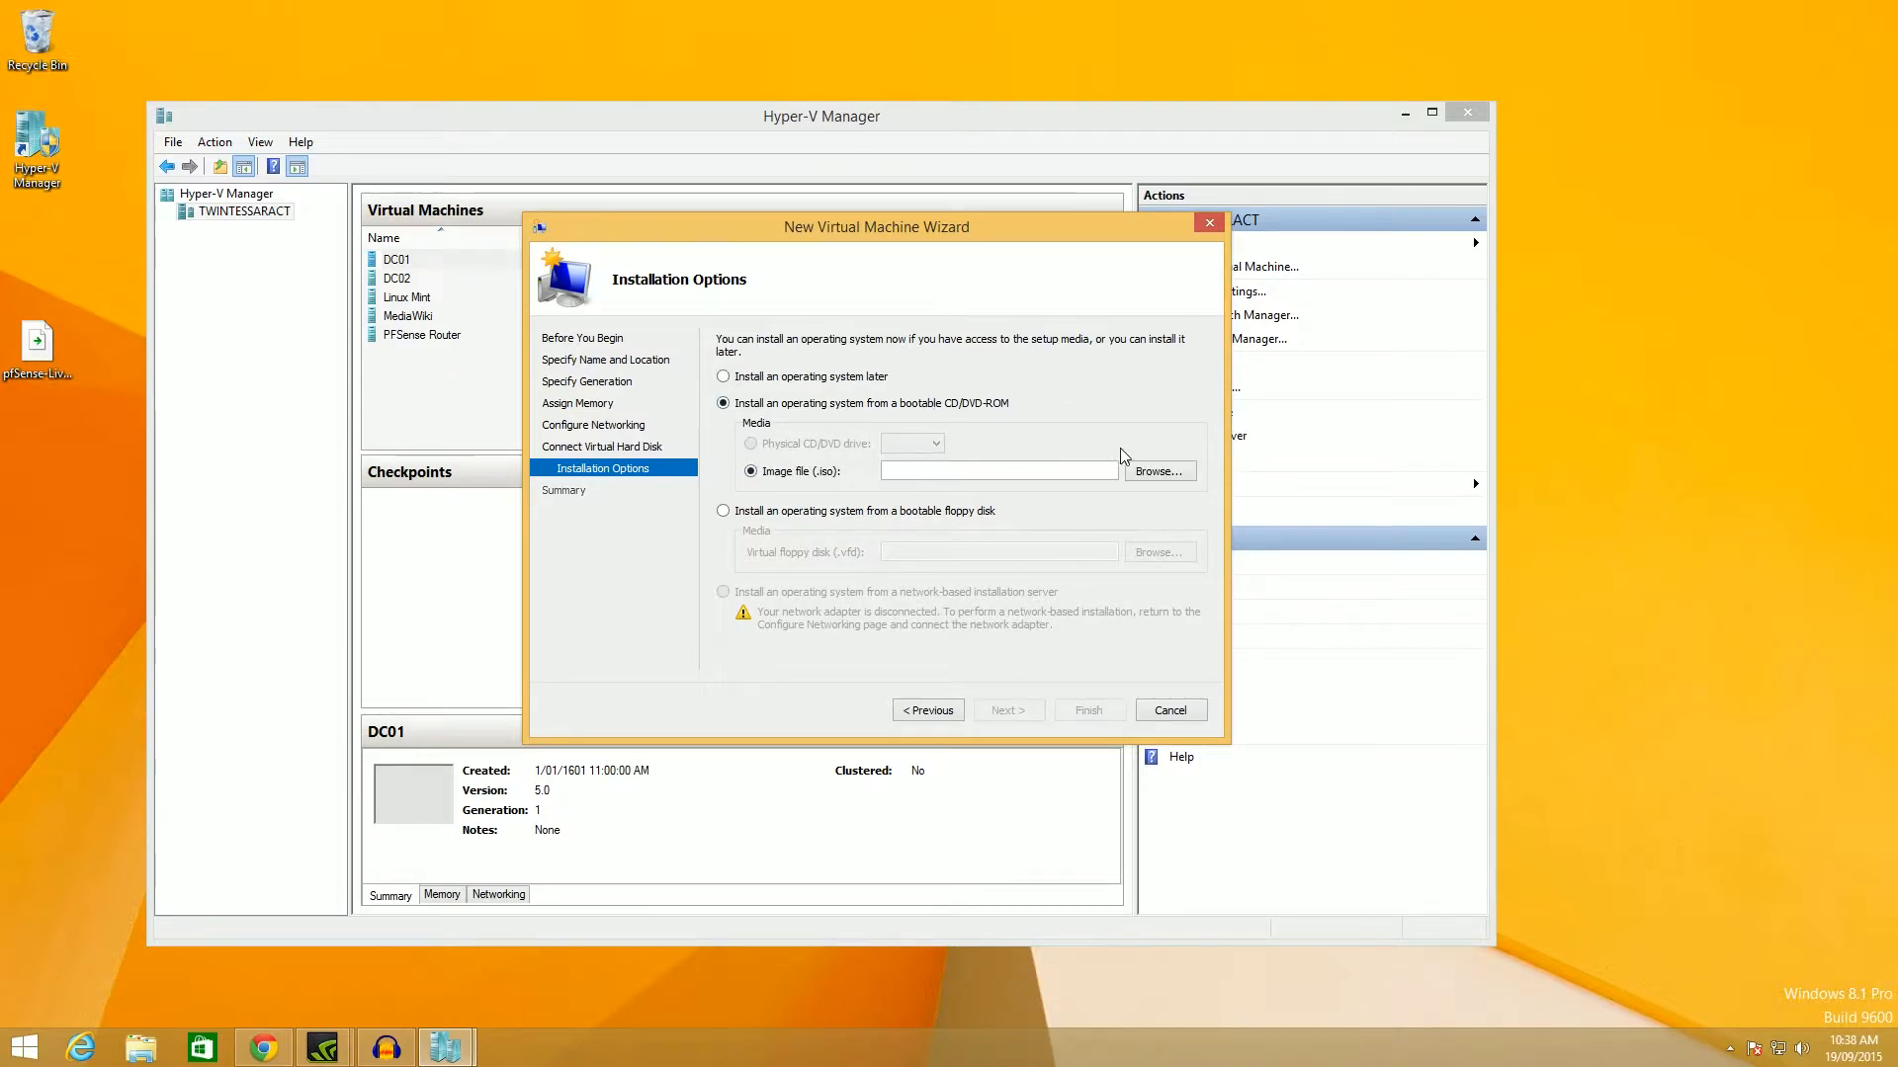
{"action": "left_click", "coordinate": [1154, 473]}
{"action": "double_click", "coordinate": [761, 400]}
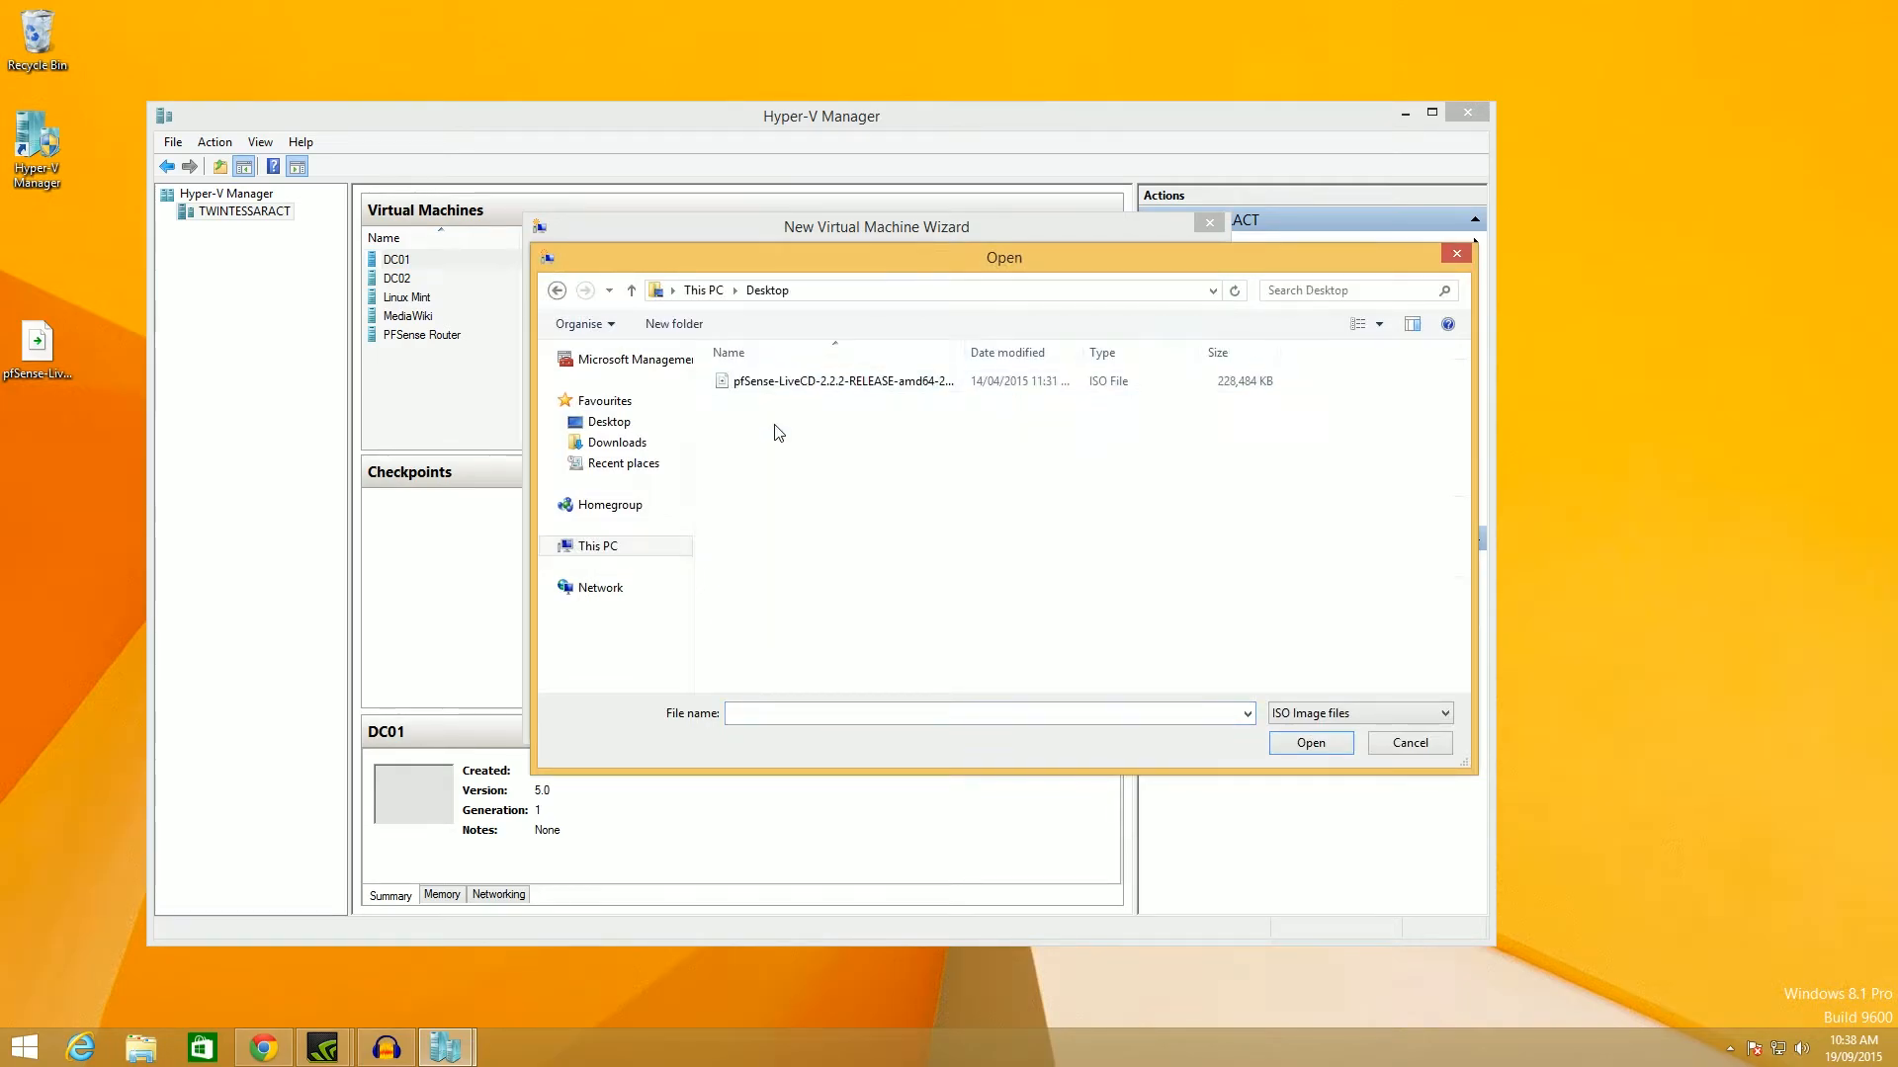
{"action": "double_click", "coordinate": [804, 375]}
Review the summary listing the pfSense-2.2.2 ISO, then open a new Chrome window.
{"action": "left_click", "coordinate": [1007, 711]}
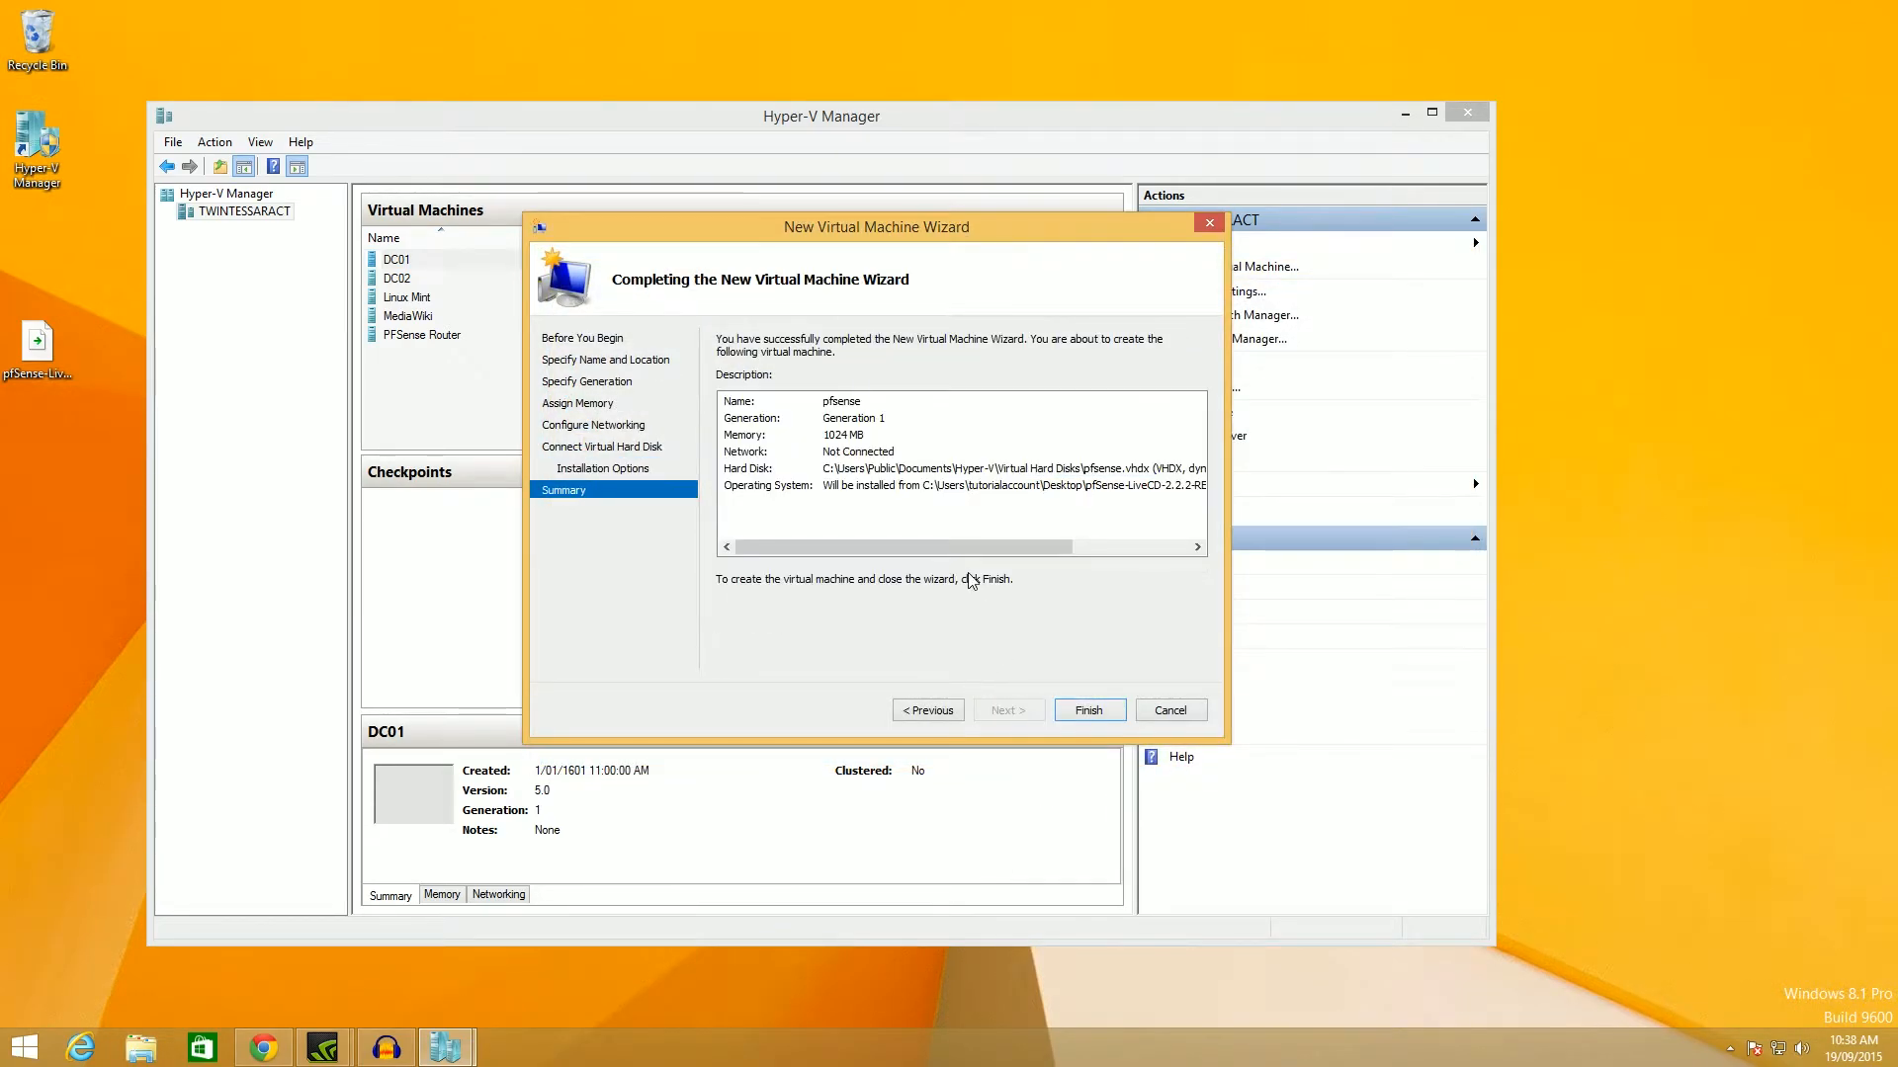
{"action": "left_click_drag", "start_coordinate": [946, 547], "coordinate": [1053, 544]}
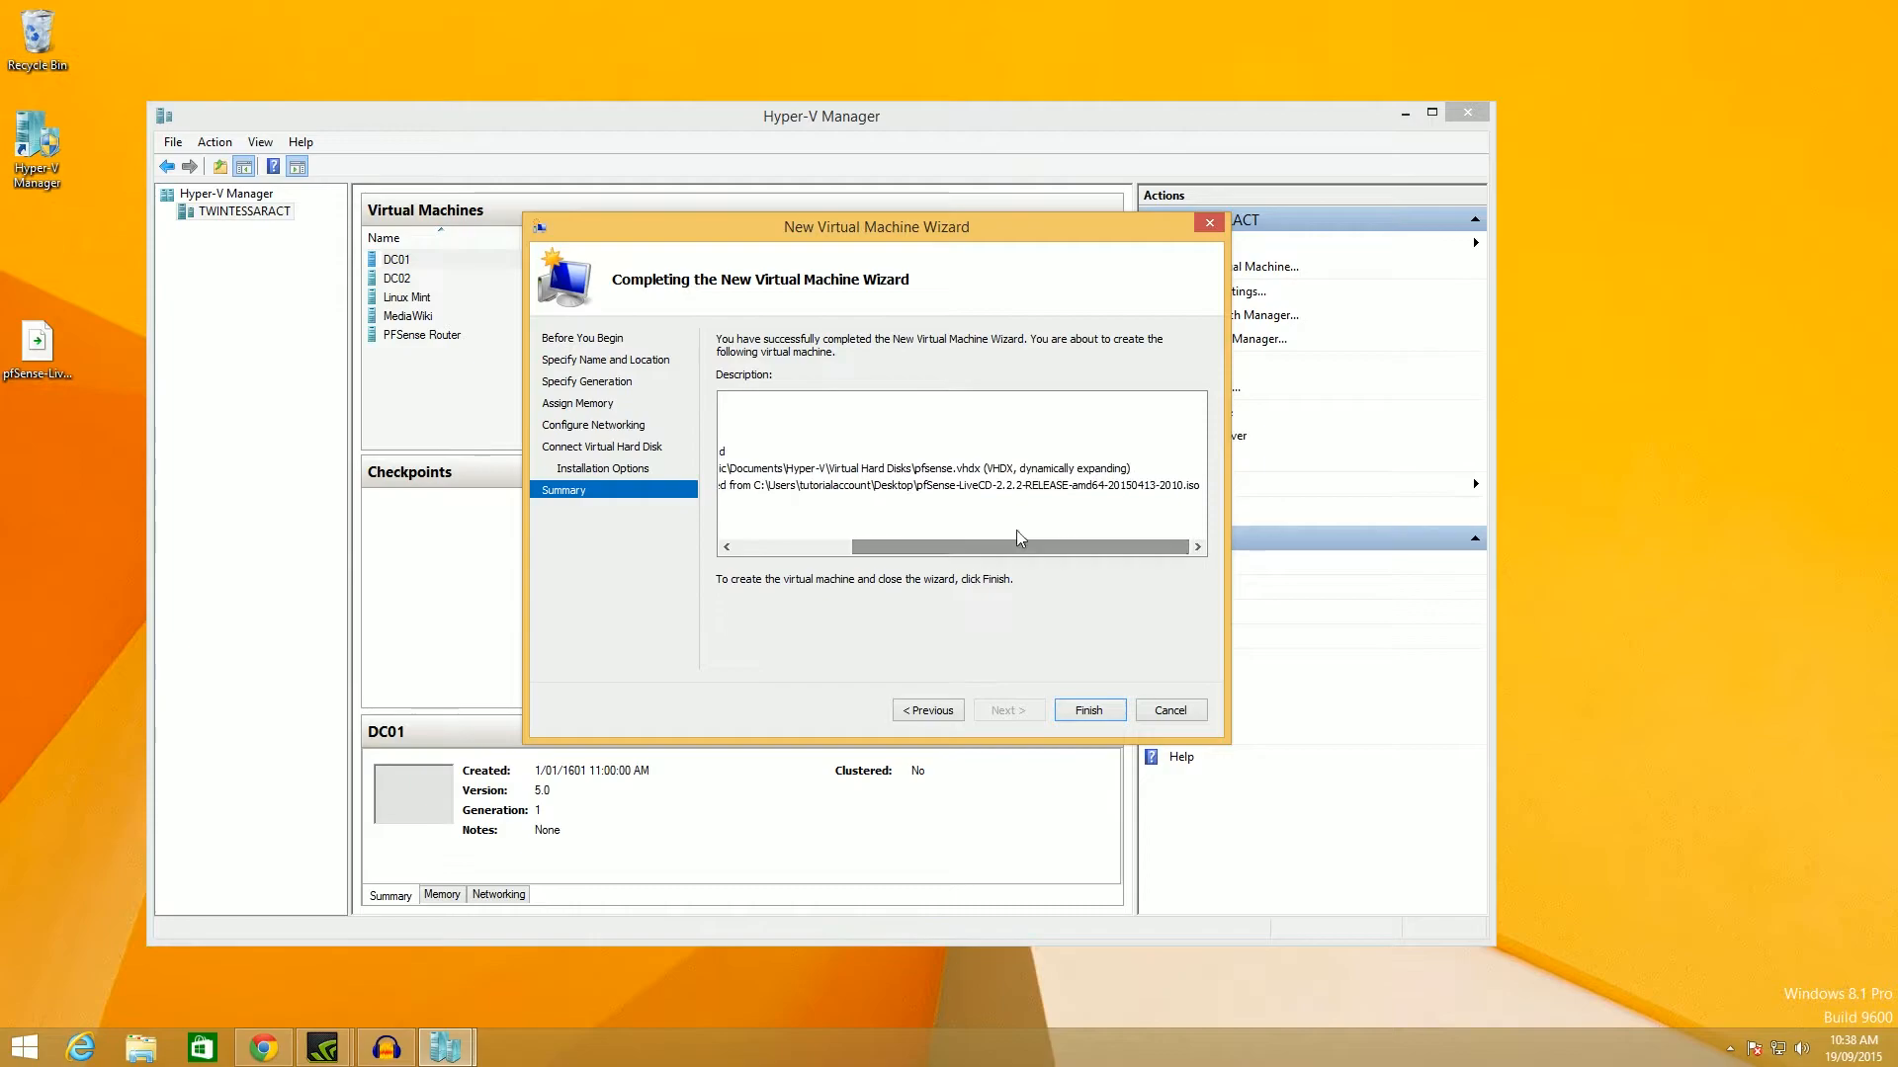
{"action": "left_click", "coordinate": [922, 486]}
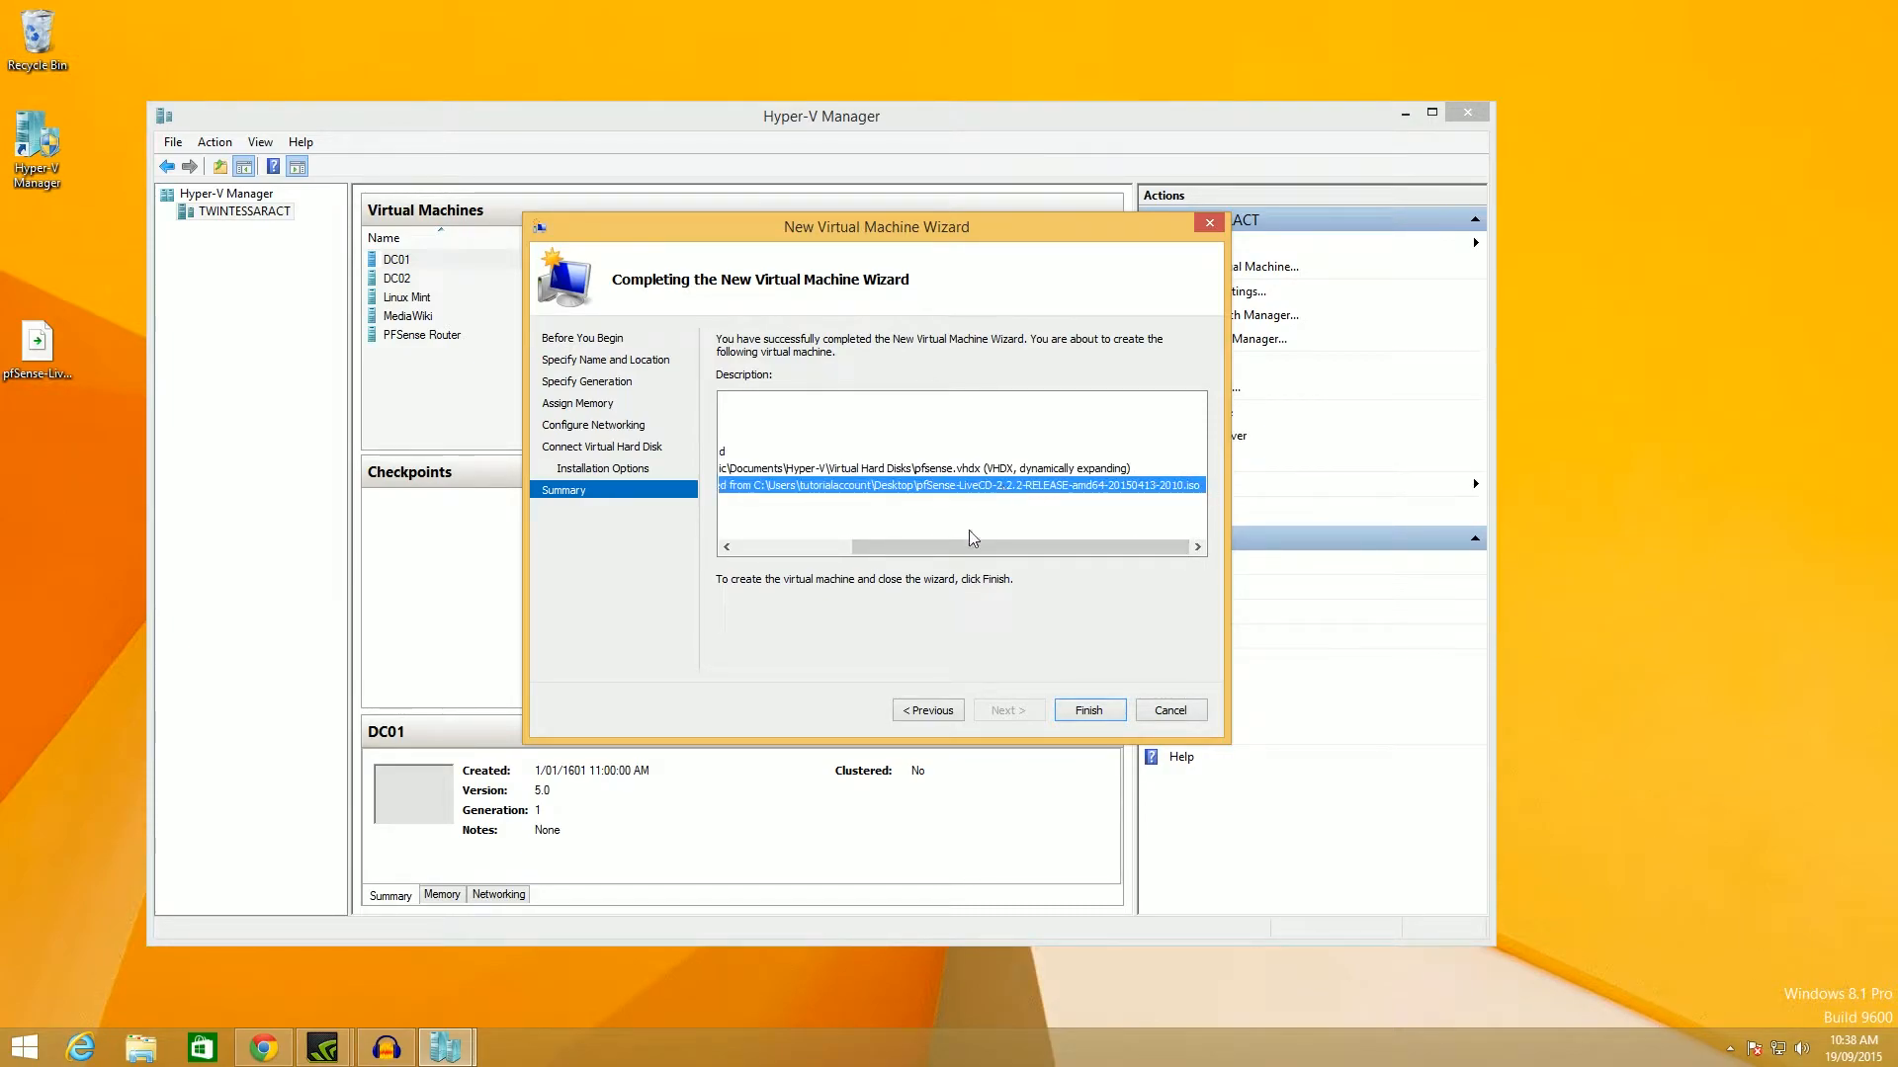
{"action": "middle_click", "coordinate": [263, 1054]}
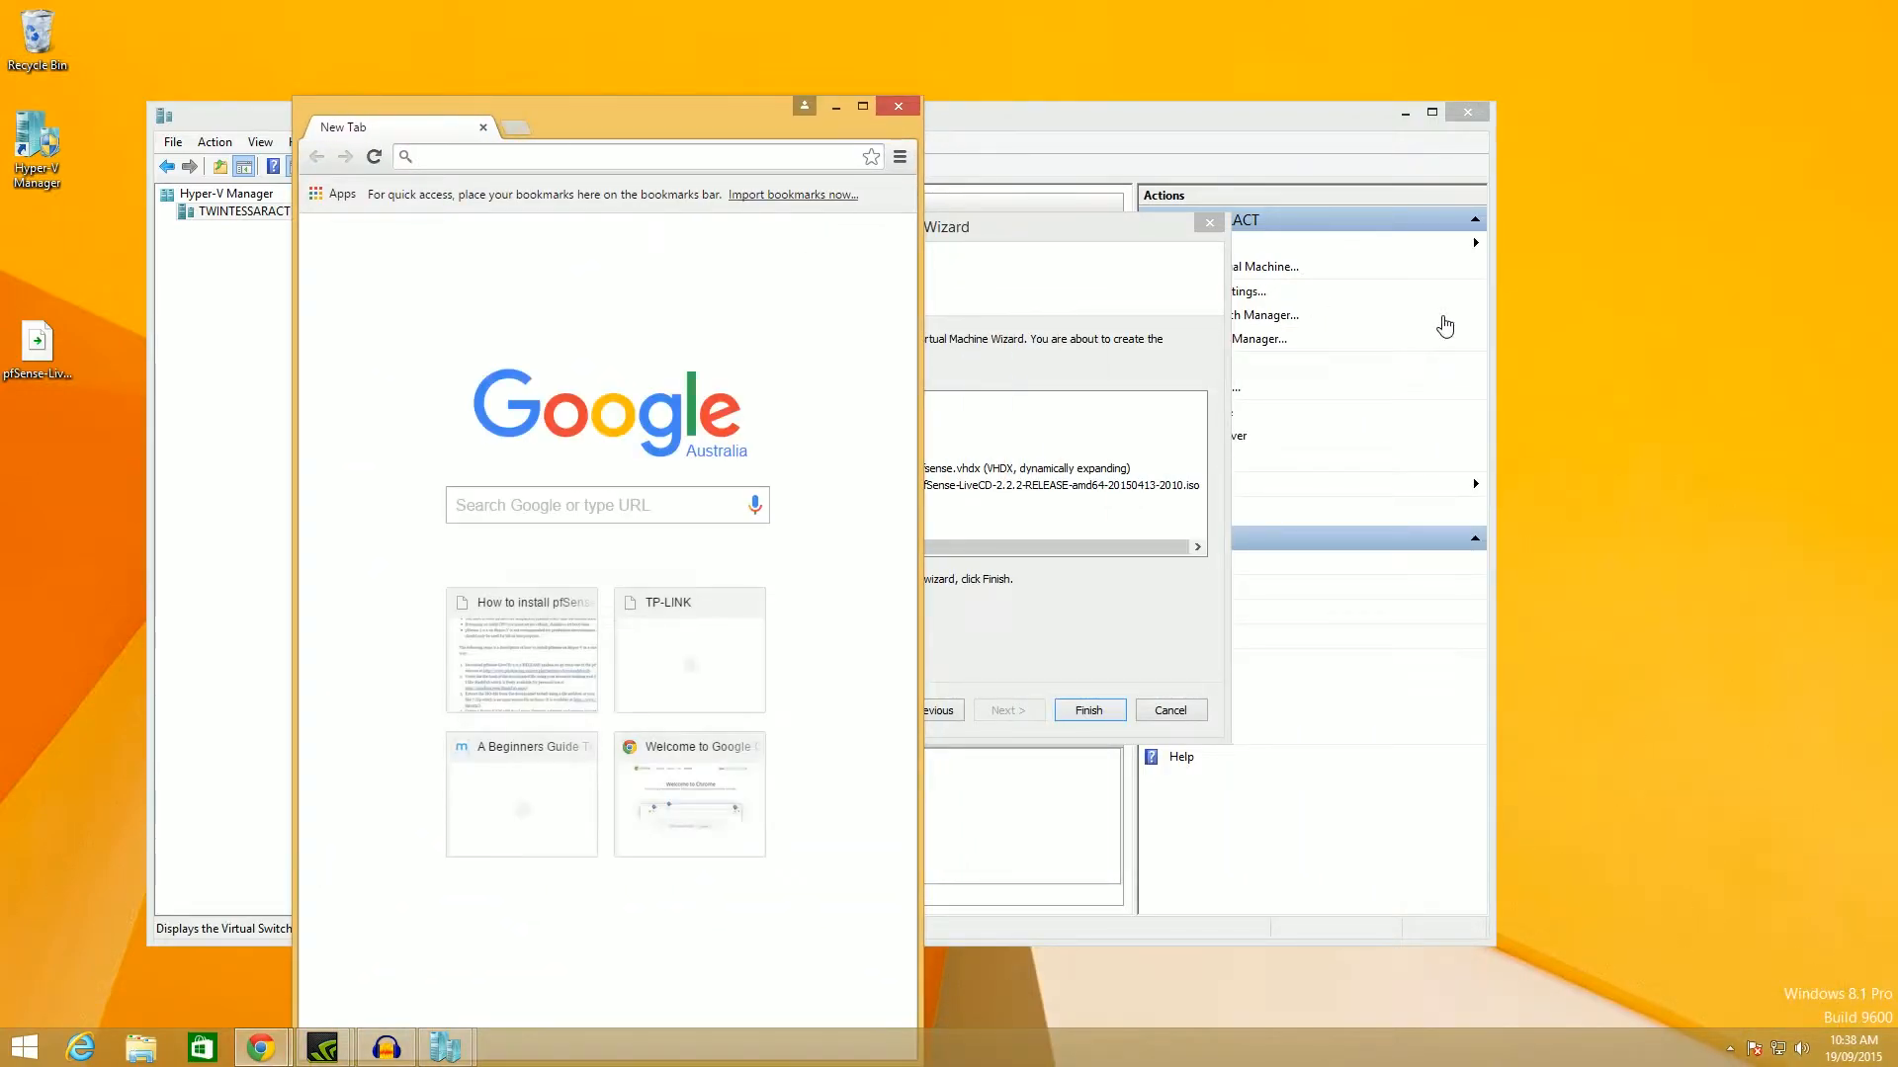
Go to pfsense.org and open its Download page.
{"action": "type", "text": "pfsense.org"}
{"action": "key", "text": "Return"}
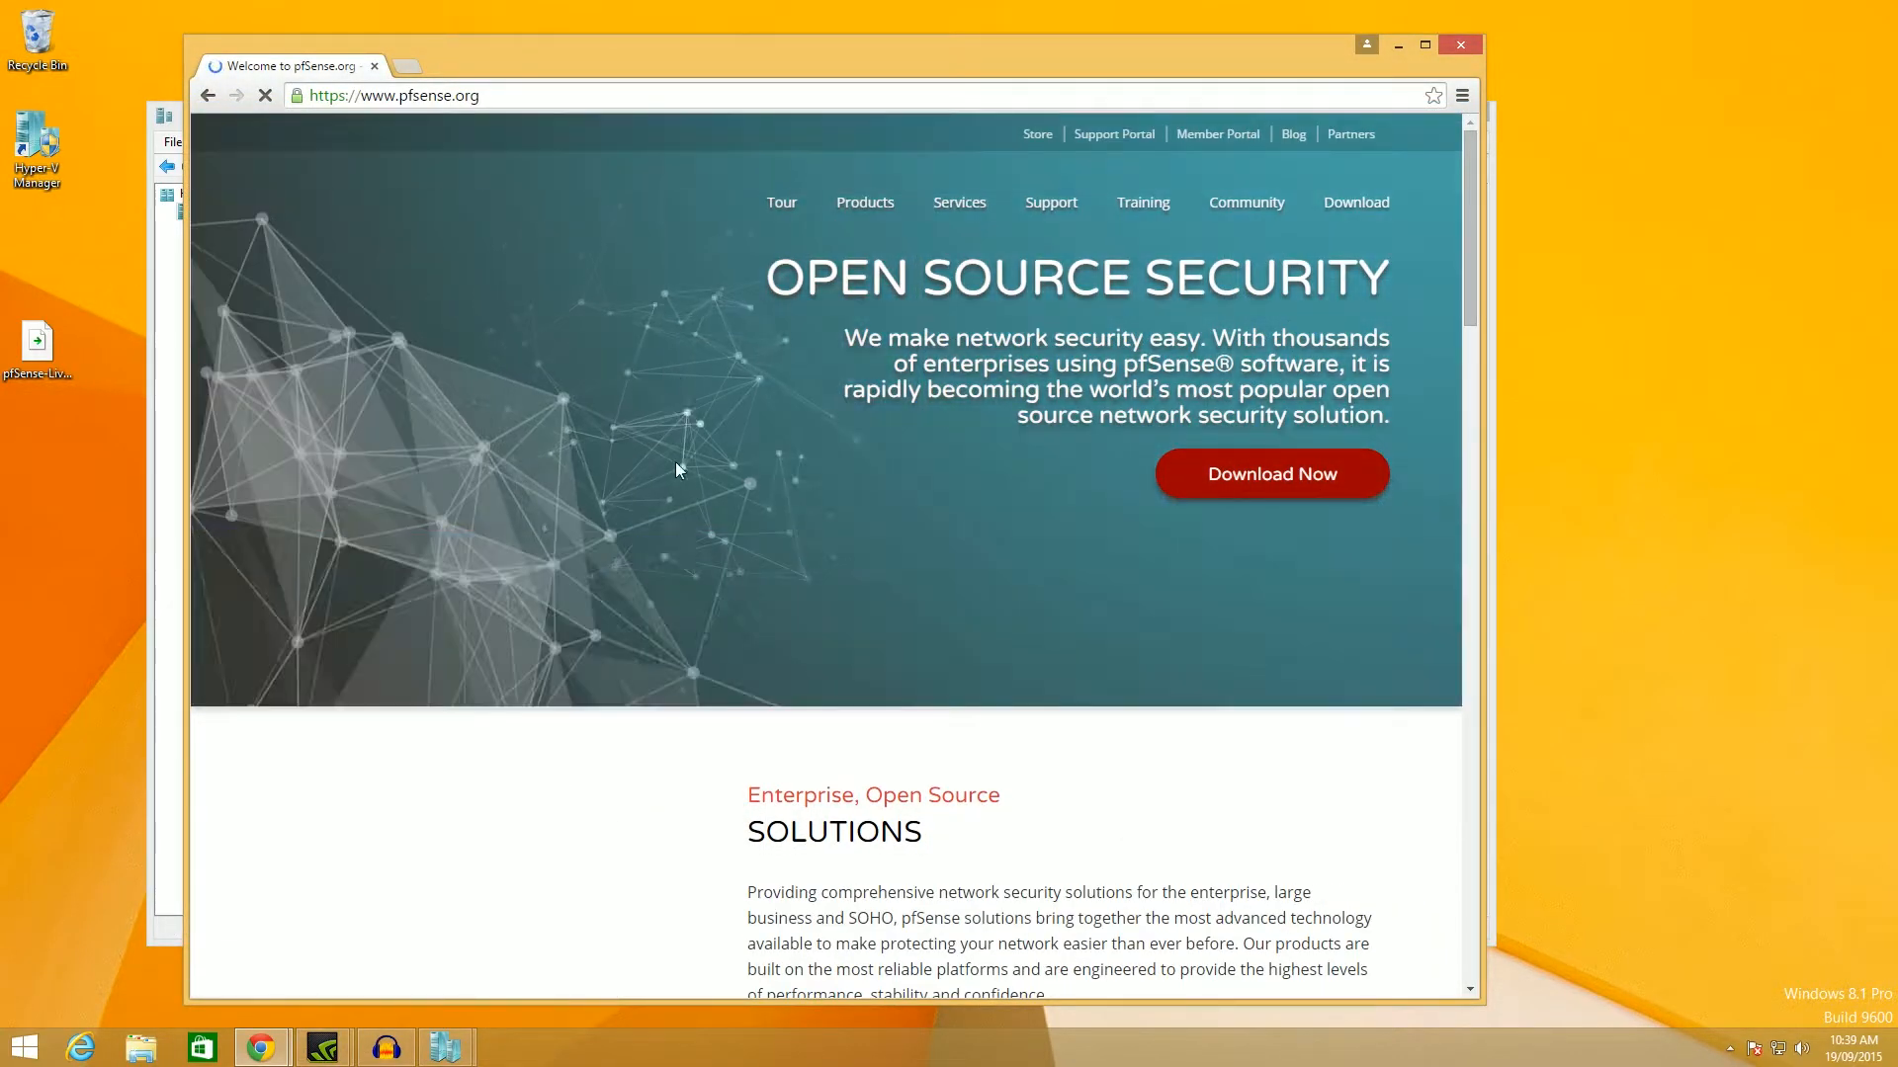
{"action": "left_click", "coordinate": [1272, 474]}
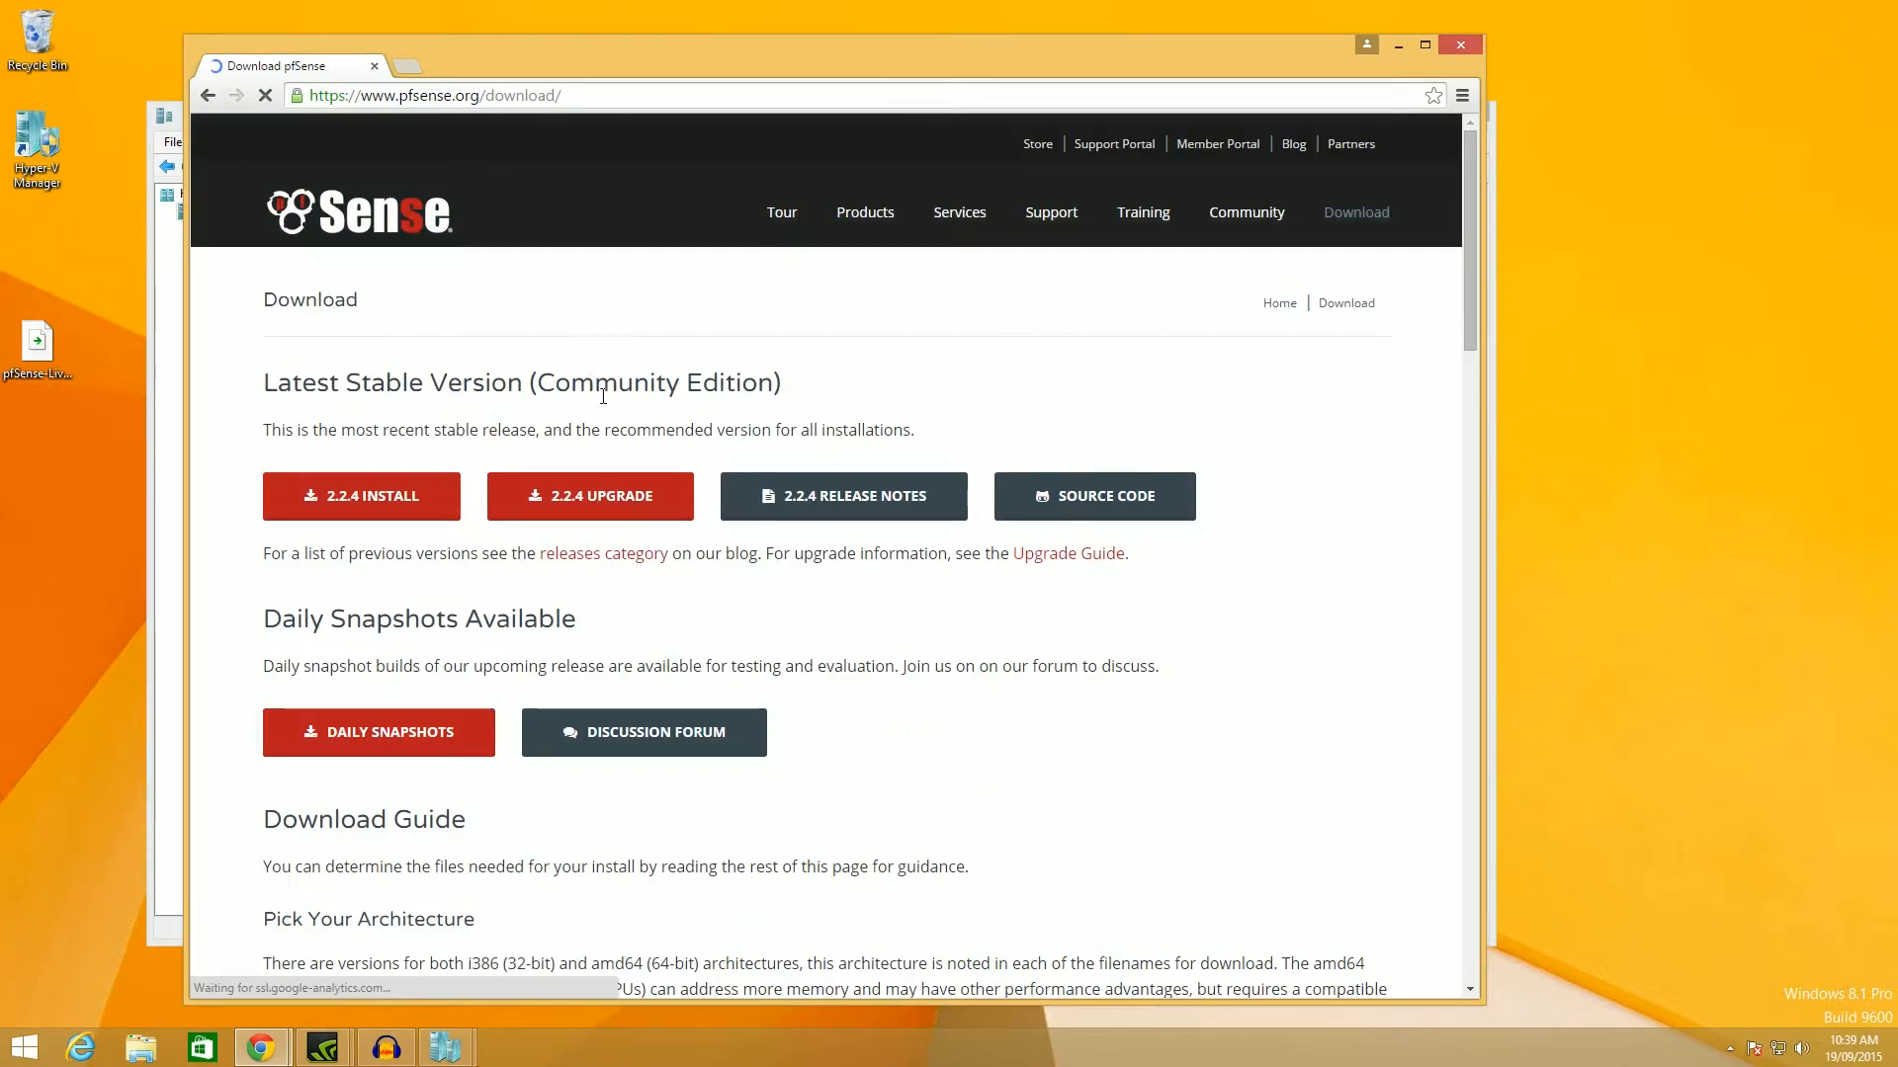
Look over the latest stable version description, then close Chrome.
{"action": "scroll", "coordinate": [623, 647], "scroll_direction": "down", "scroll_amount": 3}
{"action": "left_click_drag", "start_coordinate": [368, 380], "coordinate": [475, 372]}
{"action": "left_click", "coordinate": [595, 362]}
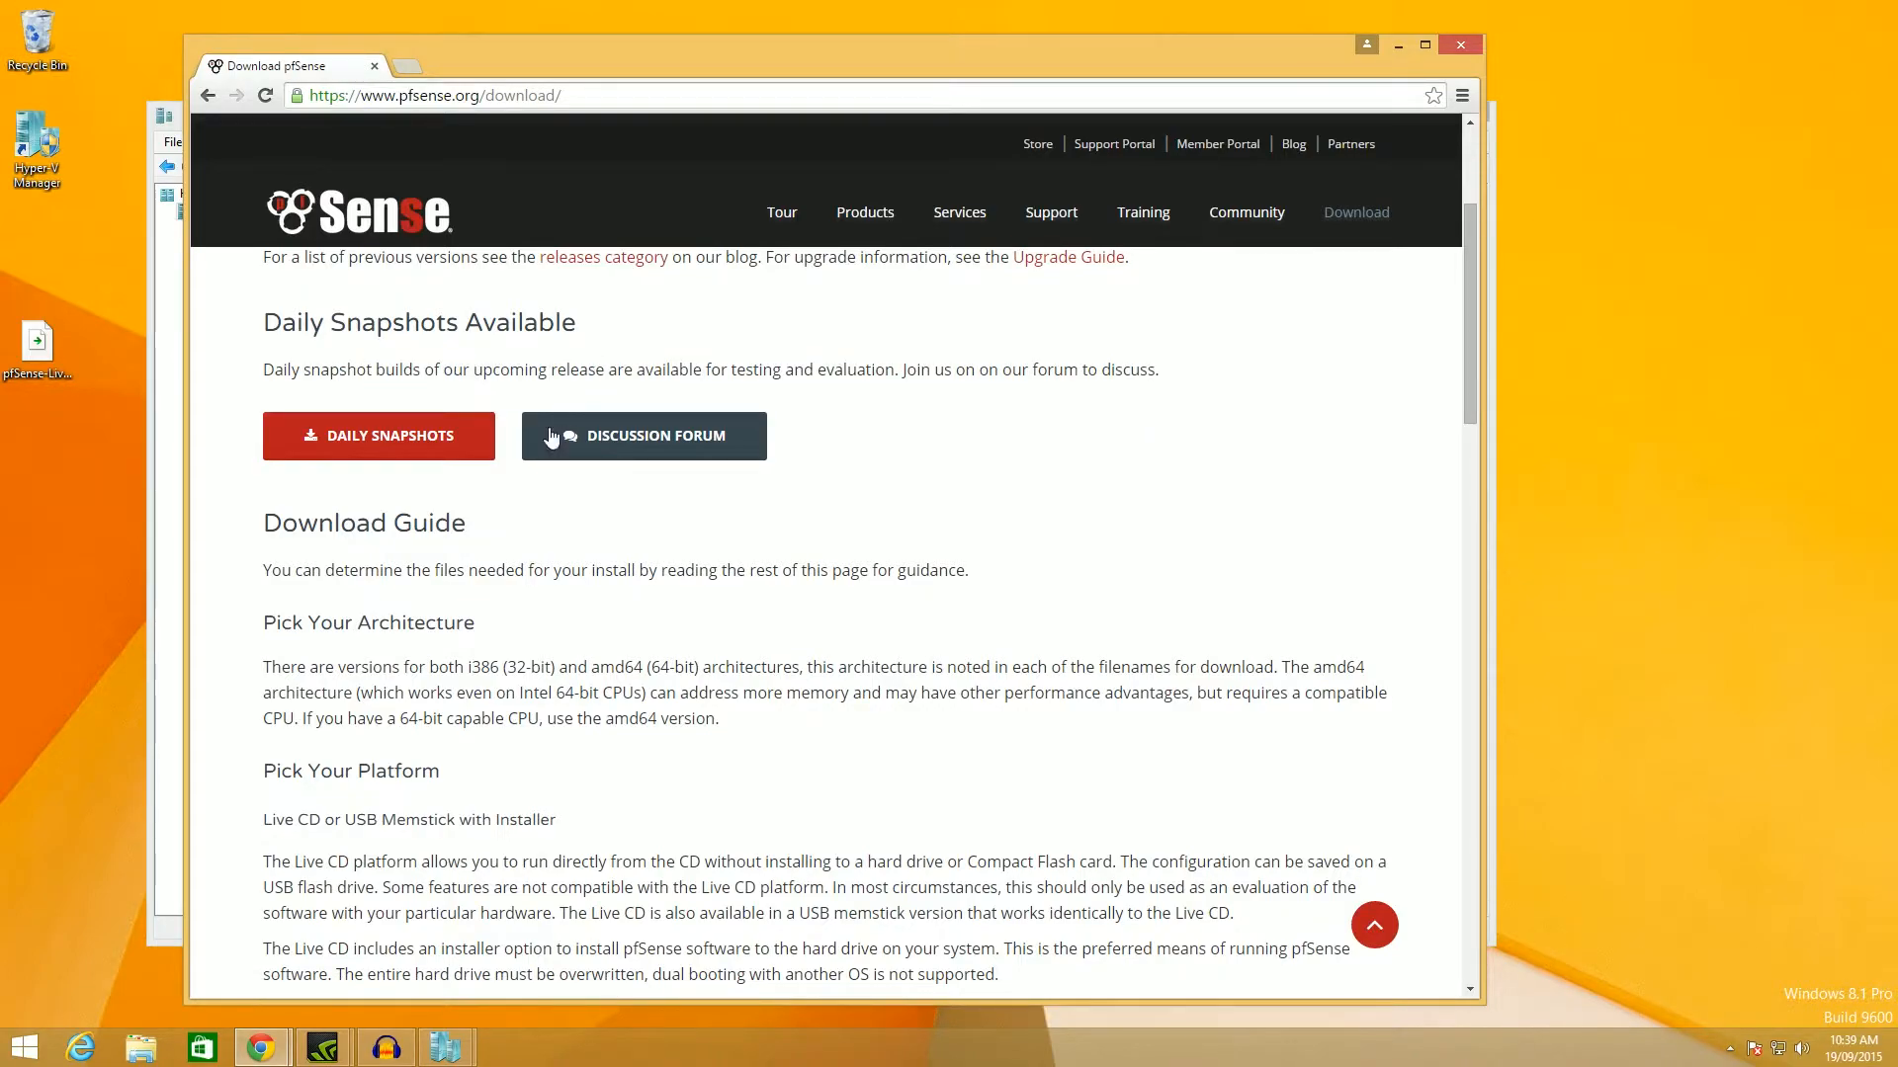
{"action": "scroll", "coordinate": [555, 409], "scroll_direction": "up", "scroll_amount": 3}
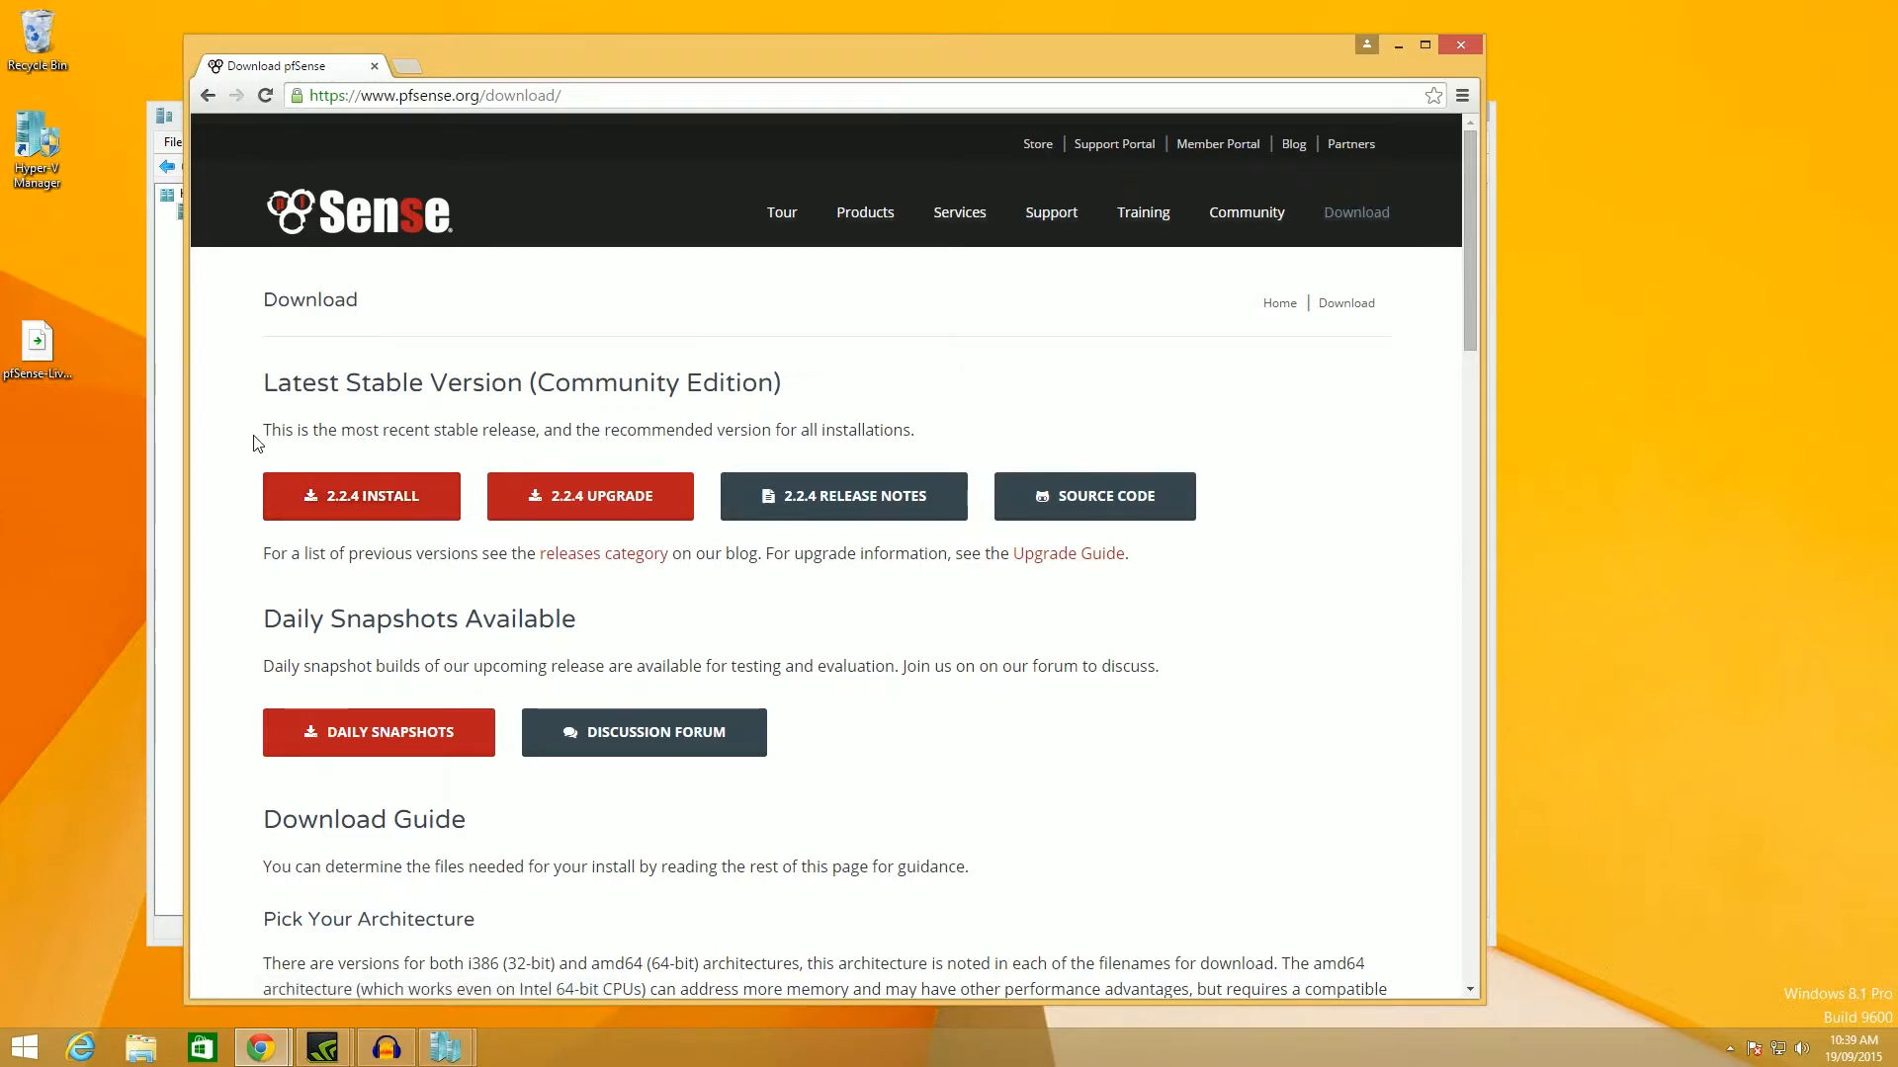
{"action": "left_click_drag", "start_coordinate": [273, 431], "coordinate": [554, 432]}
{"action": "left_click", "coordinate": [577, 436]}
{"action": "left_click", "coordinate": [1460, 41]}
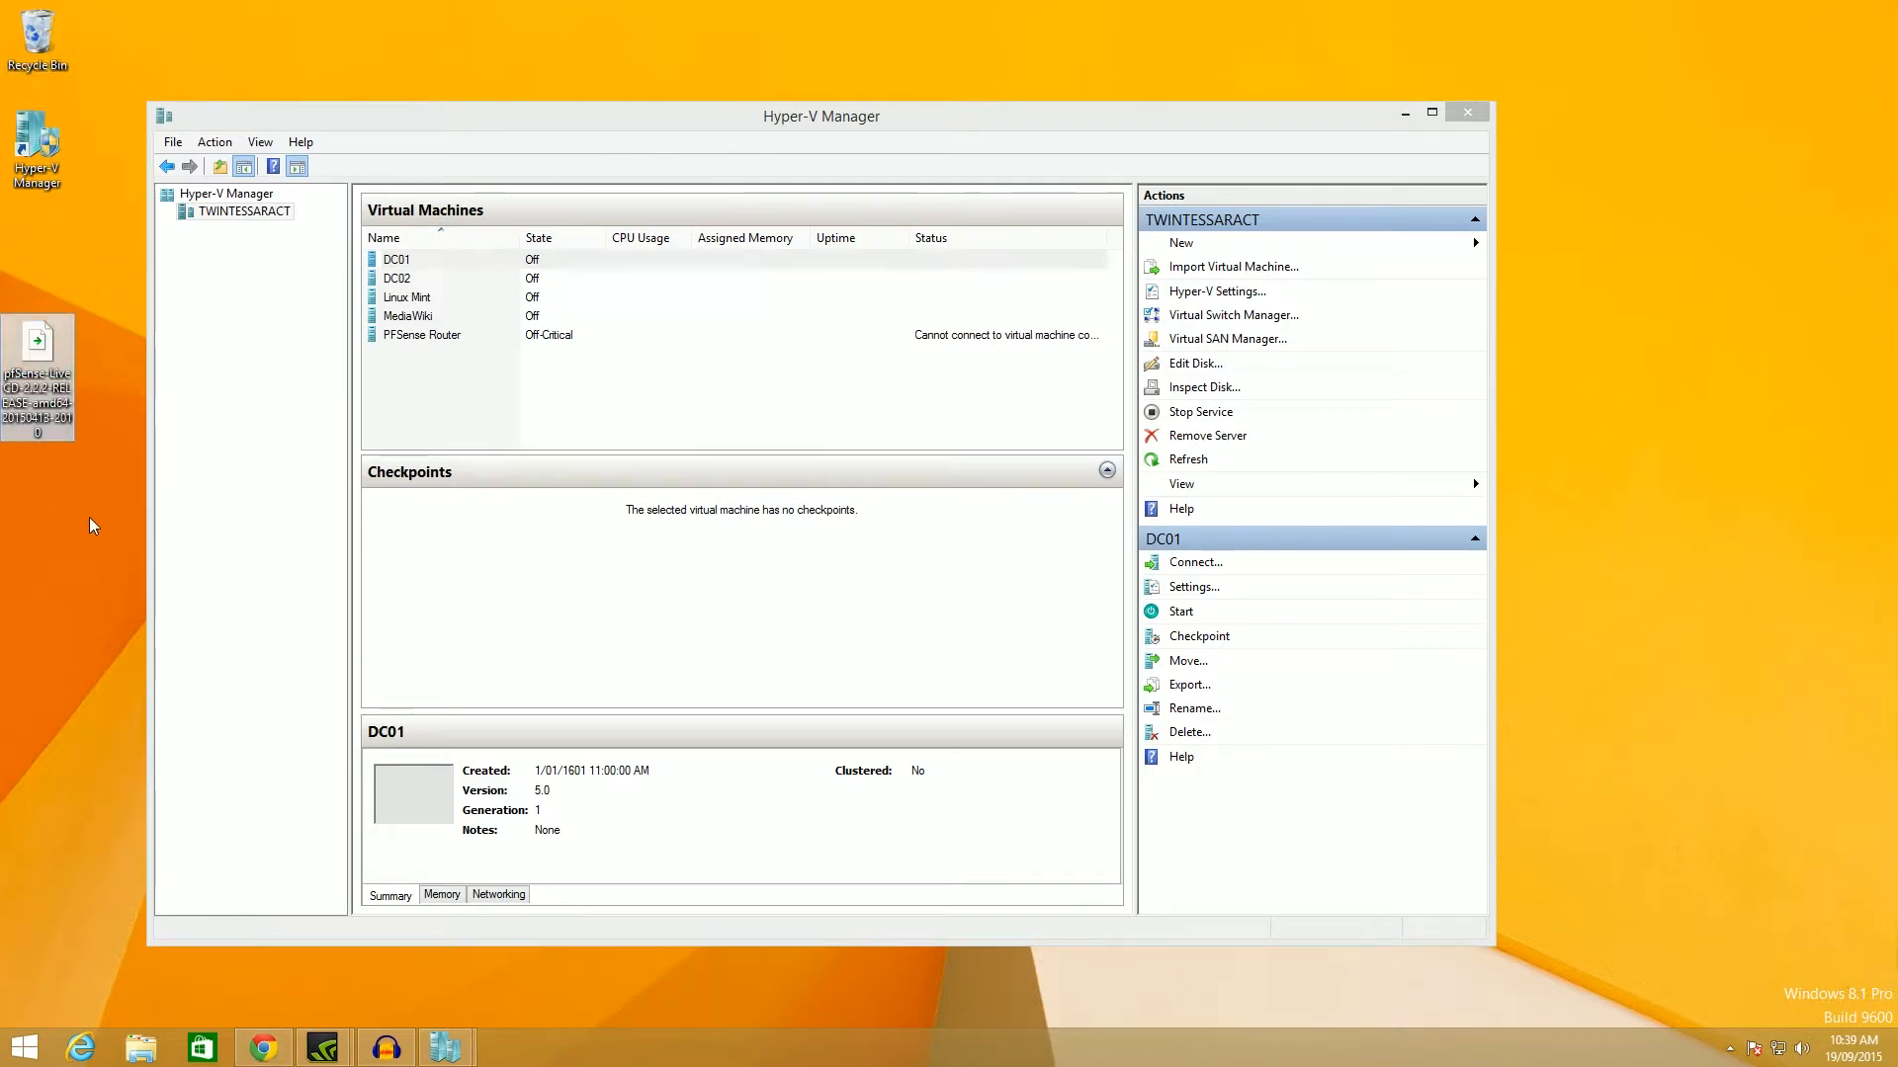
Finish the New Virtual Machine wizard to create the pfsense machine.
{"action": "left_click", "coordinate": [642, 145]}
{"action": "left_click", "coordinate": [680, 366]}
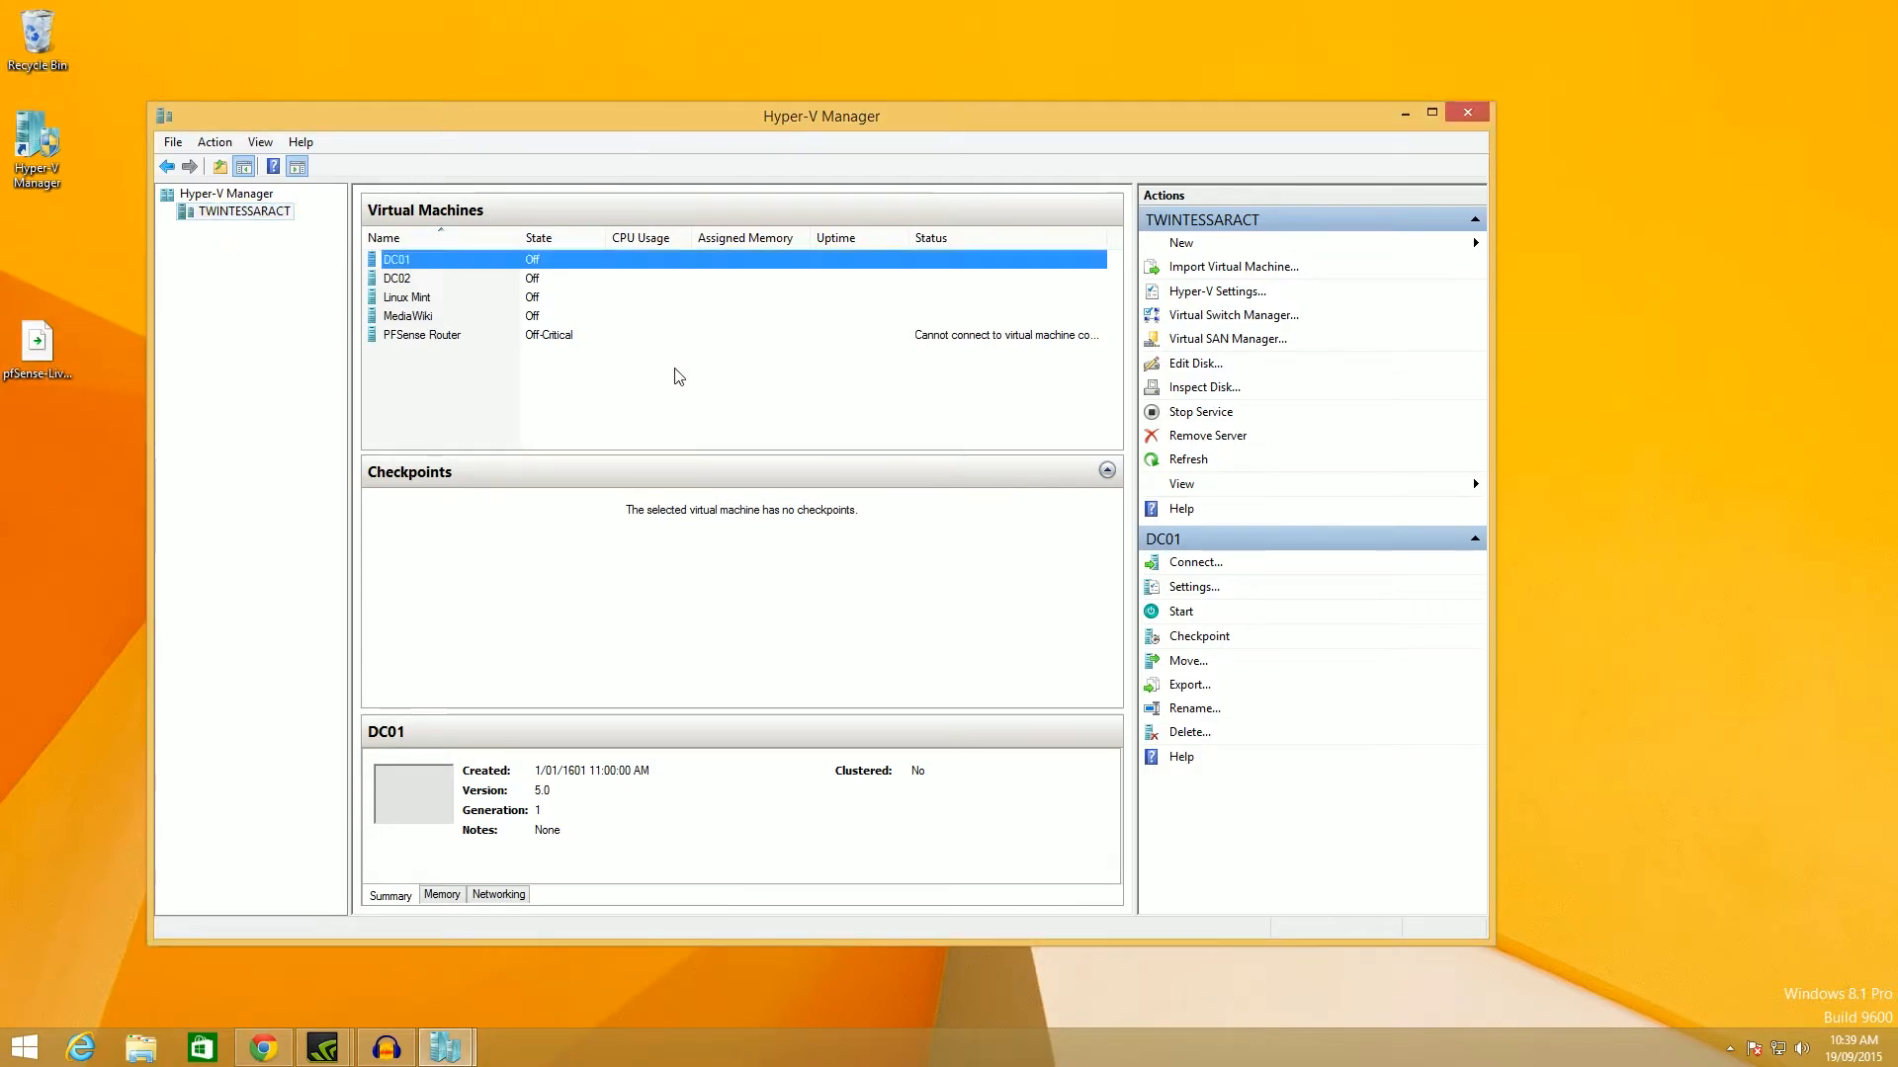
{"action": "left_click", "coordinate": [445, 1047]}
{"action": "left_click", "coordinate": [560, 939]}
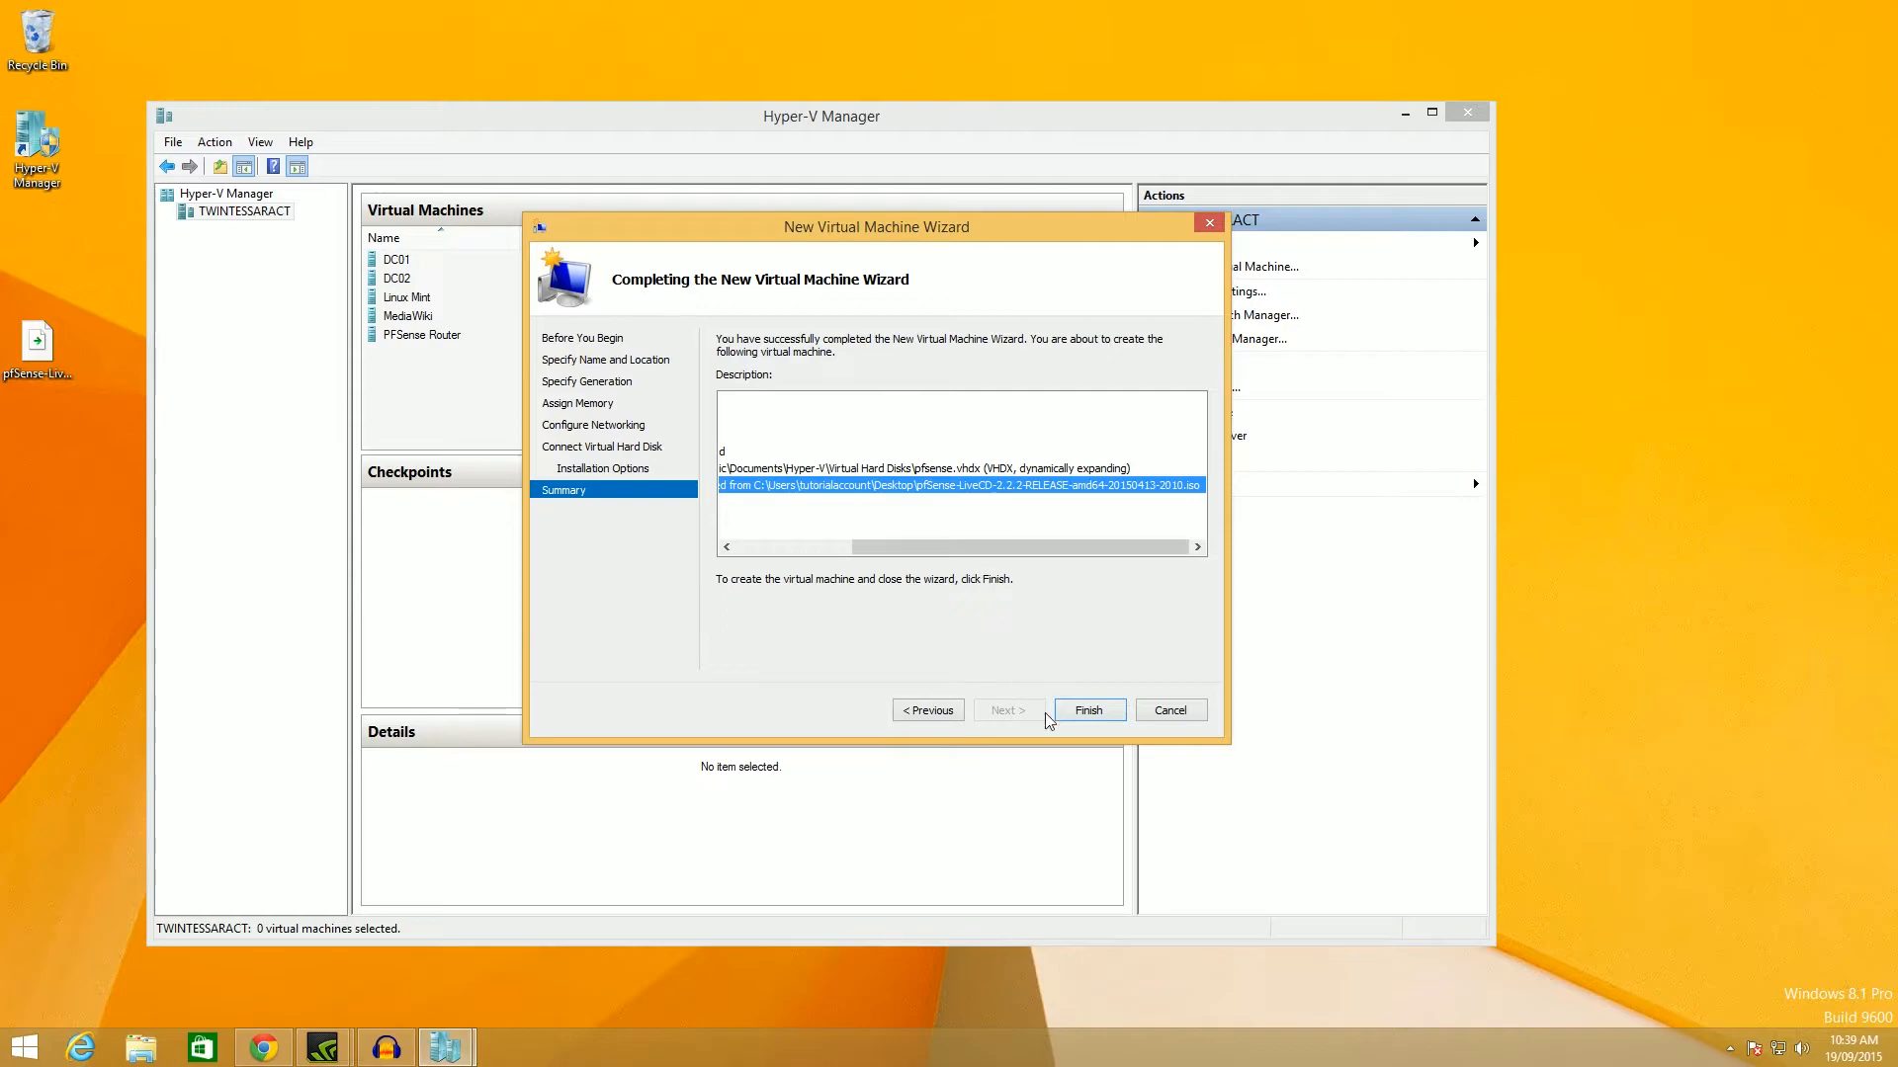
{"action": "left_click", "coordinate": [1078, 707]}
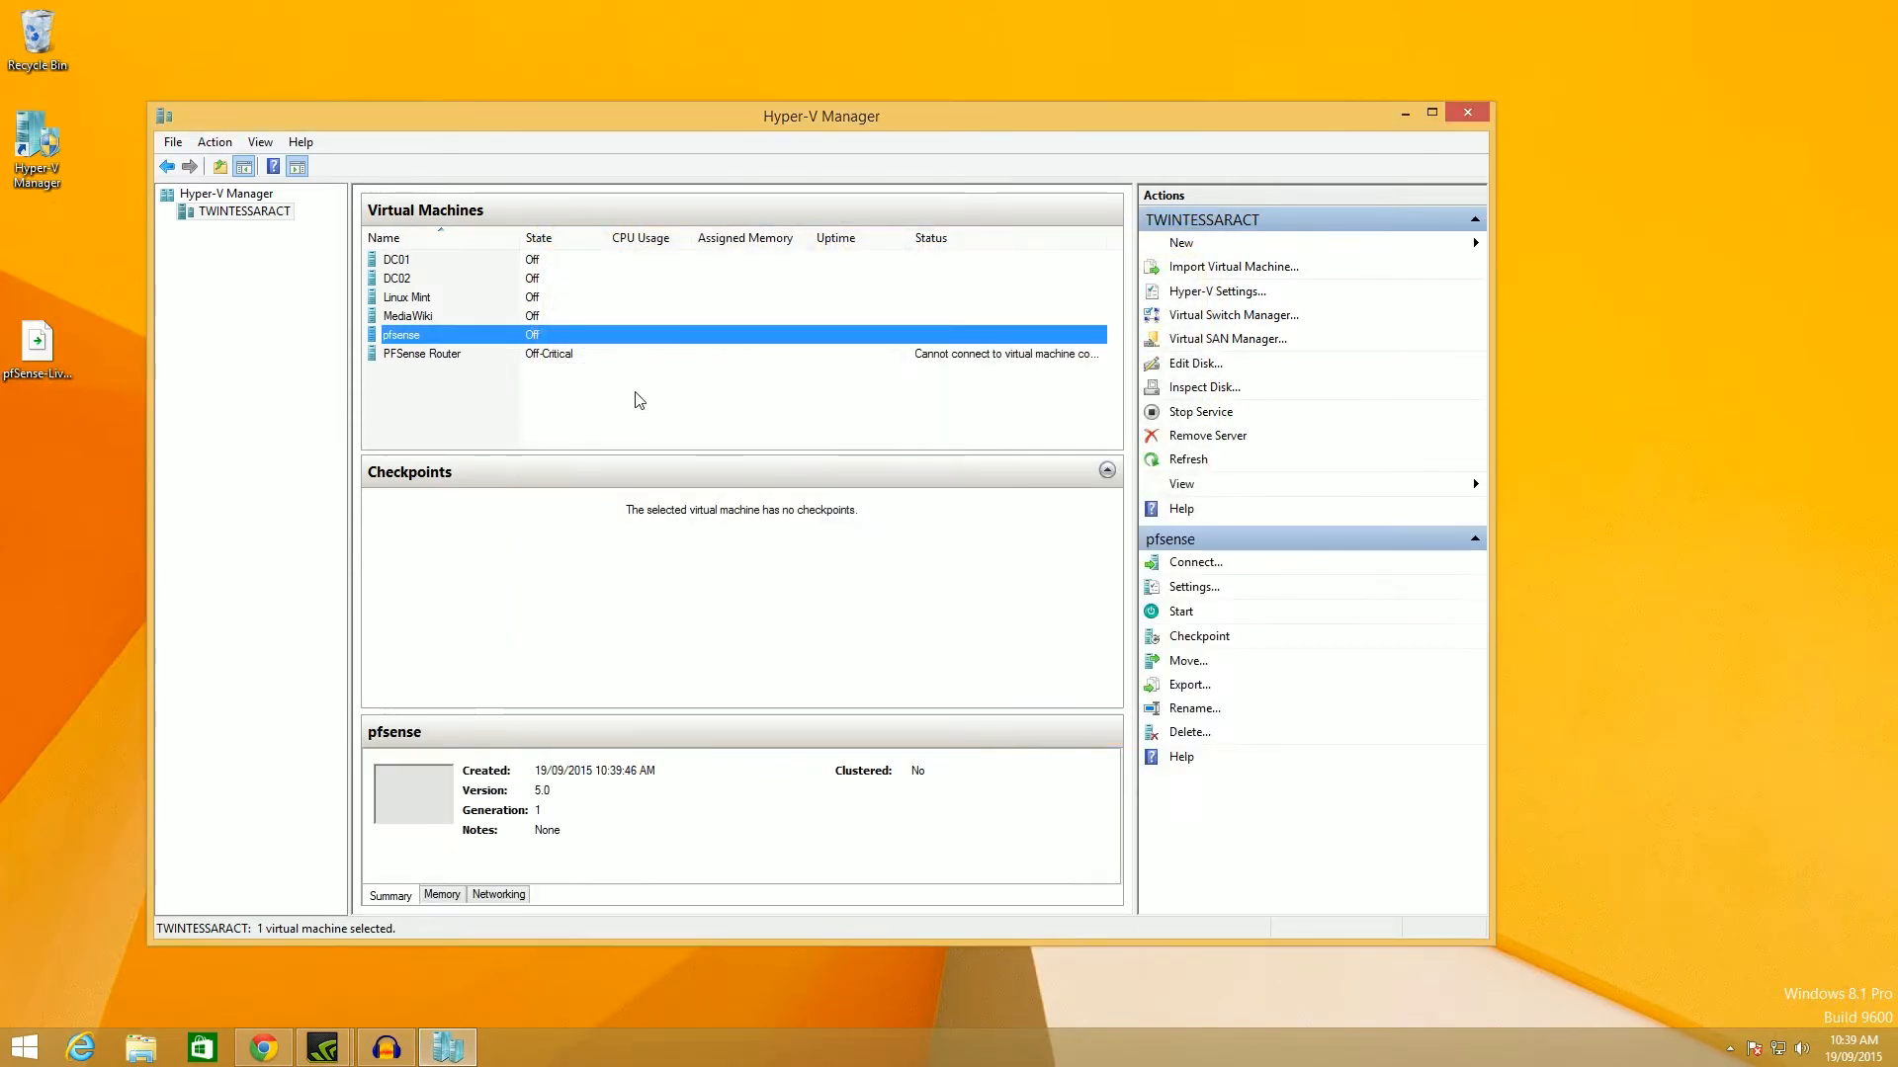
Replace pfsense's network adapter with a Legacy Network Adapter connected to WAN.
{"action": "right_click", "coordinate": [517, 338]}
{"action": "left_click", "coordinate": [550, 372]}
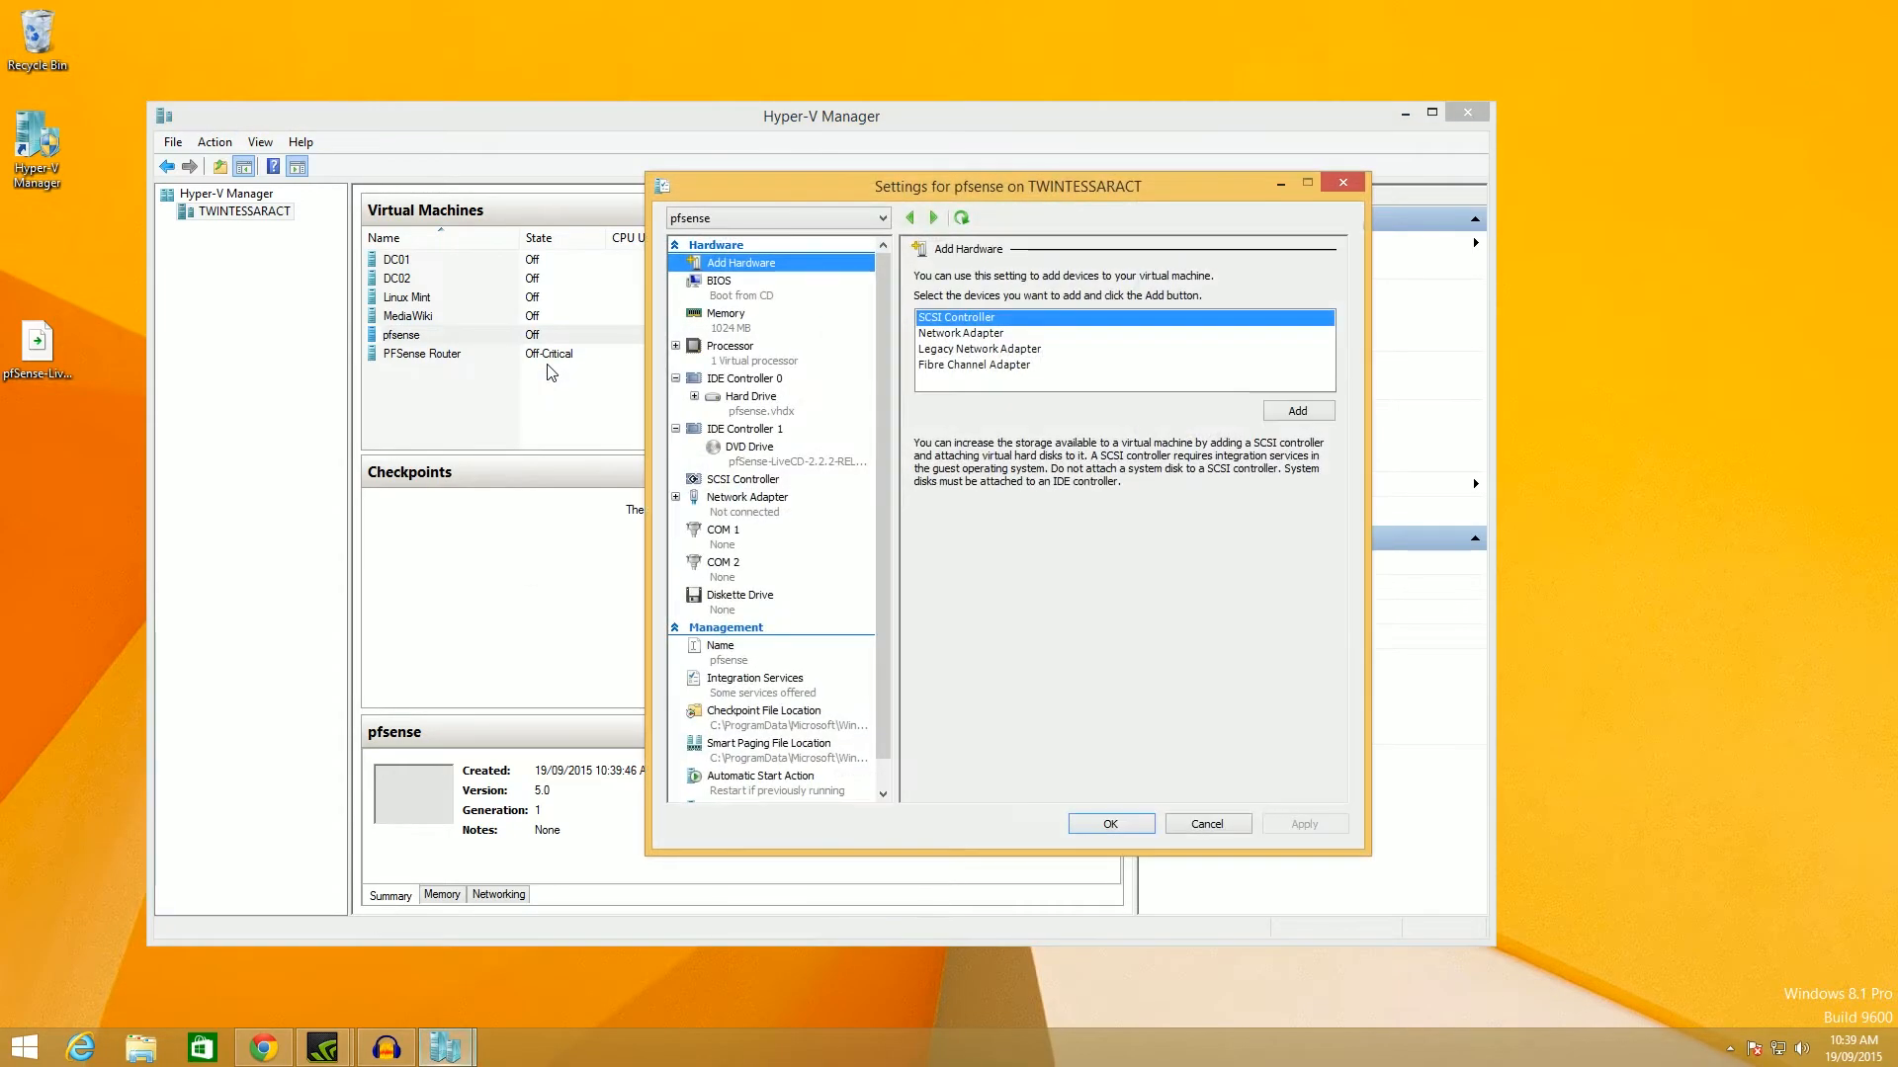
{"action": "left_click", "coordinate": [746, 499]}
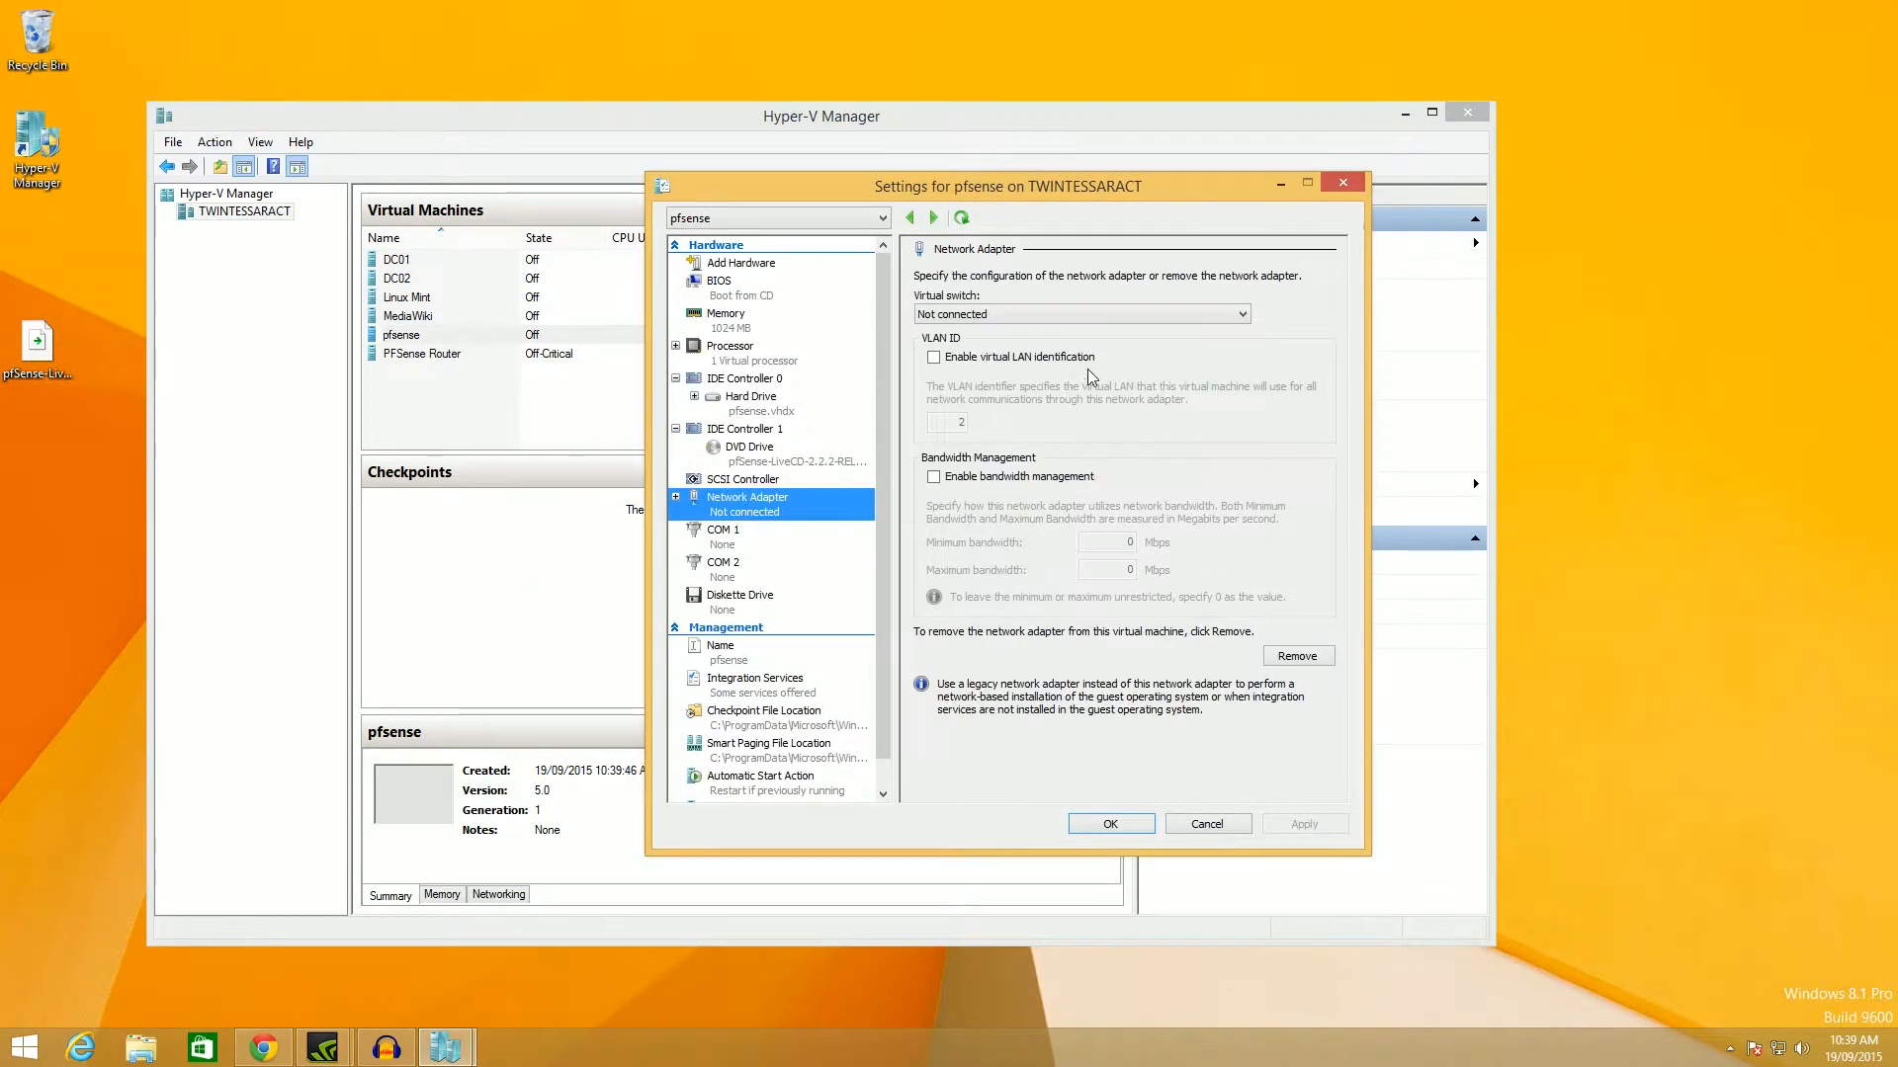
{"action": "left_click", "coordinate": [1298, 656]}
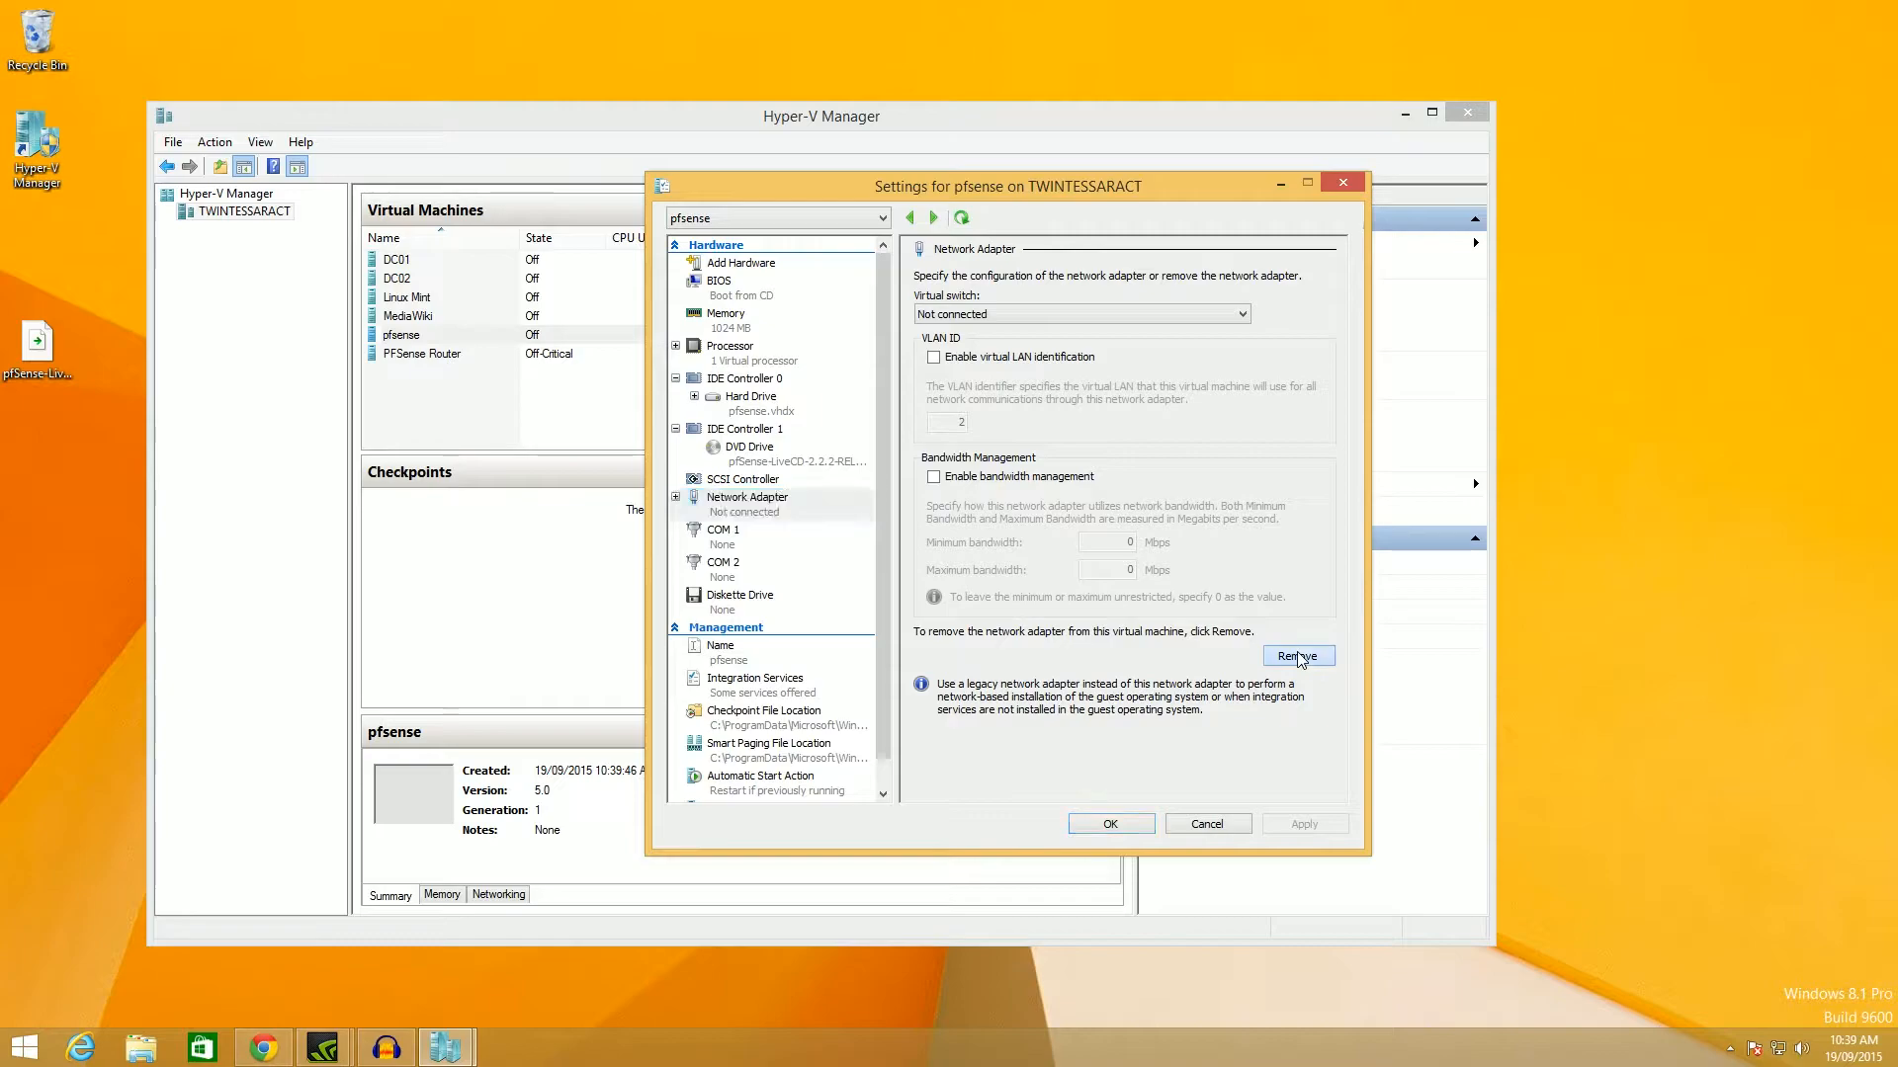
{"action": "left_click", "coordinate": [740, 265]}
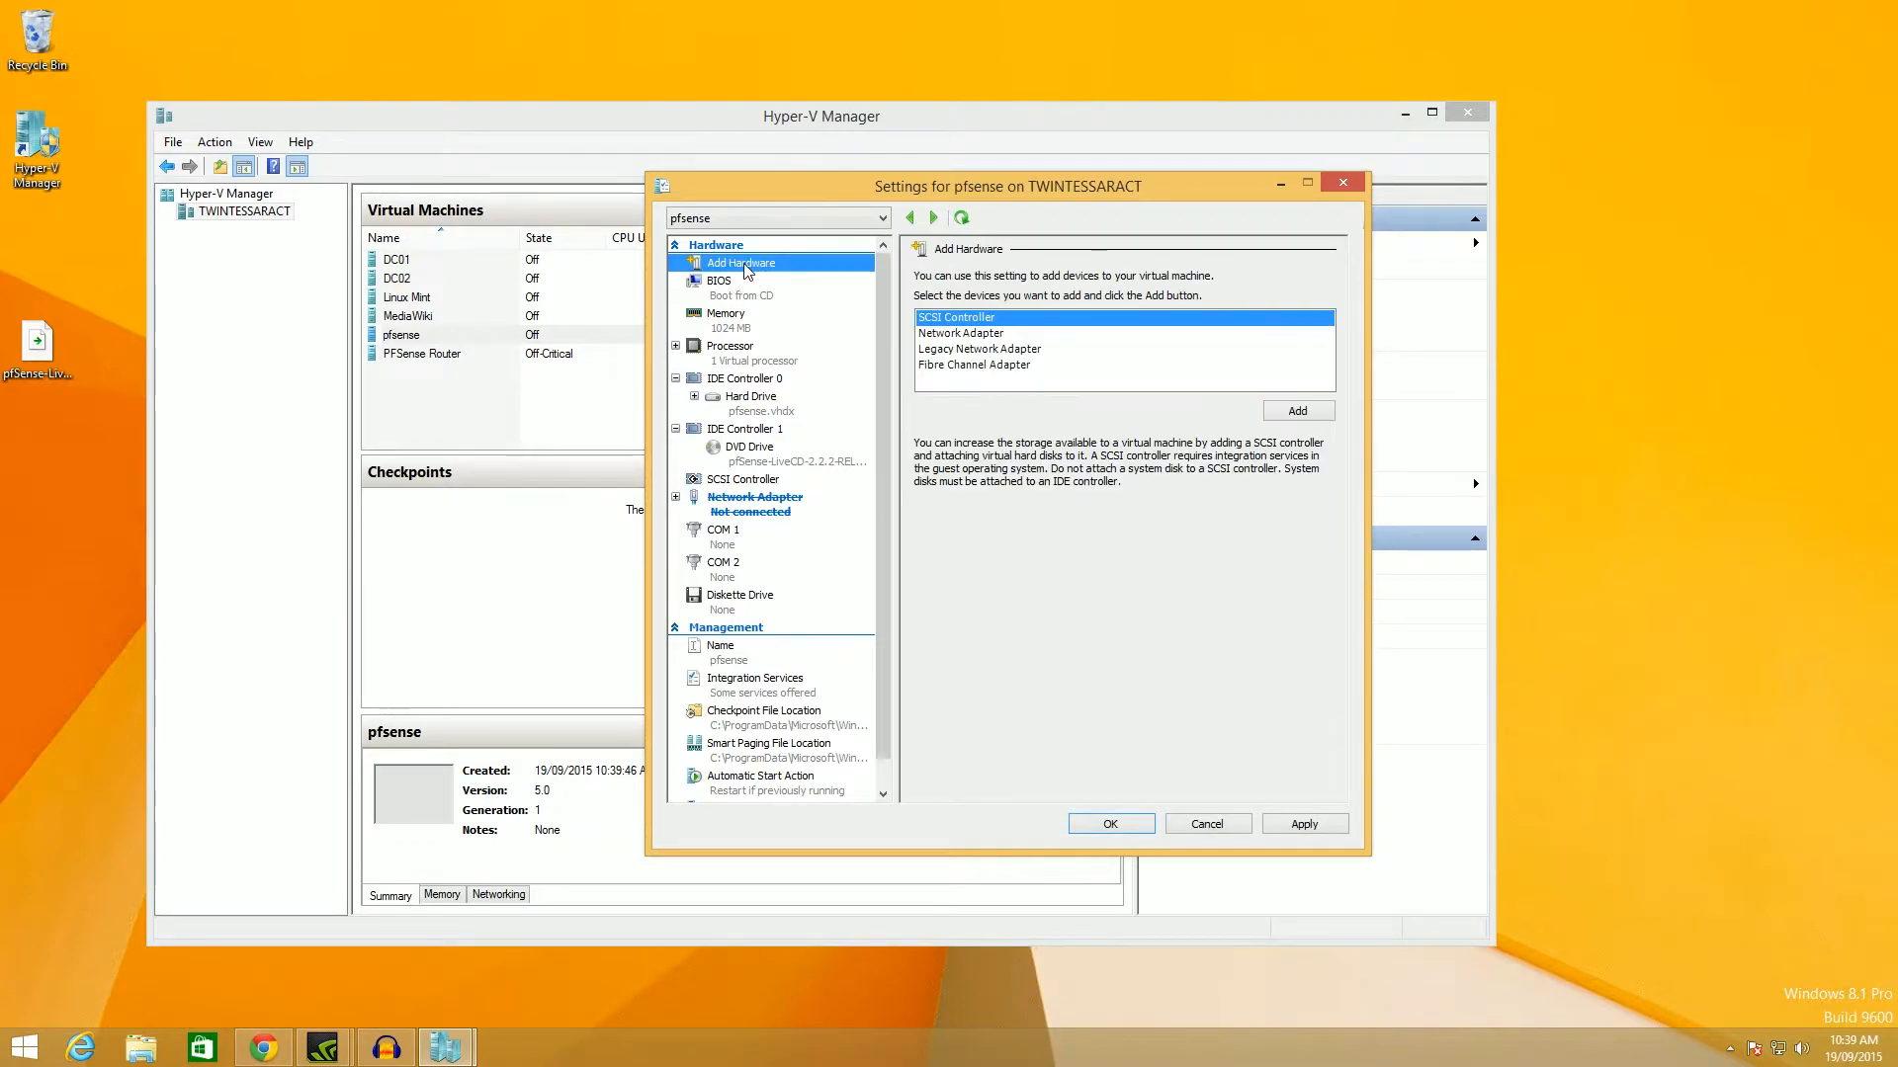
{"action": "left_click", "coordinate": [974, 350]}
{"action": "left_click", "coordinate": [1319, 416]}
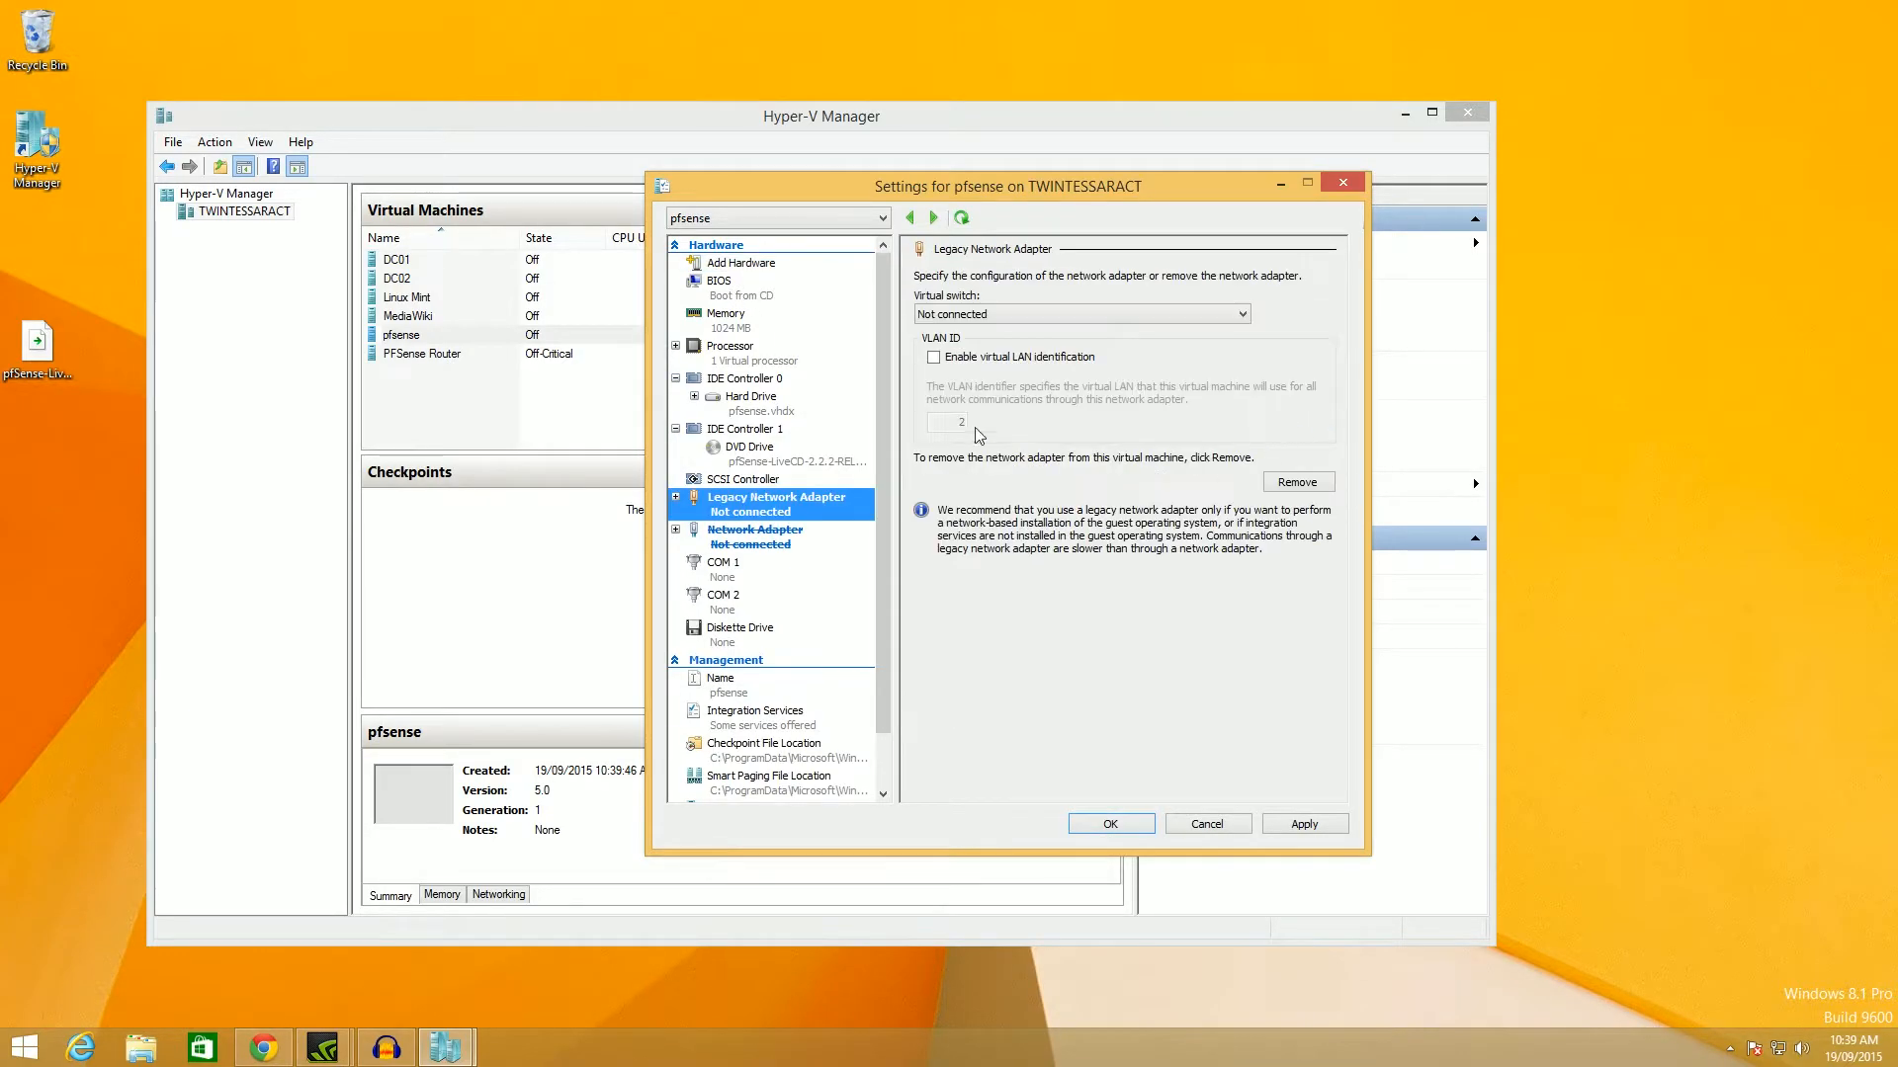
{"action": "left_click", "coordinate": [984, 314]}
{"action": "left_click", "coordinate": [980, 360]}
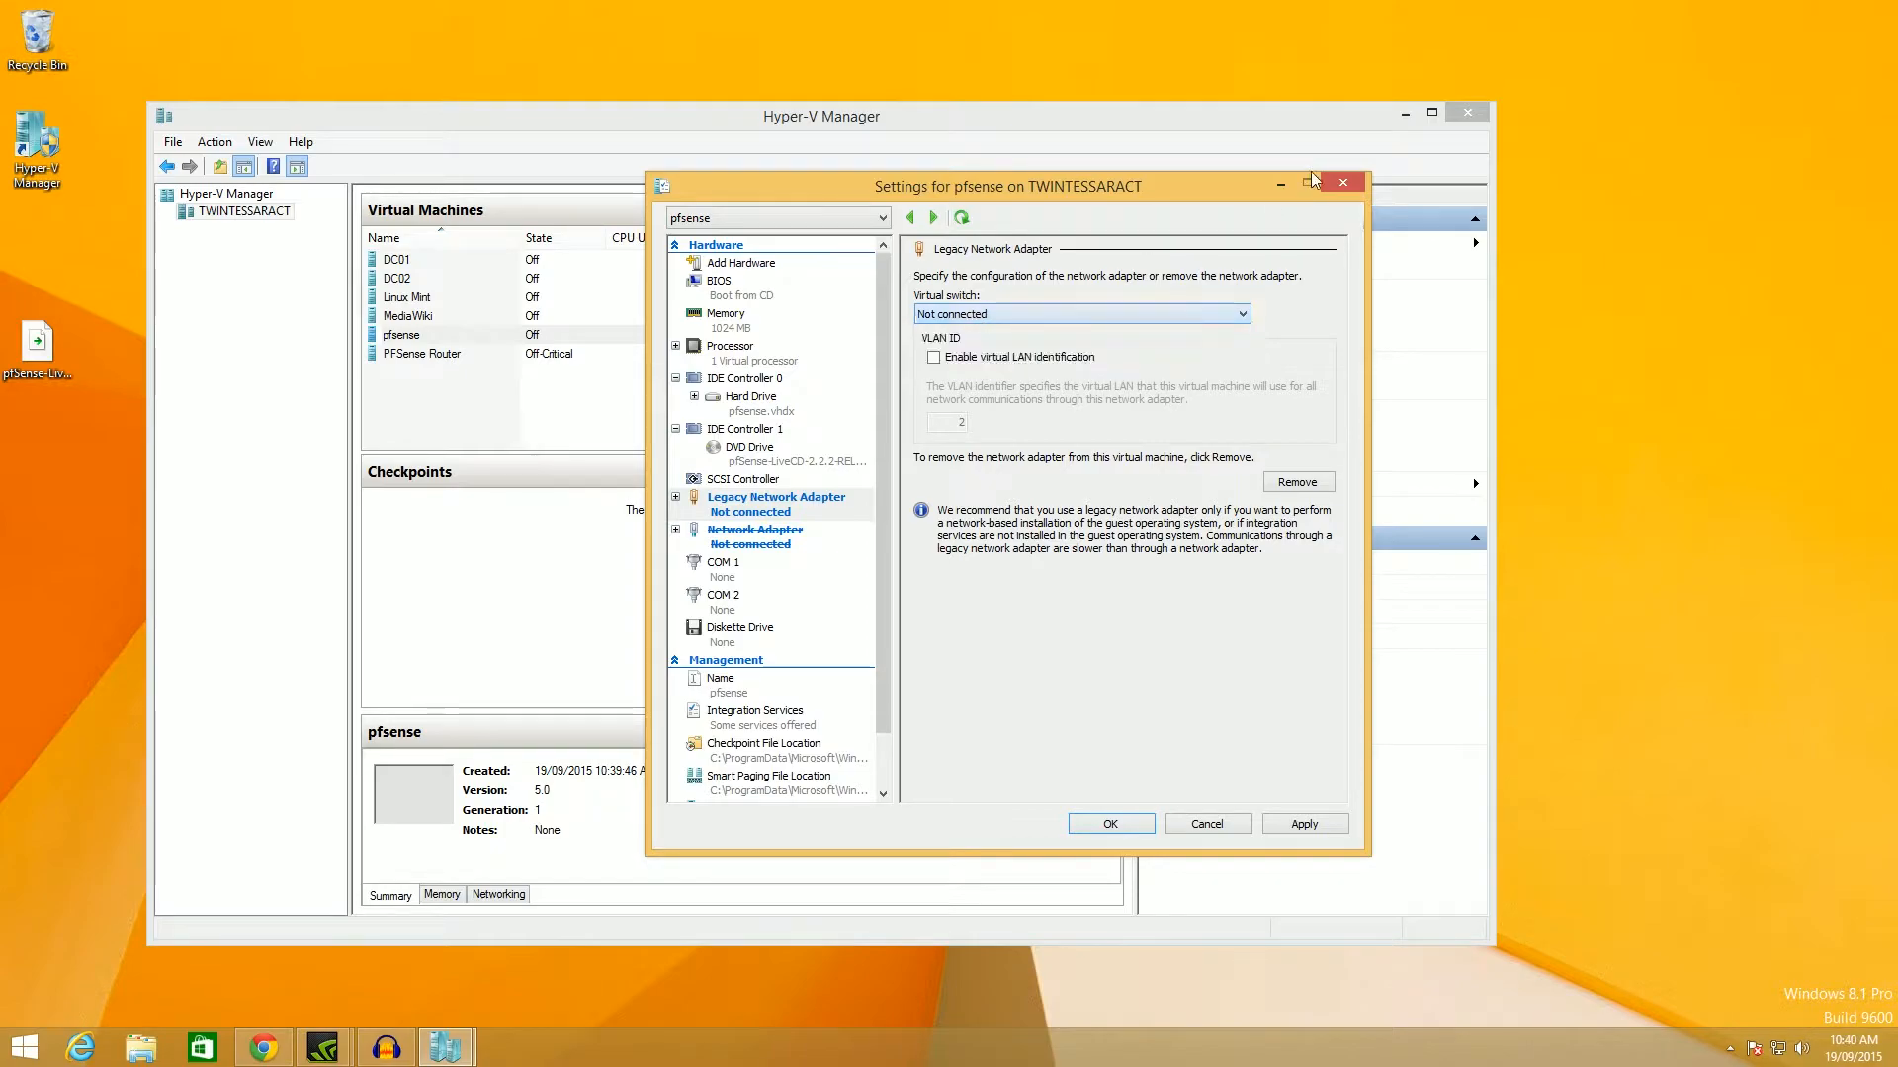
{"action": "left_click", "coordinate": [1280, 183]}
Delete the LAN and WAN virtual switches in Virtual Switch Manager.
{"action": "left_click", "coordinate": [1233, 316]}
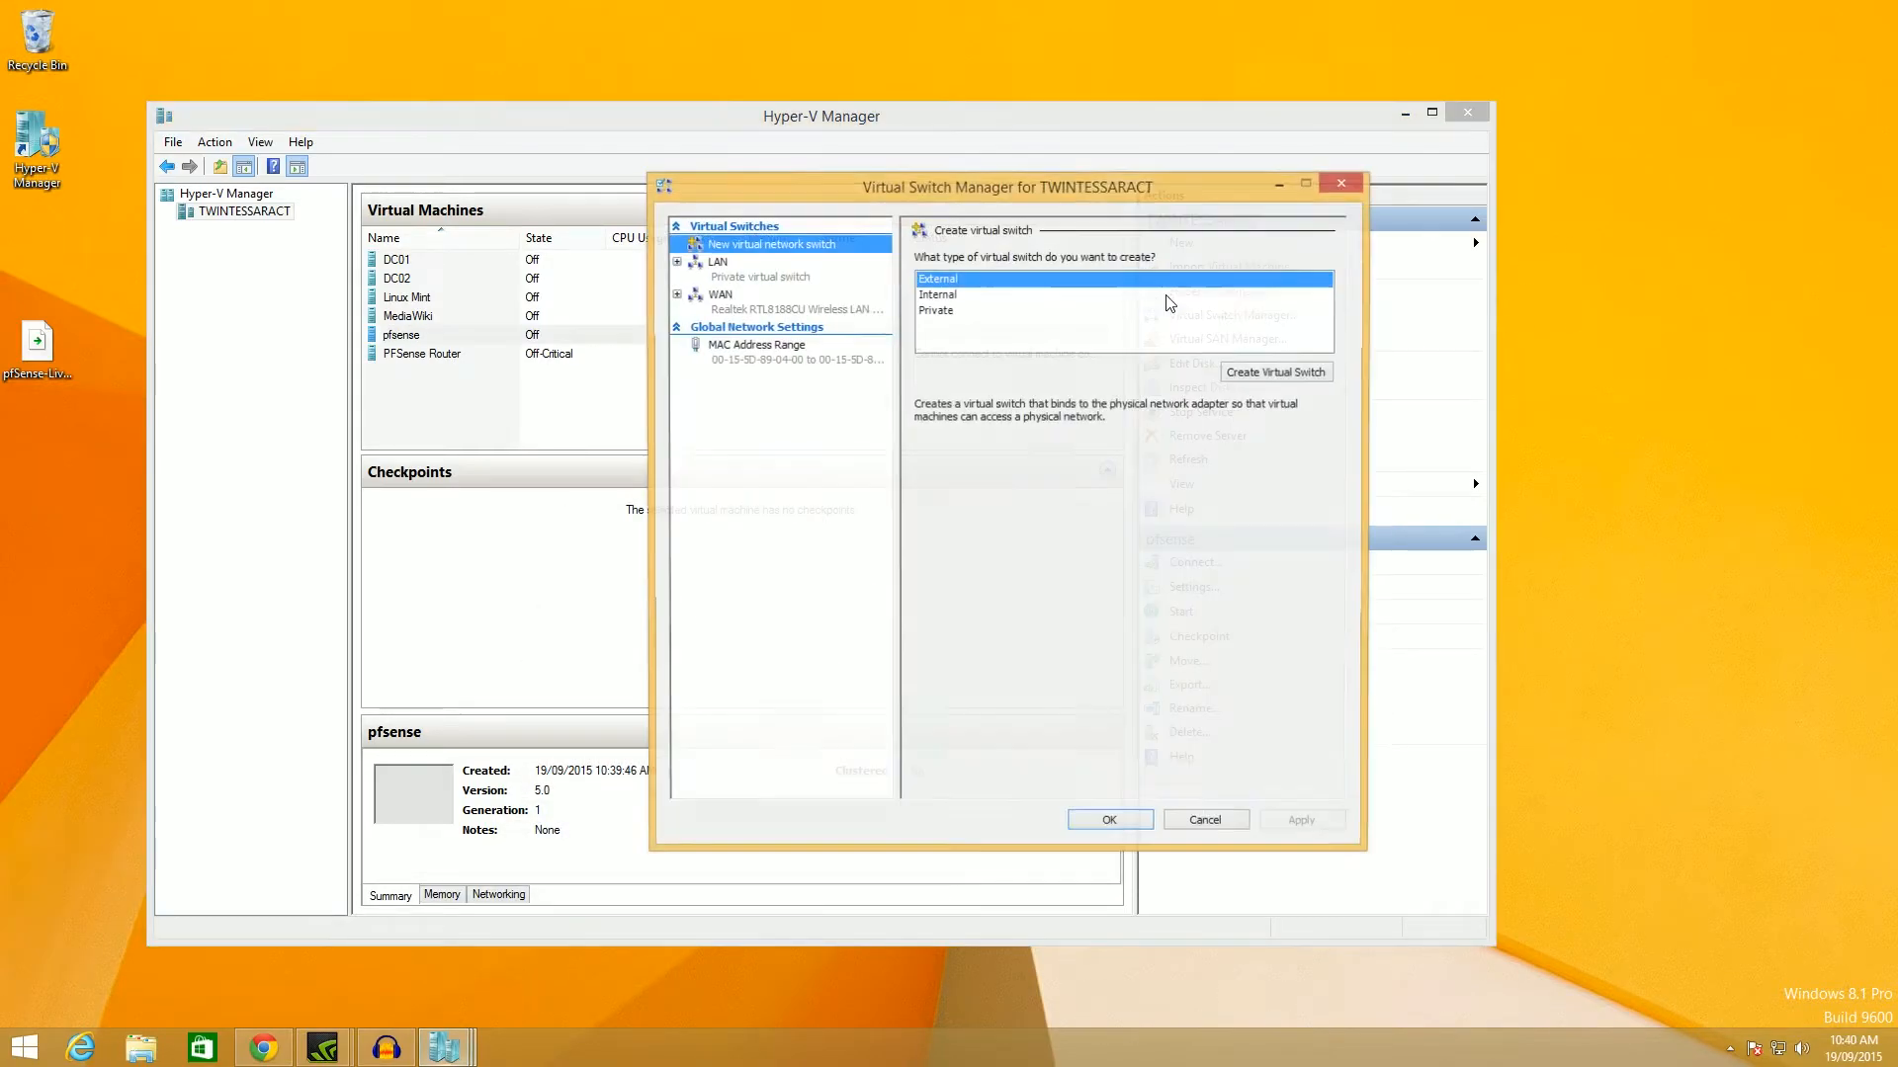
{"action": "left_click_drag", "start_coordinate": [1089, 193], "coordinate": [933, 205]}
{"action": "left_click", "coordinate": [581, 280]}
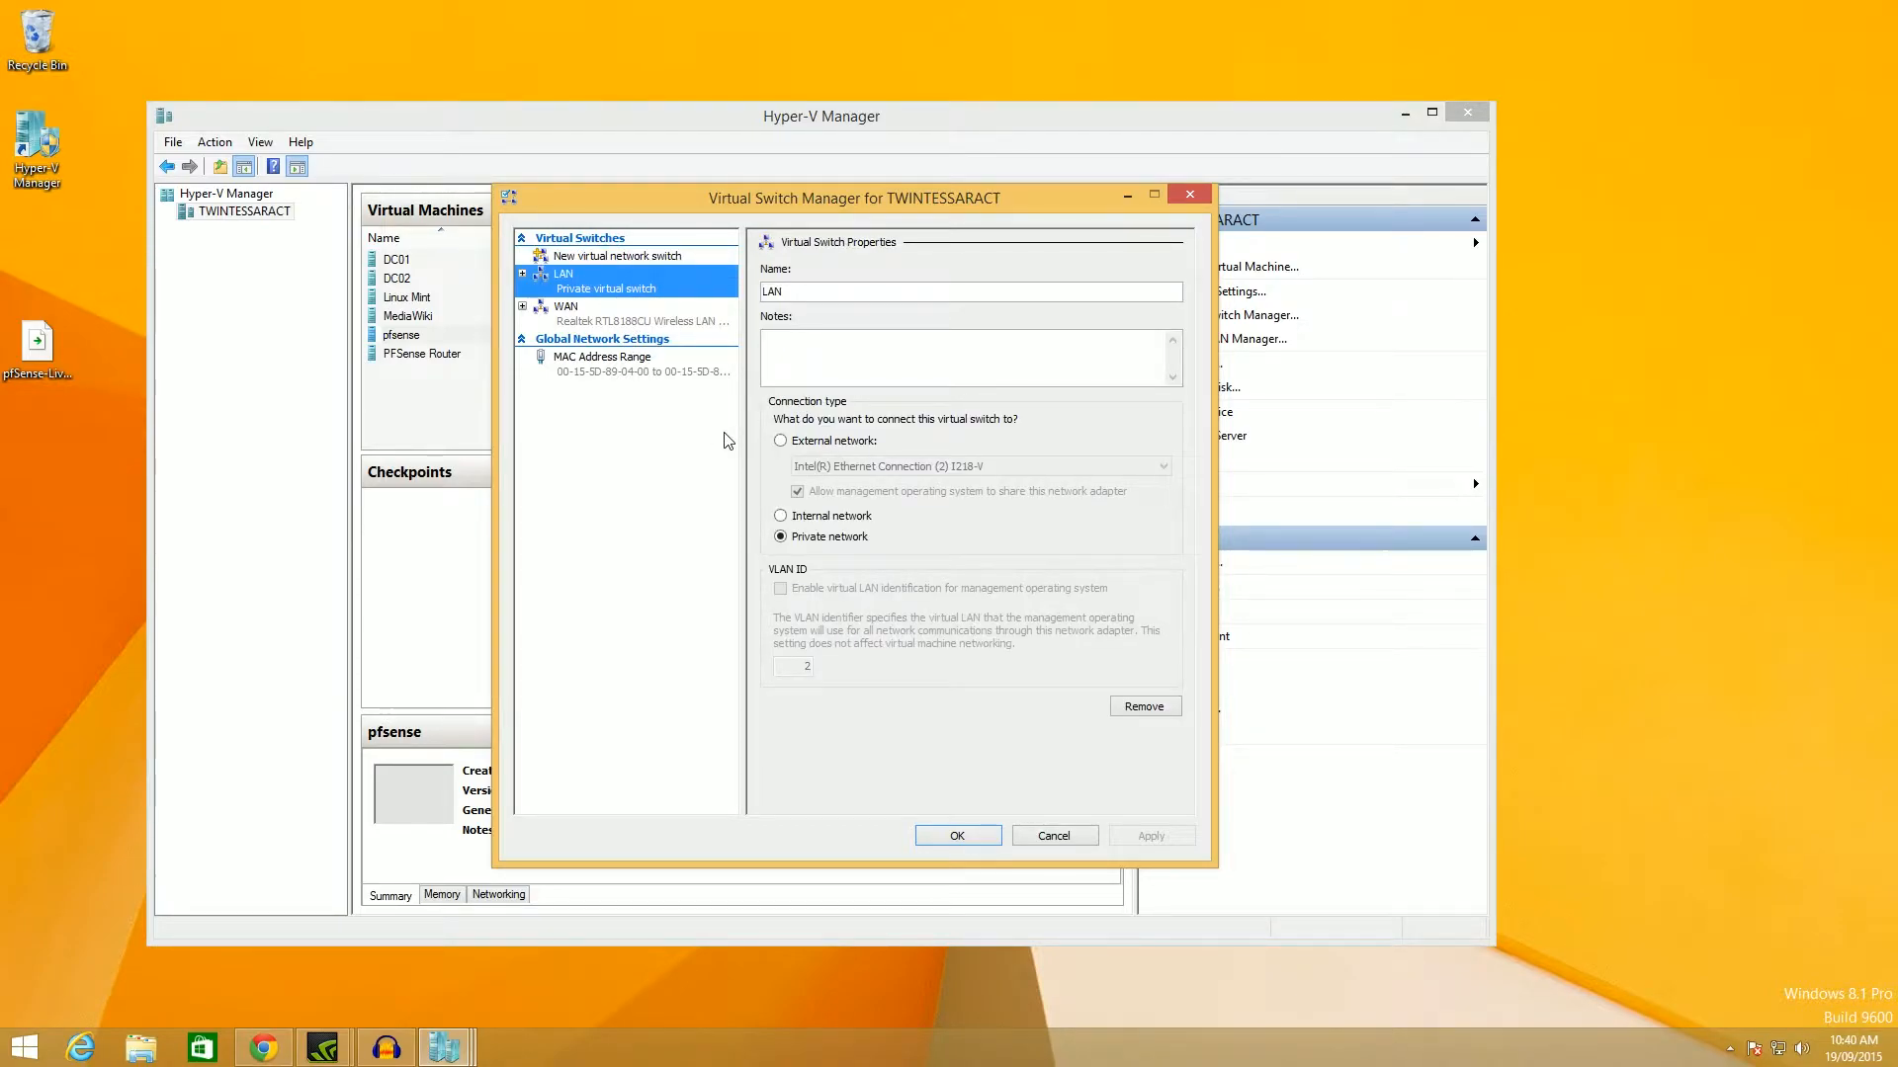
{"action": "left_click", "coordinate": [1140, 707]}
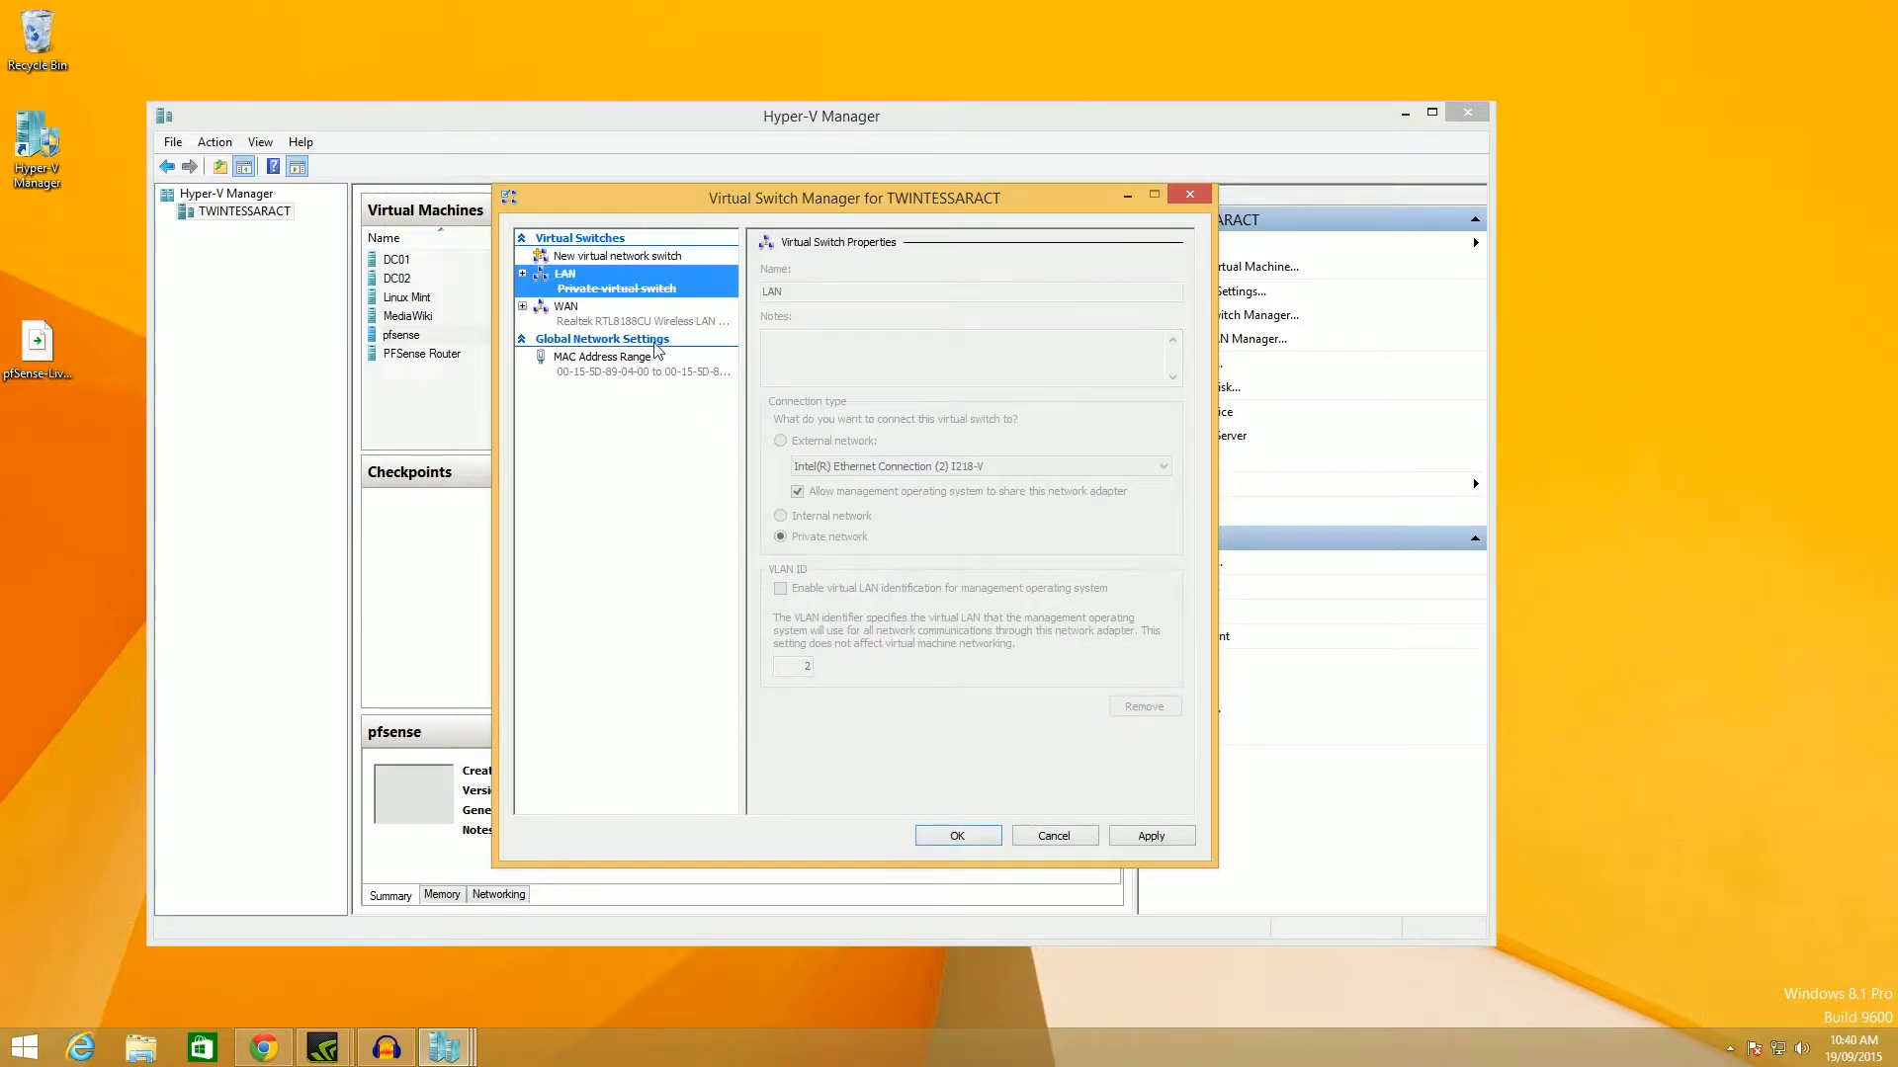
{"action": "left_click", "coordinate": [565, 314]}
{"action": "left_click", "coordinate": [1143, 708]}
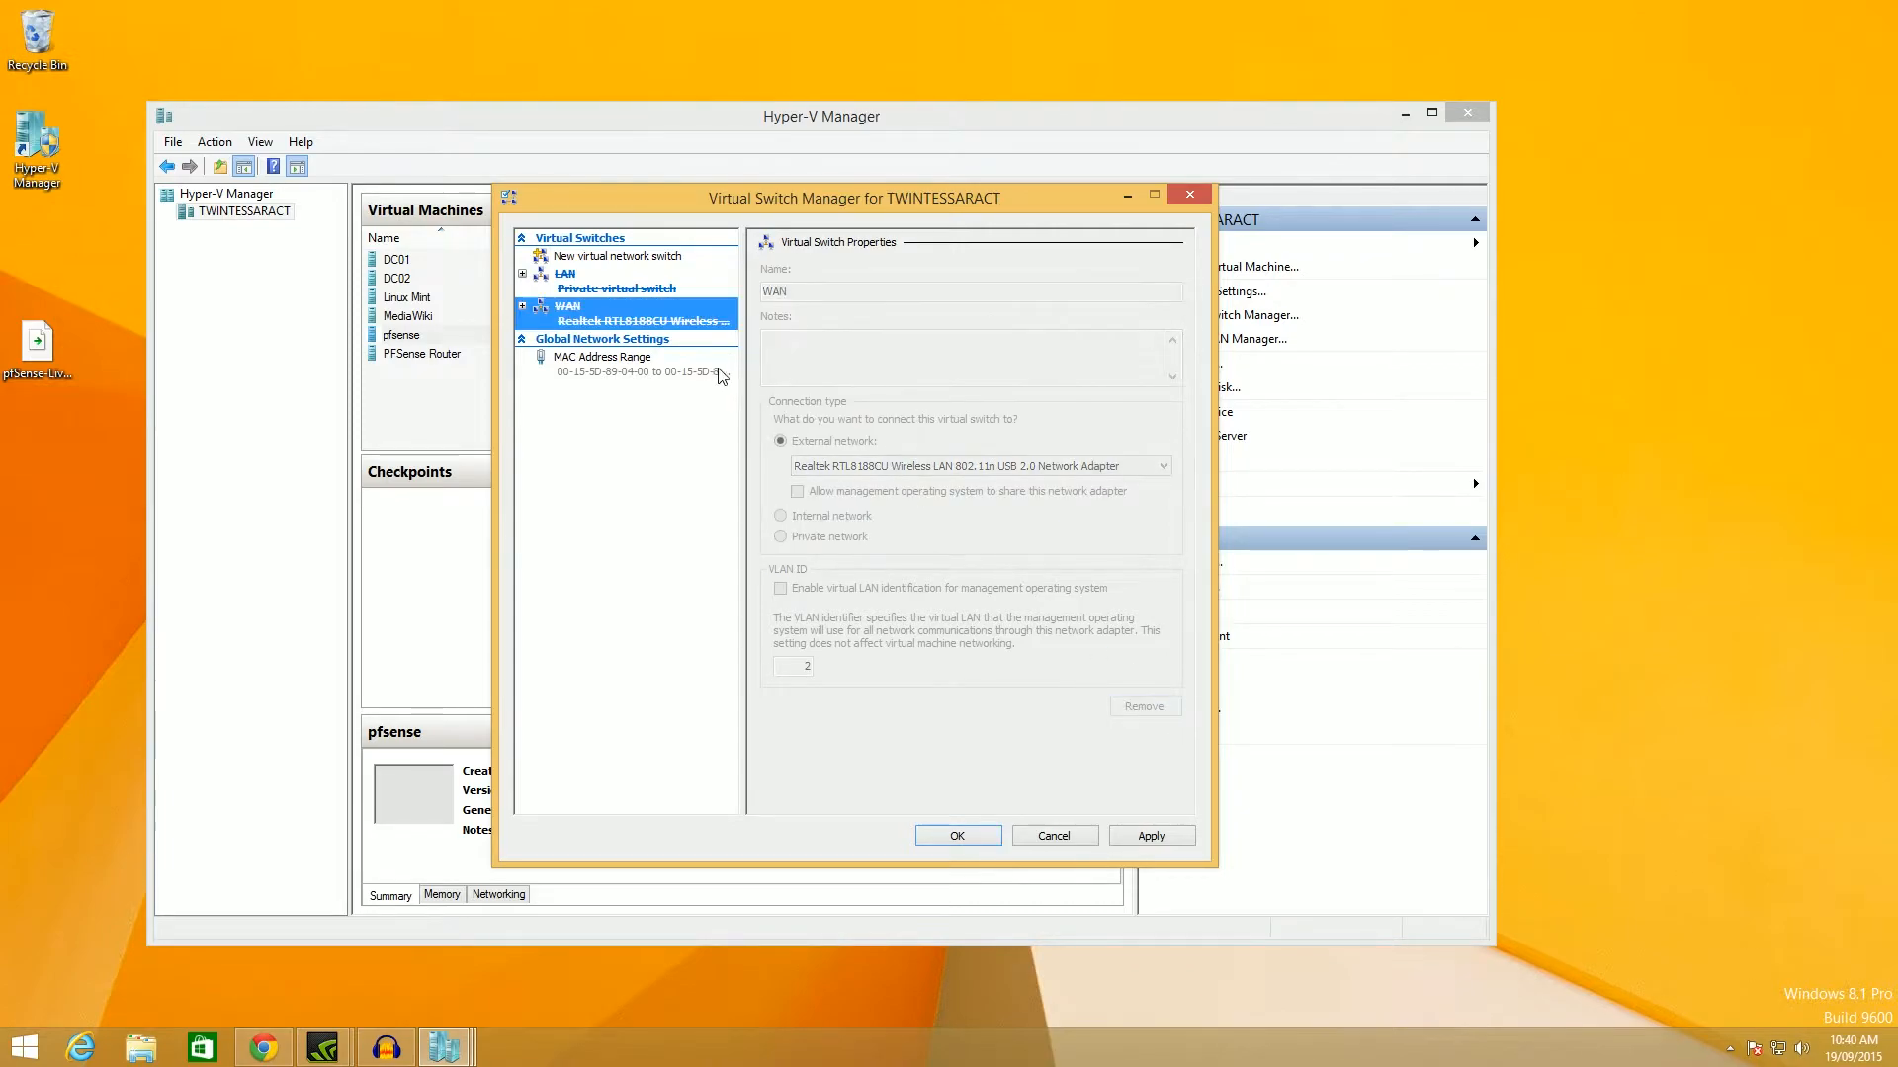
Create an external switch named 'External' bound to the Realtek wireless adapter.
{"action": "left_click", "coordinate": [599, 258]}
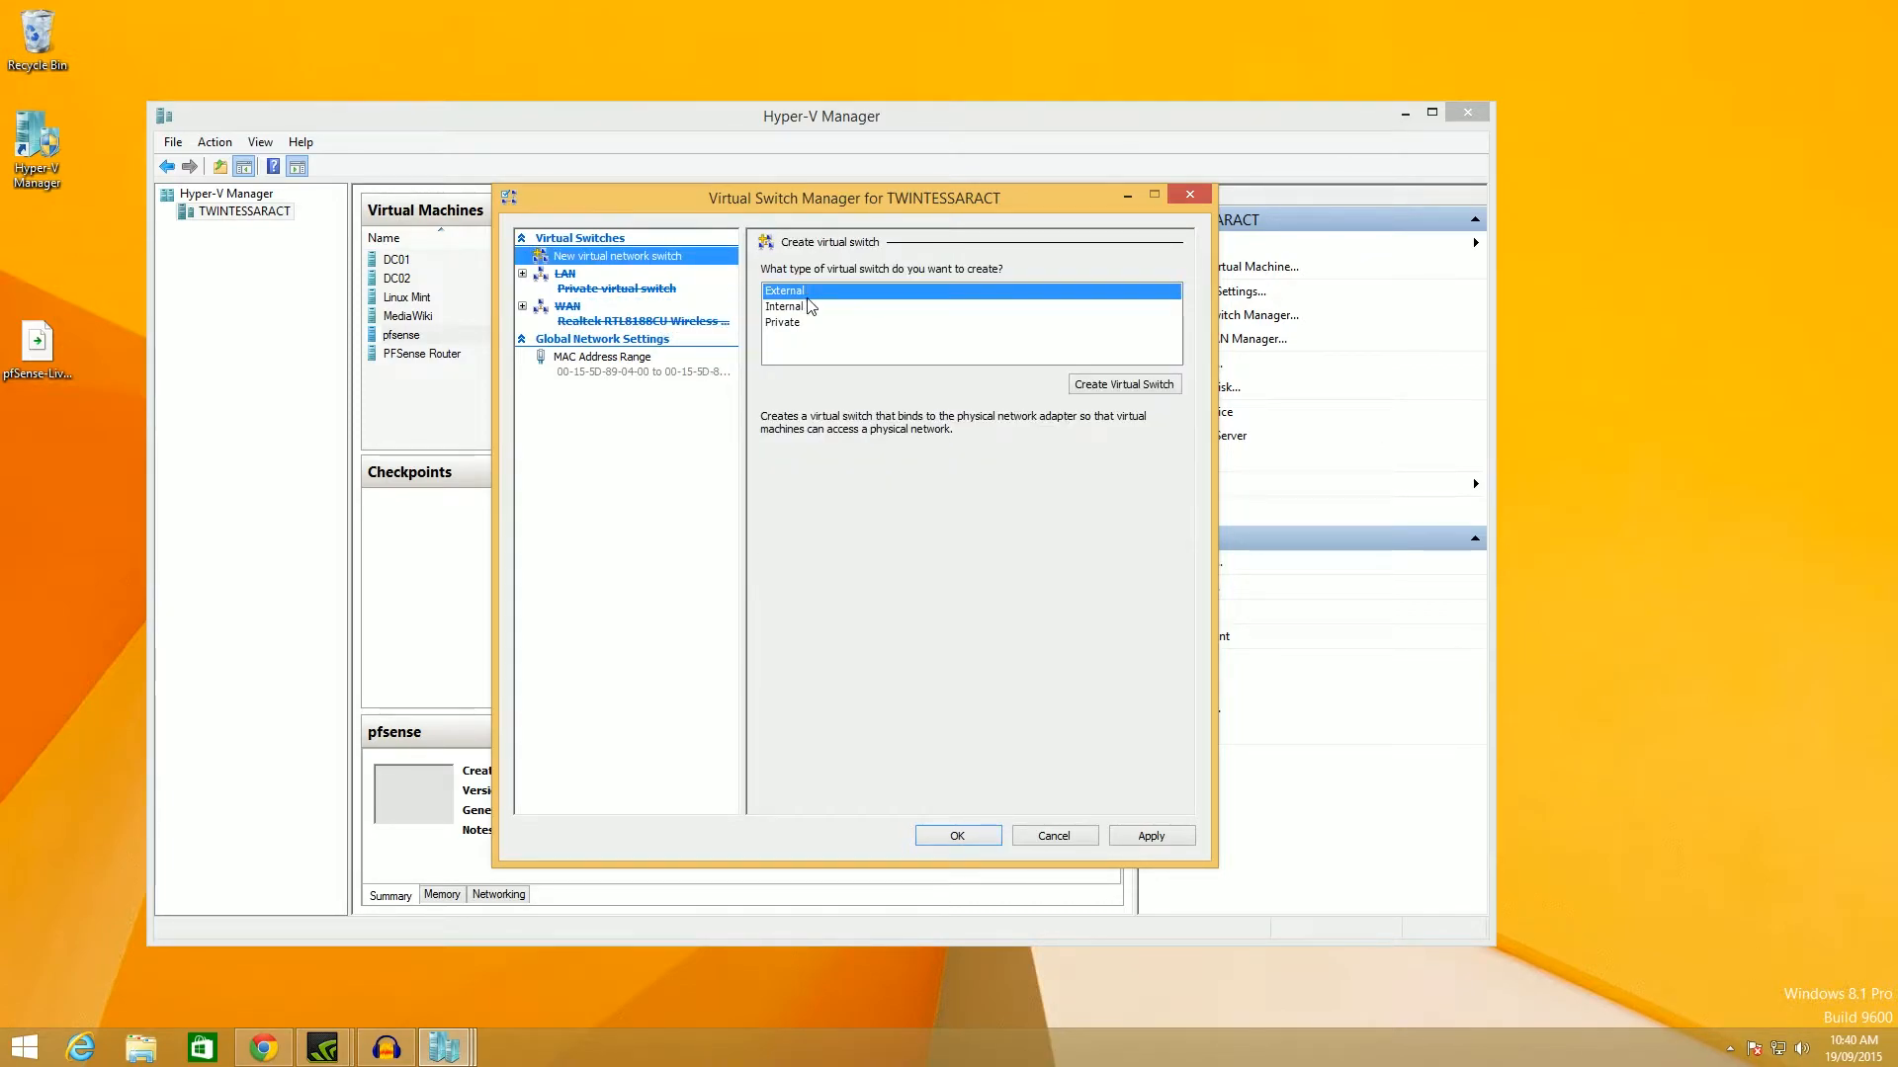
{"action": "left_click_drag", "start_coordinate": [840, 188], "coordinate": [799, 252]}
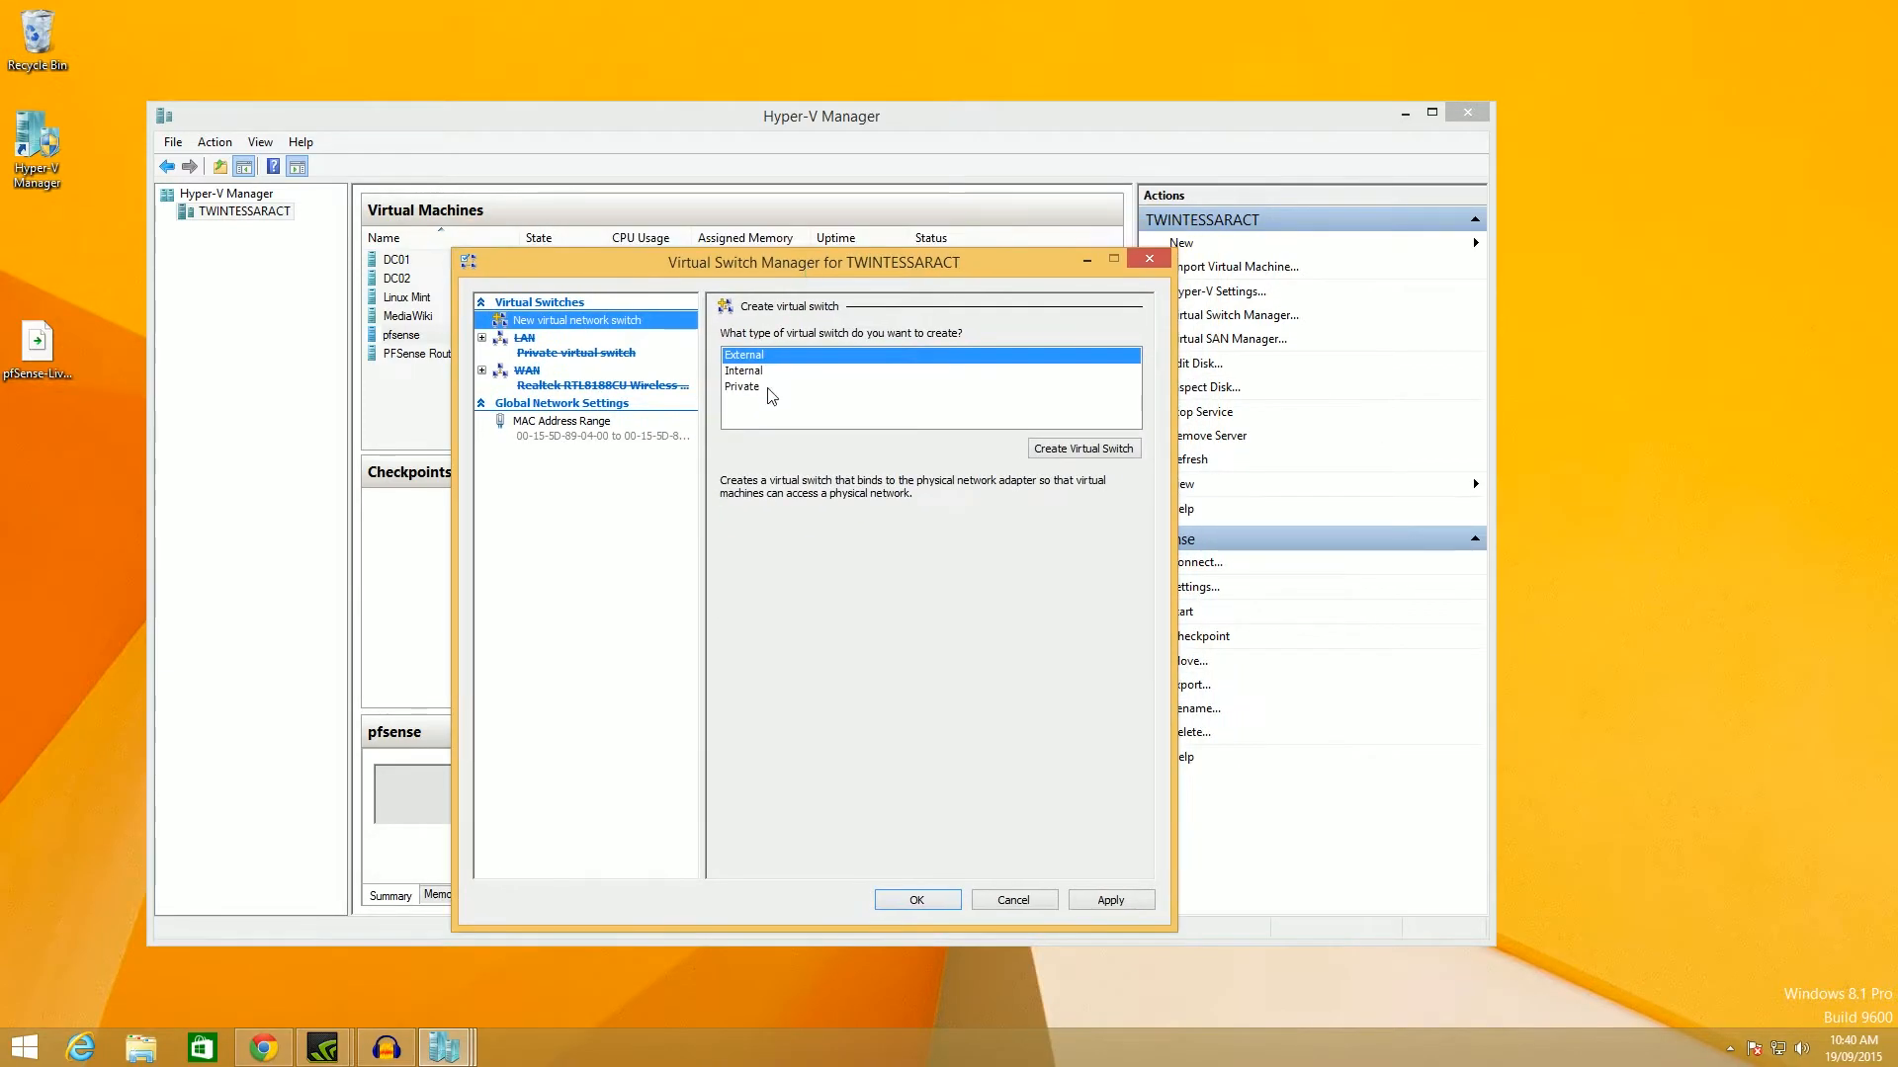
{"action": "left_click", "coordinate": [1117, 449]}
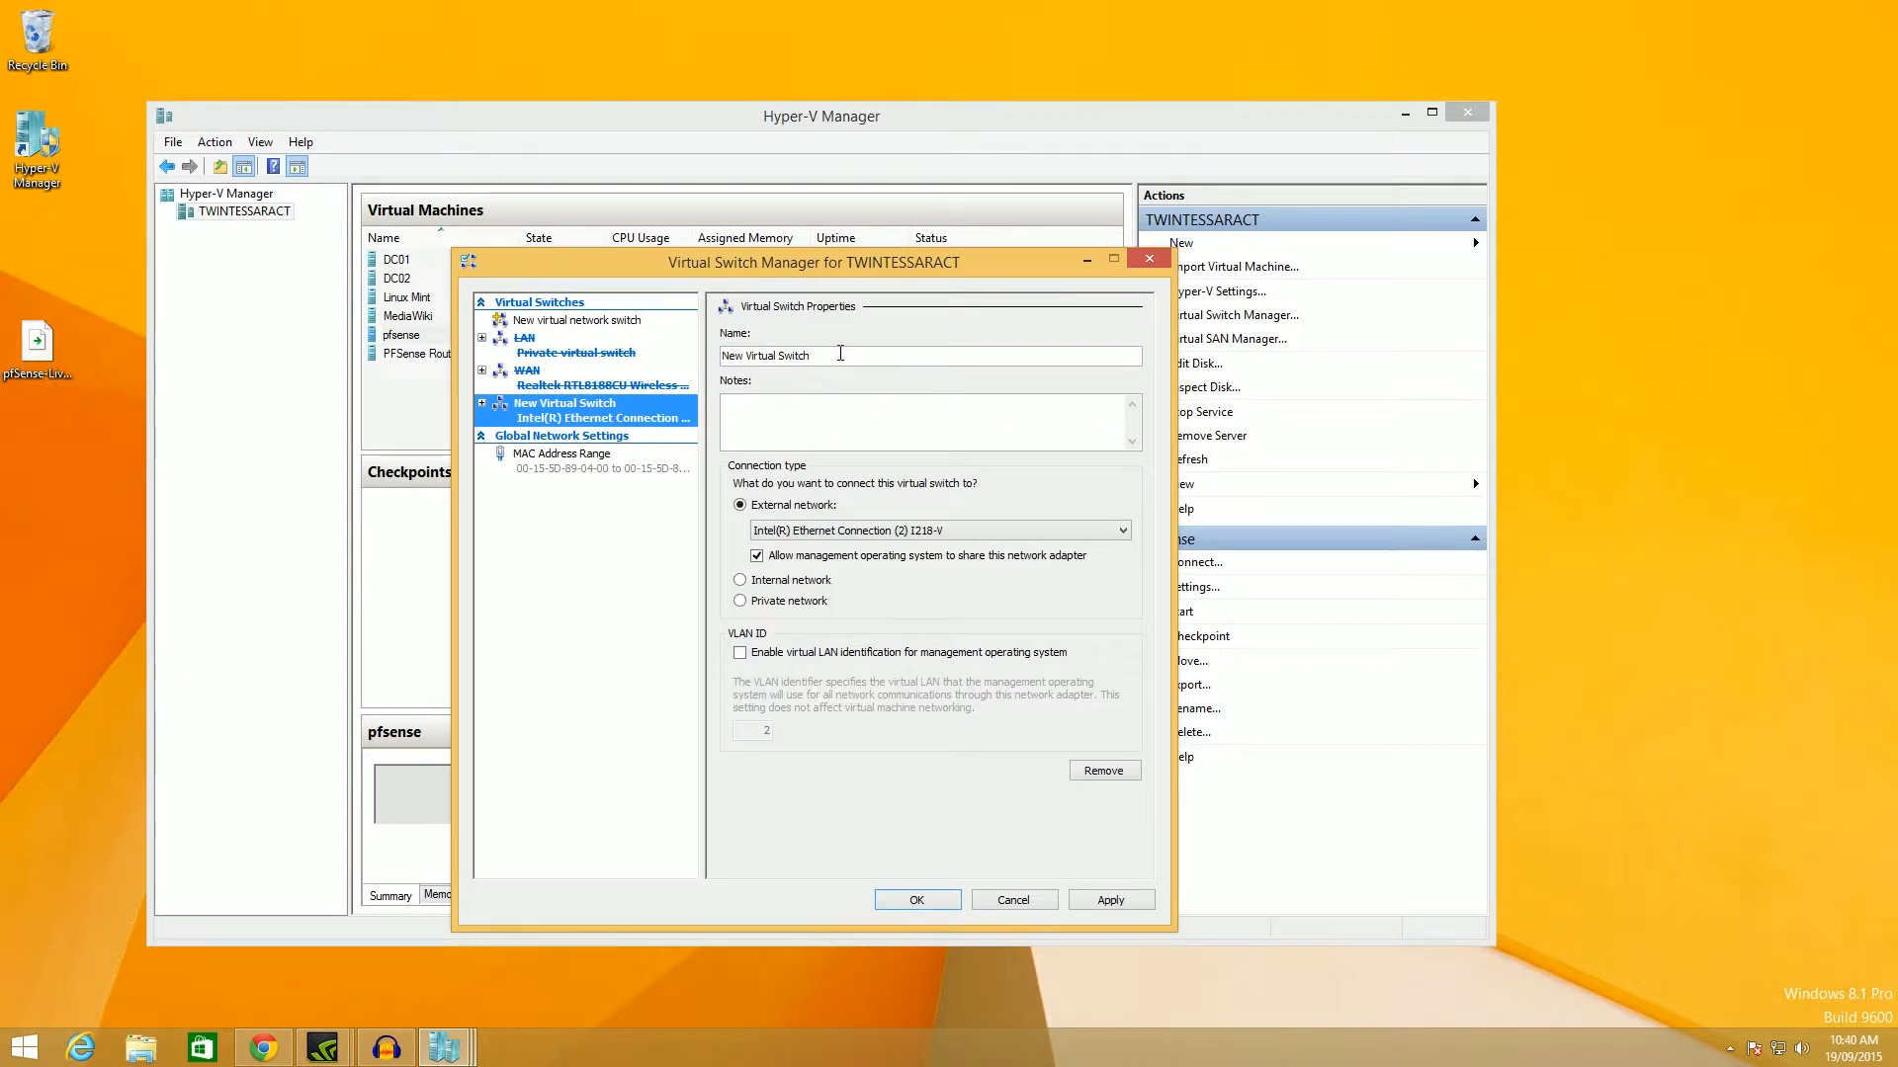
{"action": "type", "text": "Exterb"}
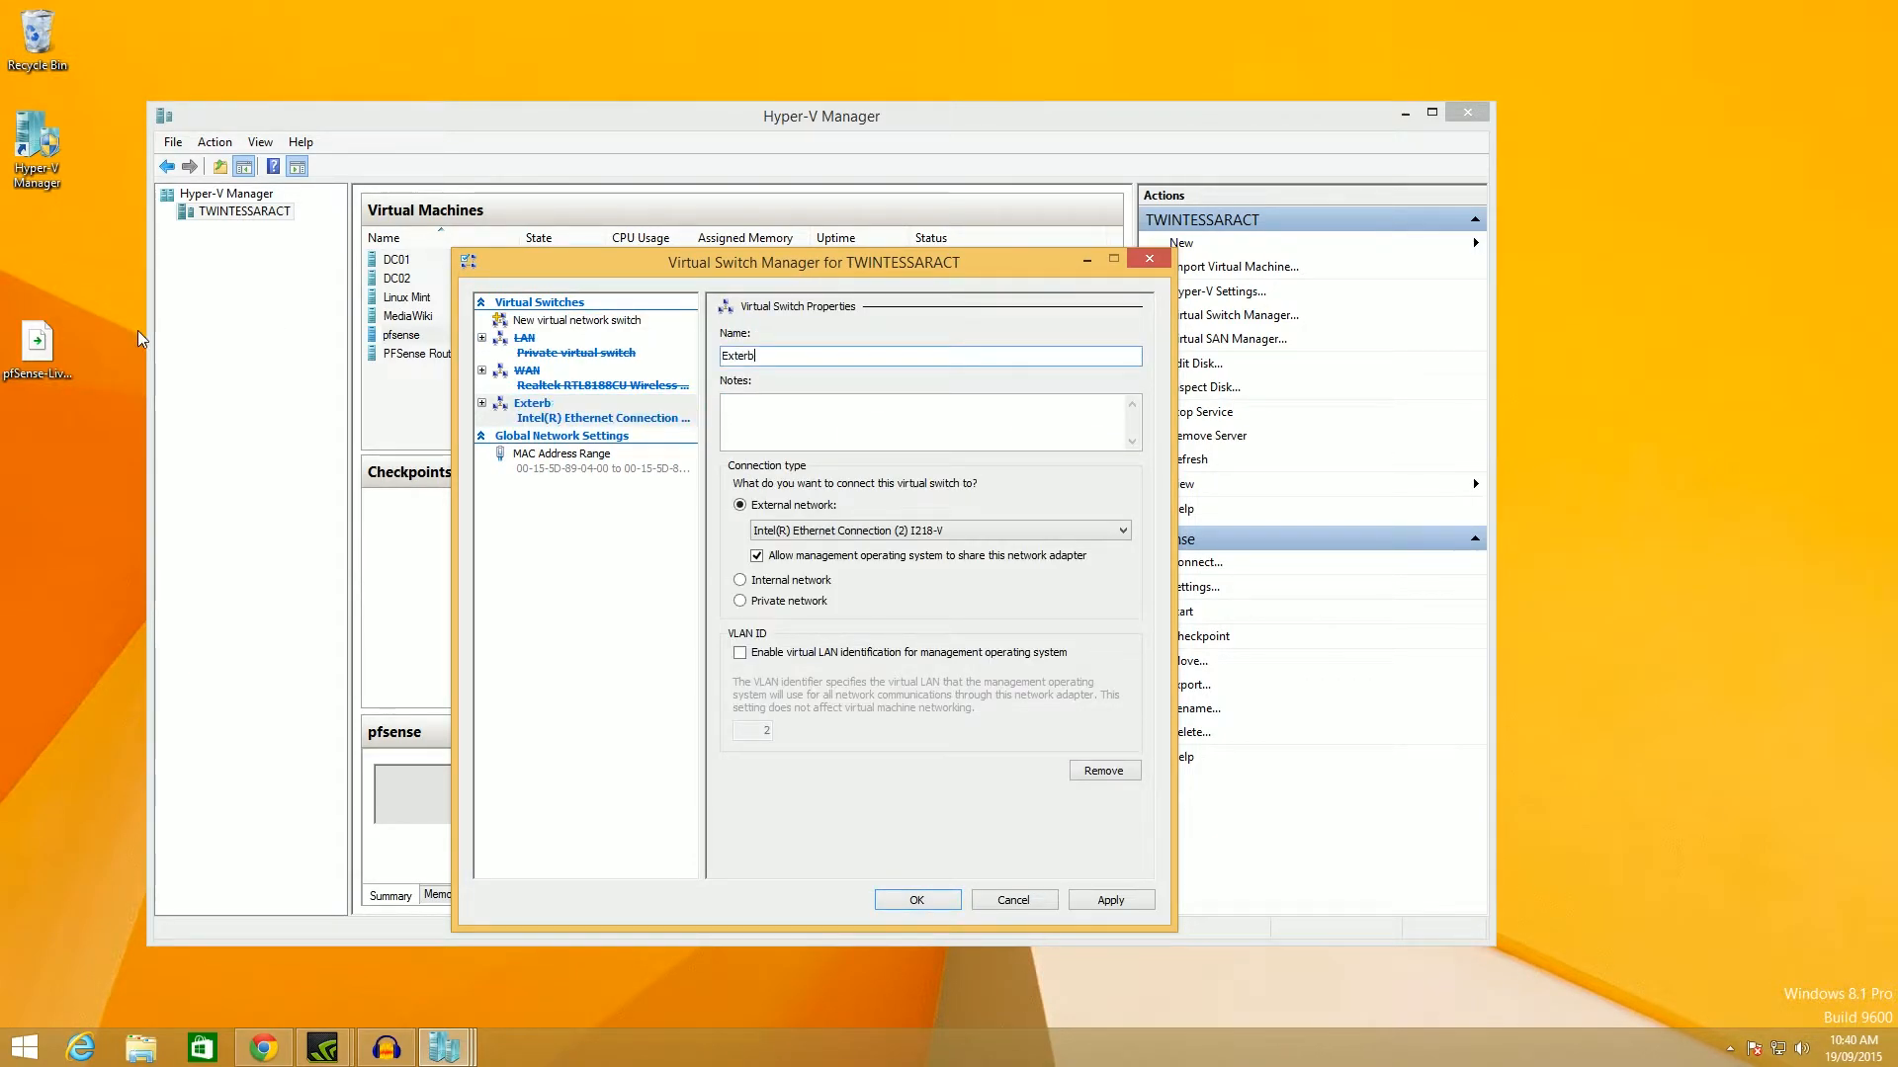
{"action": "key", "text": "BackSpace"}
{"action": "type", "text": "nal"}
{"action": "left_click", "coordinate": [989, 532]}
{"action": "left_click", "coordinate": [988, 554]}
{"action": "left_click", "coordinate": [919, 901]}
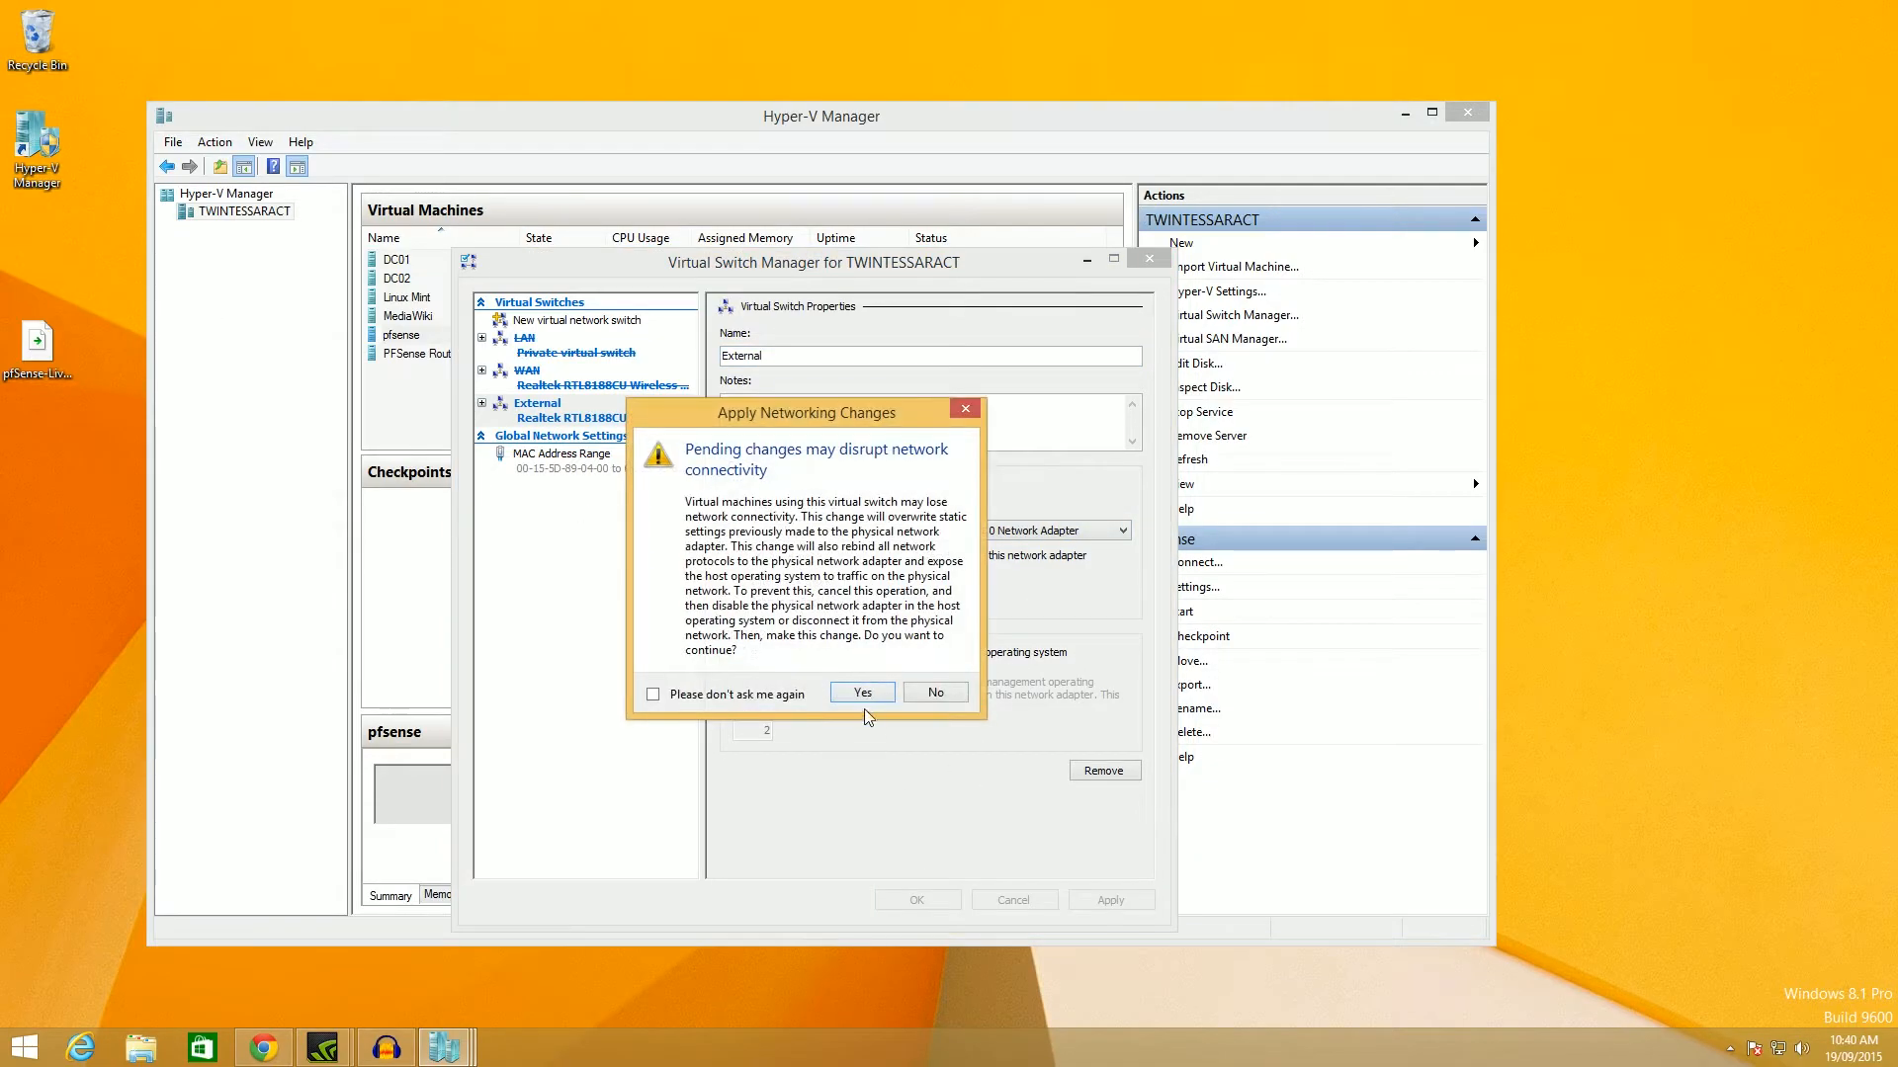
{"action": "left_click", "coordinate": [858, 696]}
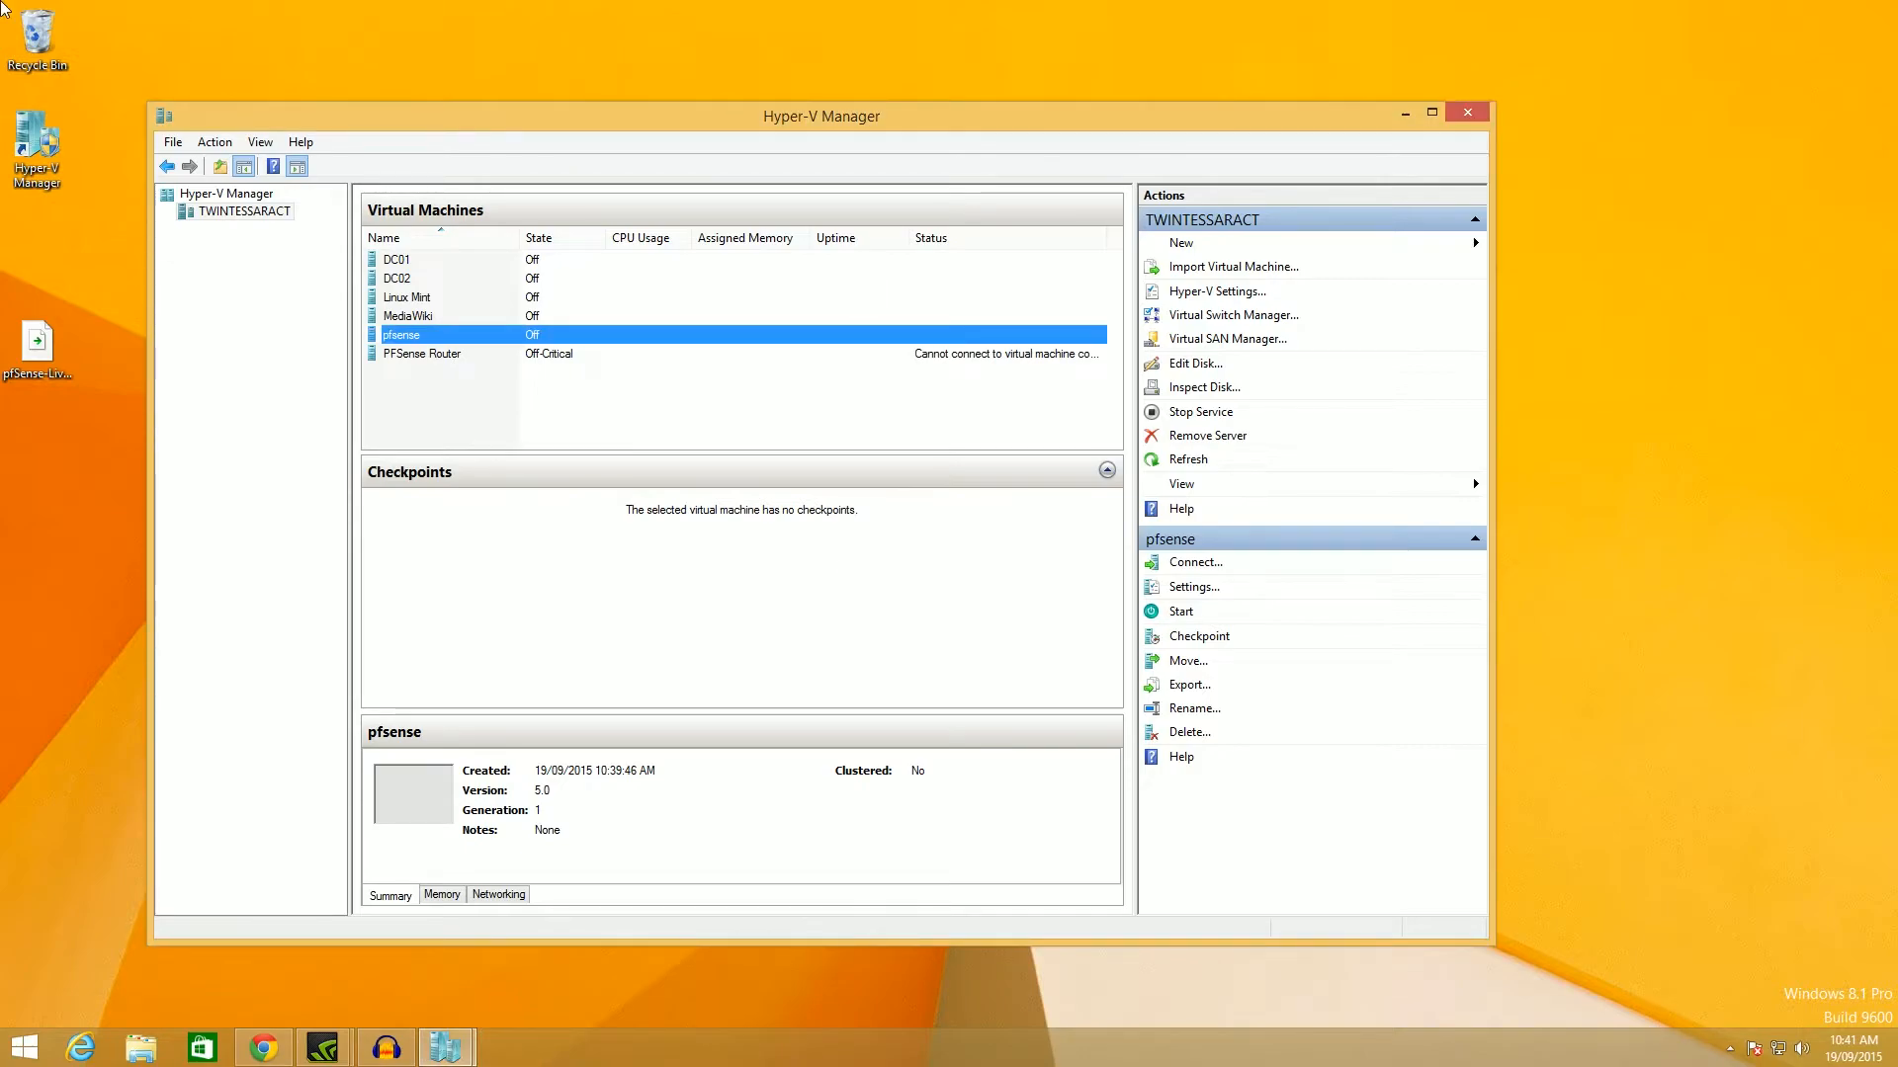
Empty the Recycle Bin, confirming permanent deletion of its two items.
{"action": "right_click", "coordinate": [44, 44]}
{"action": "left_click", "coordinate": [74, 77]}
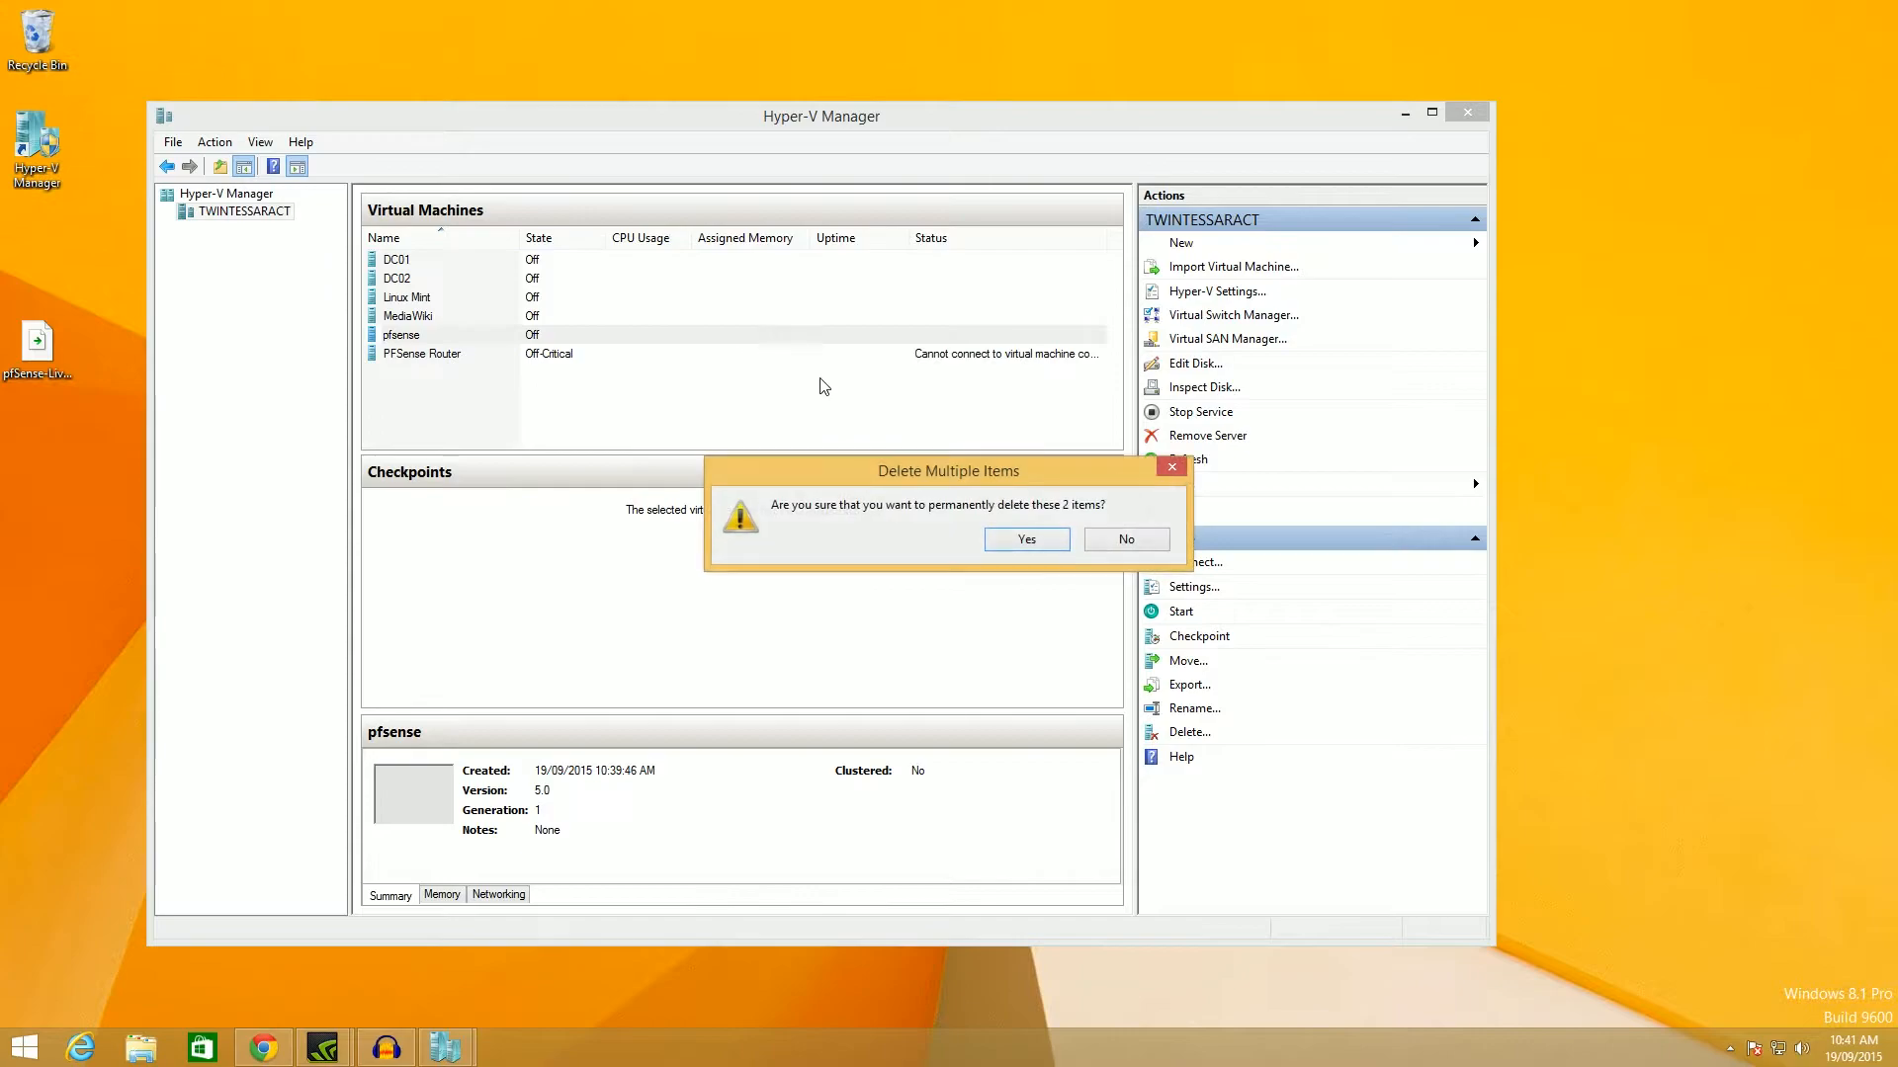
{"action": "left_click", "coordinate": [1027, 541]}
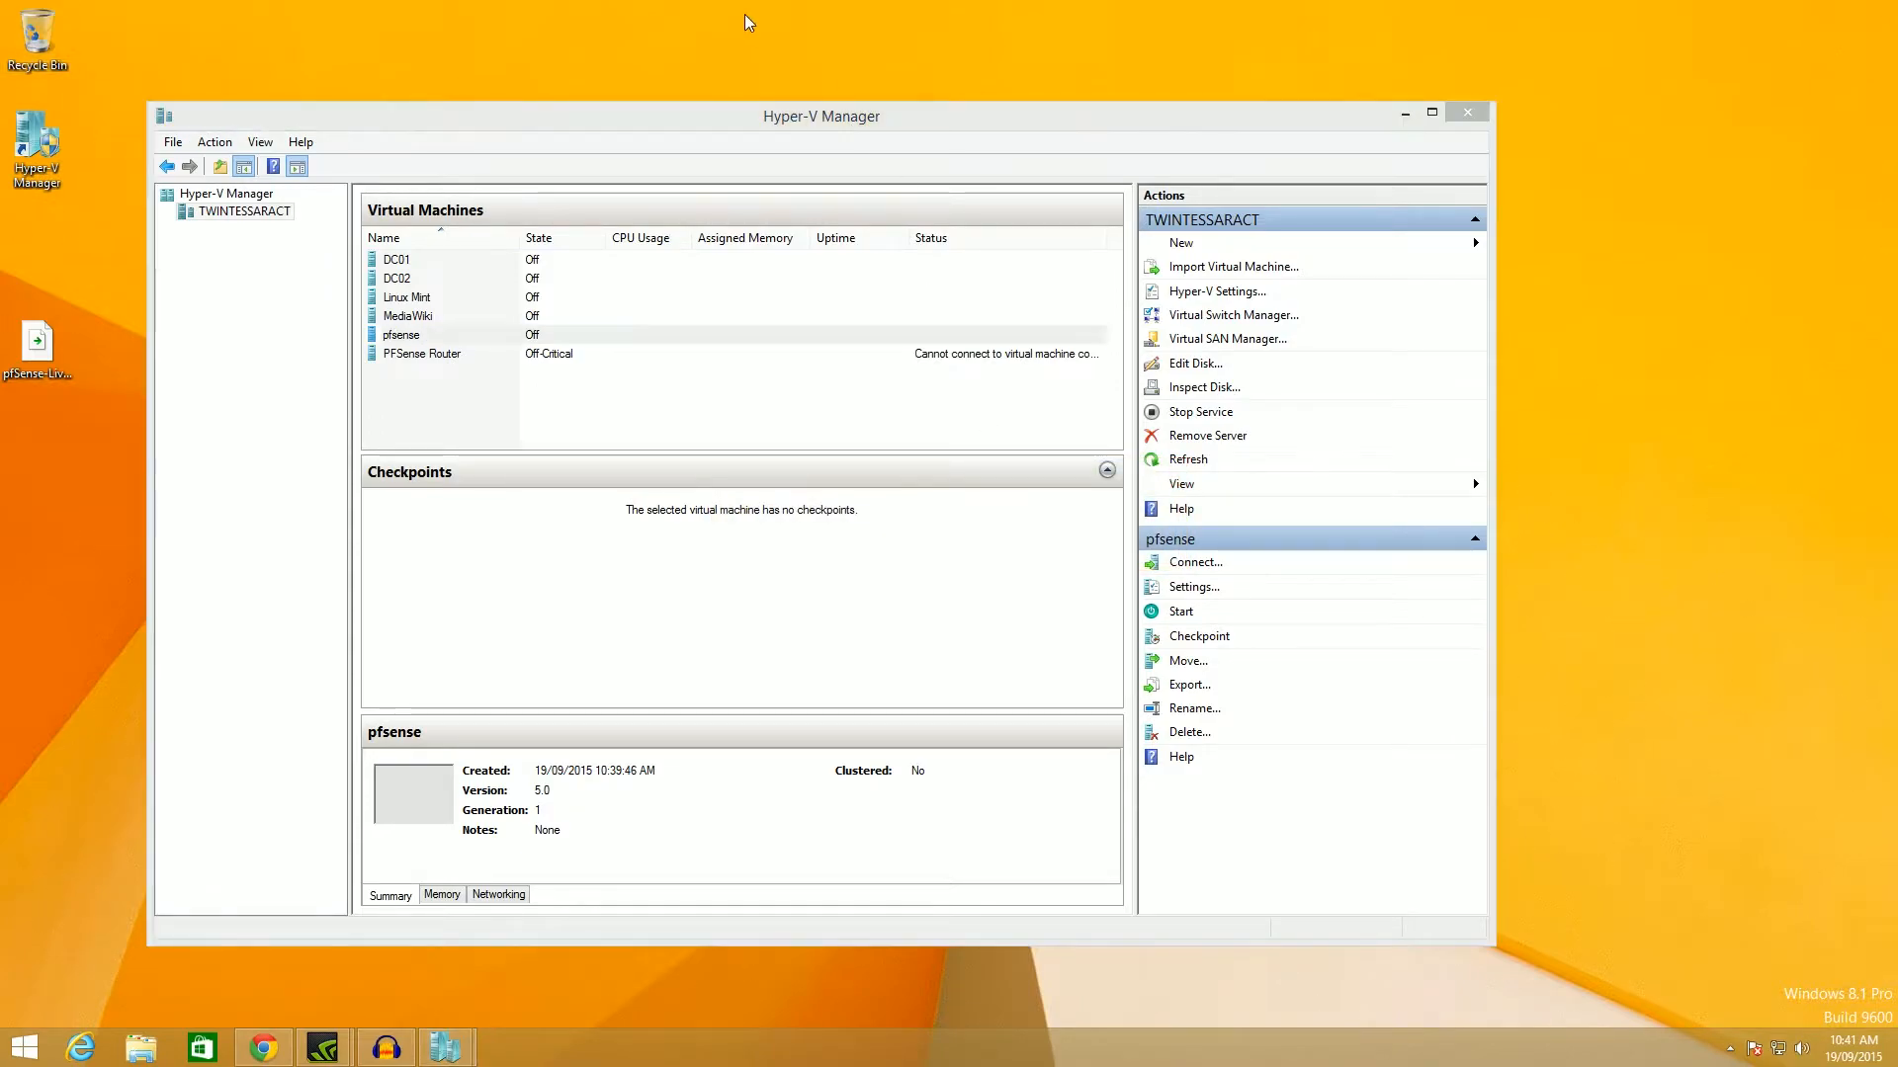
Select several desktop icons and view the available network connections.
{"action": "left_click_drag", "start_coordinate": [105, 29], "coordinate": [4, 515]}
{"action": "left_click", "coordinate": [37, 524]}
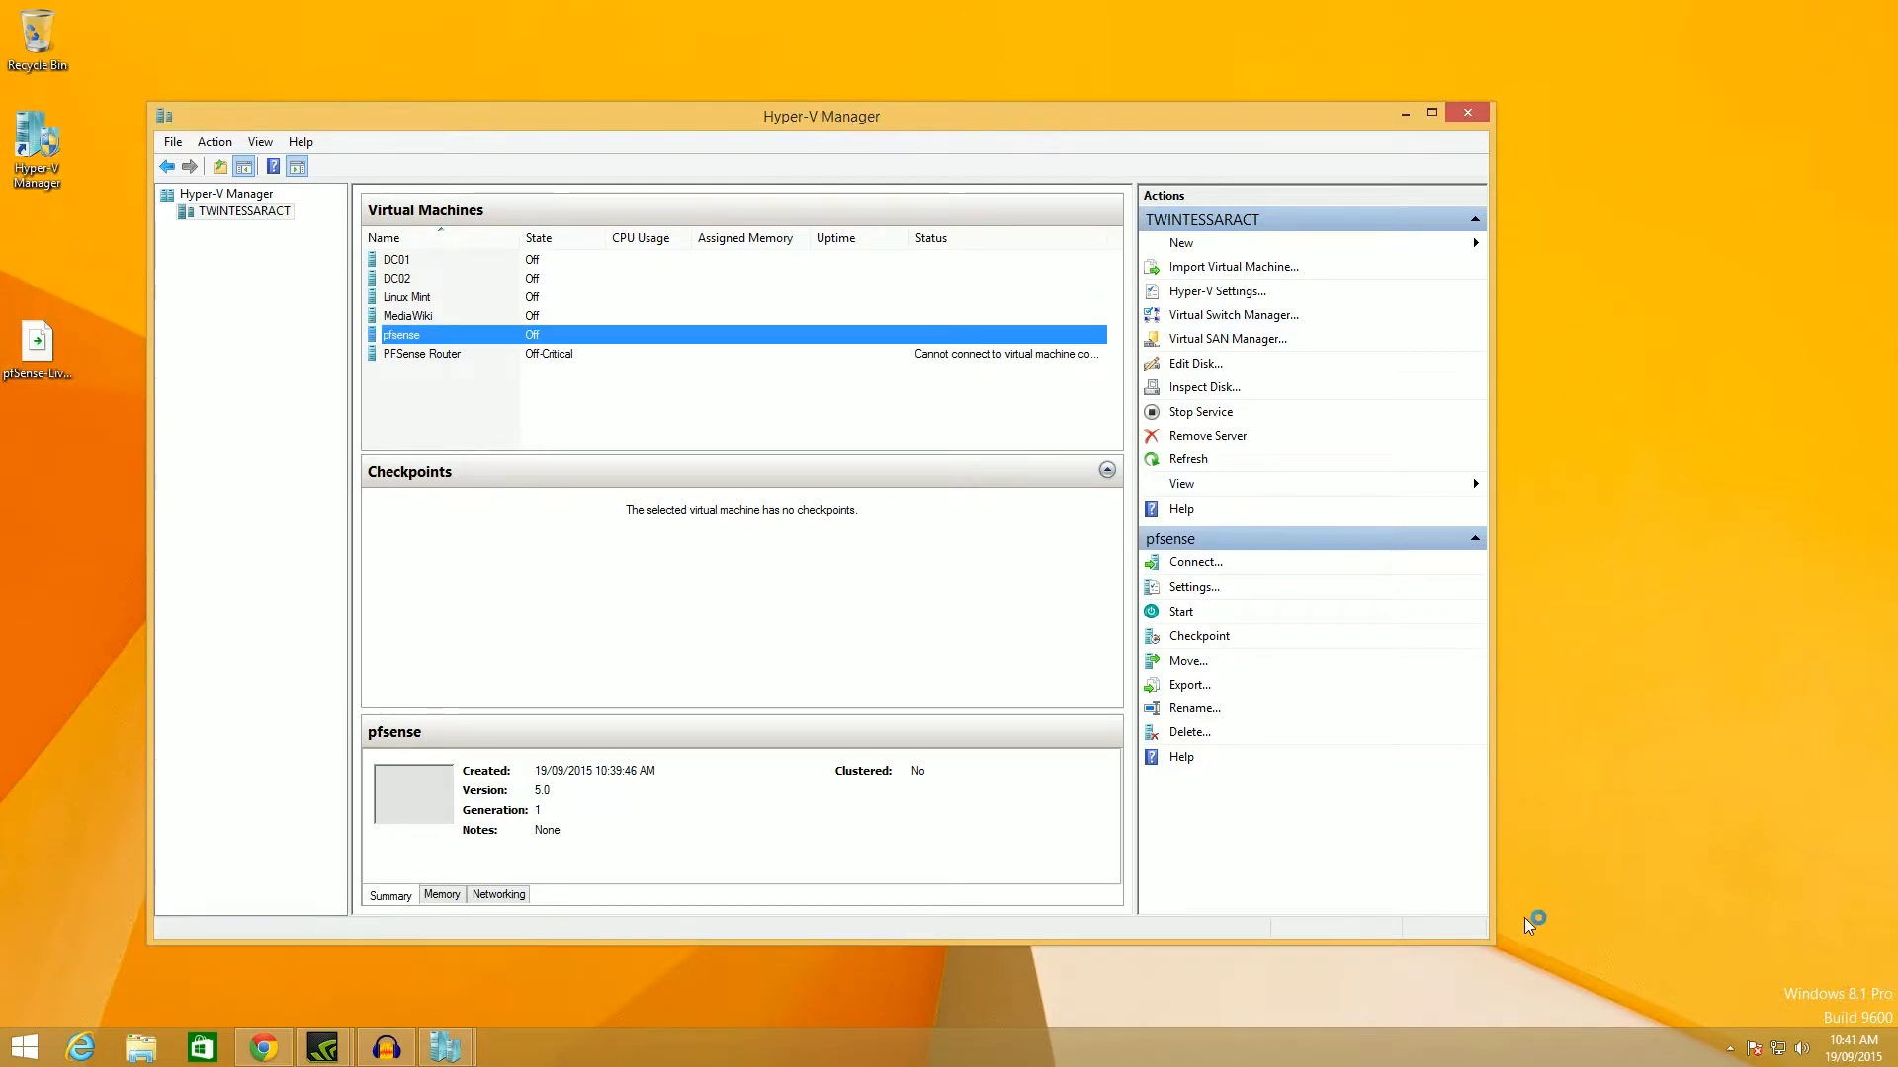
{"action": "left_click", "coordinate": [1780, 1050]}
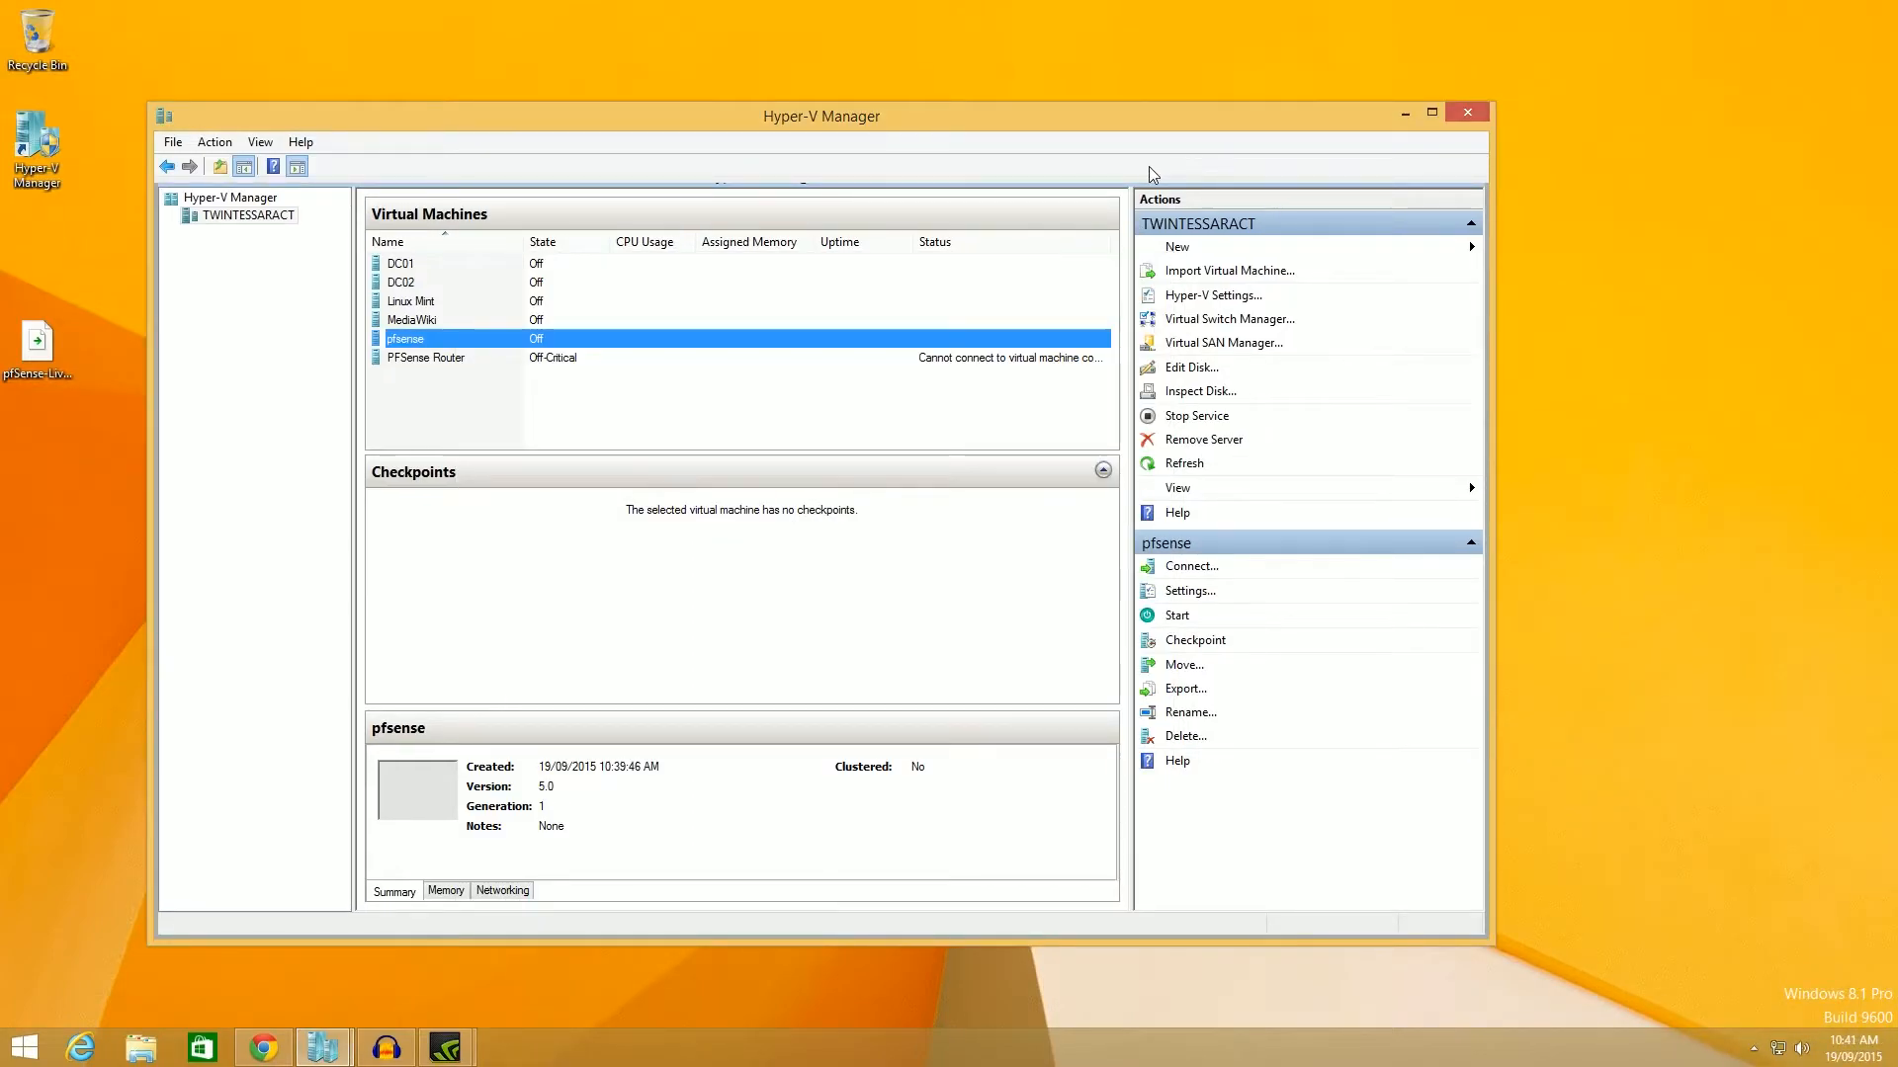
Open the pfsense machine's settings and view its legacy network adapter.
{"action": "right_click", "coordinate": [959, 340]}
{"action": "left_click", "coordinate": [1008, 378]}
{"action": "left_click_drag", "start_coordinate": [1061, 188], "coordinate": [851, 210]}
{"action": "left_click", "coordinate": [585, 525]}
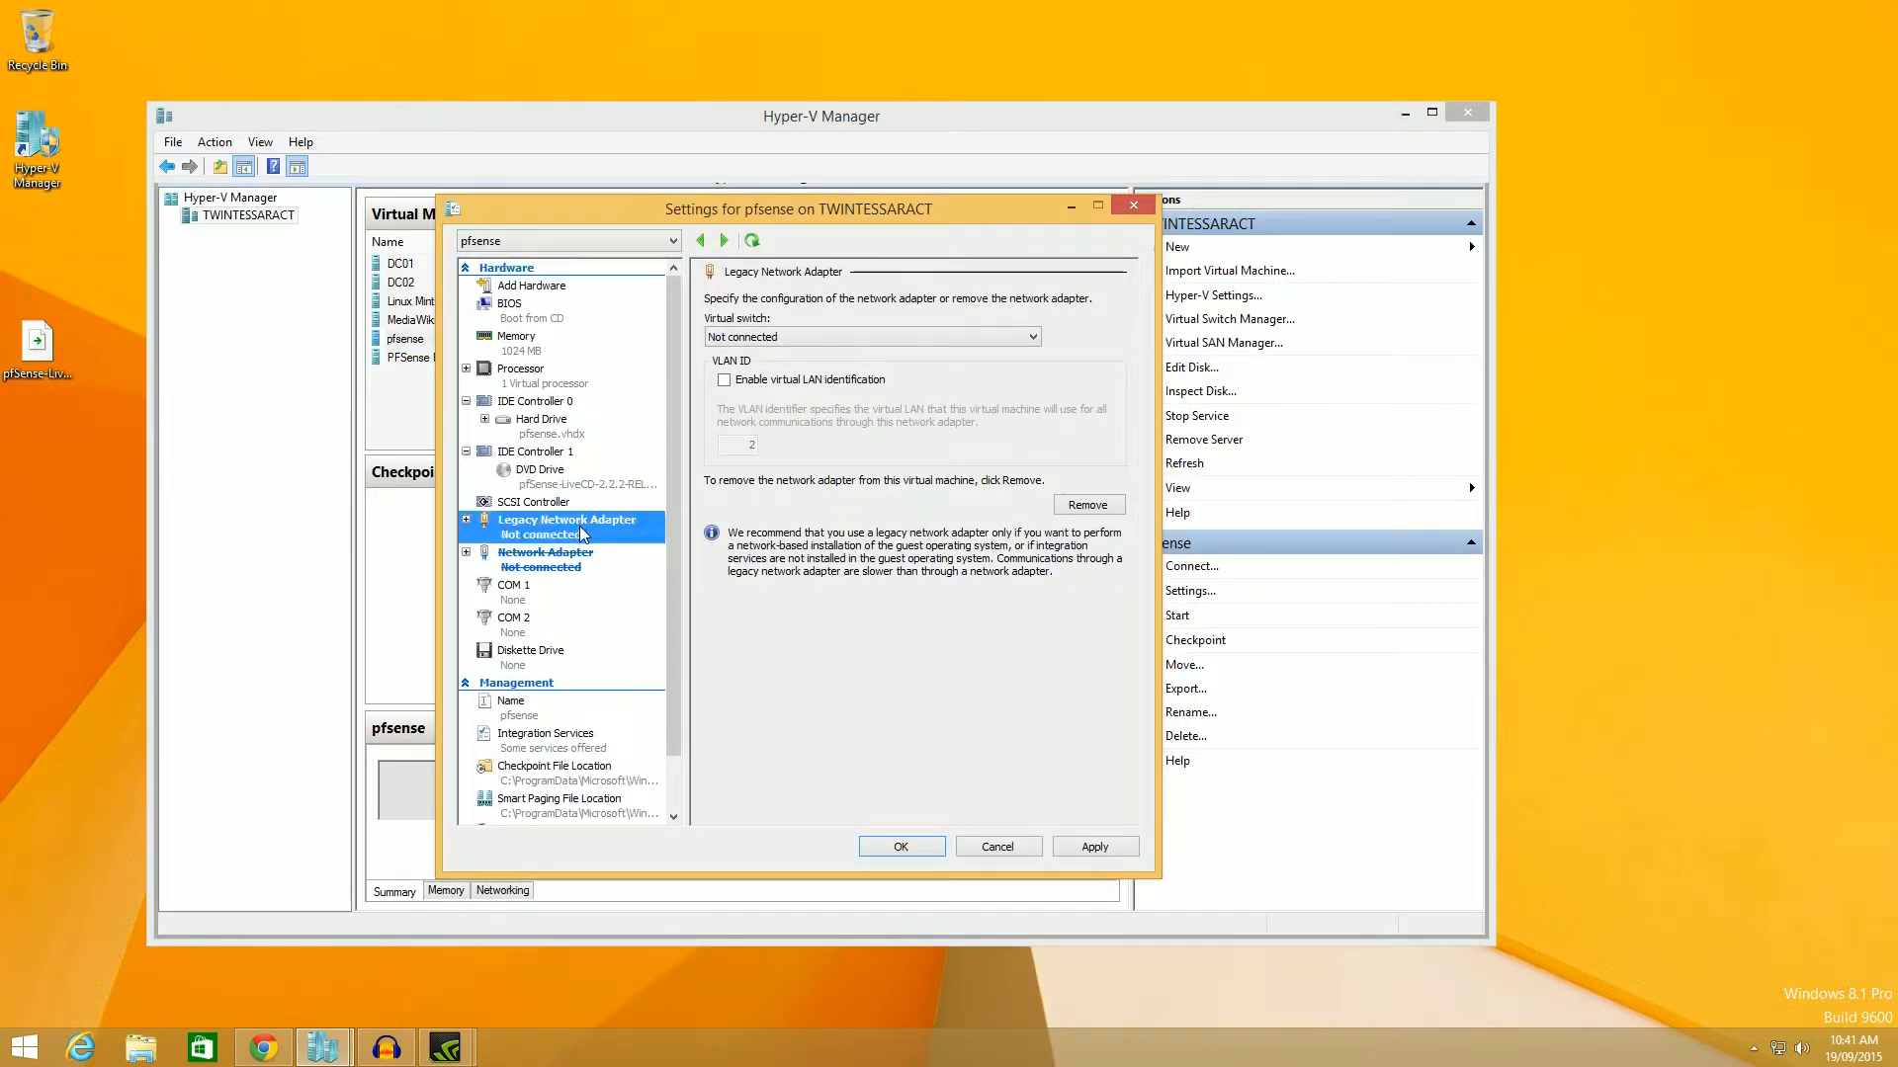
{"action": "left_click", "coordinate": [325, 1048]}
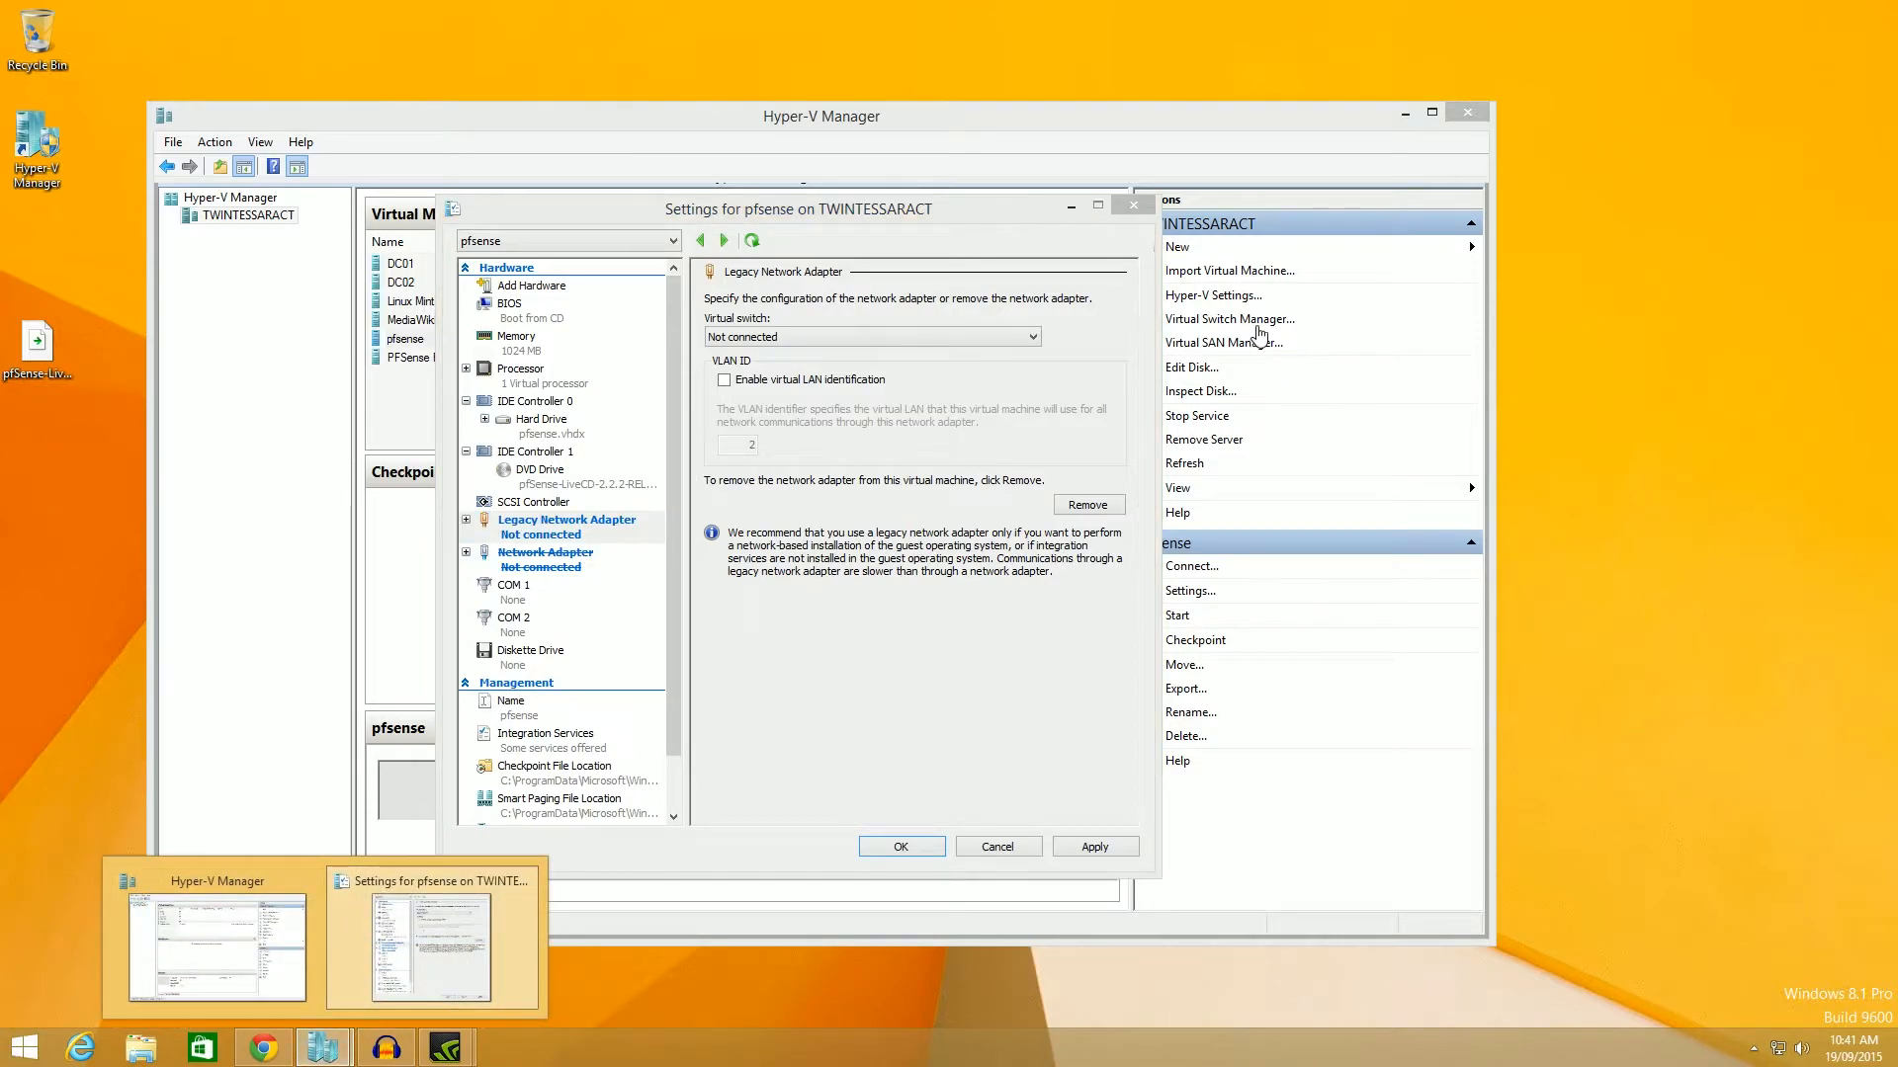
Create a private virtual switch named New Virtual Switch and apply it.
{"action": "left_click", "coordinate": [1257, 328]}
{"action": "left_click", "coordinate": [781, 271]}
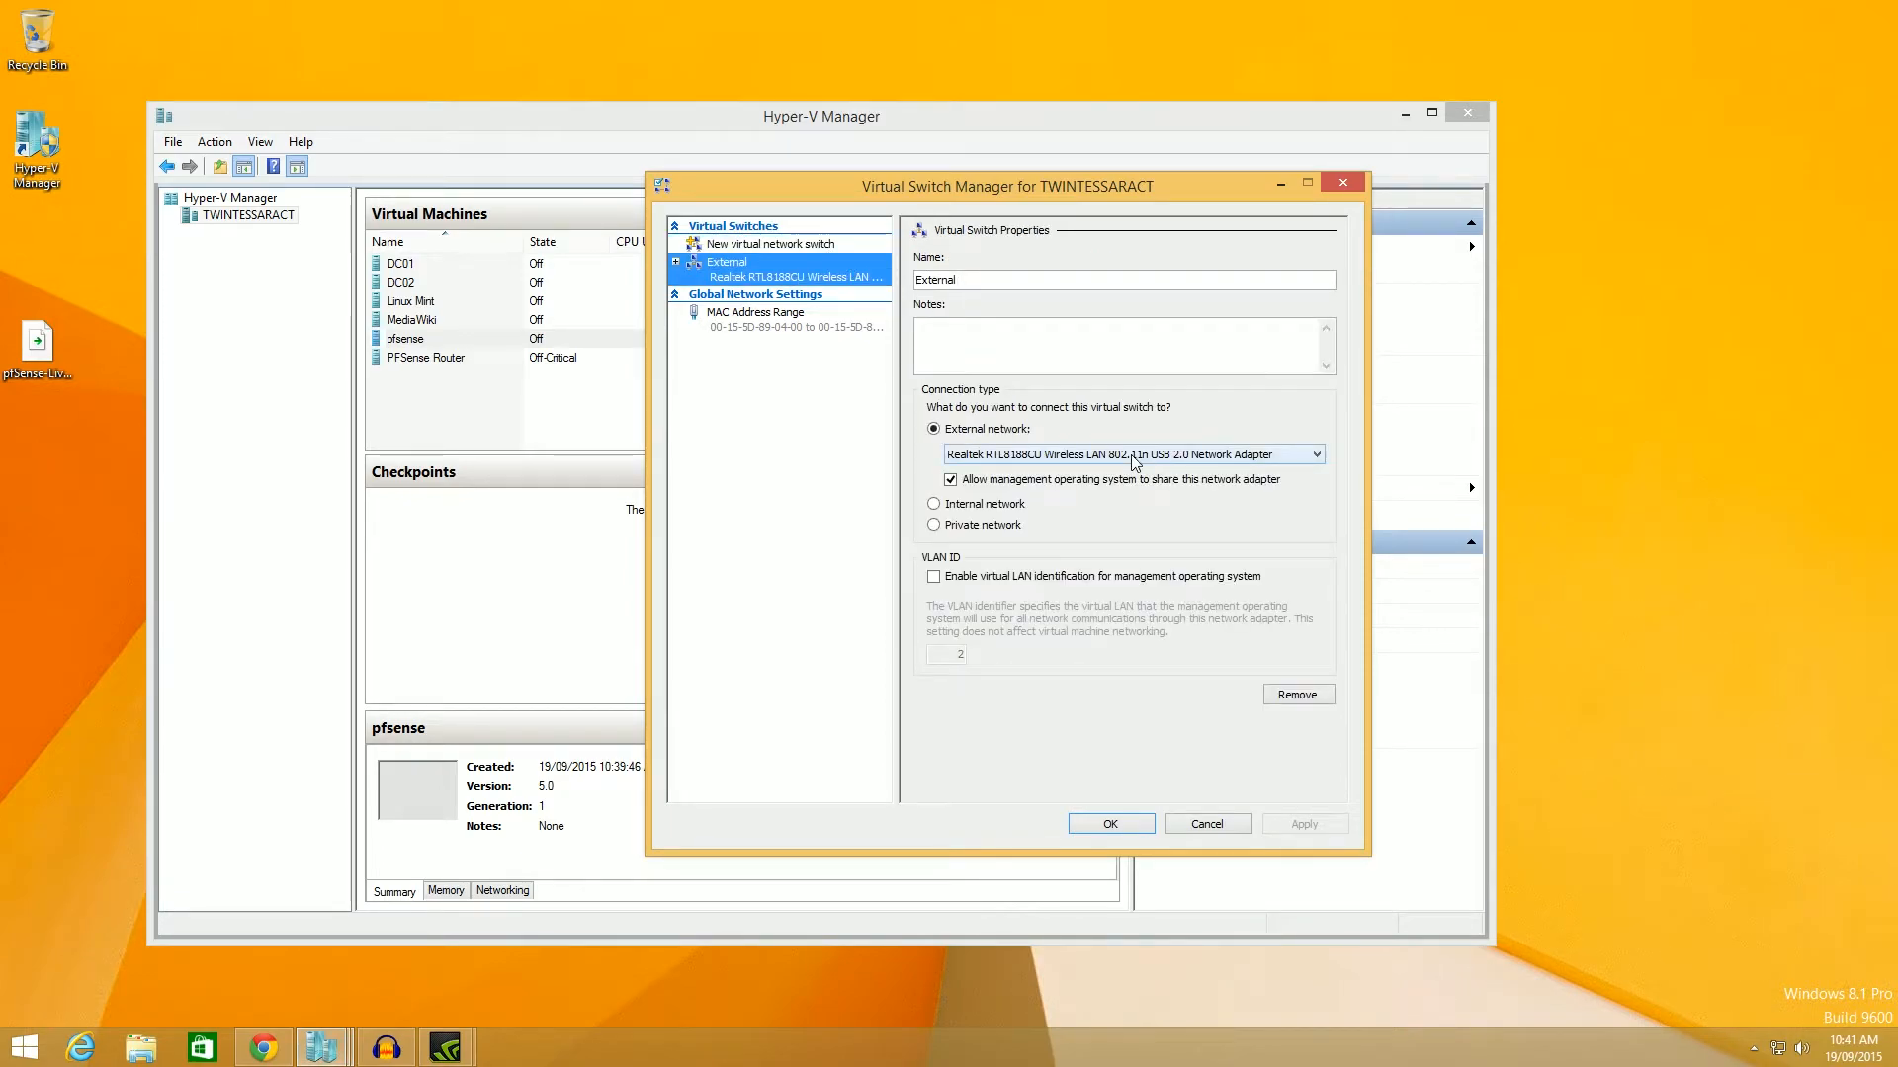
{"action": "left_click", "coordinate": [838, 247]}
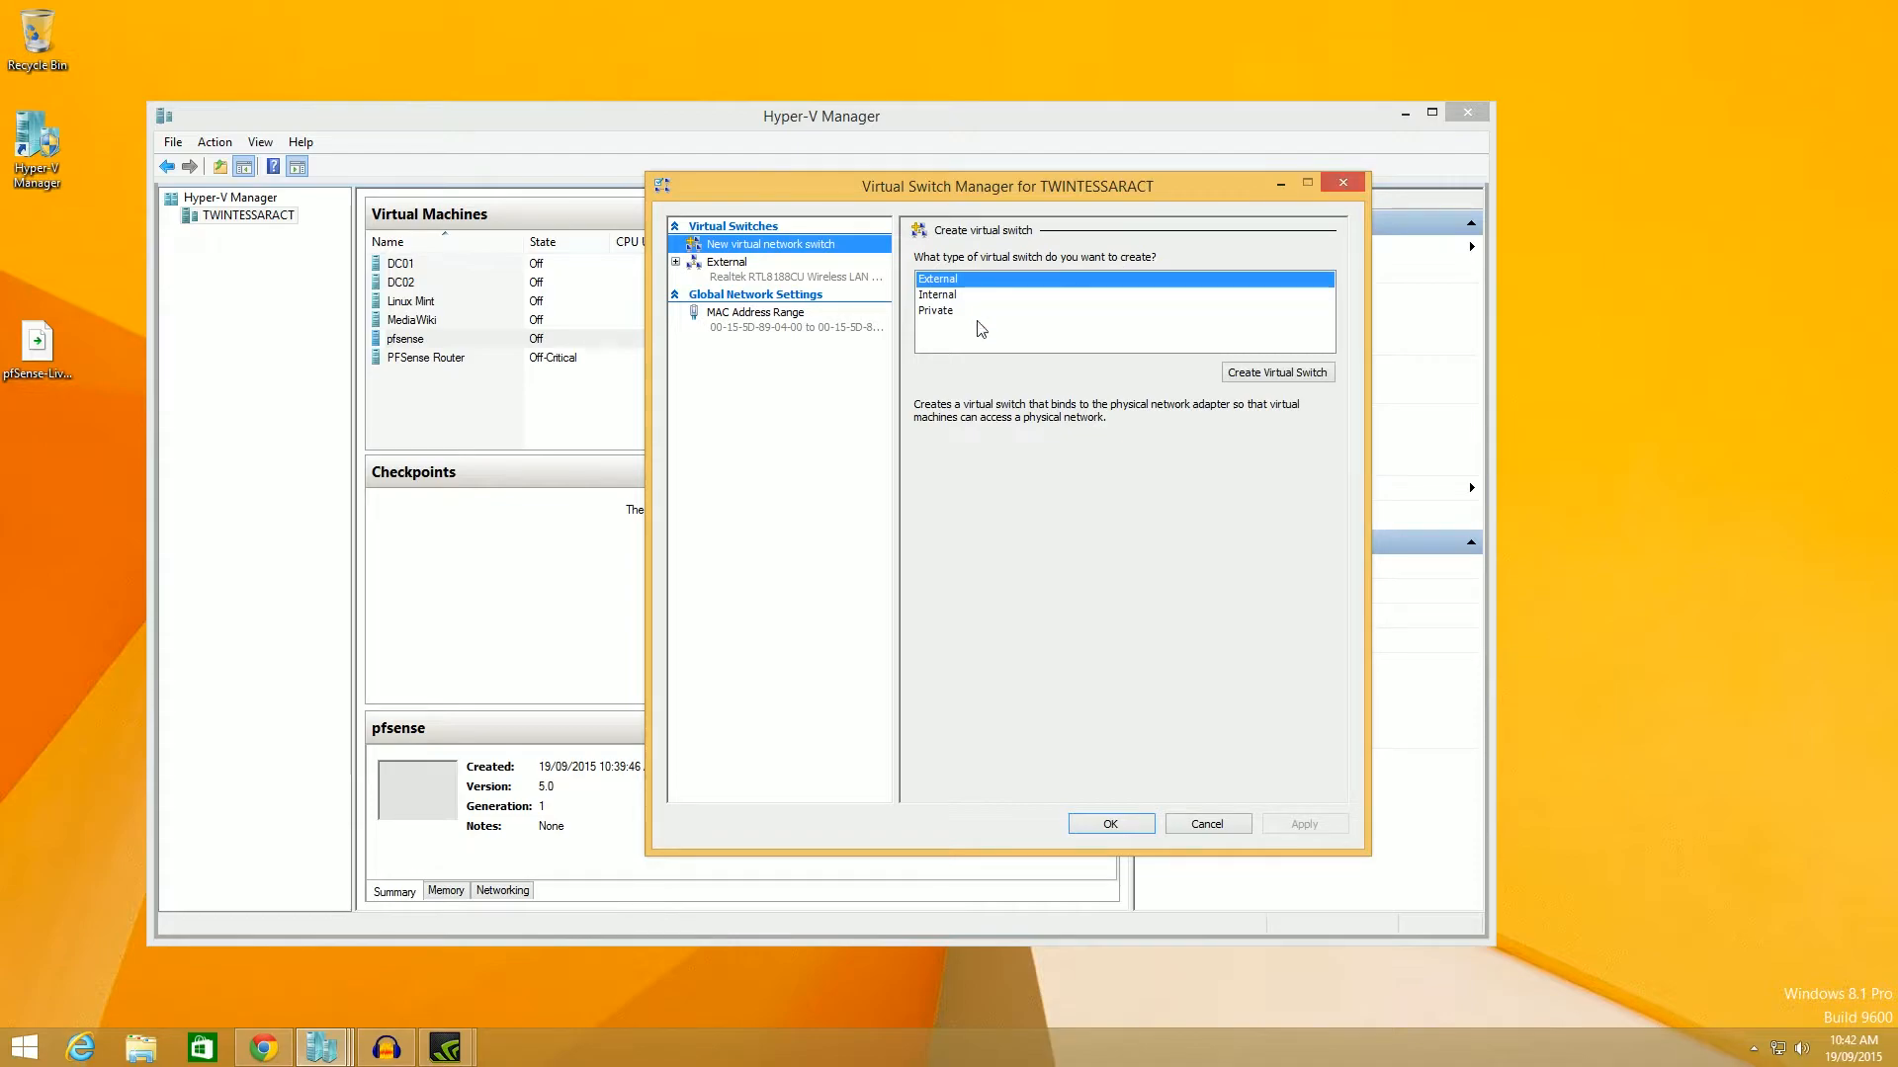
{"action": "left_click", "coordinate": [940, 313]}
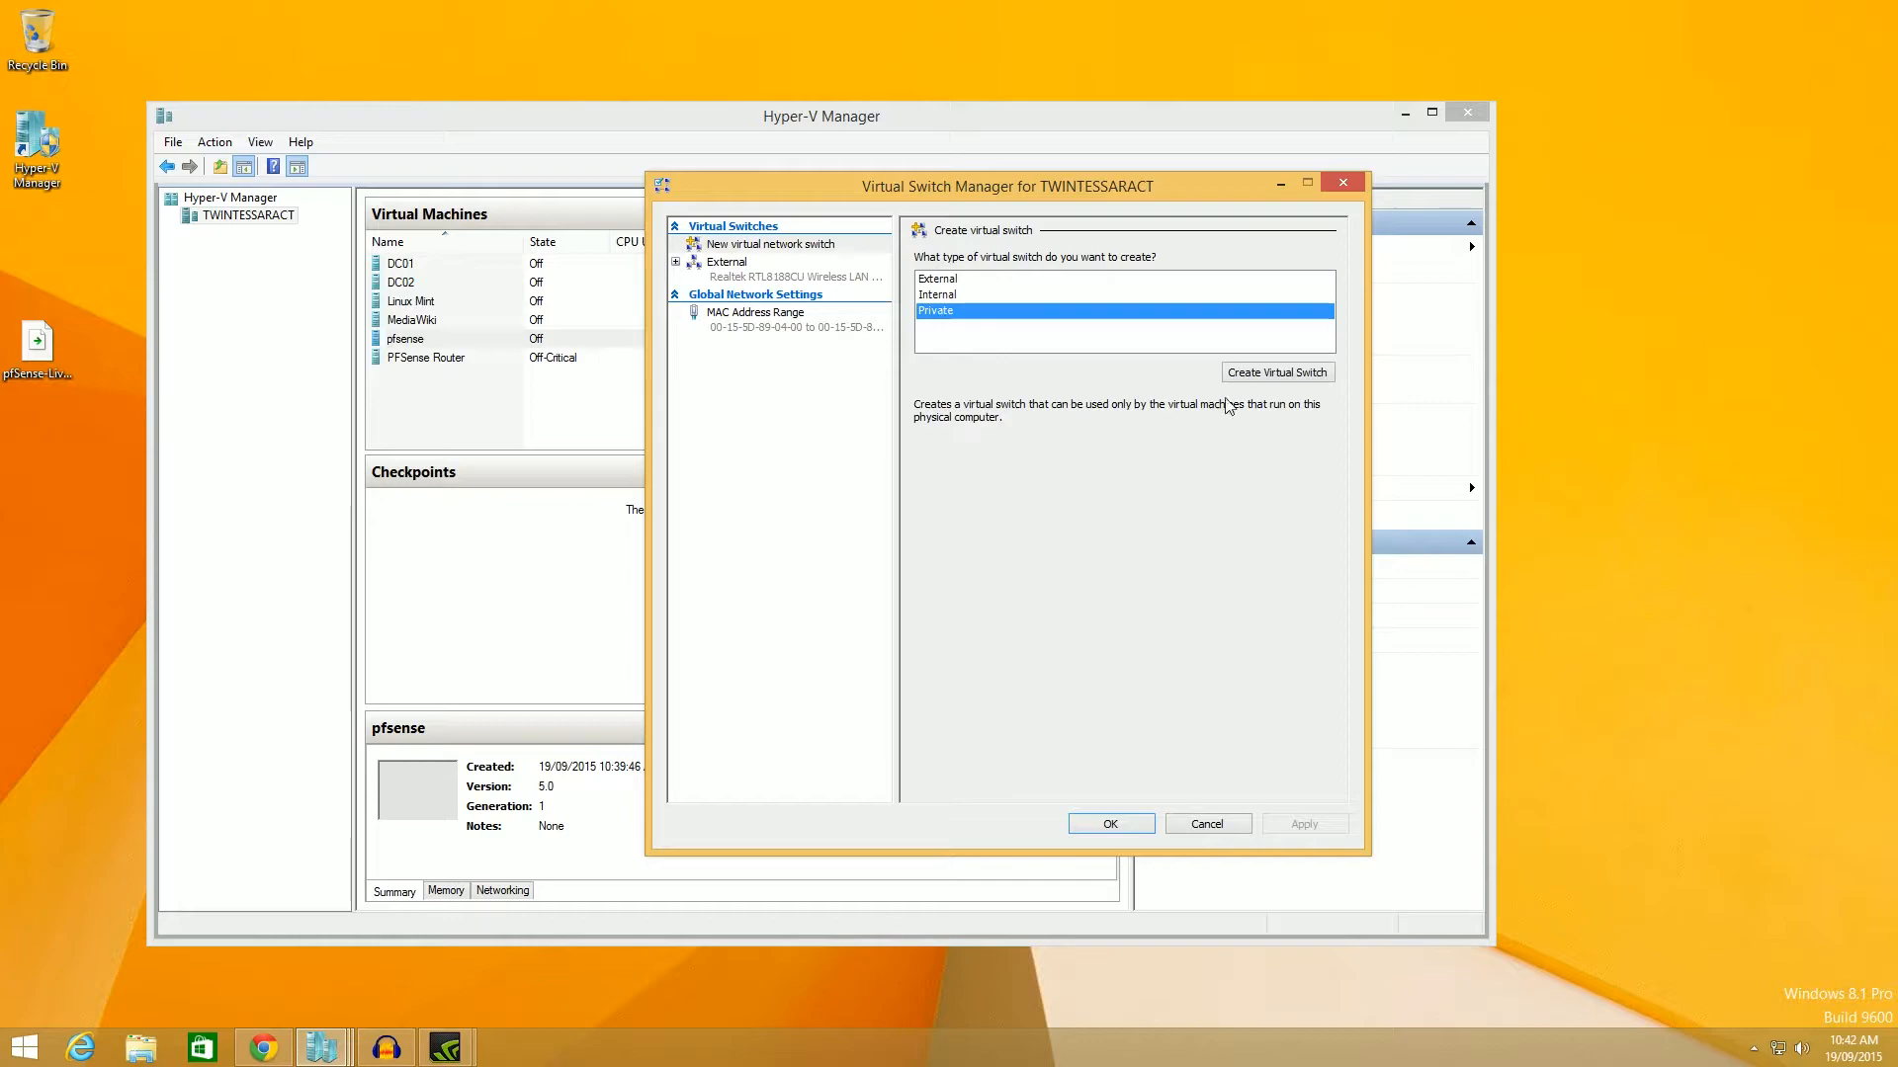
{"action": "left_click", "coordinate": [1308, 374]}
{"action": "left_click", "coordinate": [1114, 825]}
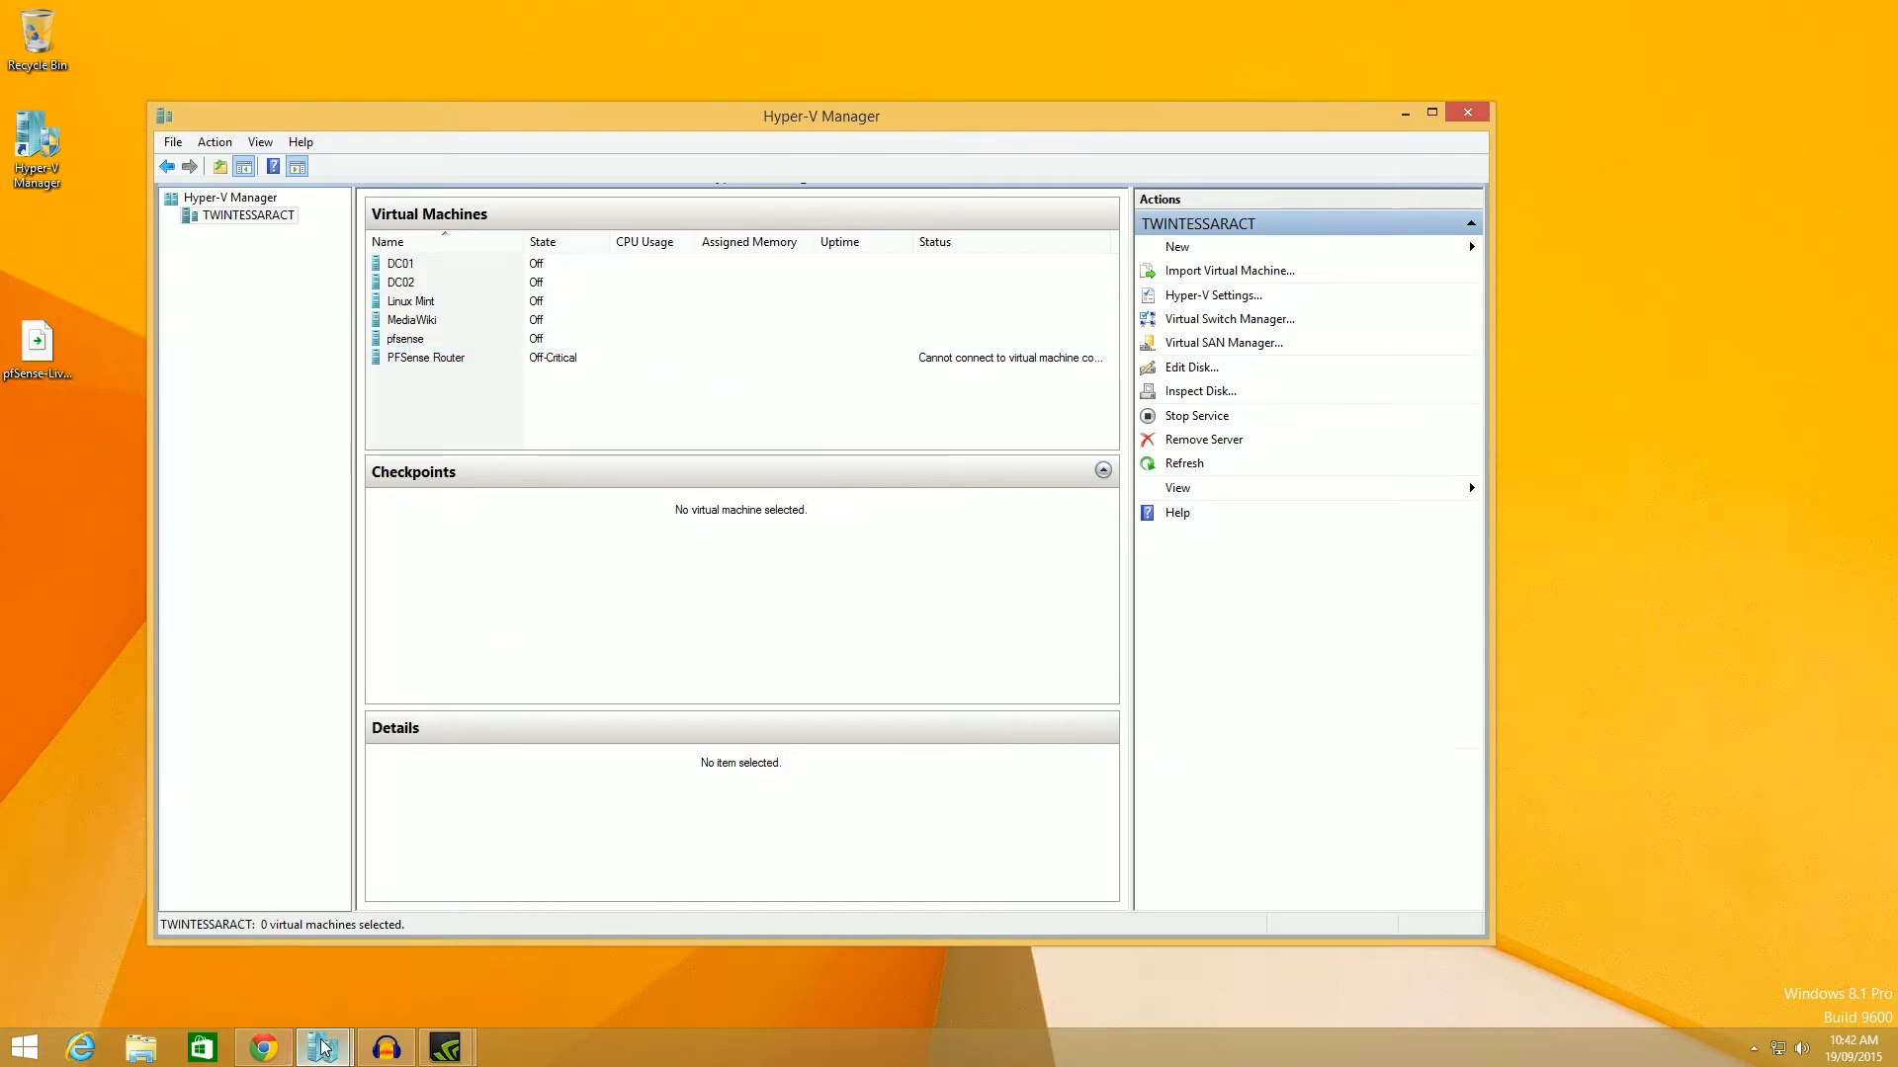
Connect the existing legacy adapter to the LAN switch and close the settings.
{"action": "mouse_move", "coordinate": [323, 1048]}
{"action": "left_click", "coordinate": [445, 803]}
{"action": "mouse_move", "coordinate": [750, 206]}
{"action": "left_mouse_down"}
{"action": "mouse_move", "coordinate": [836, 186]}
{"action": "mouse_move", "coordinate": [777, 204]}
{"action": "left_mouse_up"}
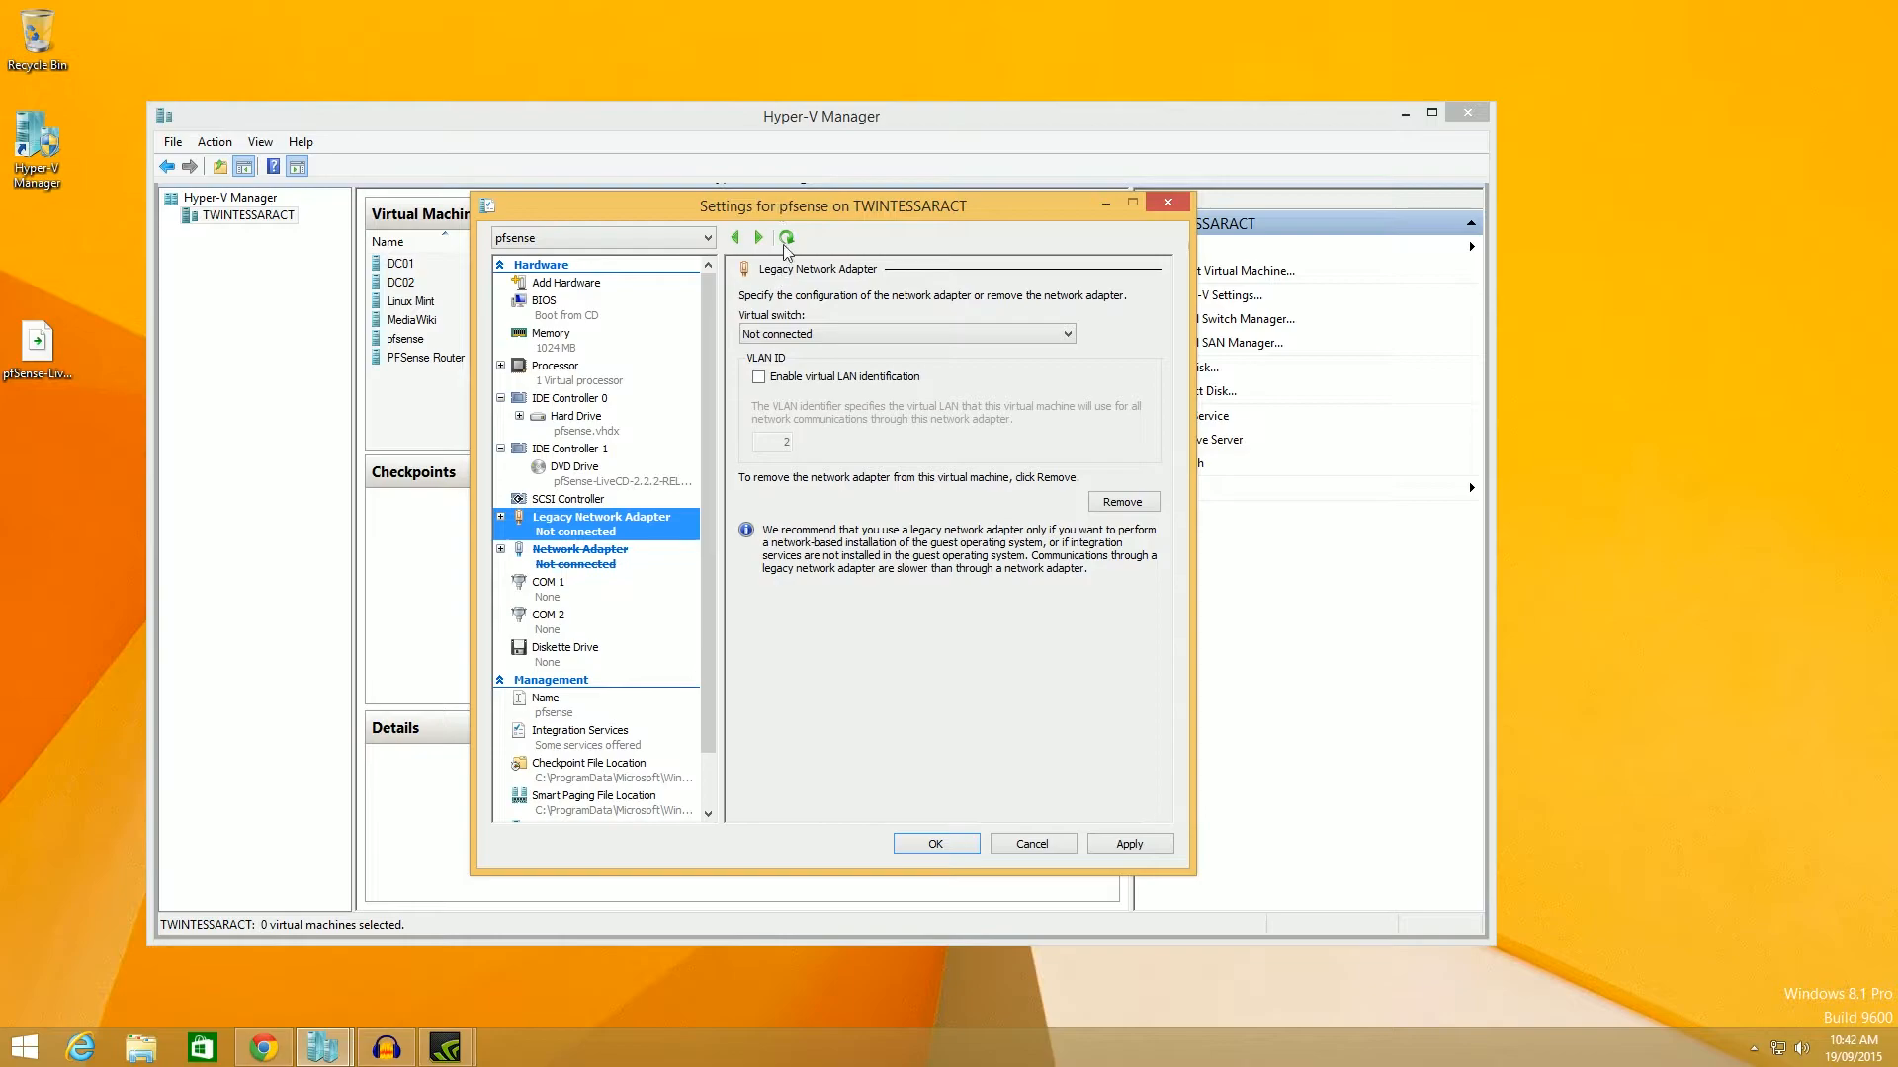
{"action": "left_click", "coordinate": [795, 334]}
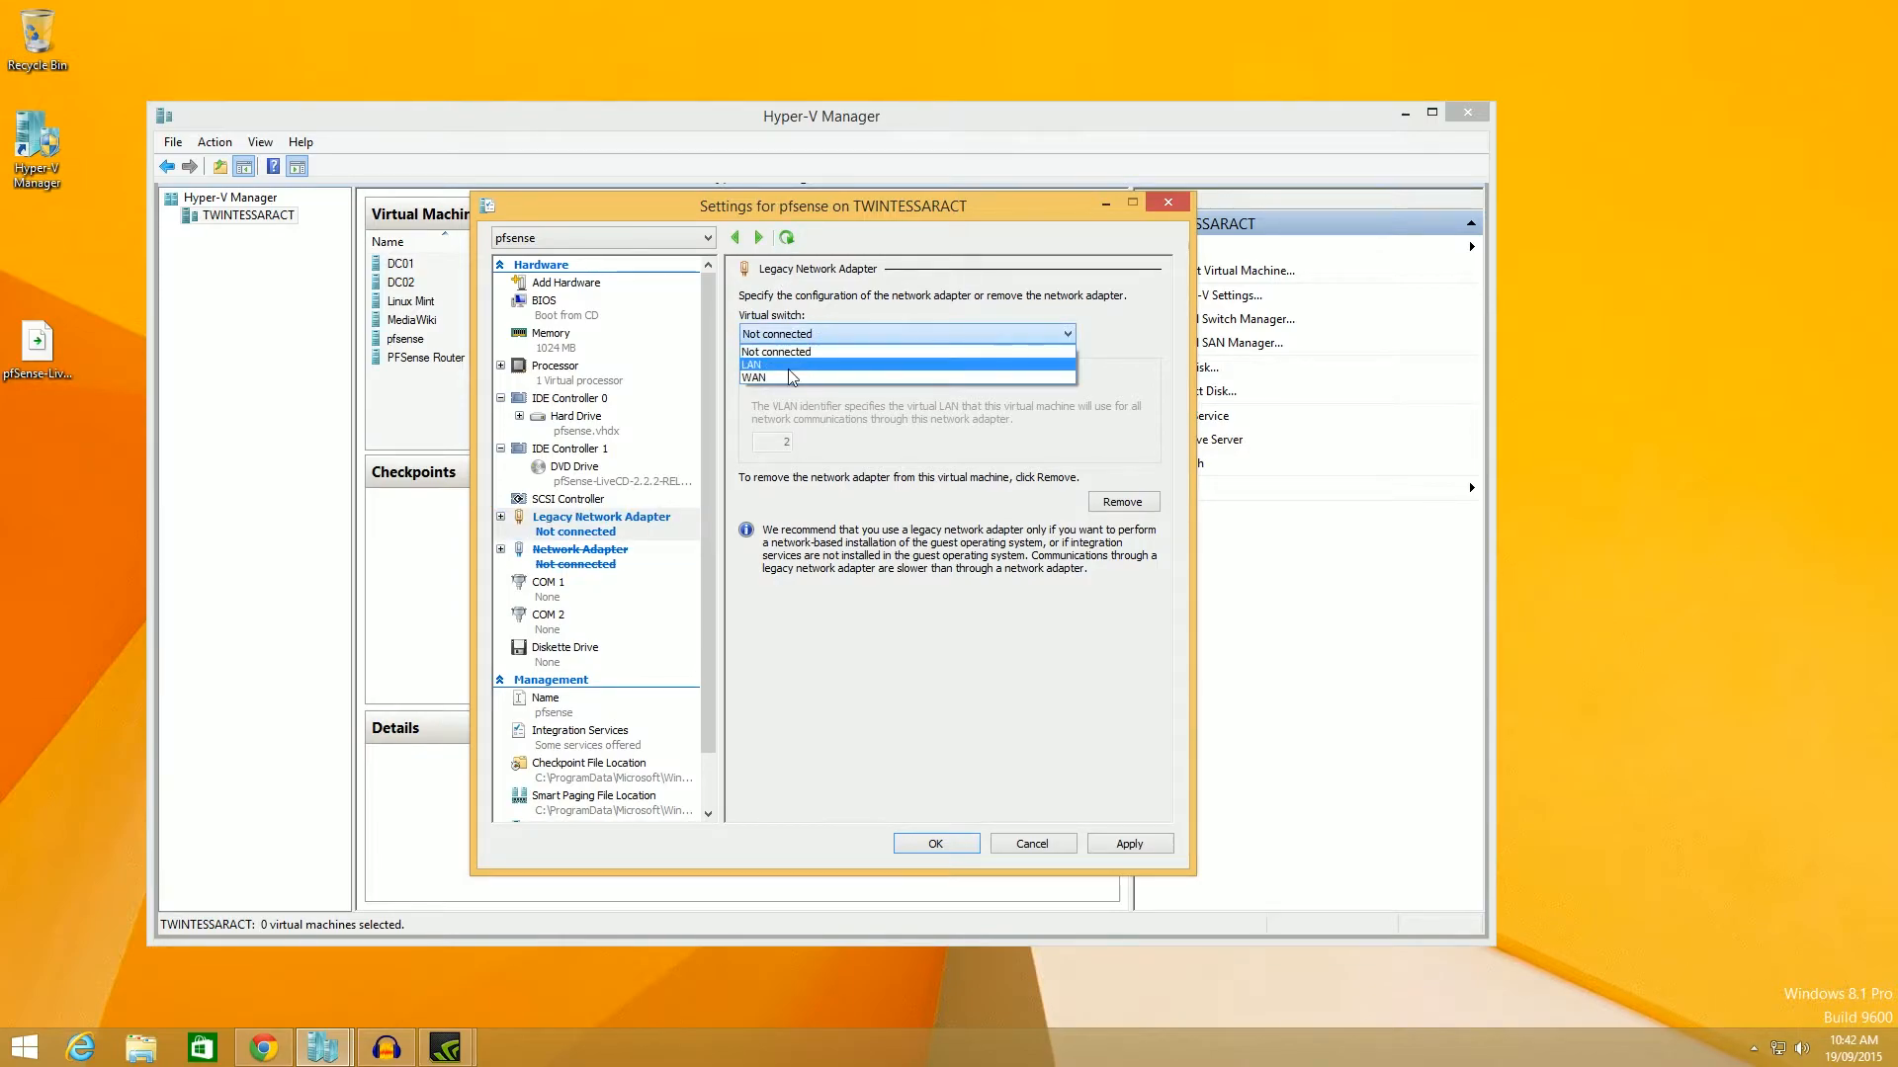
{"action": "left_click", "coordinate": [788, 368]}
{"action": "left_click", "coordinate": [1176, 202]}
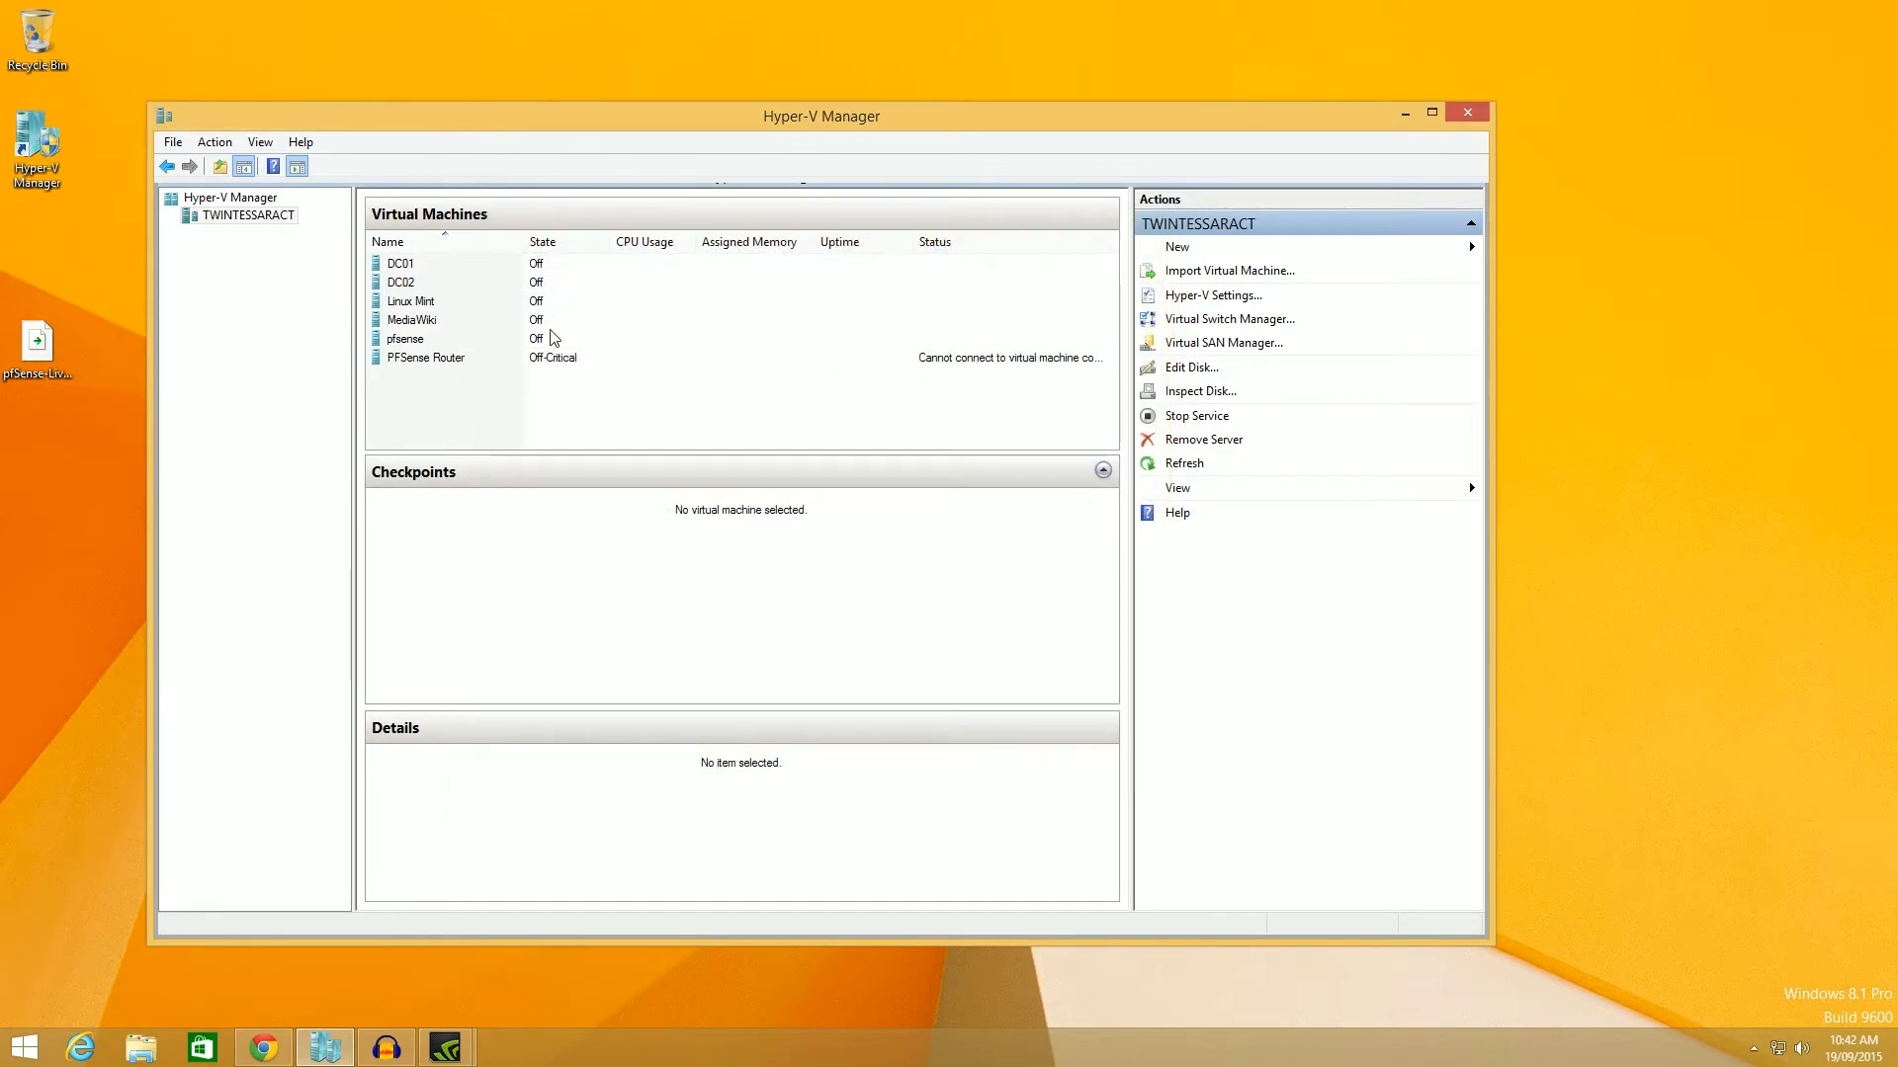
Add a Legacy Network Adapter to pfsense connected to the External switch.
{"action": "right_click", "coordinate": [455, 339]}
{"action": "left_click", "coordinate": [480, 382]}
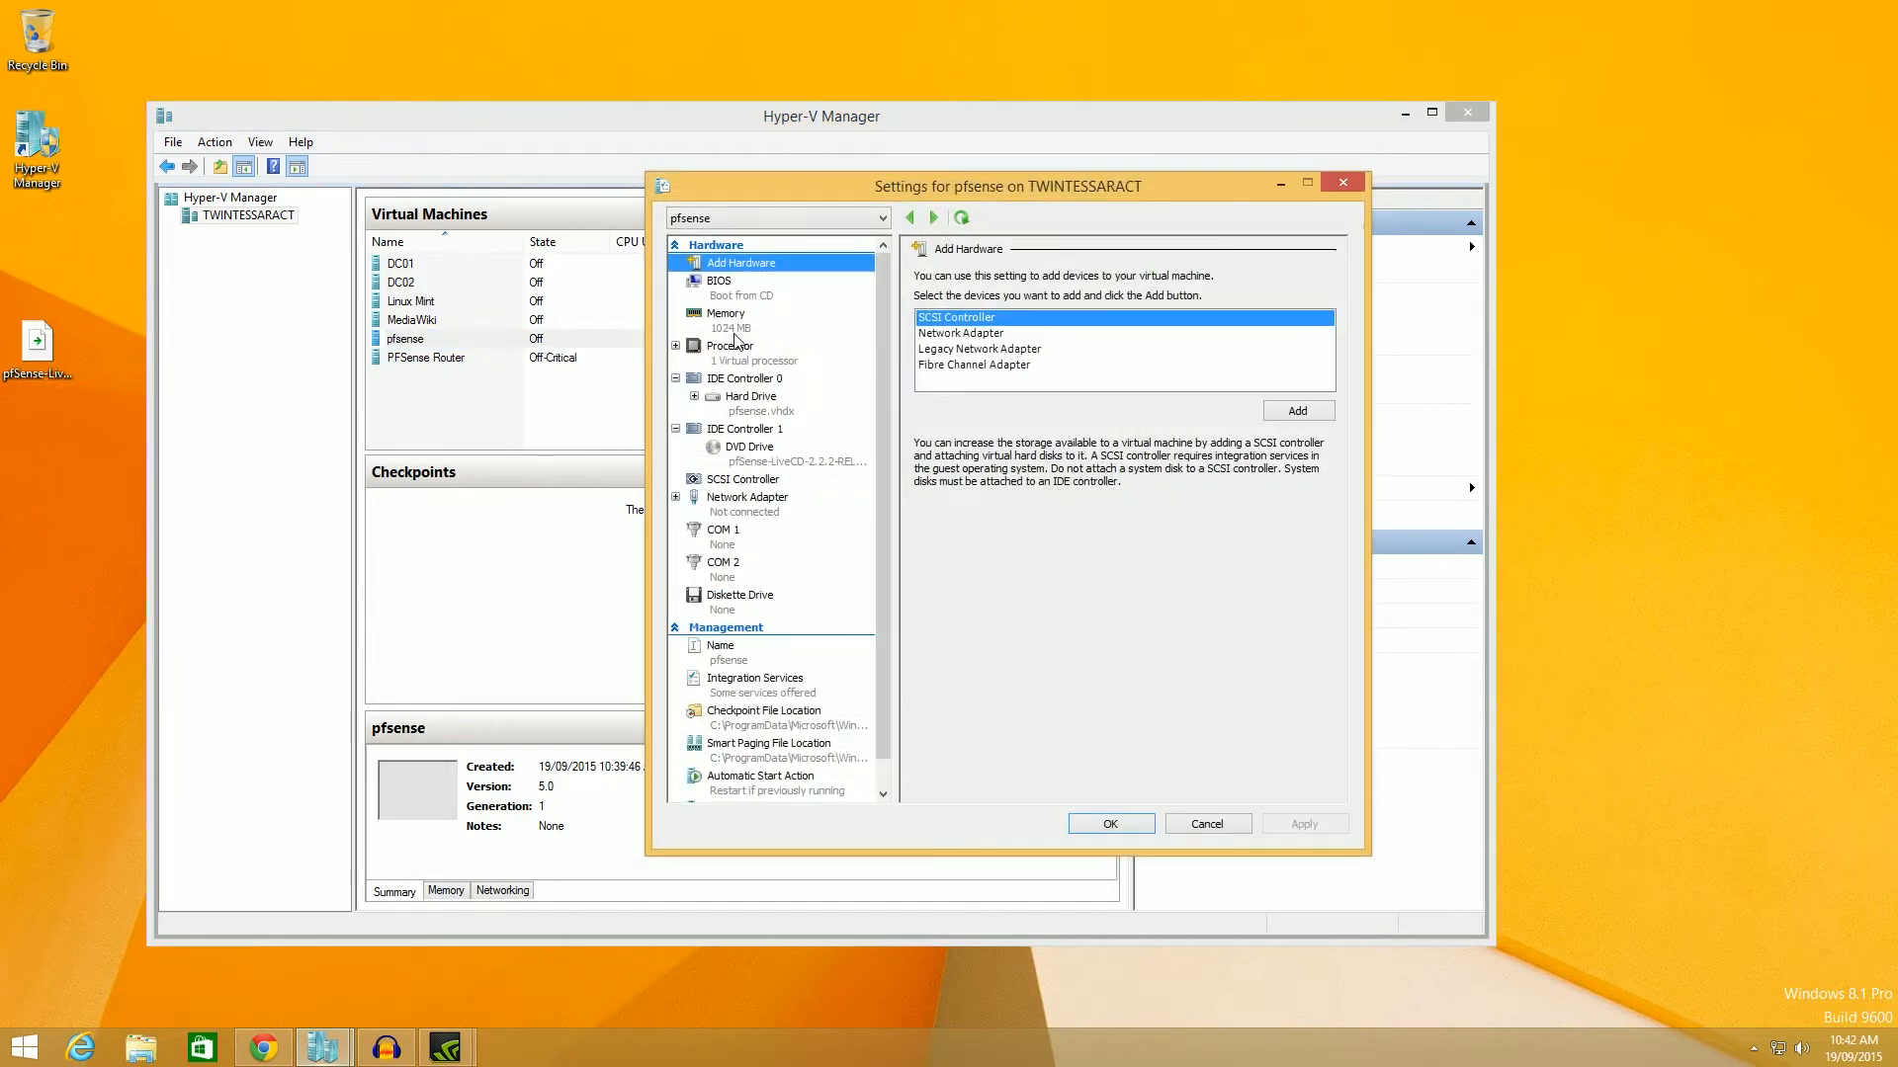
{"action": "left_click", "coordinate": [772, 509]}
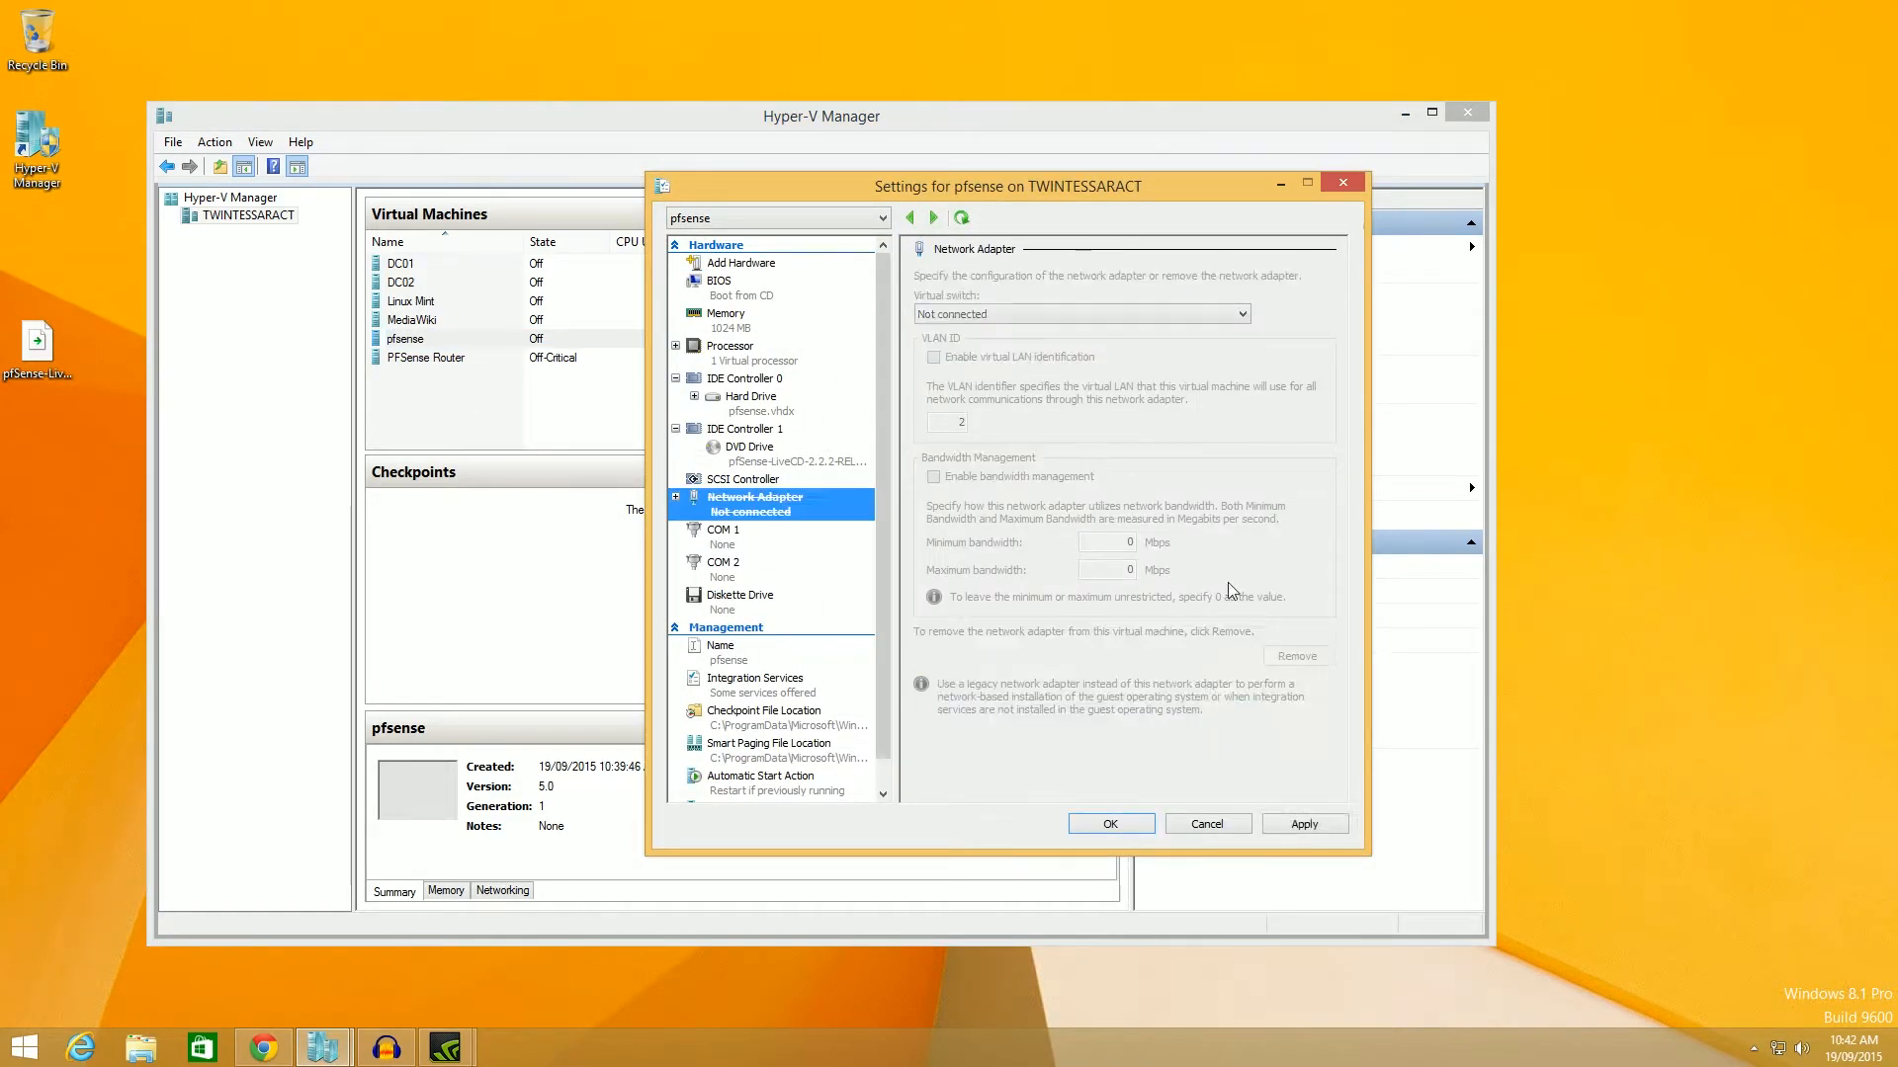
{"action": "left_click", "coordinate": [741, 263]}
{"action": "left_click", "coordinate": [973, 334]}
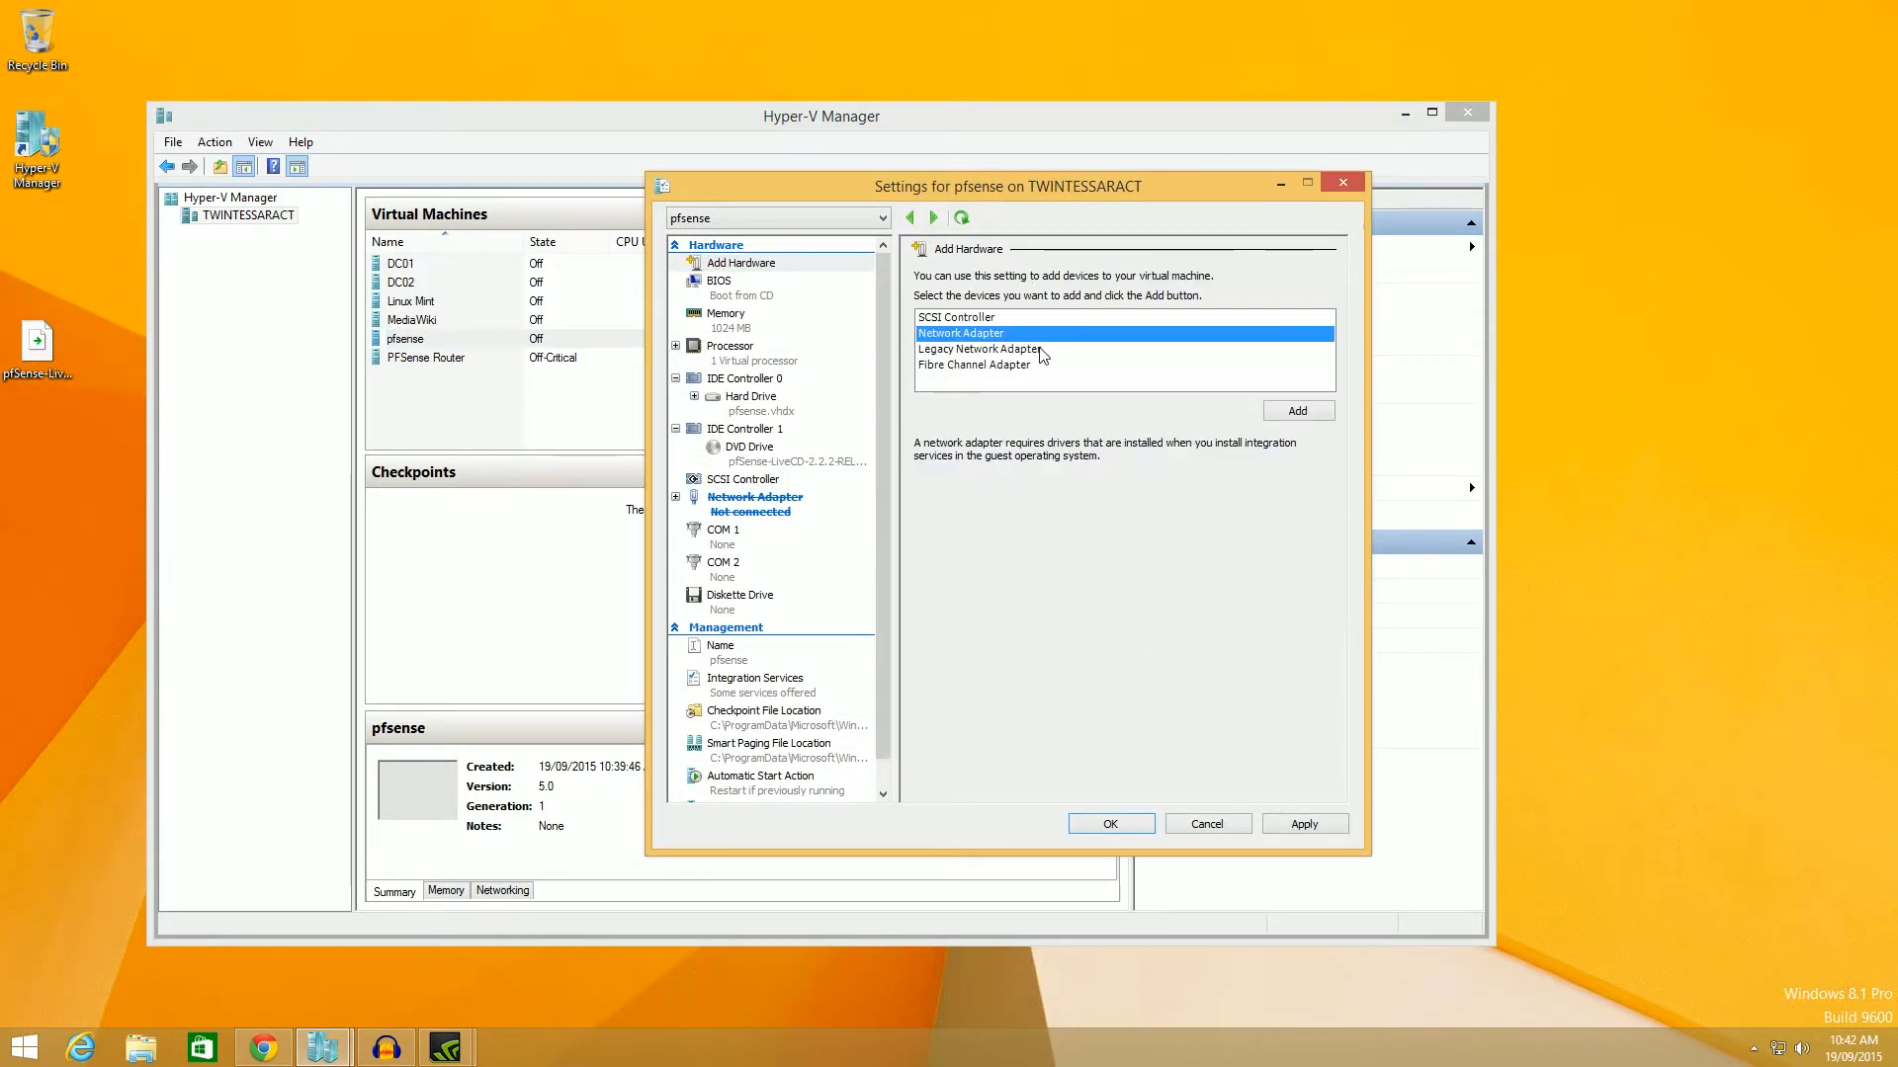
{"action": "left_click", "coordinate": [1040, 351]}
{"action": "left_click", "coordinate": [1301, 412]}
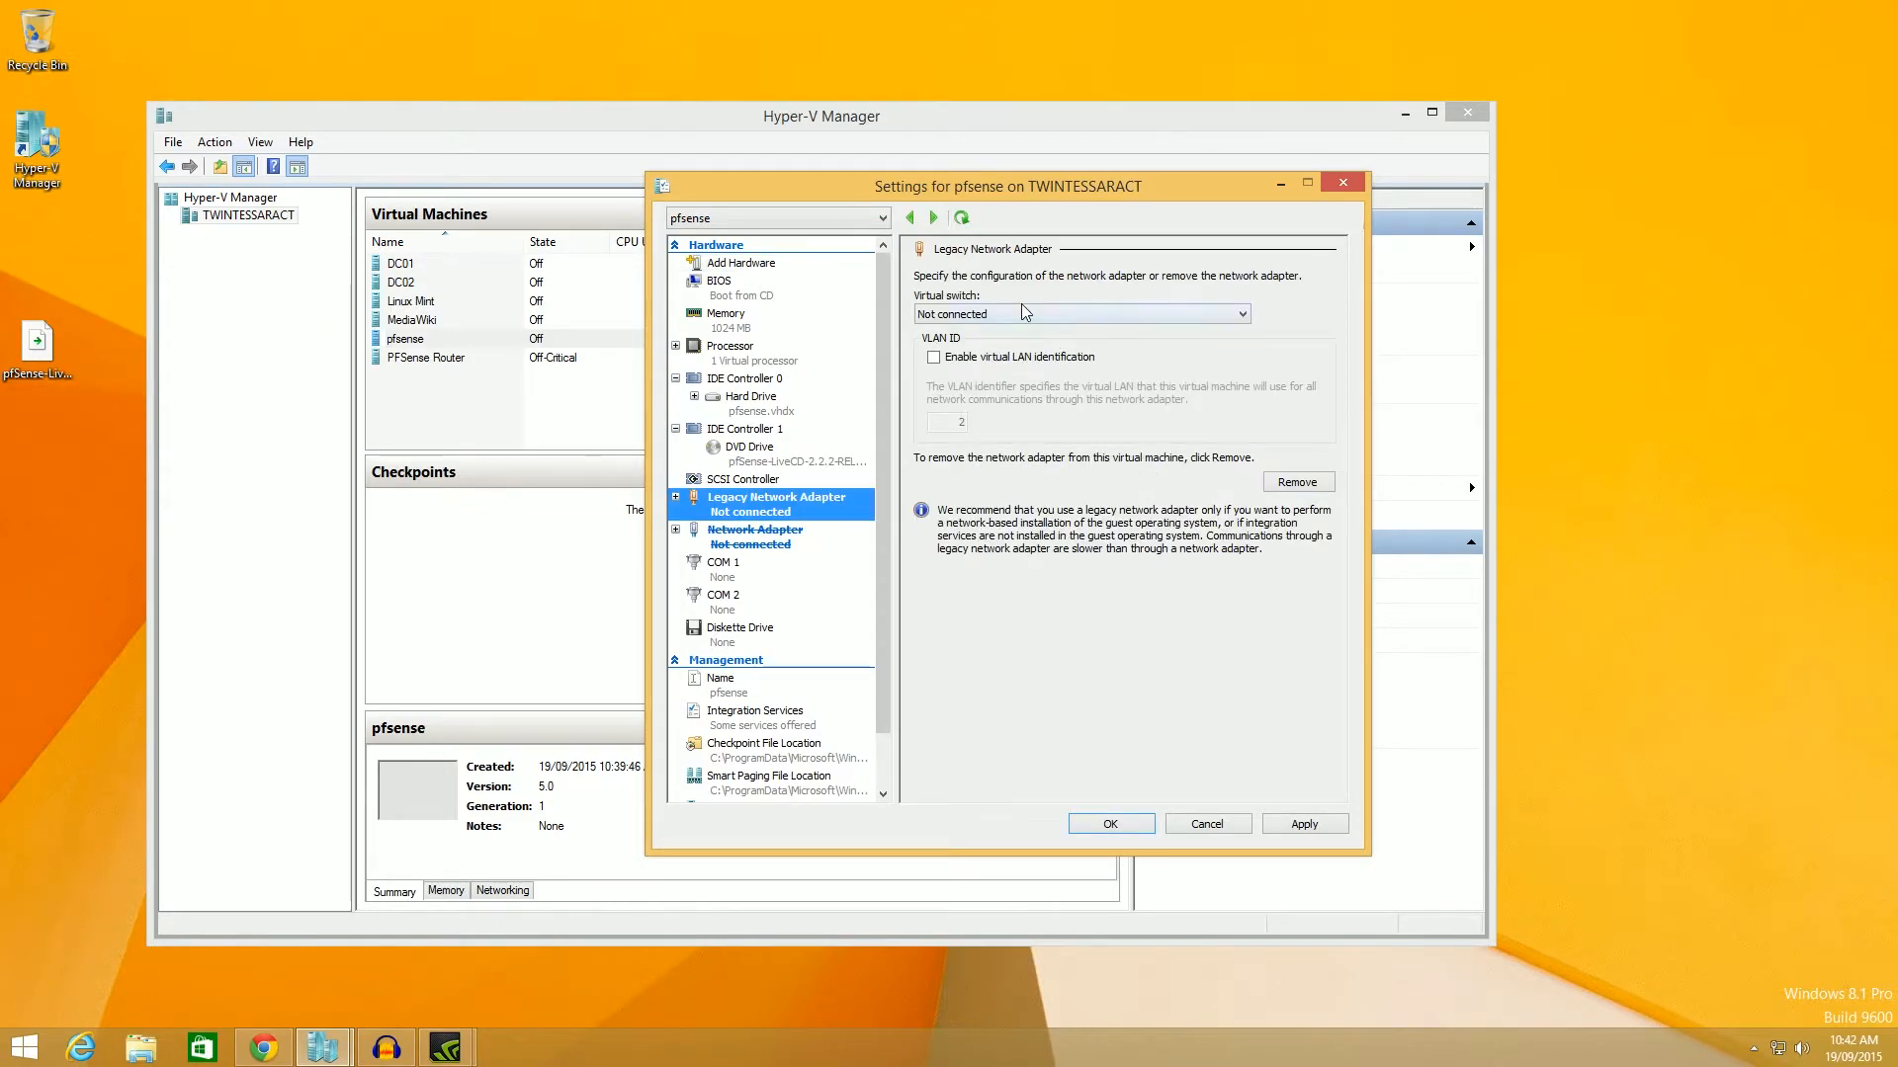
{"action": "left_click", "coordinate": [1022, 306]}
{"action": "left_click", "coordinate": [1038, 348]}
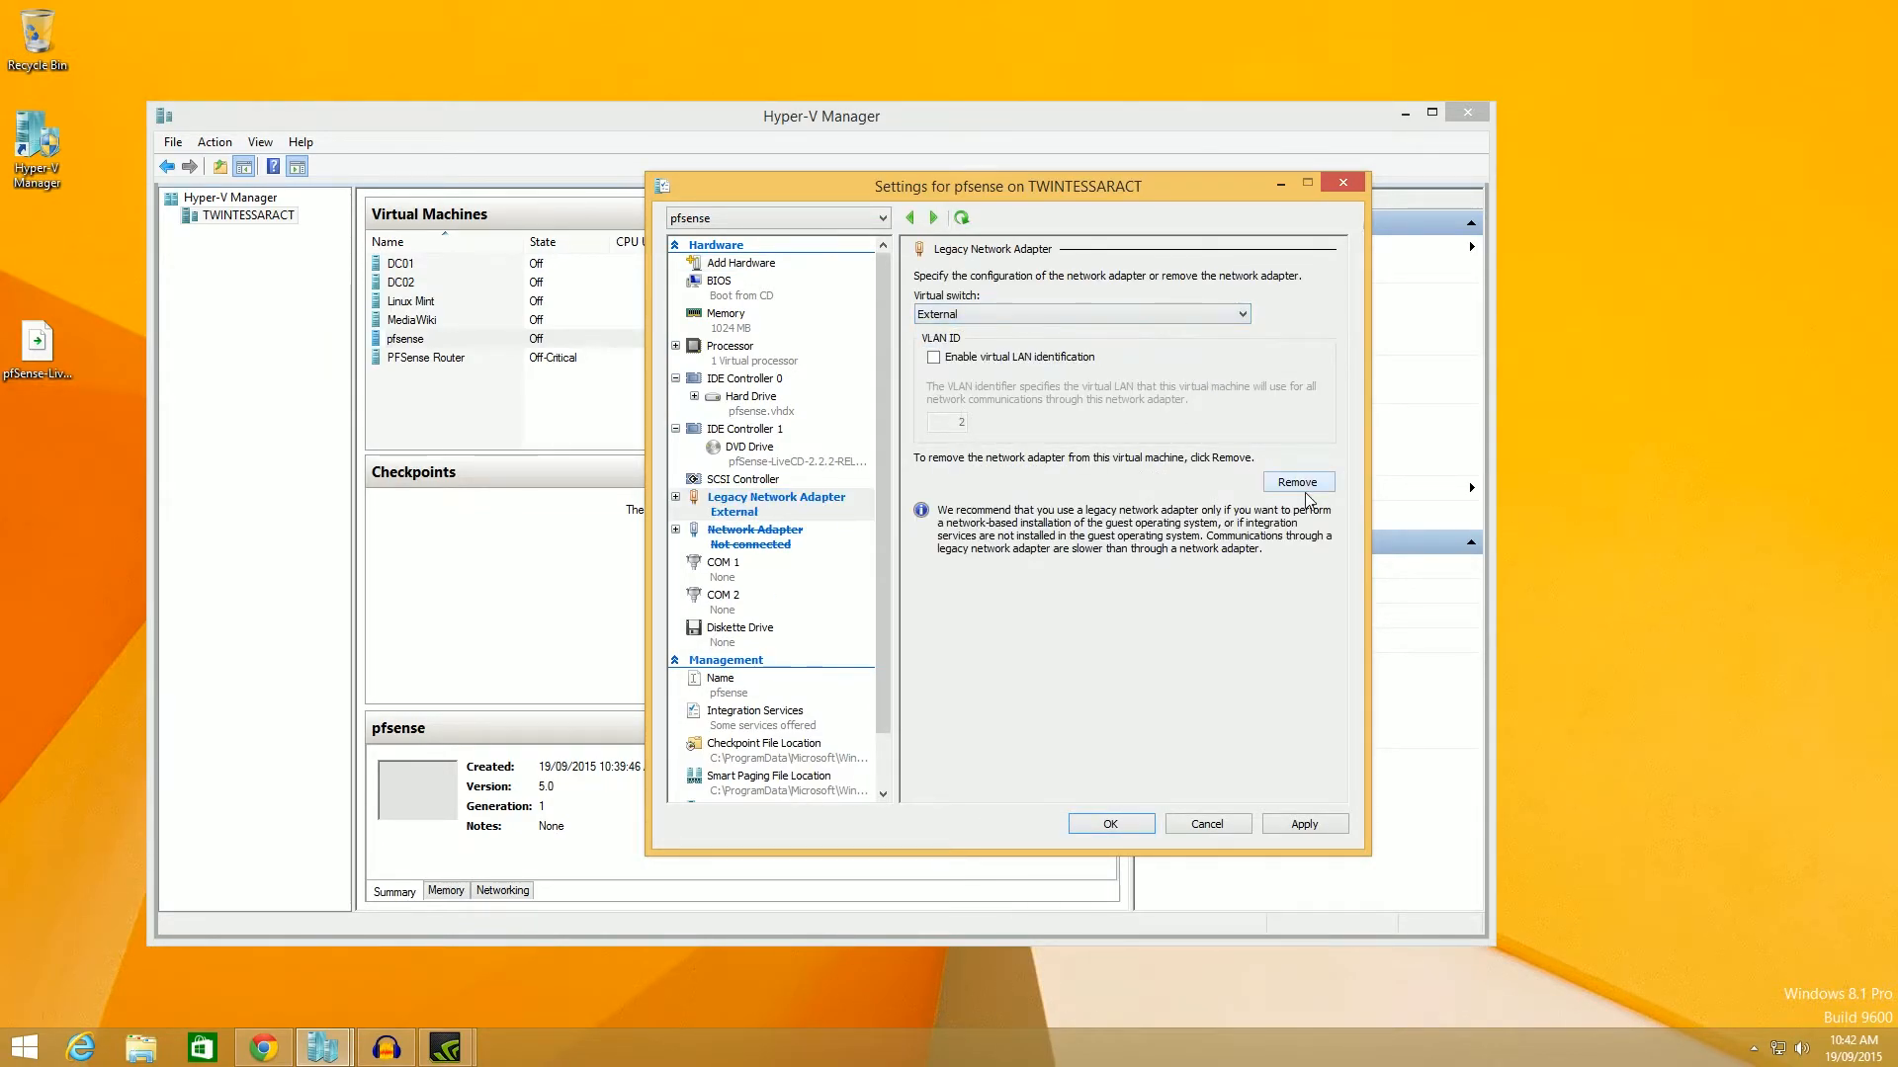
Add a second Legacy Network Adapter on New Virtual Switch and save.
{"action": "left_click", "coordinate": [739, 264]}
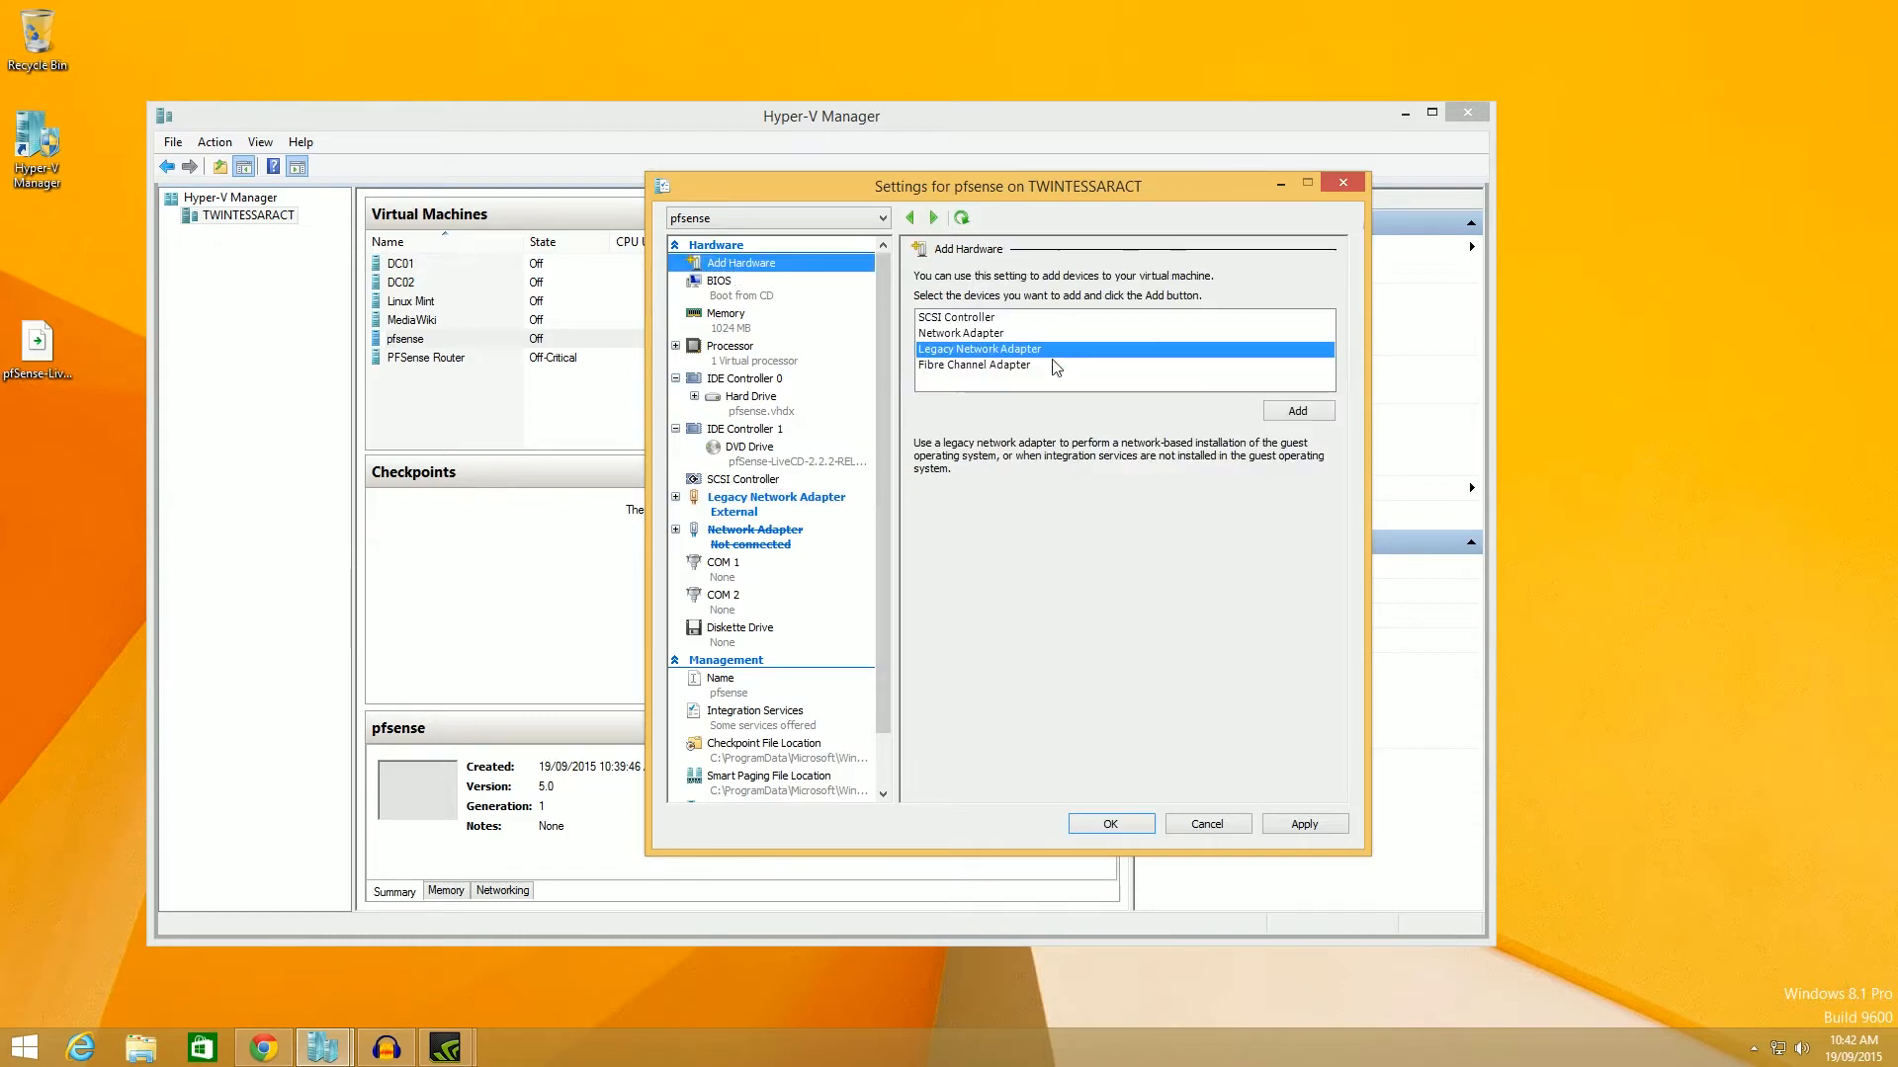
{"action": "left_click", "coordinate": [1297, 411]}
{"action": "left_click", "coordinate": [1099, 316]}
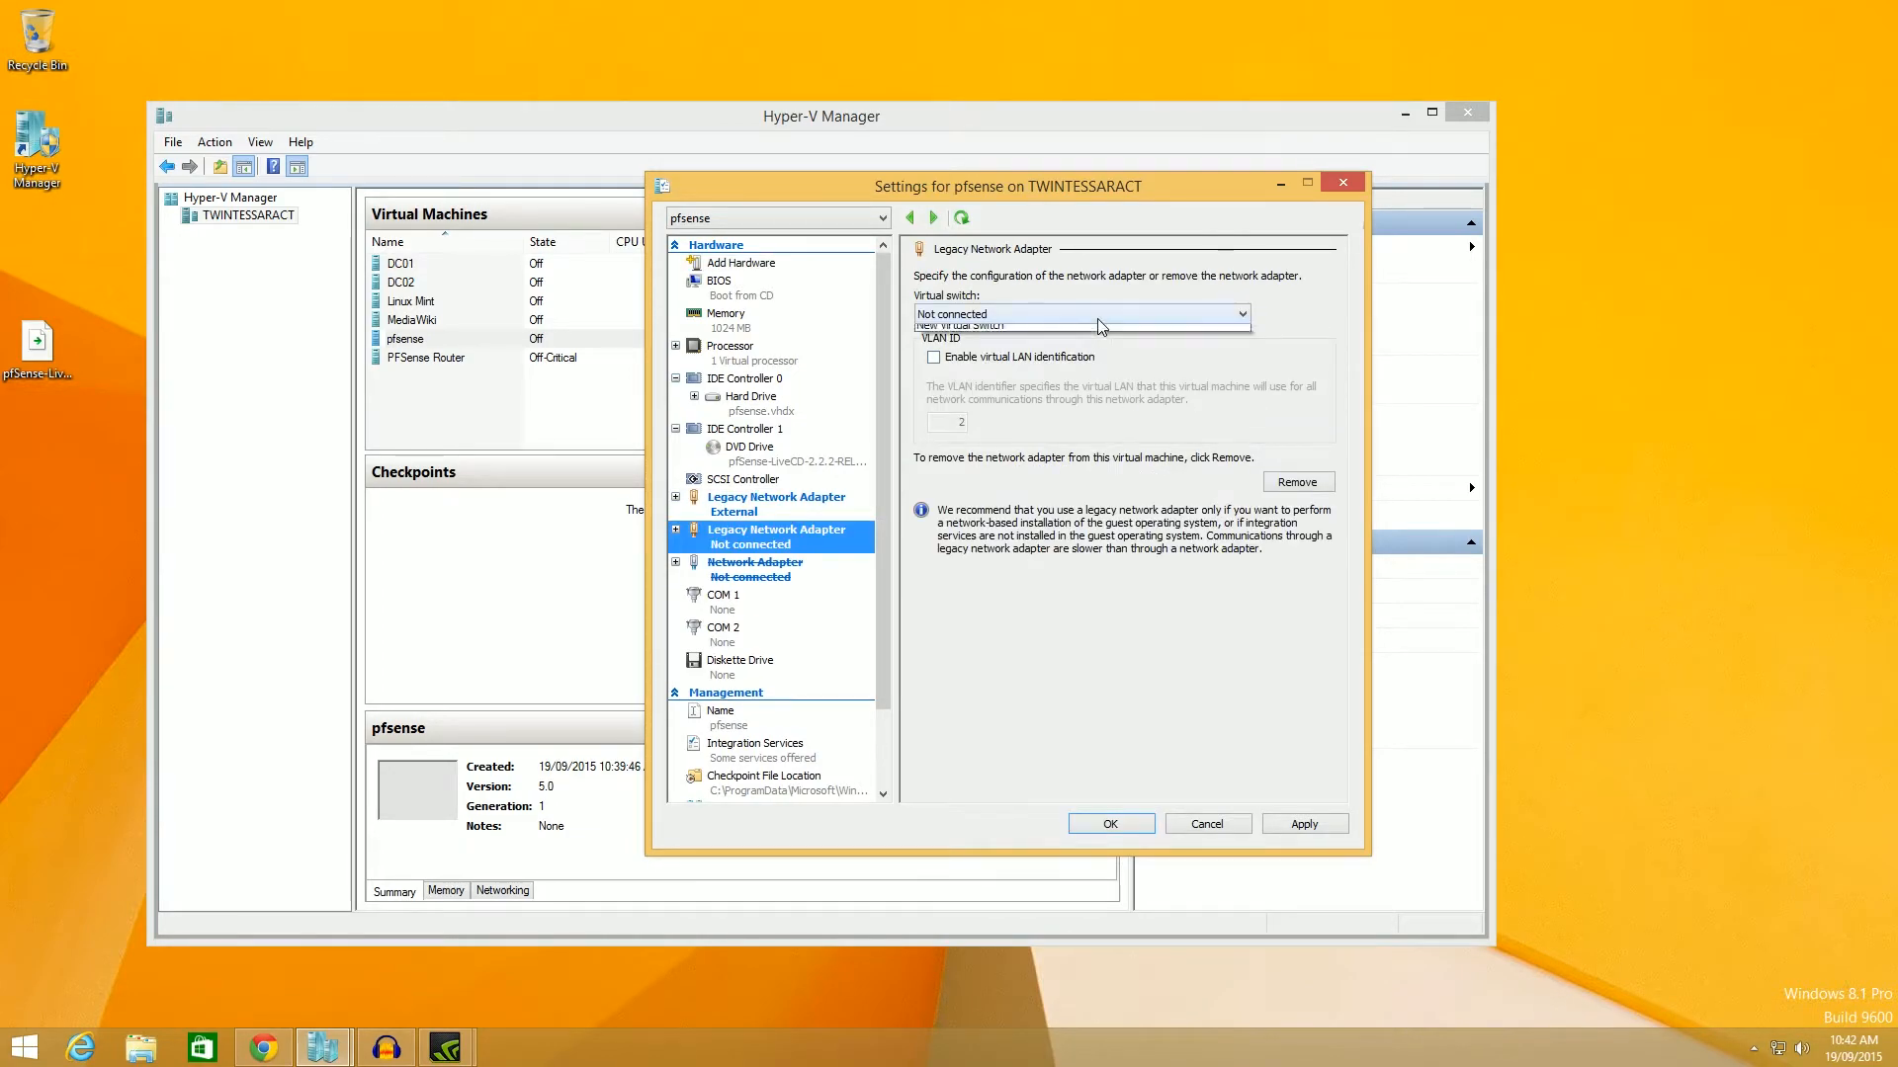
{"action": "left_click", "coordinate": [1077, 358]}
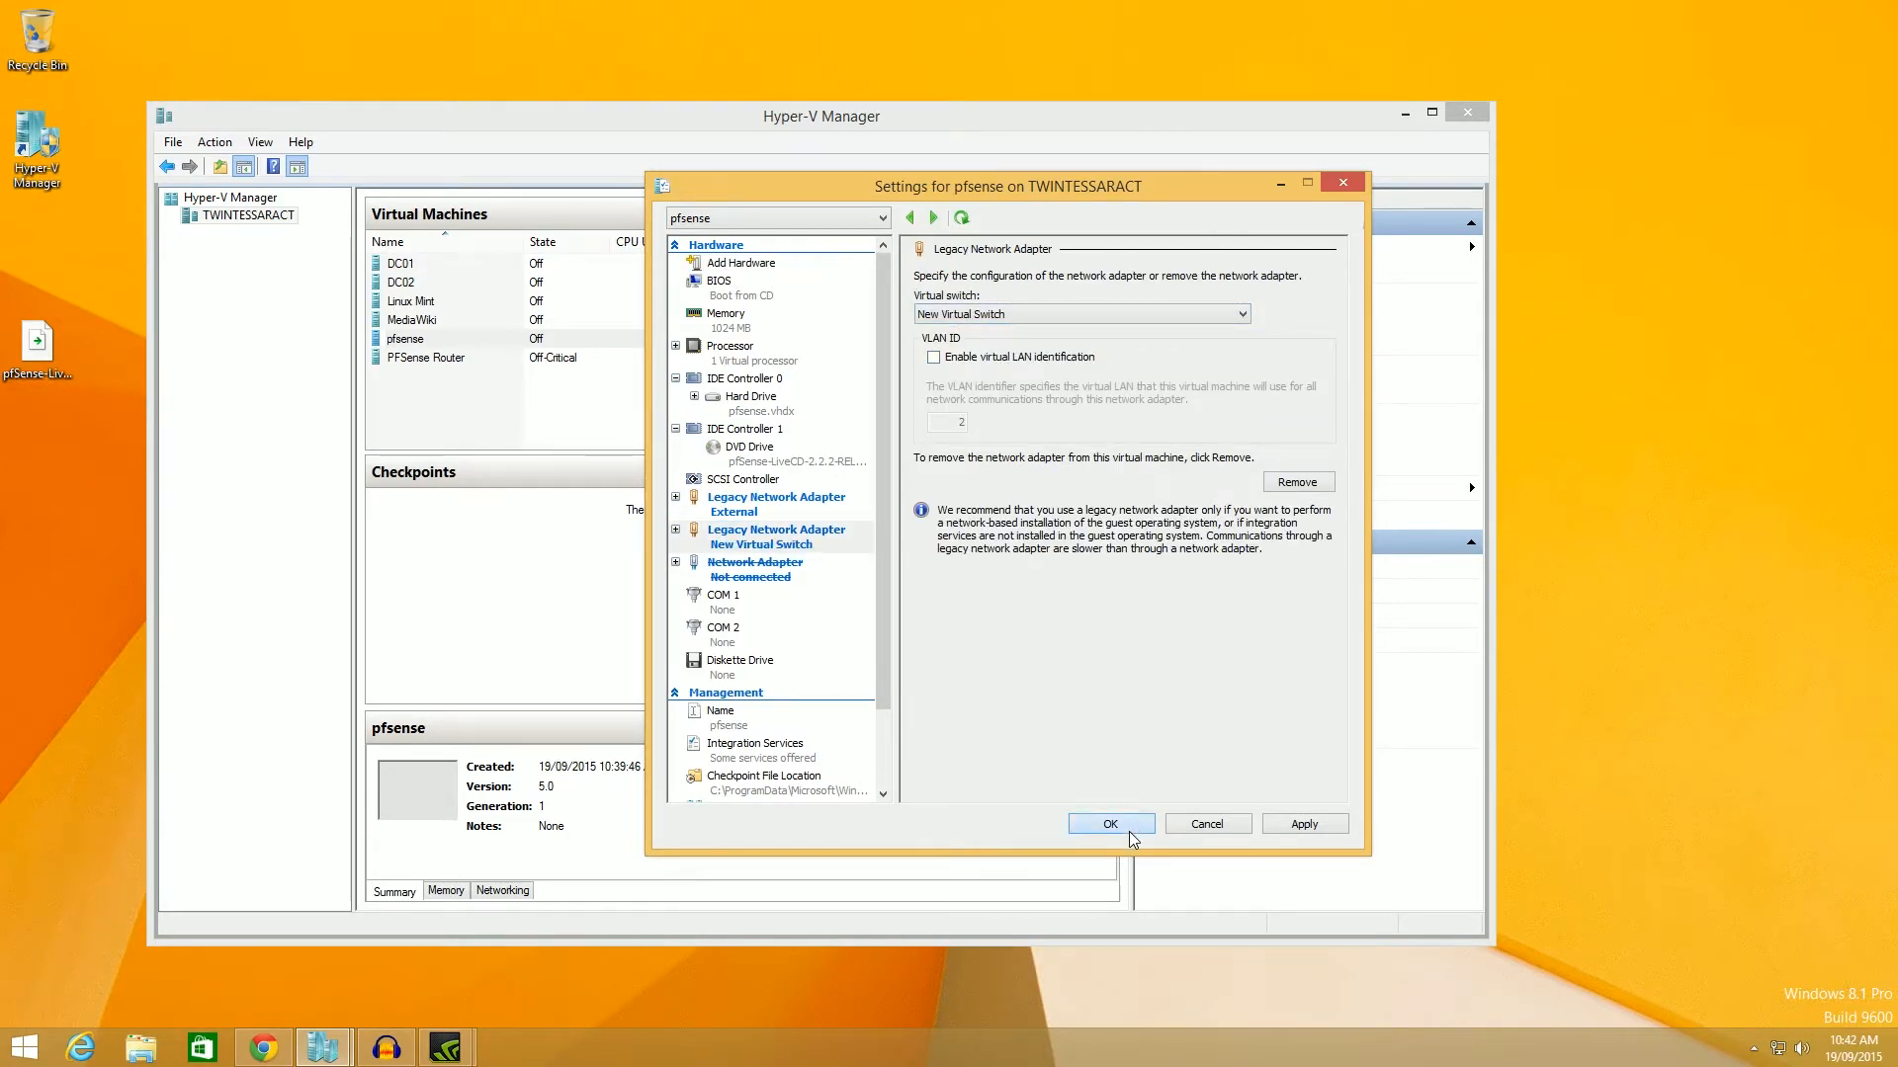
{"action": "left_click", "coordinate": [1110, 825]}
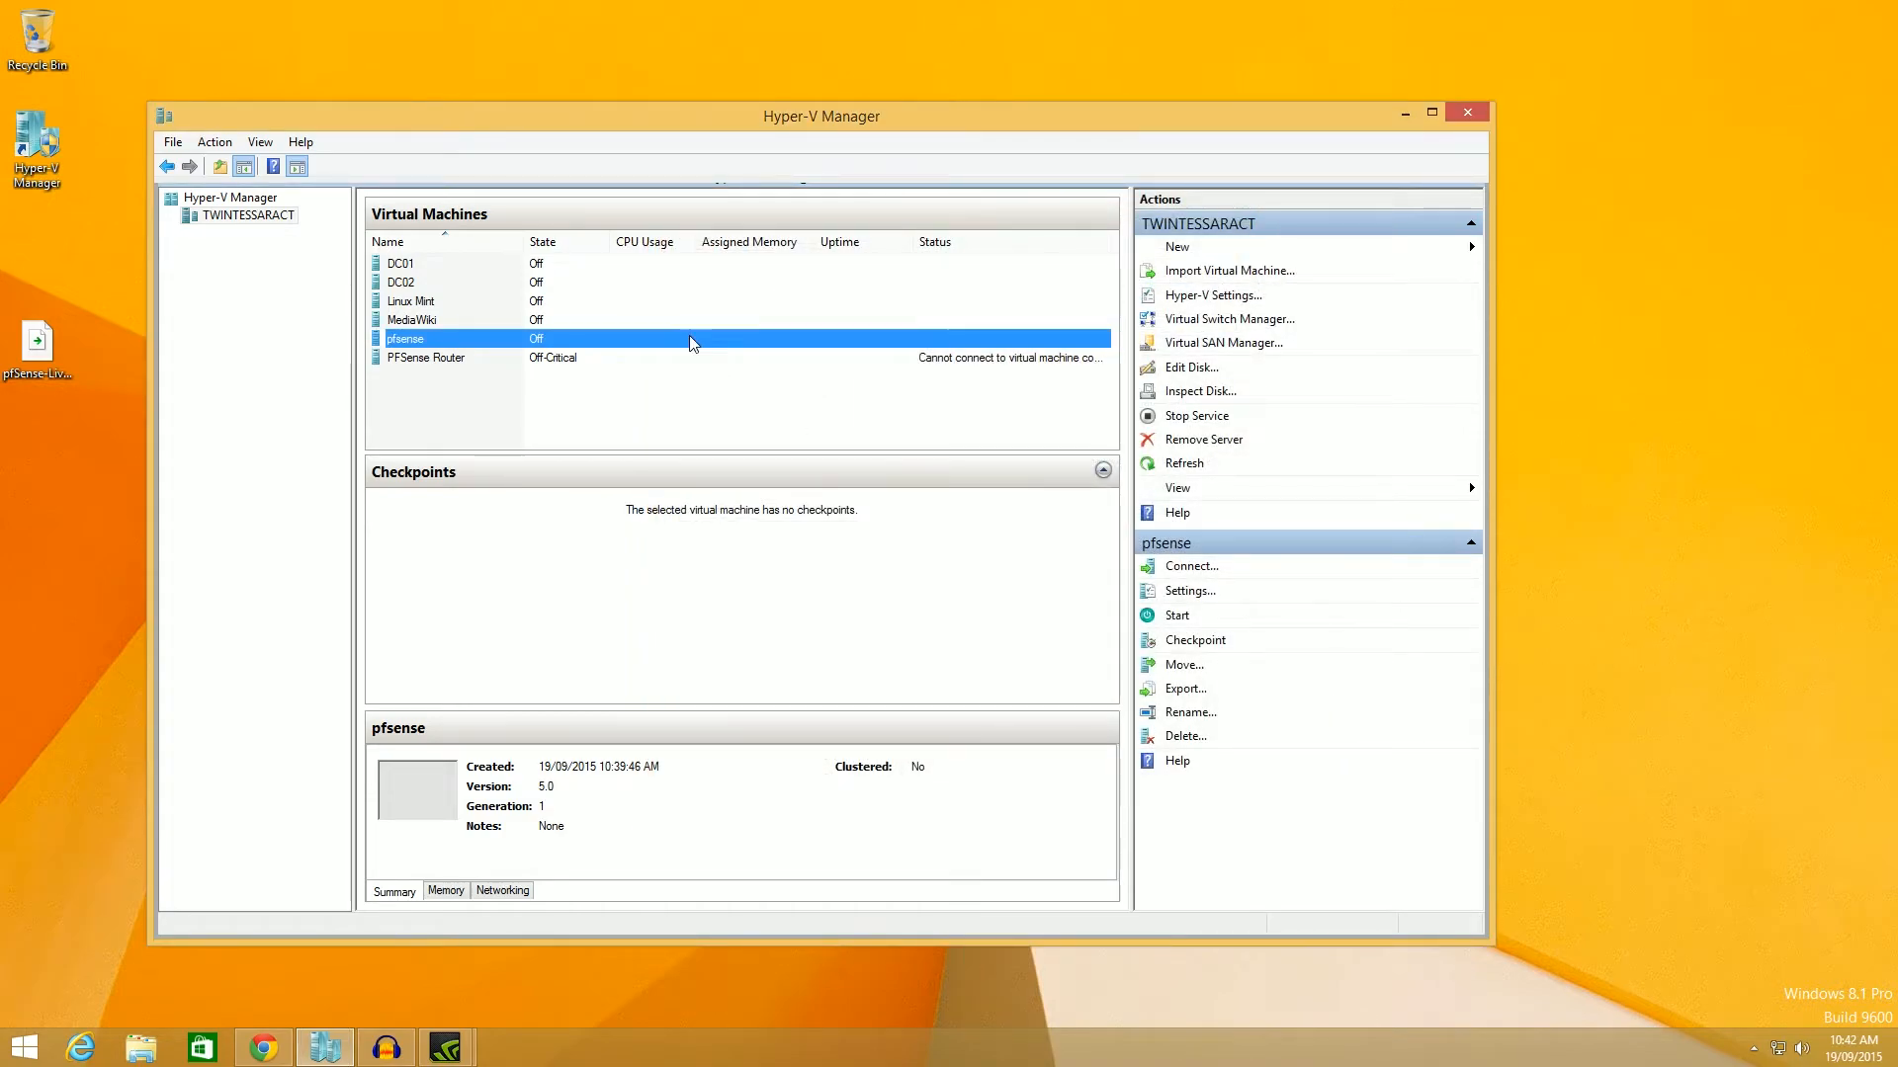
Connect to the pfsense VM's console and power the machine on.
{"action": "right_click", "coordinate": [691, 338]}
{"action": "left_click", "coordinate": [749, 351]}
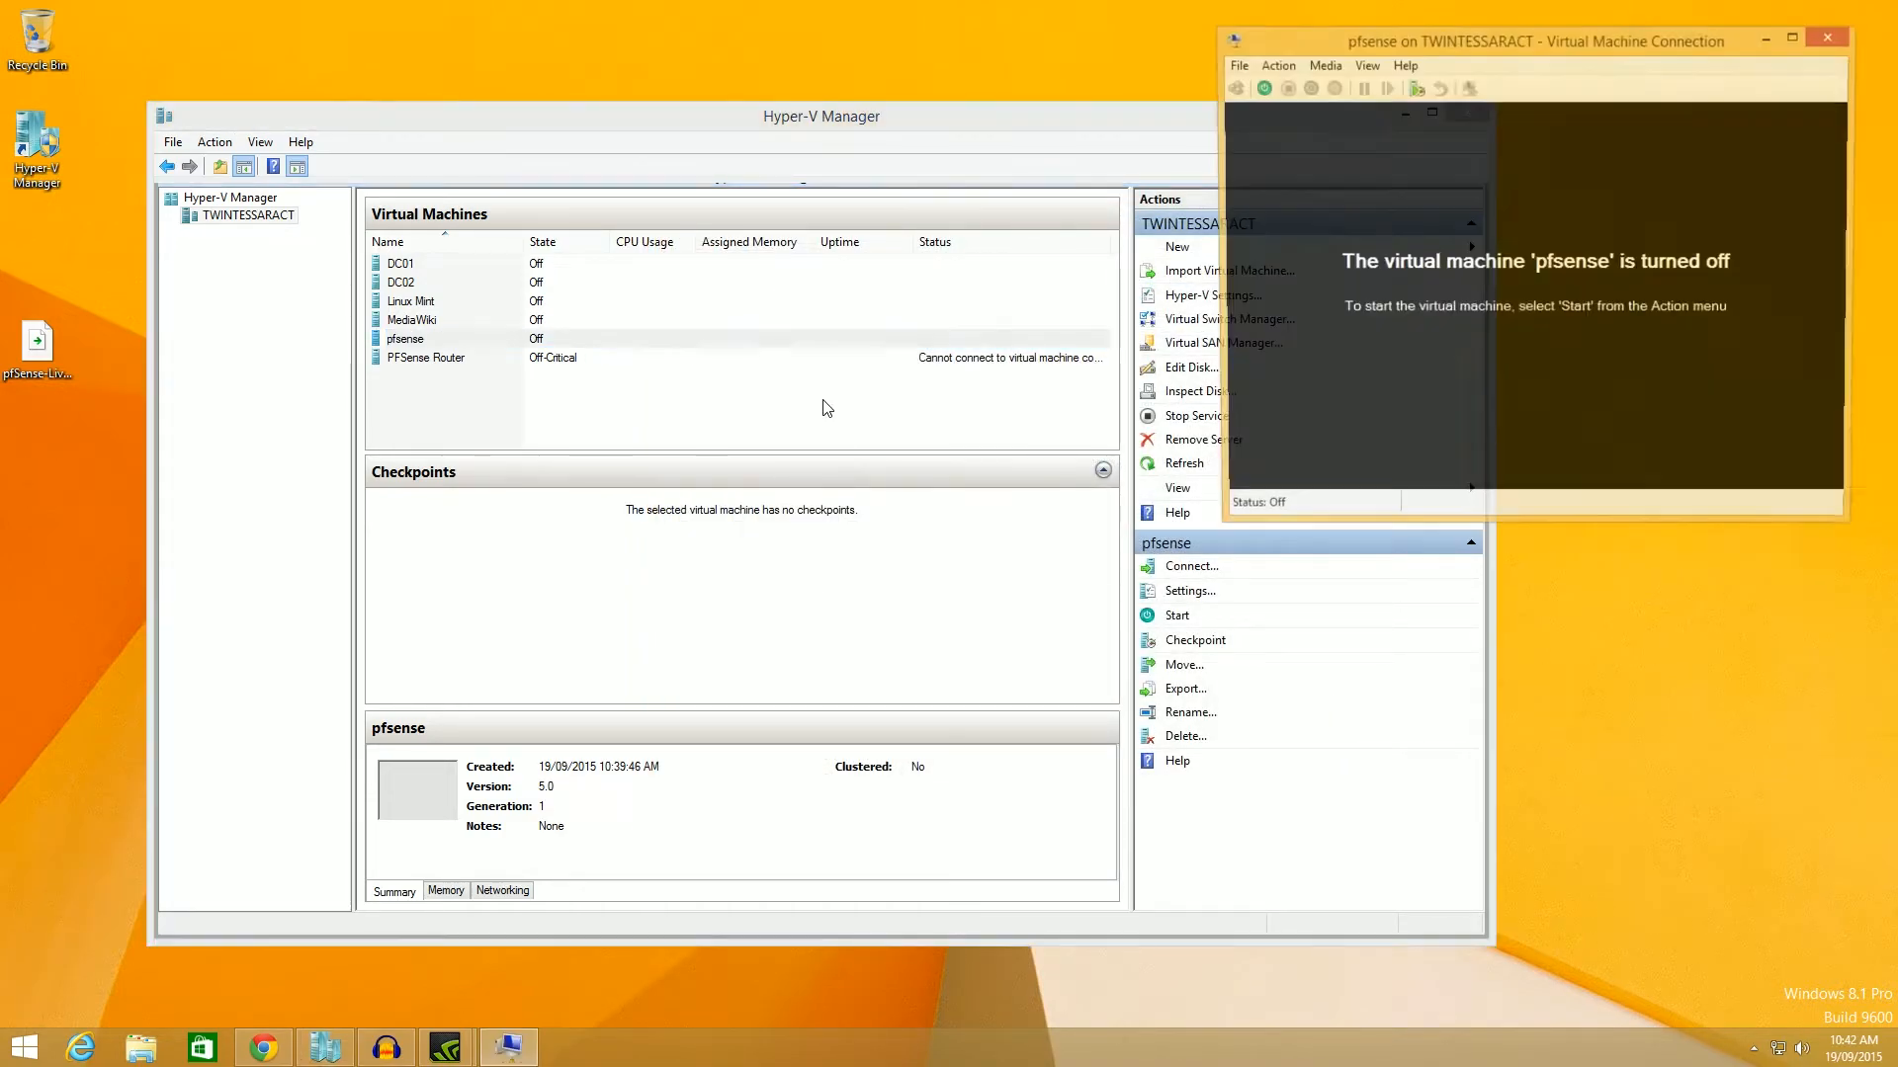
{"action": "left_click_drag", "start_coordinate": [1522, 51], "coordinate": [766, 276]}
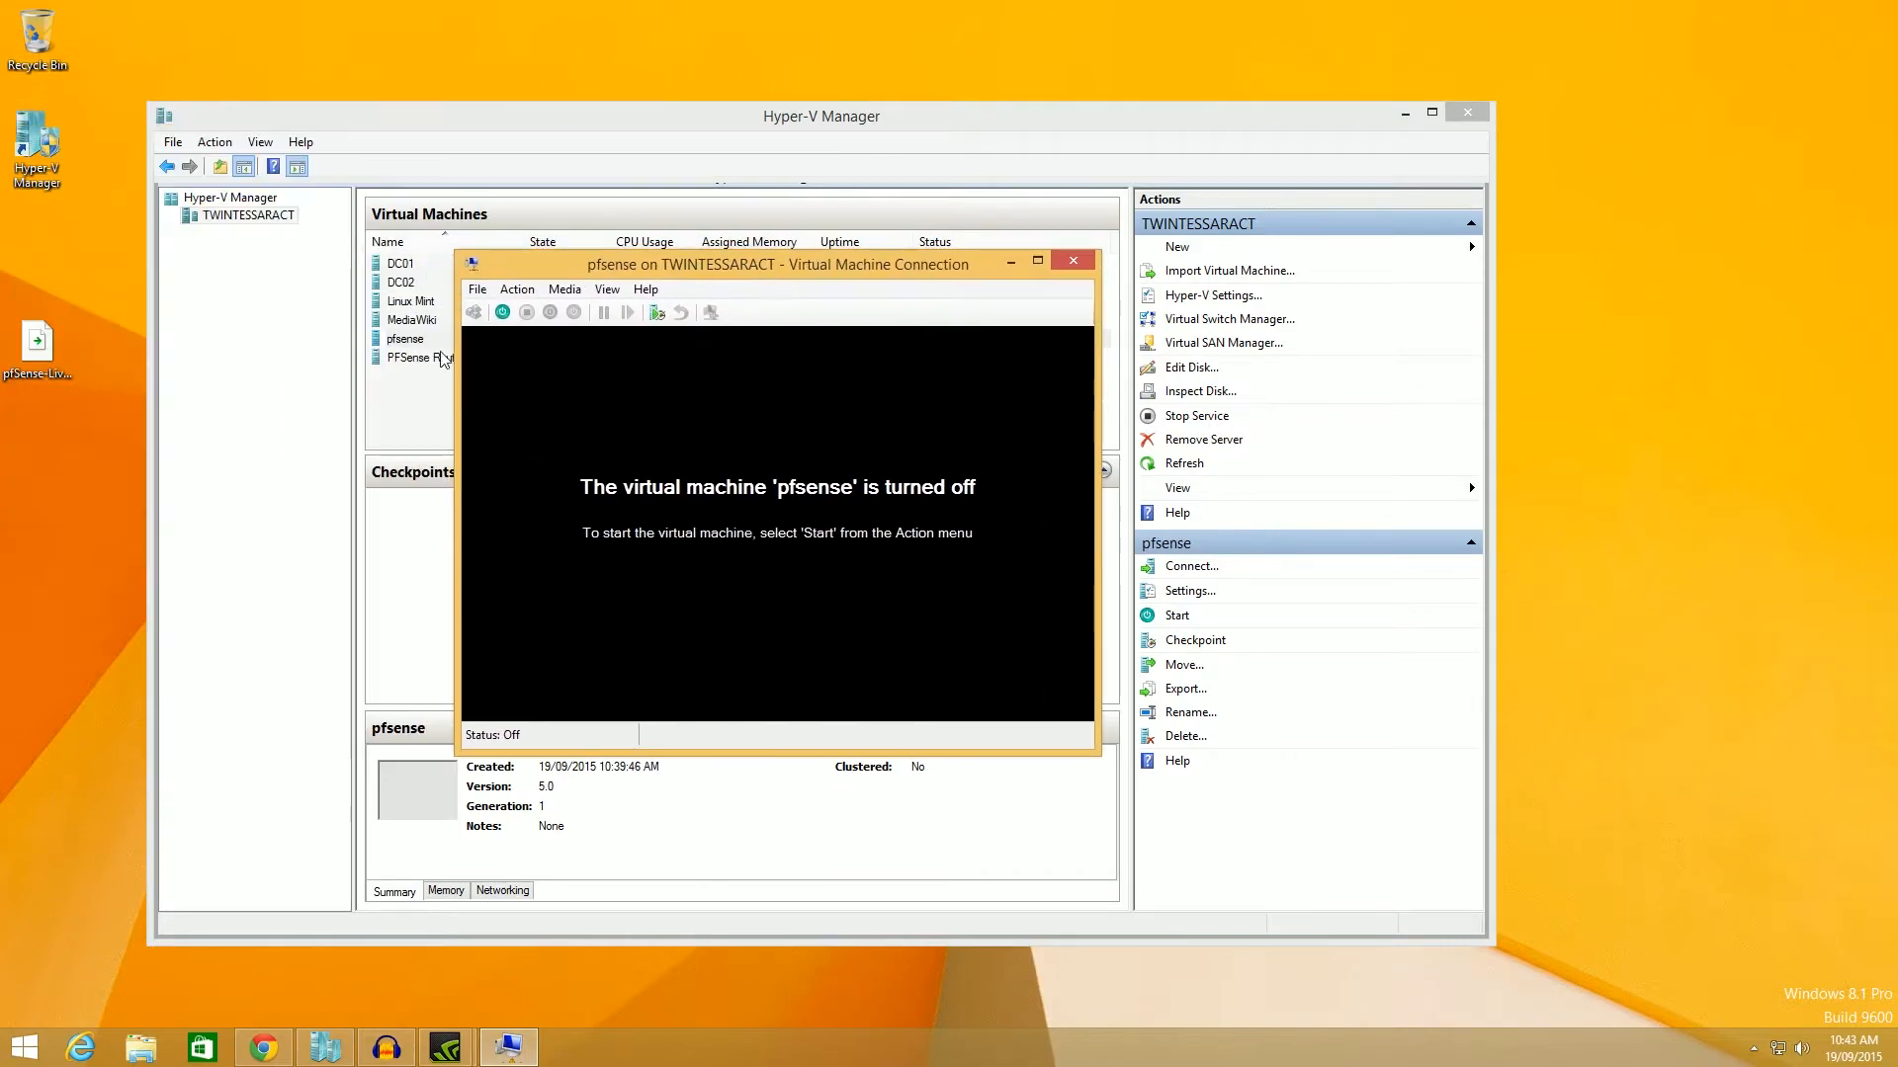
{"action": "mouse_move", "coordinate": [573, 266]}
{"action": "left_mouse_down"}
{"action": "mouse_move", "coordinate": [717, 246]}
{"action": "mouse_move", "coordinate": [1153, 269]}
{"action": "mouse_move", "coordinate": [589, 374]}
{"action": "mouse_move", "coordinate": [571, 300]}
{"action": "left_mouse_up"}
{"action": "left_click", "coordinate": [259, 1050]}
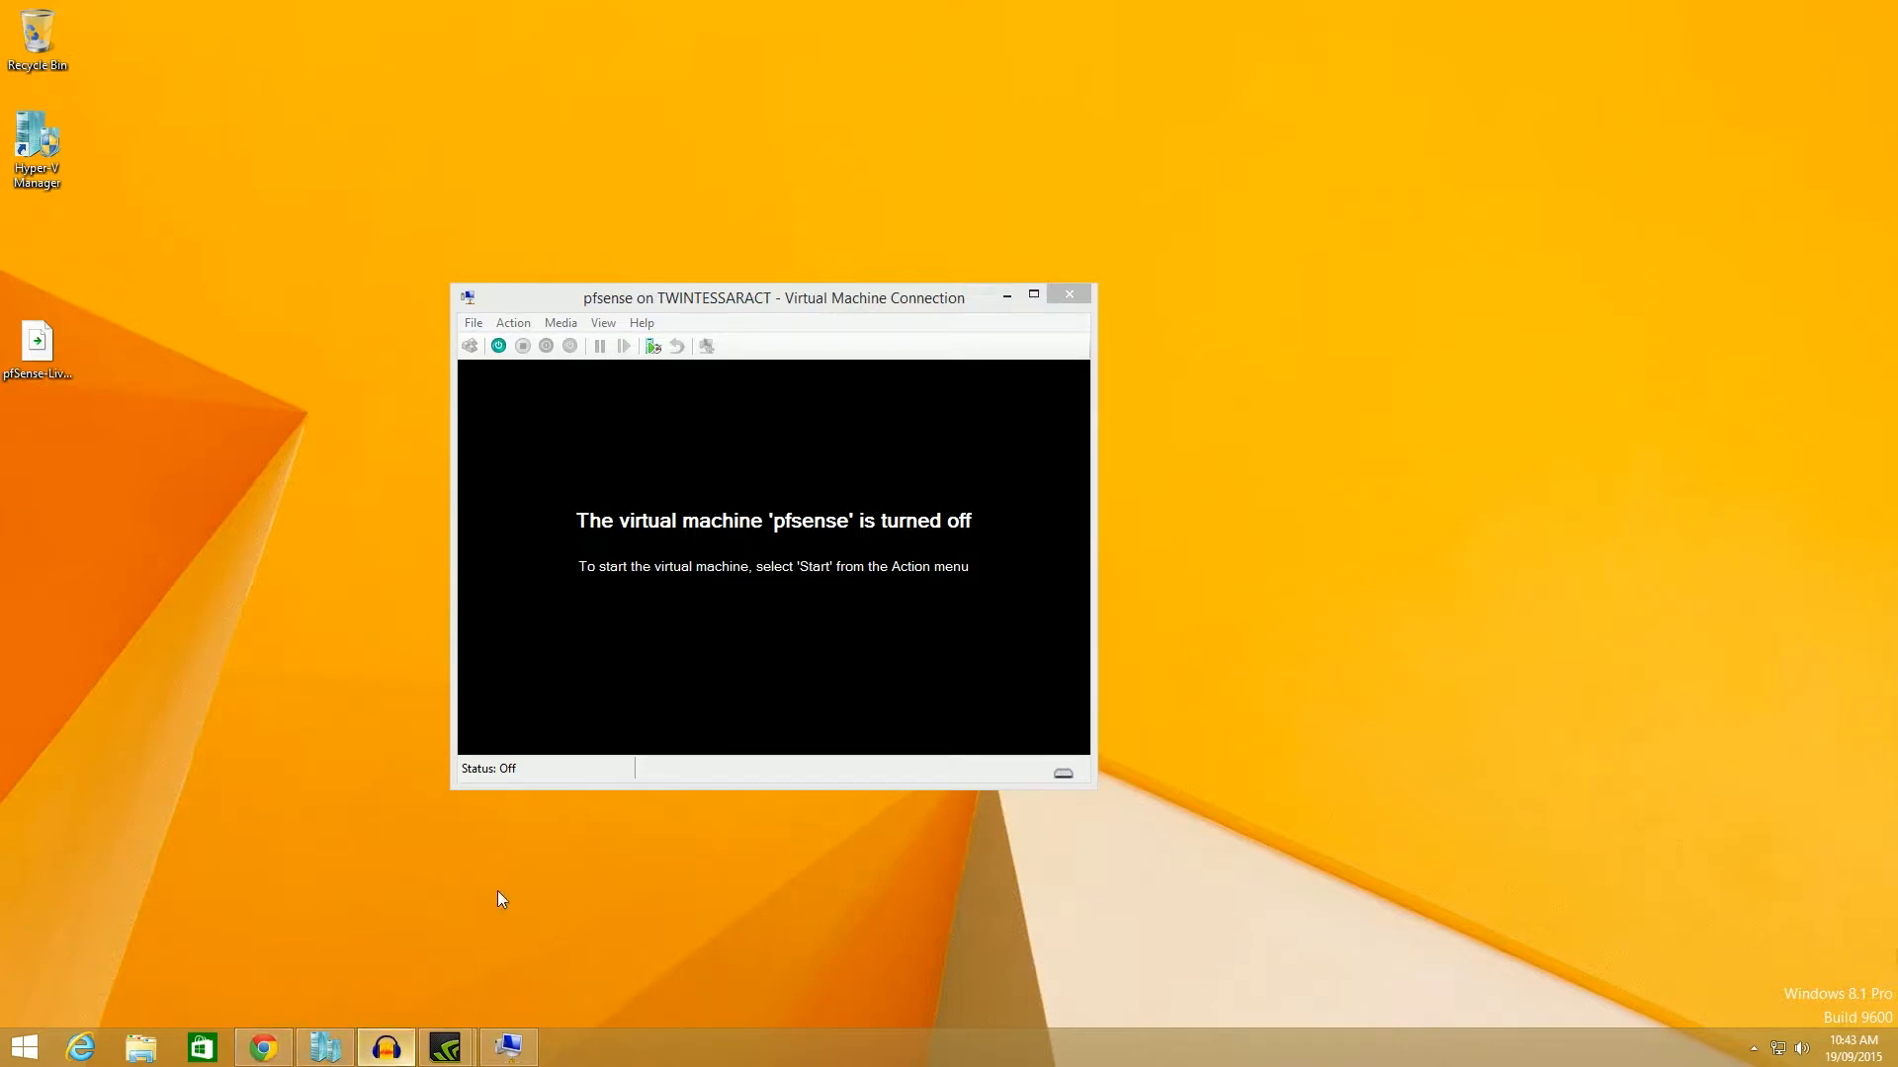
{"action": "left_click", "coordinate": [856, 327]}
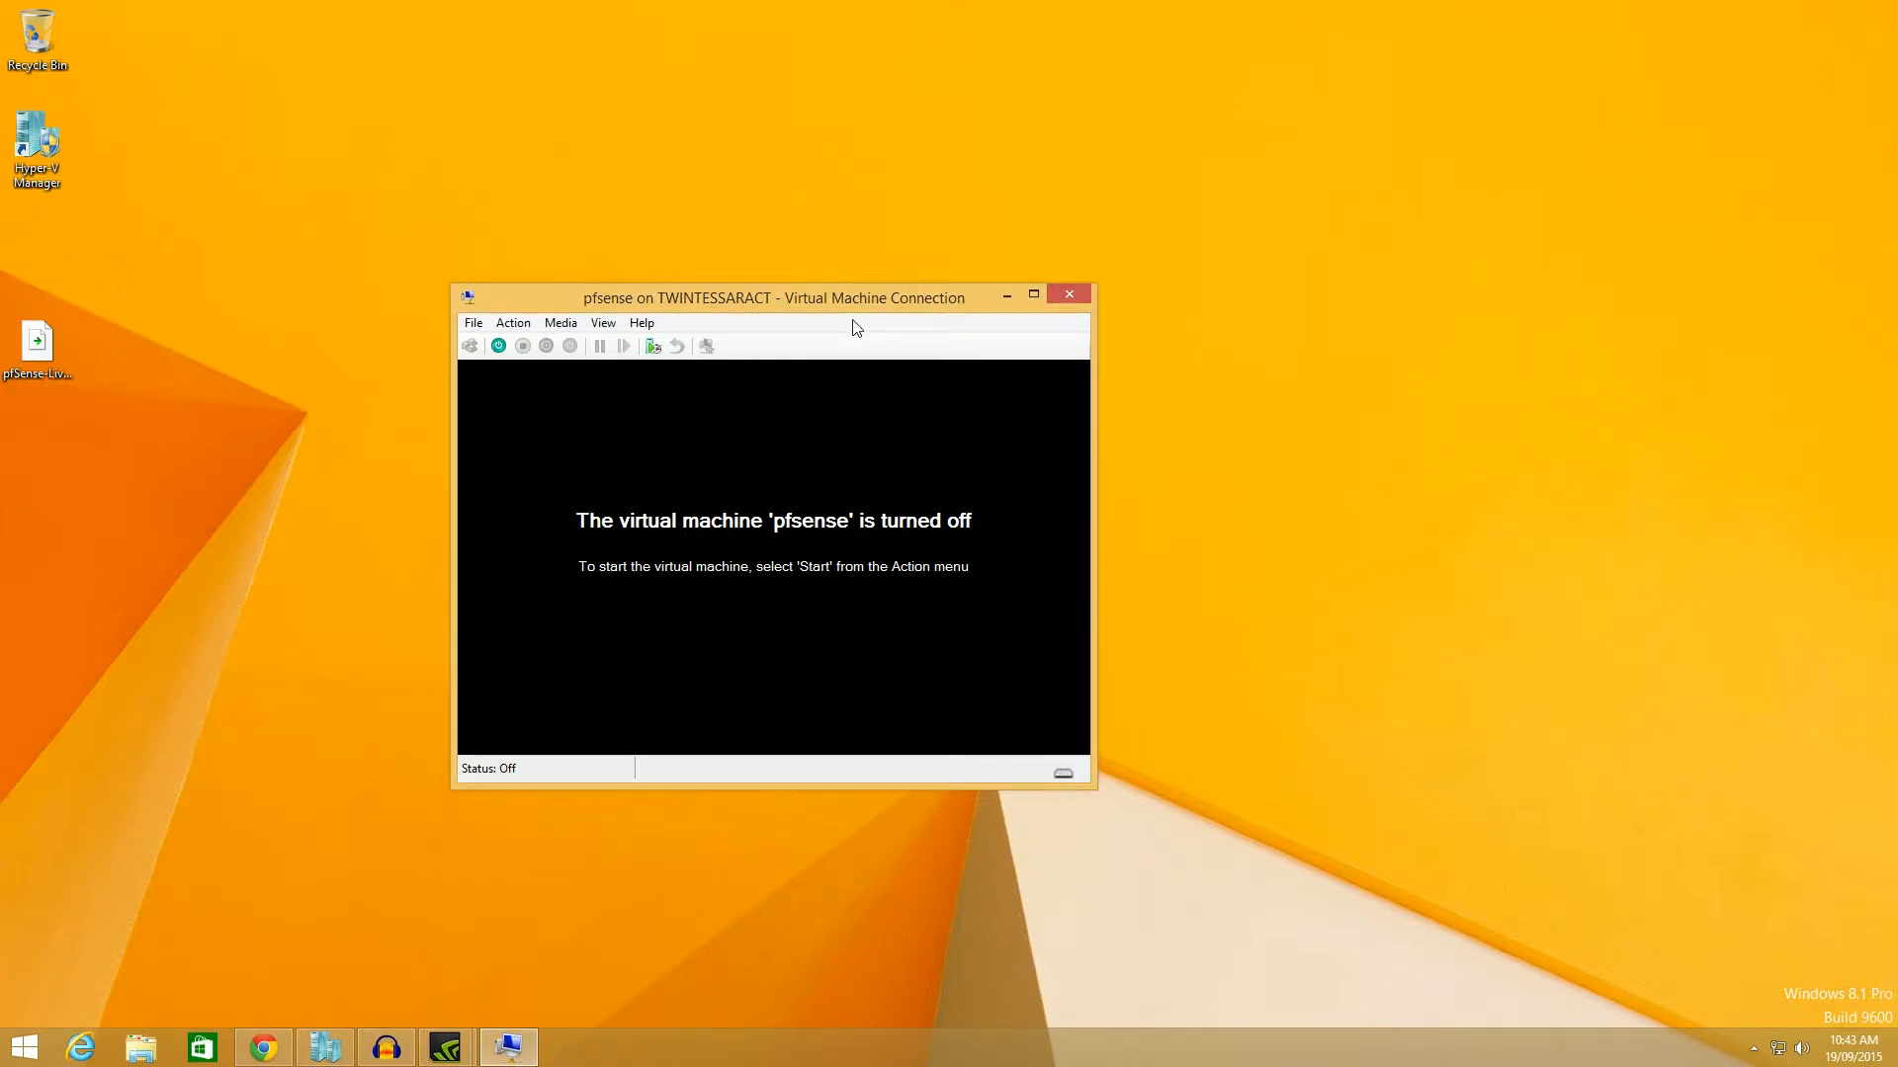
{"action": "left_click", "coordinate": [499, 346]}
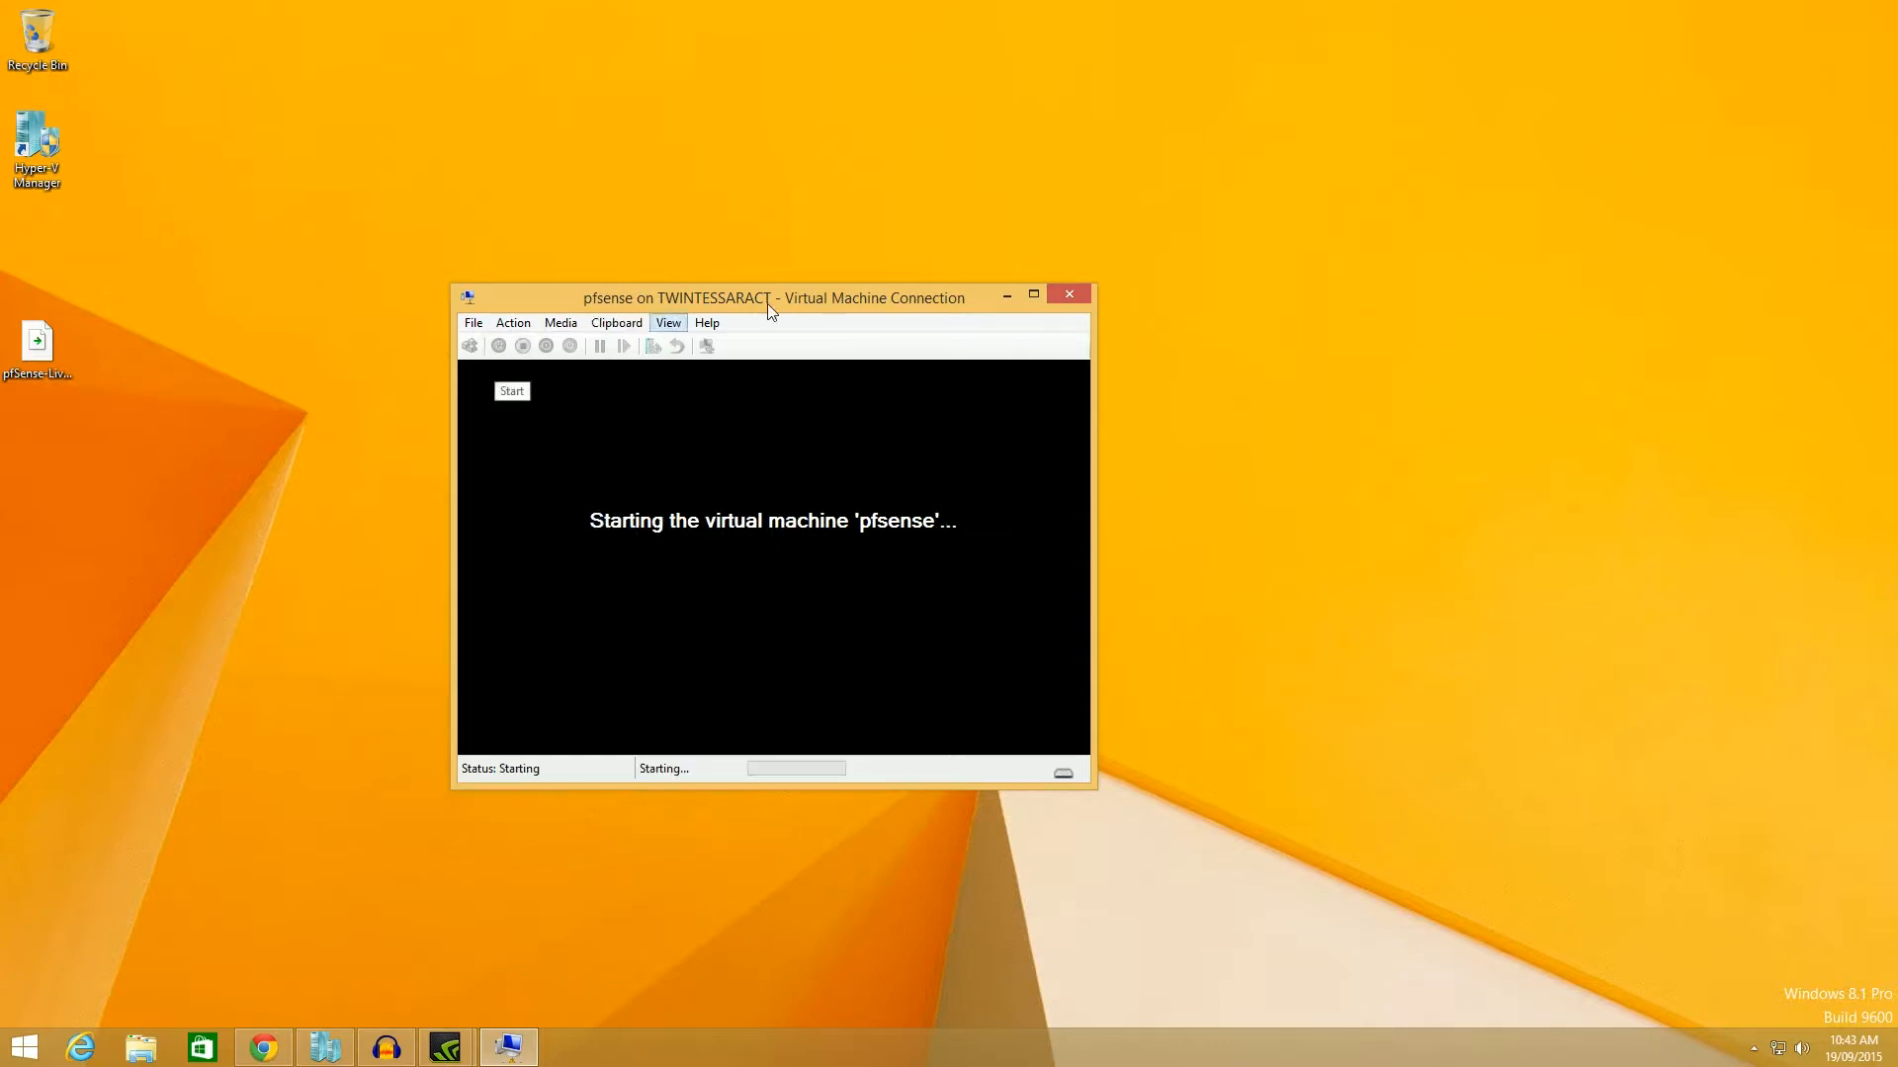
{"action": "left_click_drag", "start_coordinate": [809, 299], "coordinate": [750, 255]}
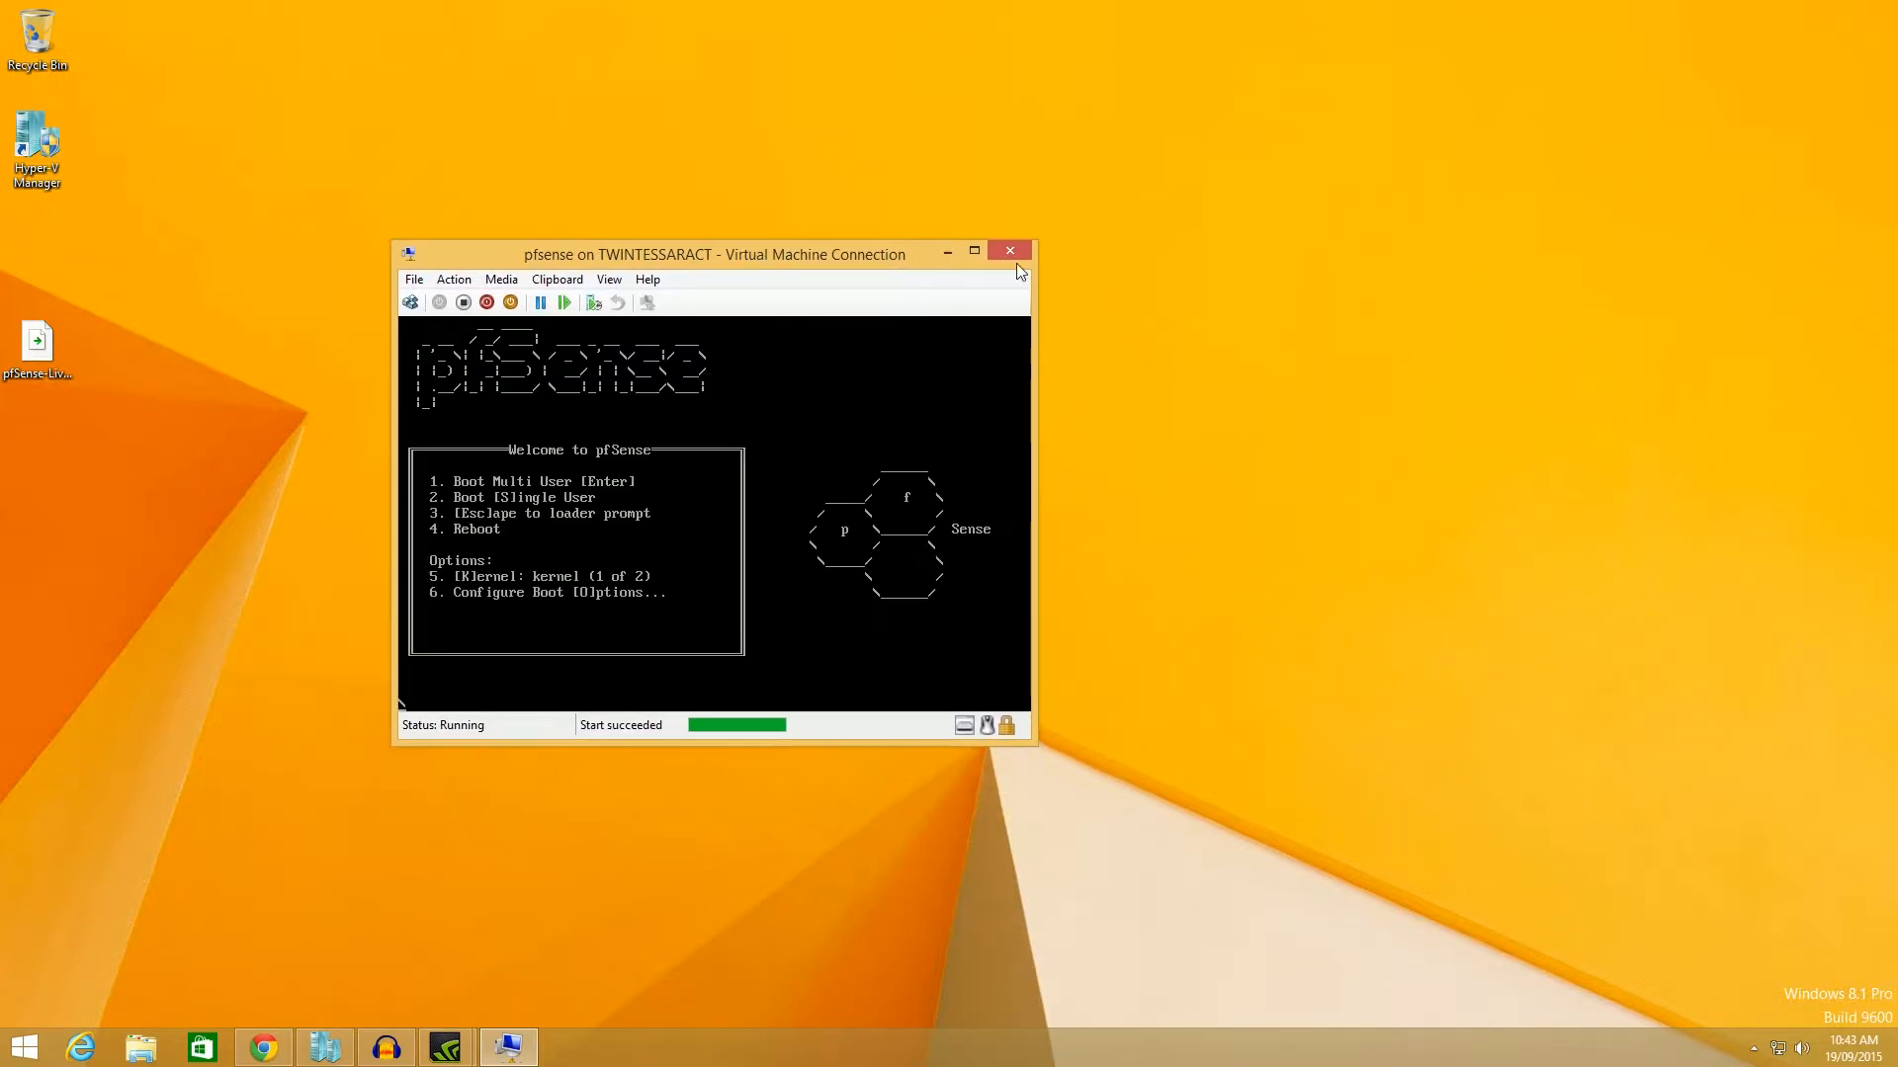
Check the DVD drive's removable media options for the VM.
{"action": "key", "text": "alt+Tab"}
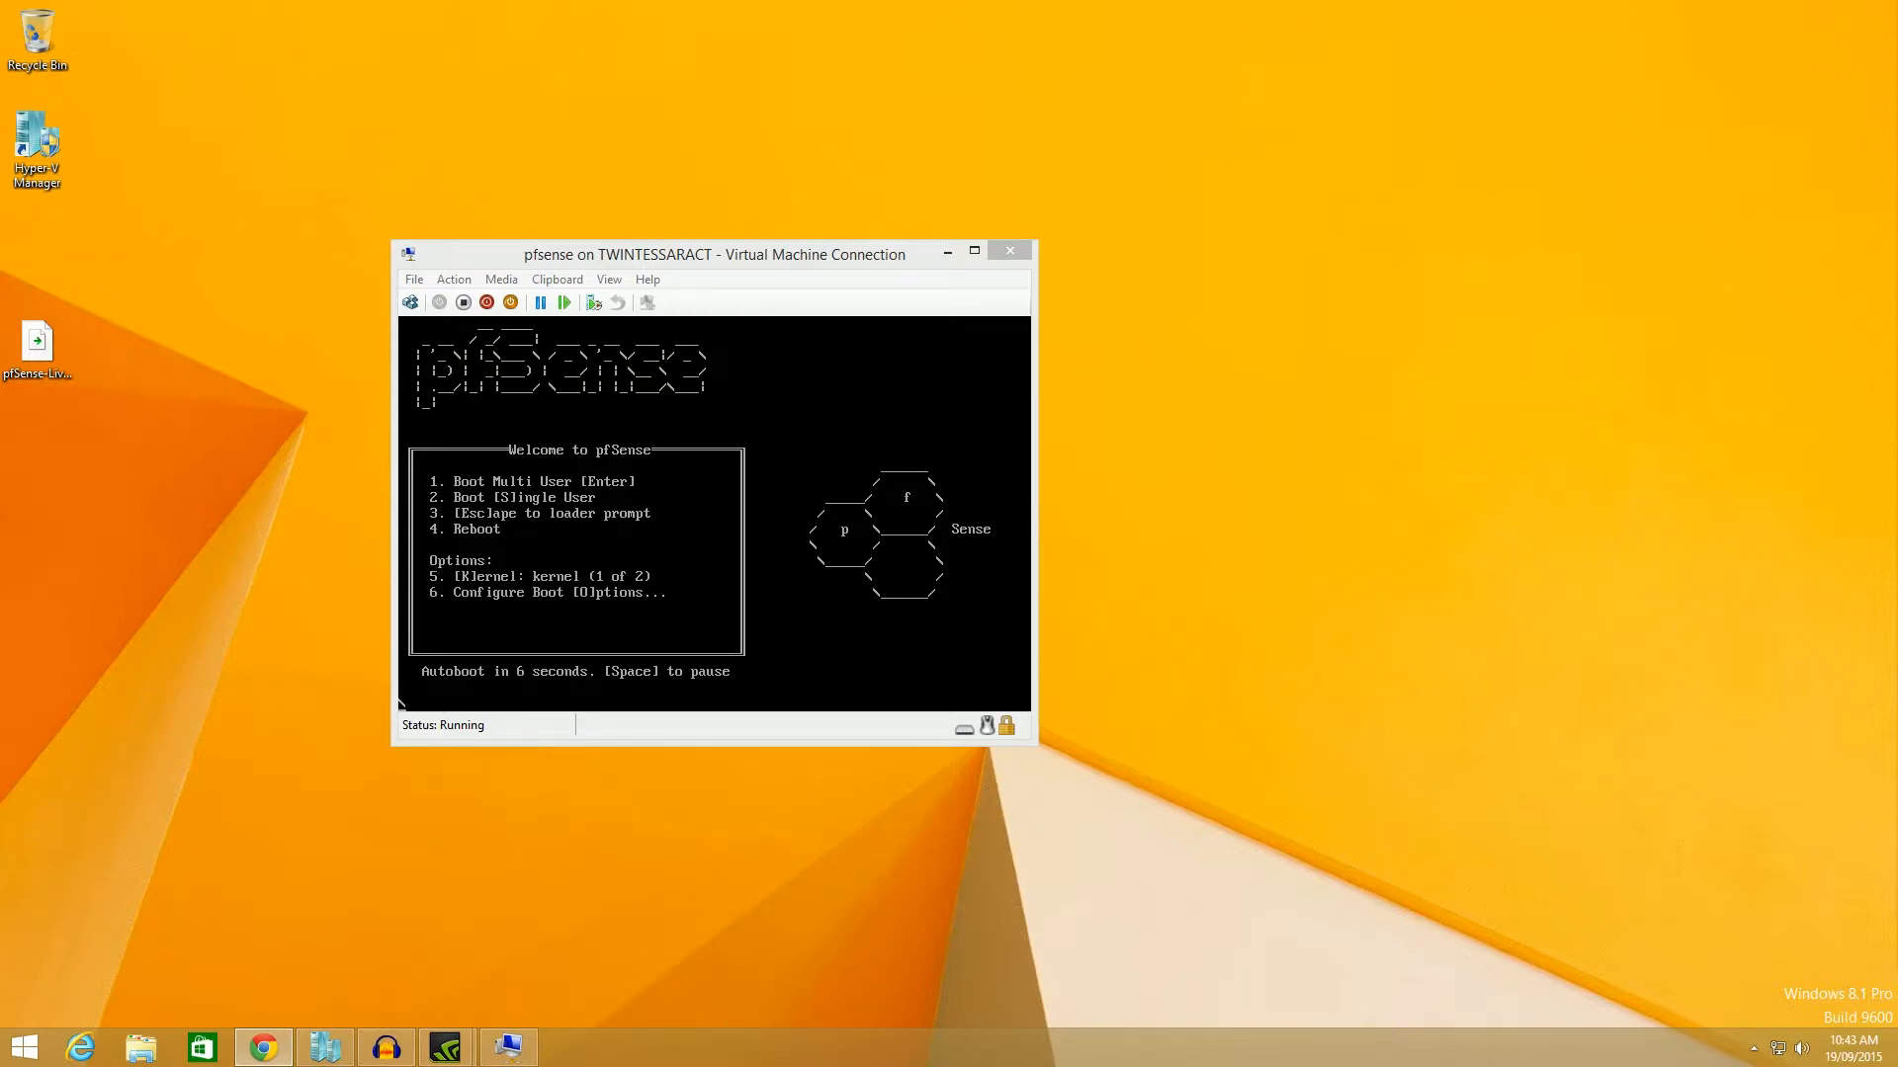
{"action": "left_click", "coordinate": [631, 259]}
{"action": "left_click", "coordinate": [501, 279]}
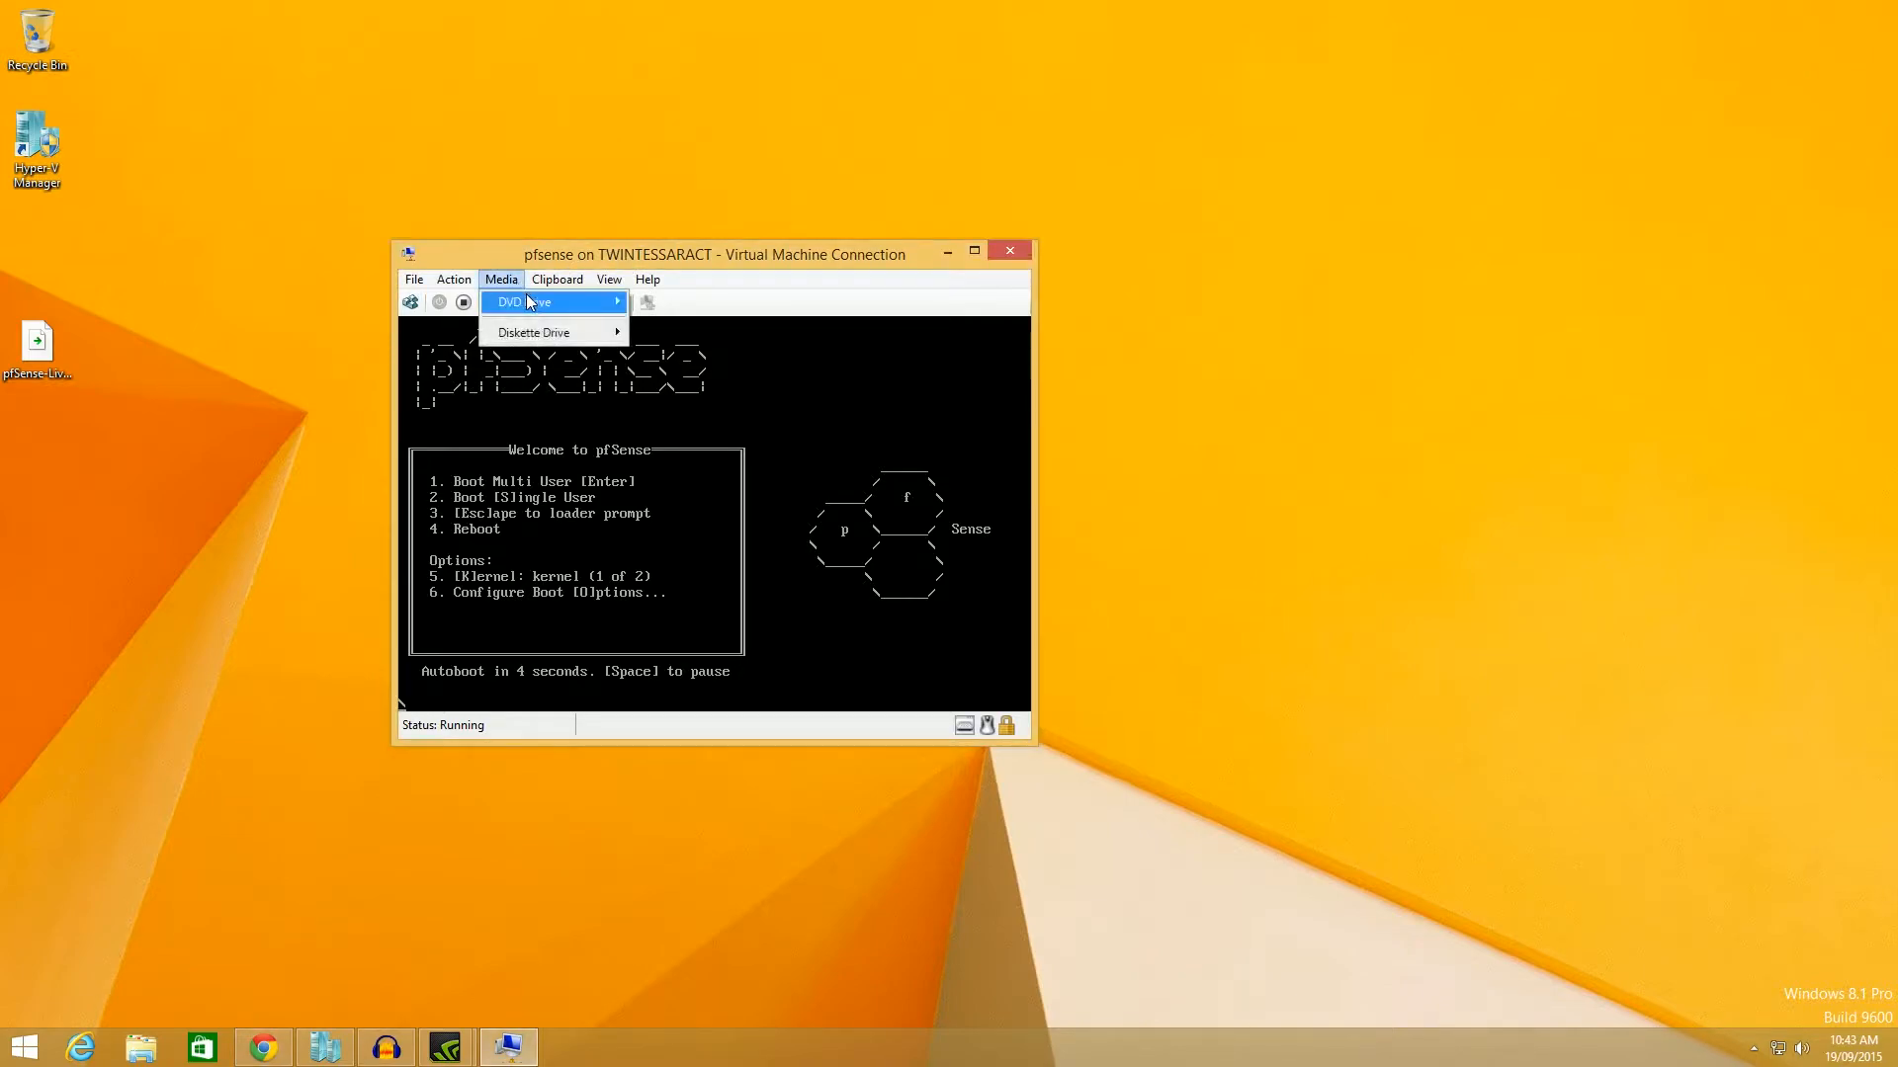
{"action": "mouse_move", "coordinate": [593, 303]}
{"action": "left_click", "coordinate": [610, 249]}
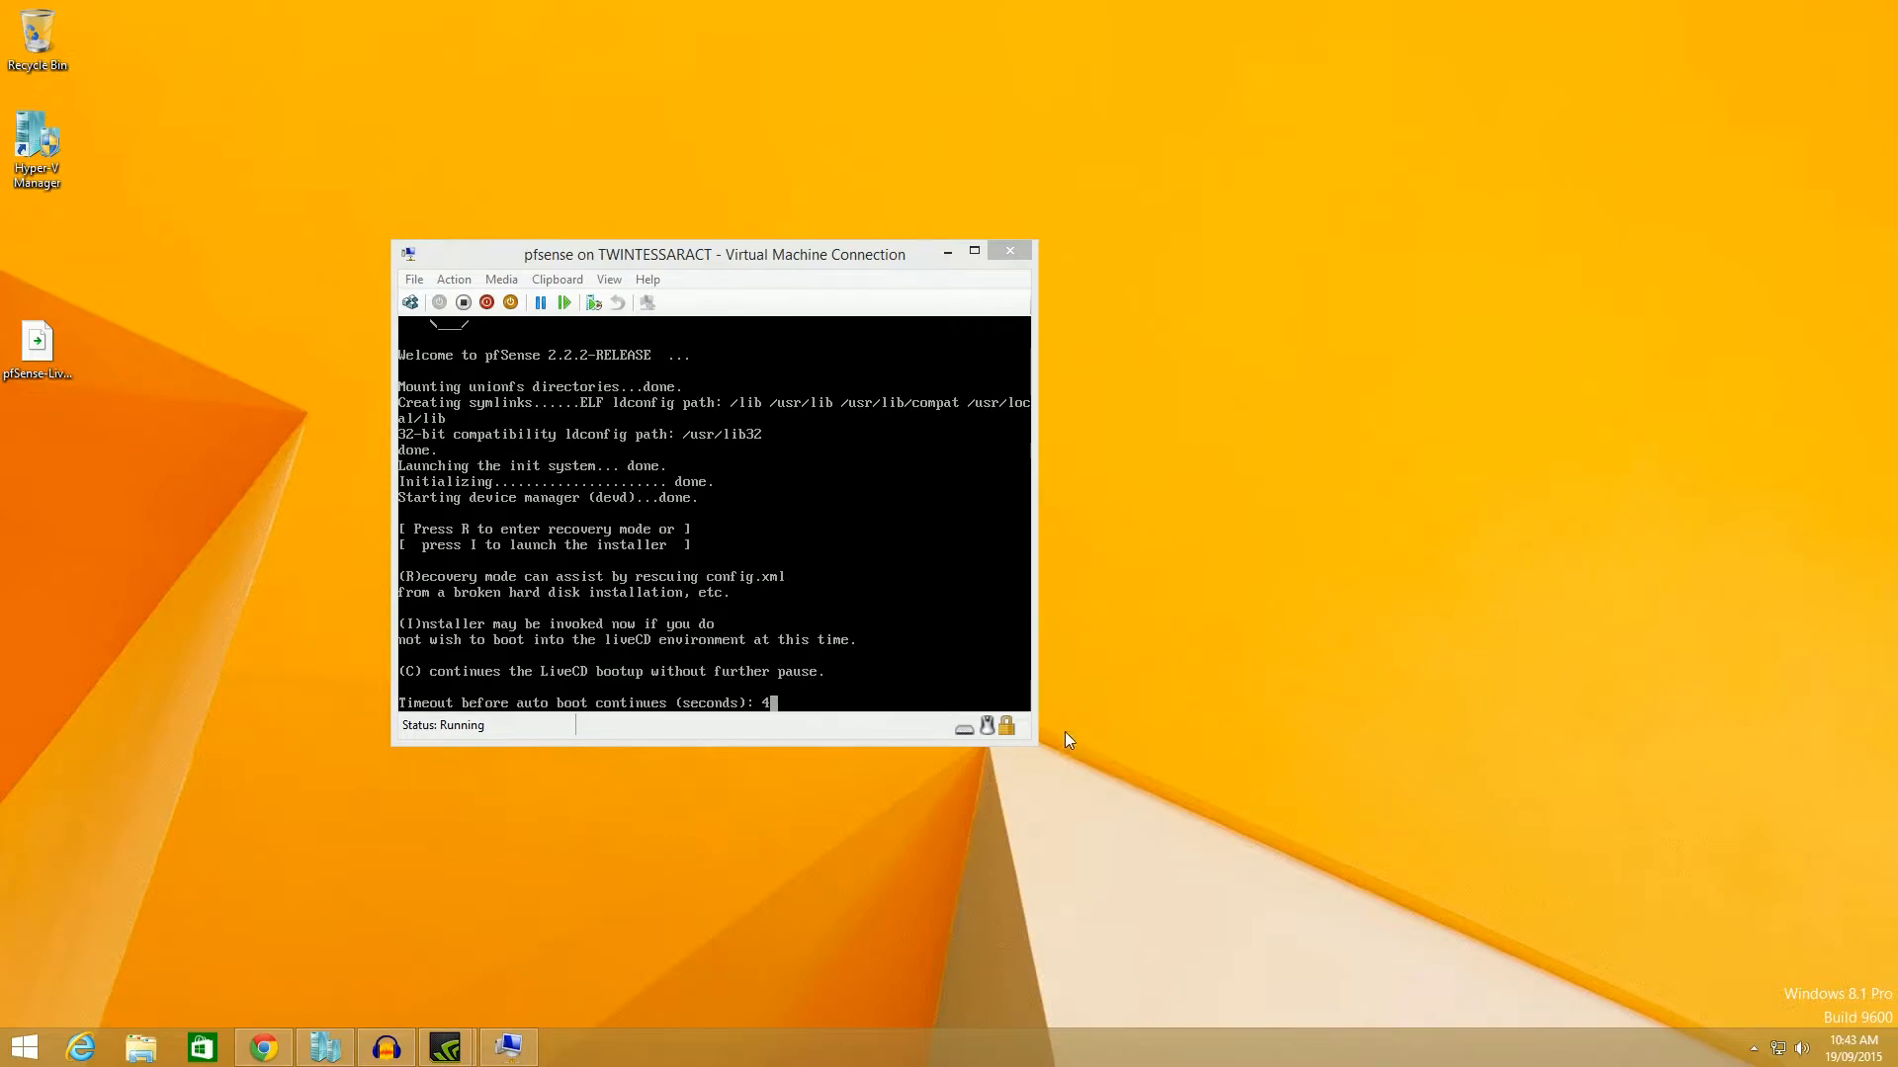
Launch the pfSense installer with 'I' at the boot prompt, then show the Start screen.
{"action": "left_click", "coordinate": [785, 621]}
{"action": "key", "text": "i"}
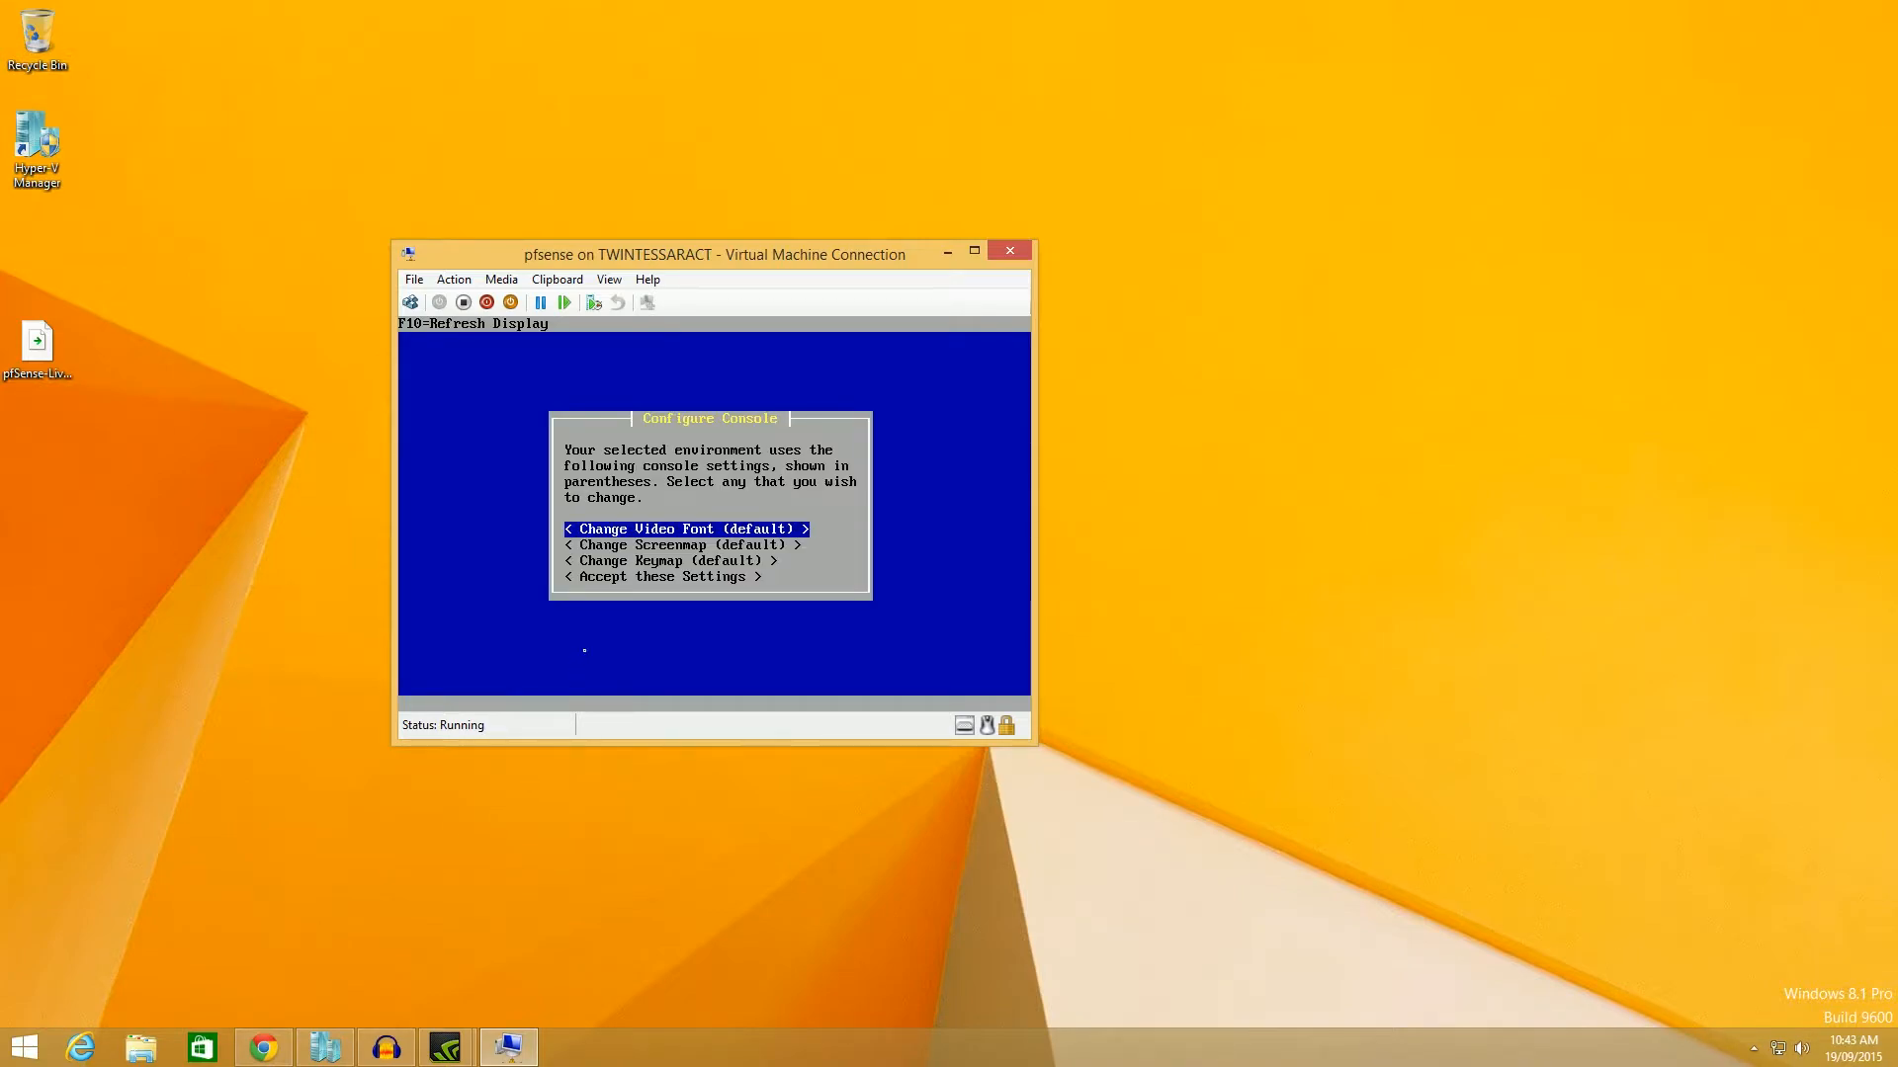
{"action": "key", "text": "super"}
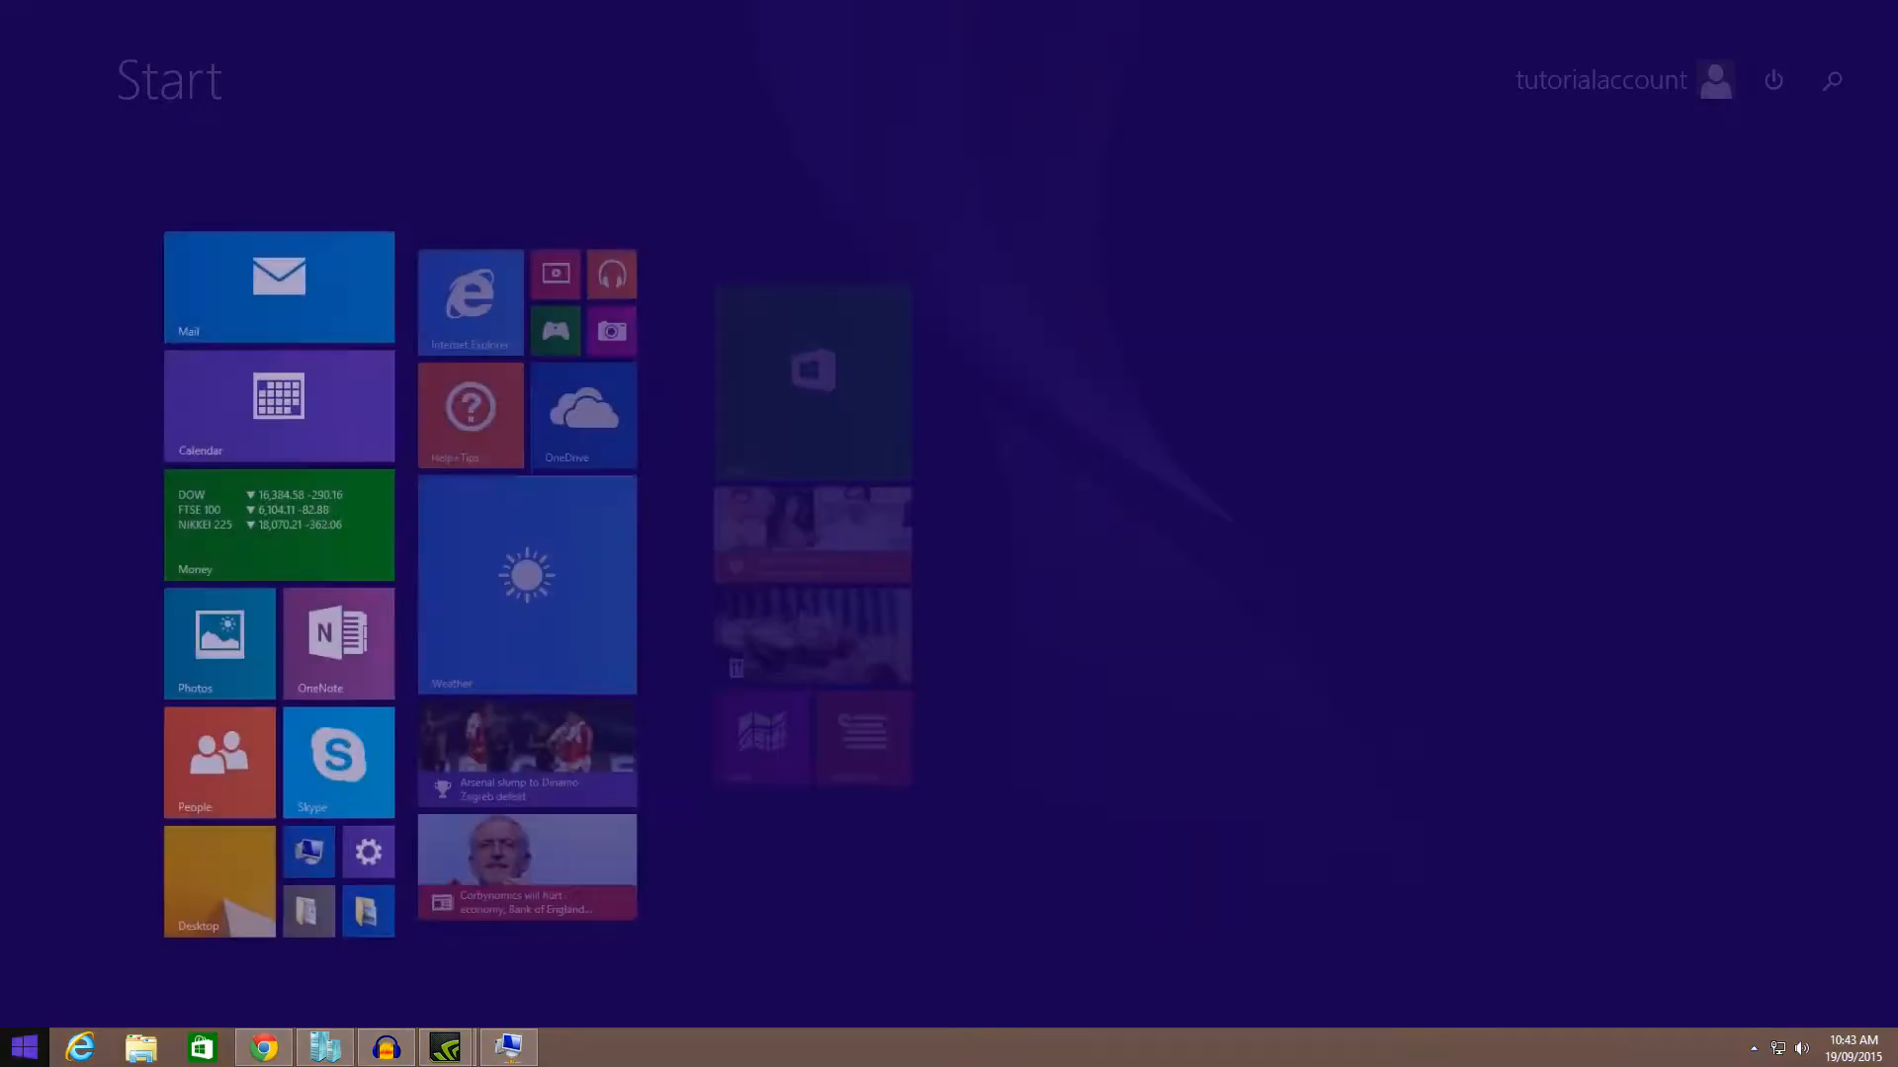
Launch WordPad and type the line 'OK set hw.cflush_disable=1'.
{"action": "type", "text": "wordpad"}
{"action": "key", "text": "Return"}
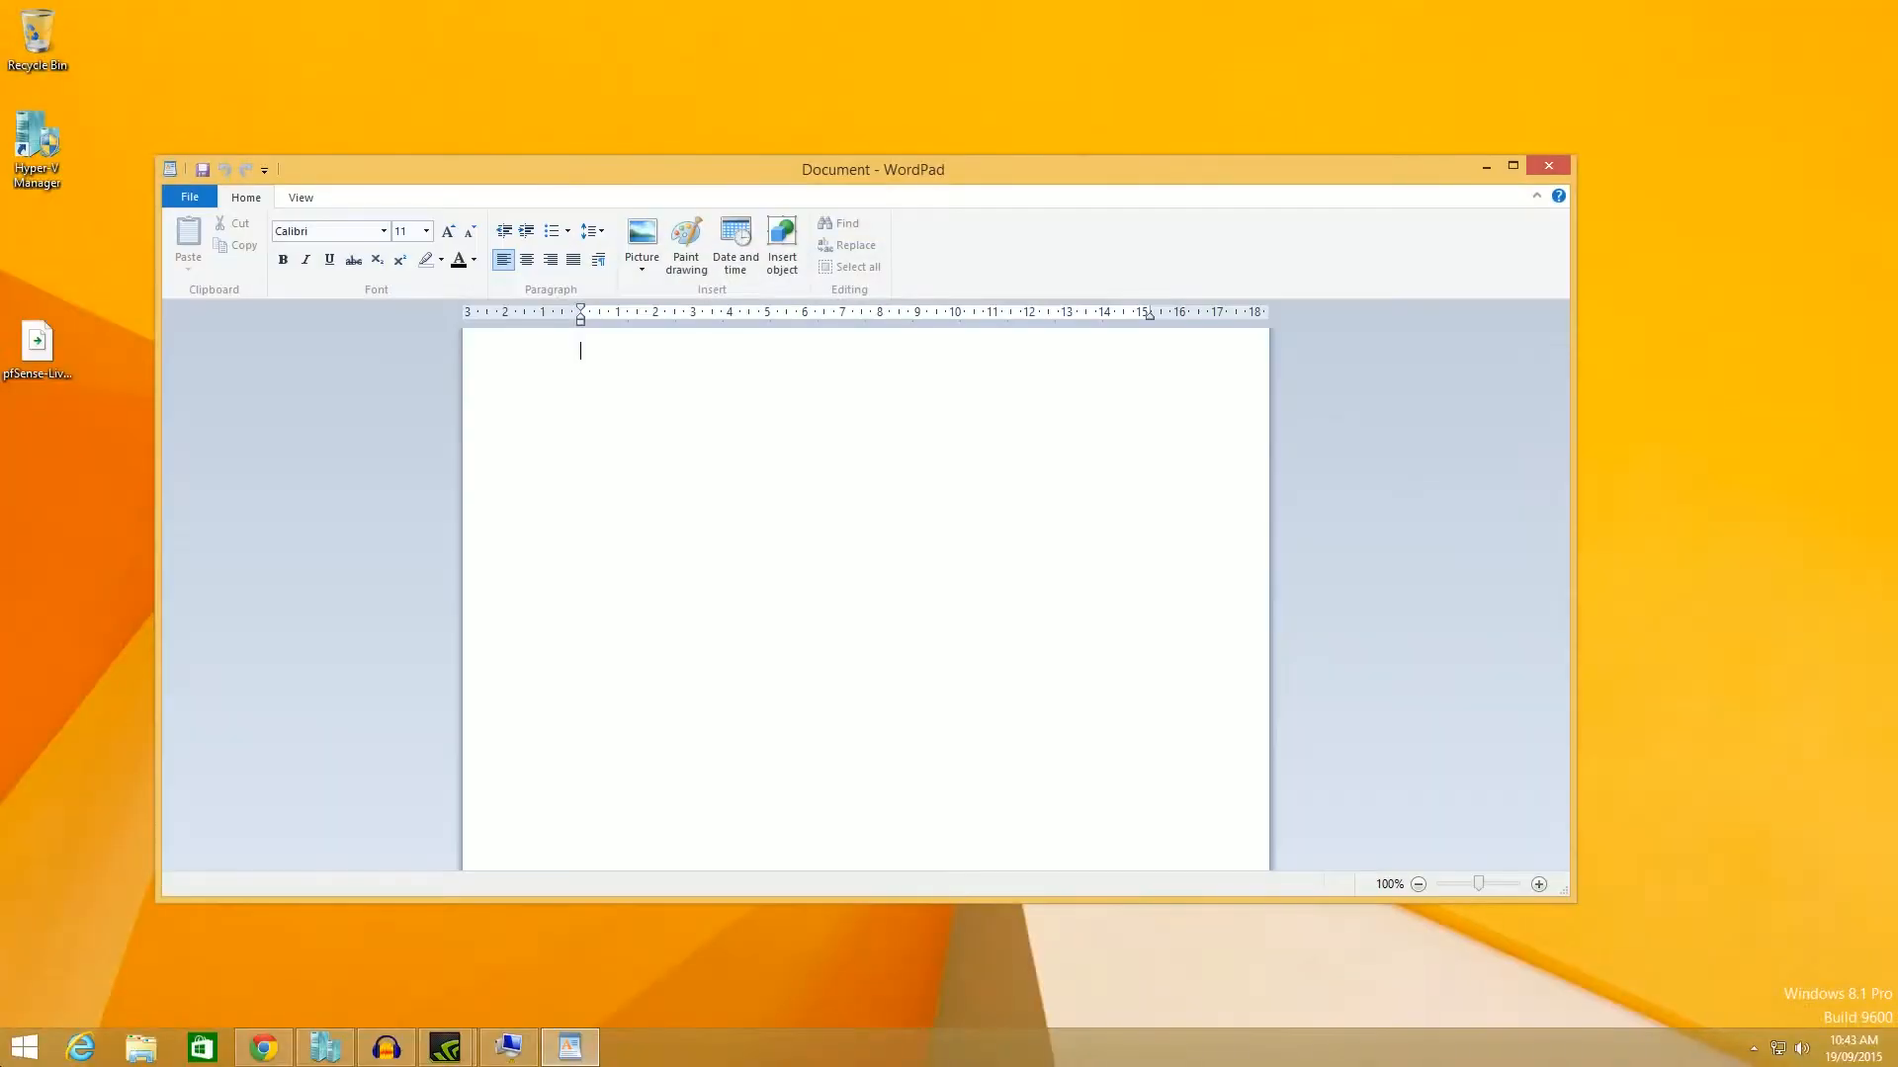
{"action": "type", "text": "OK set hw"}
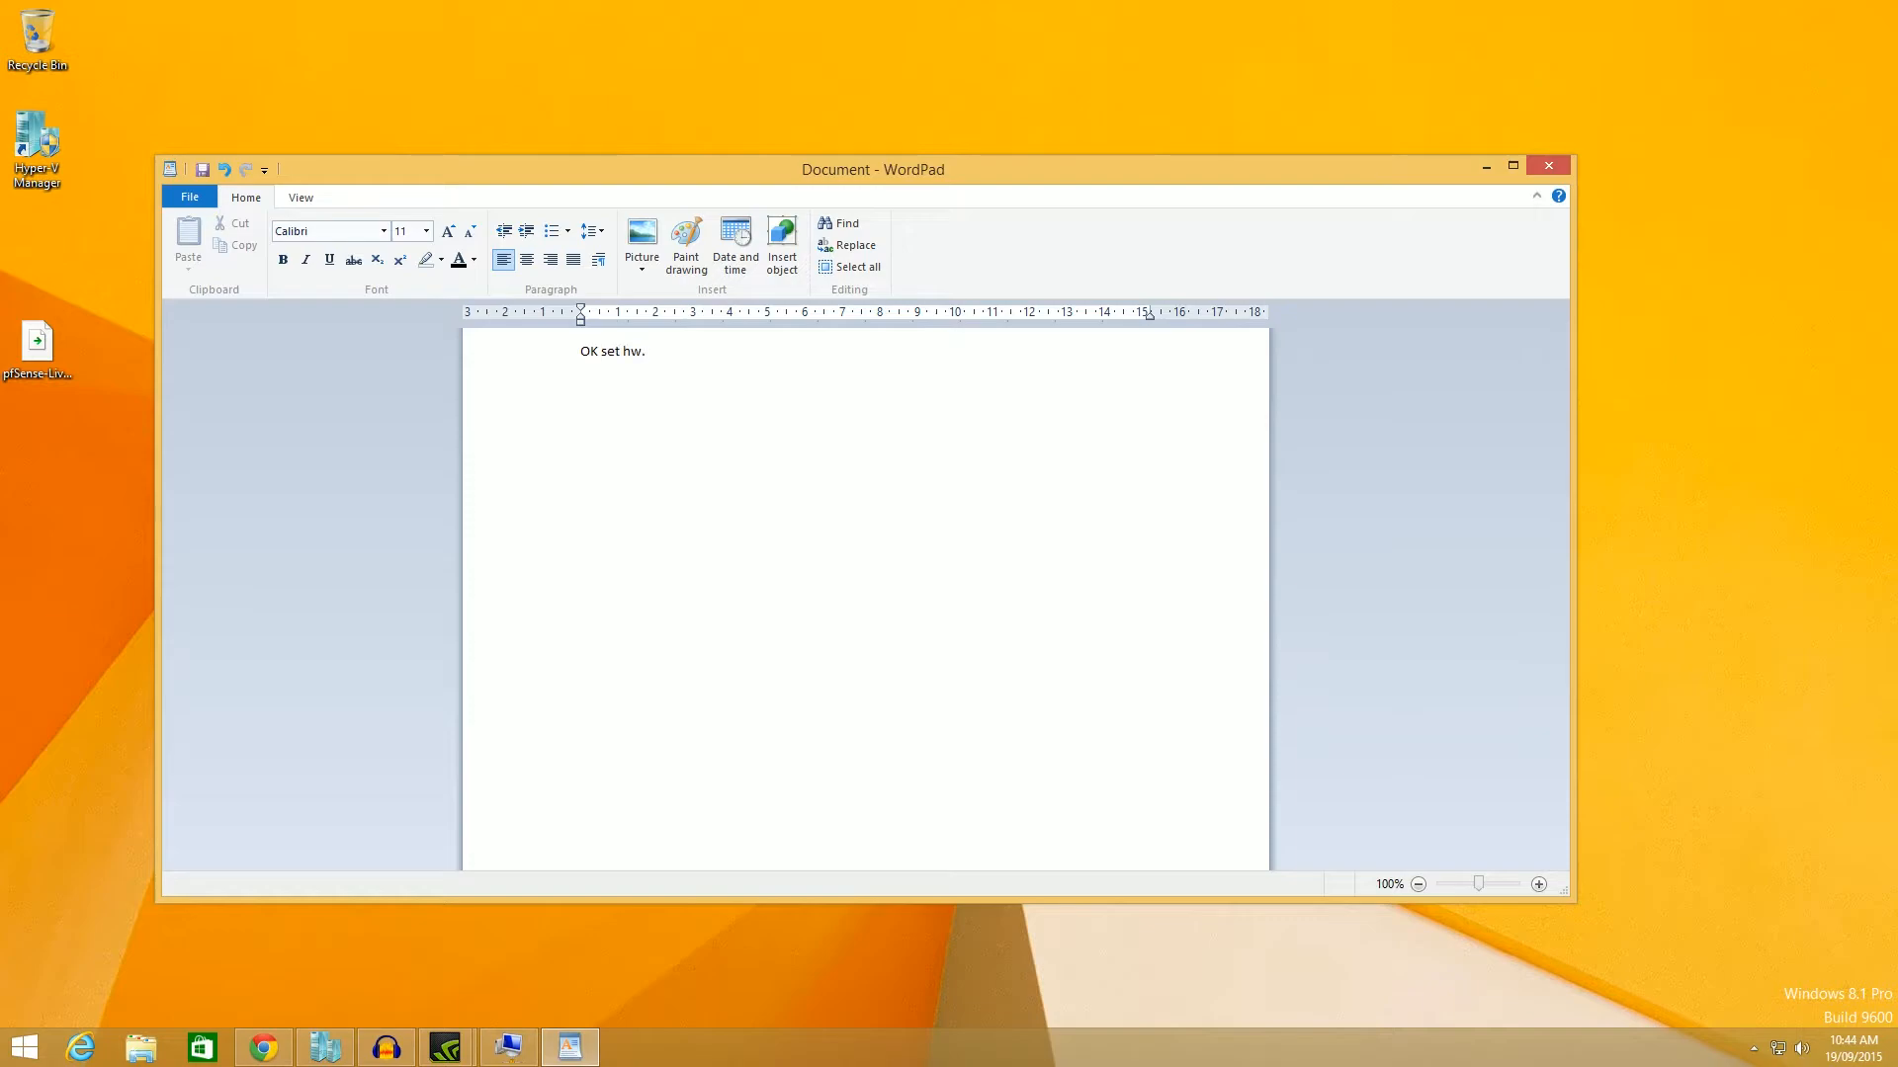
{"action": "type", "text": ".cflush_disable"}
{"action": "key", "text": "BackSpace"}
{"action": "type", "text": "=1"}
Add the line 'OK Boot' on a new line, then close WordPad without saving.
{"action": "left_click_drag", "start_coordinate": [805, 392], "coordinate": [988, 527]}
{"action": "key", "text": "Return"}
{"action": "type", "text": "OK Boot"}
{"action": "left_click", "coordinate": [1547, 165]}
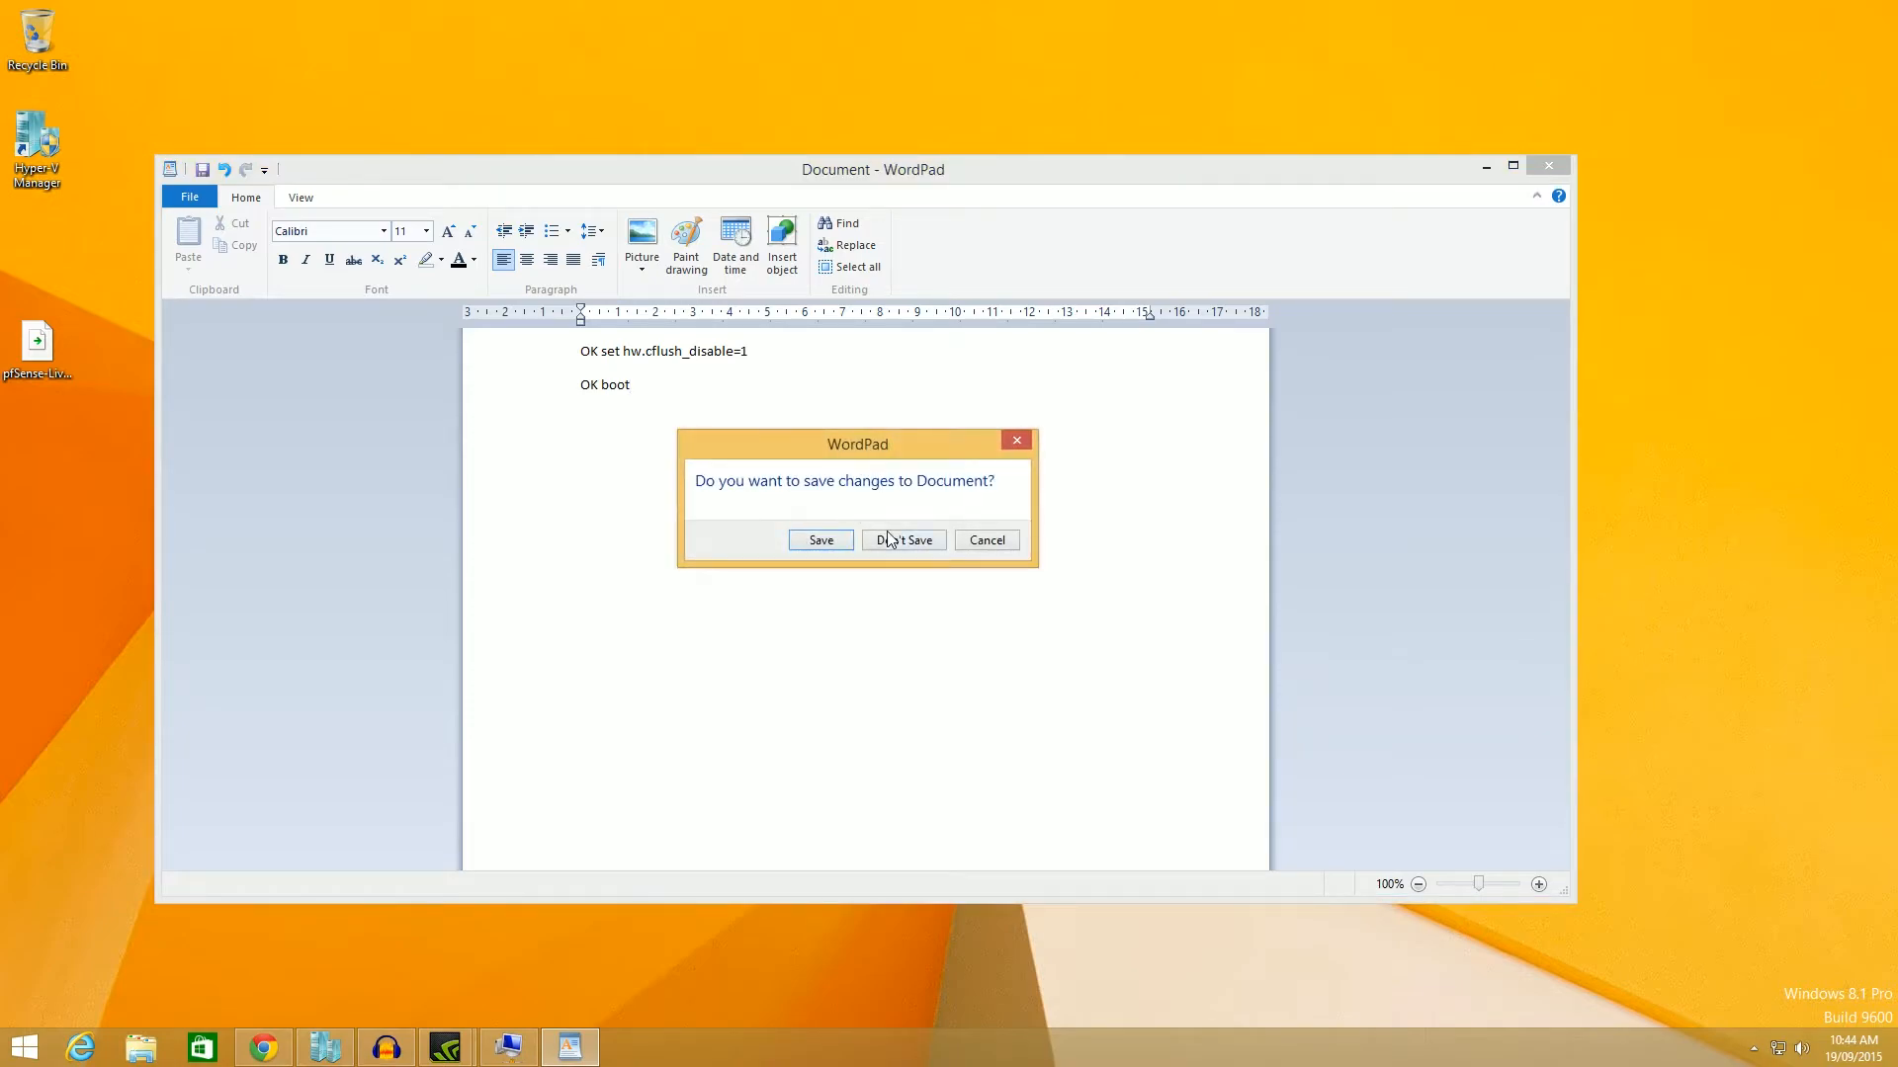
{"action": "left_click", "coordinate": [892, 538]}
Check the video font option, then choose Accept these Settings in Configure Console.
{"action": "left_click_drag", "start_coordinate": [749, 252], "coordinate": [979, 276]}
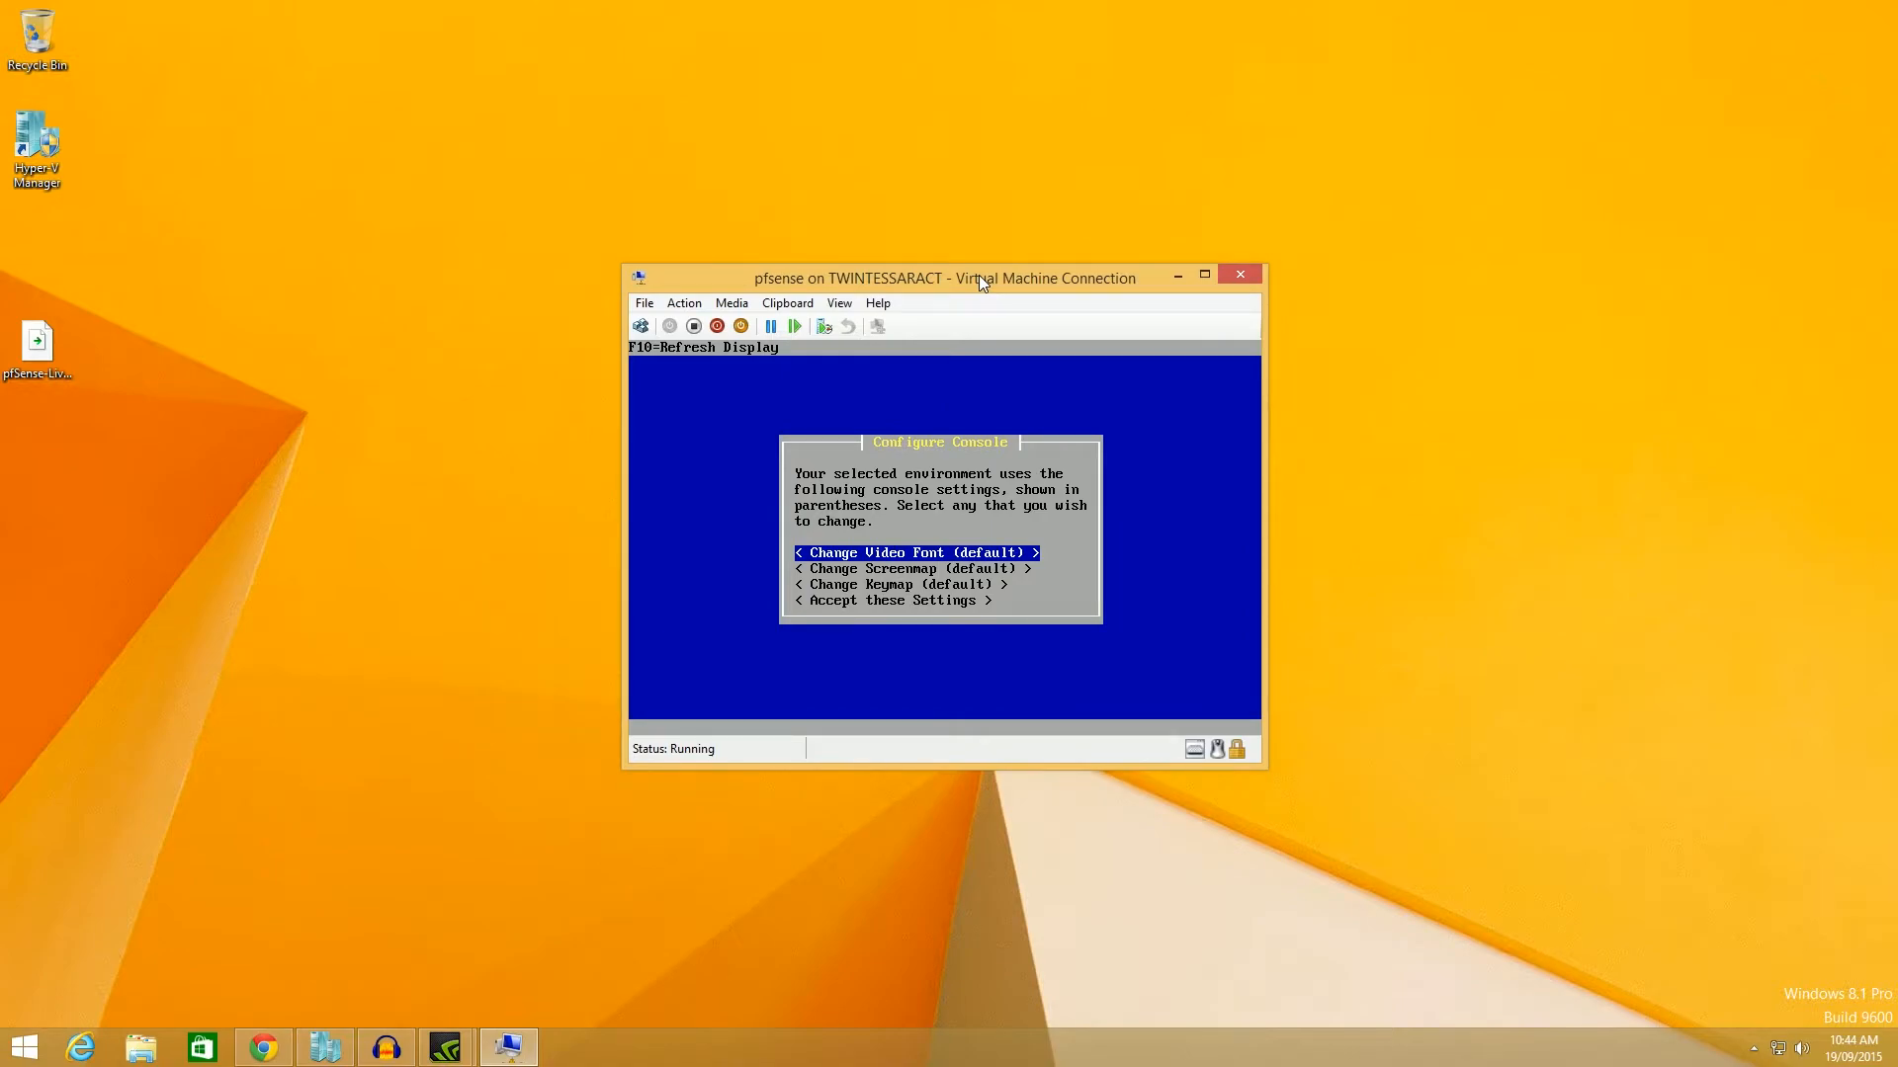
{"action": "key", "text": "Down"}
{"action": "key", "text": "Down"}
{"action": "key", "text": "Down"}
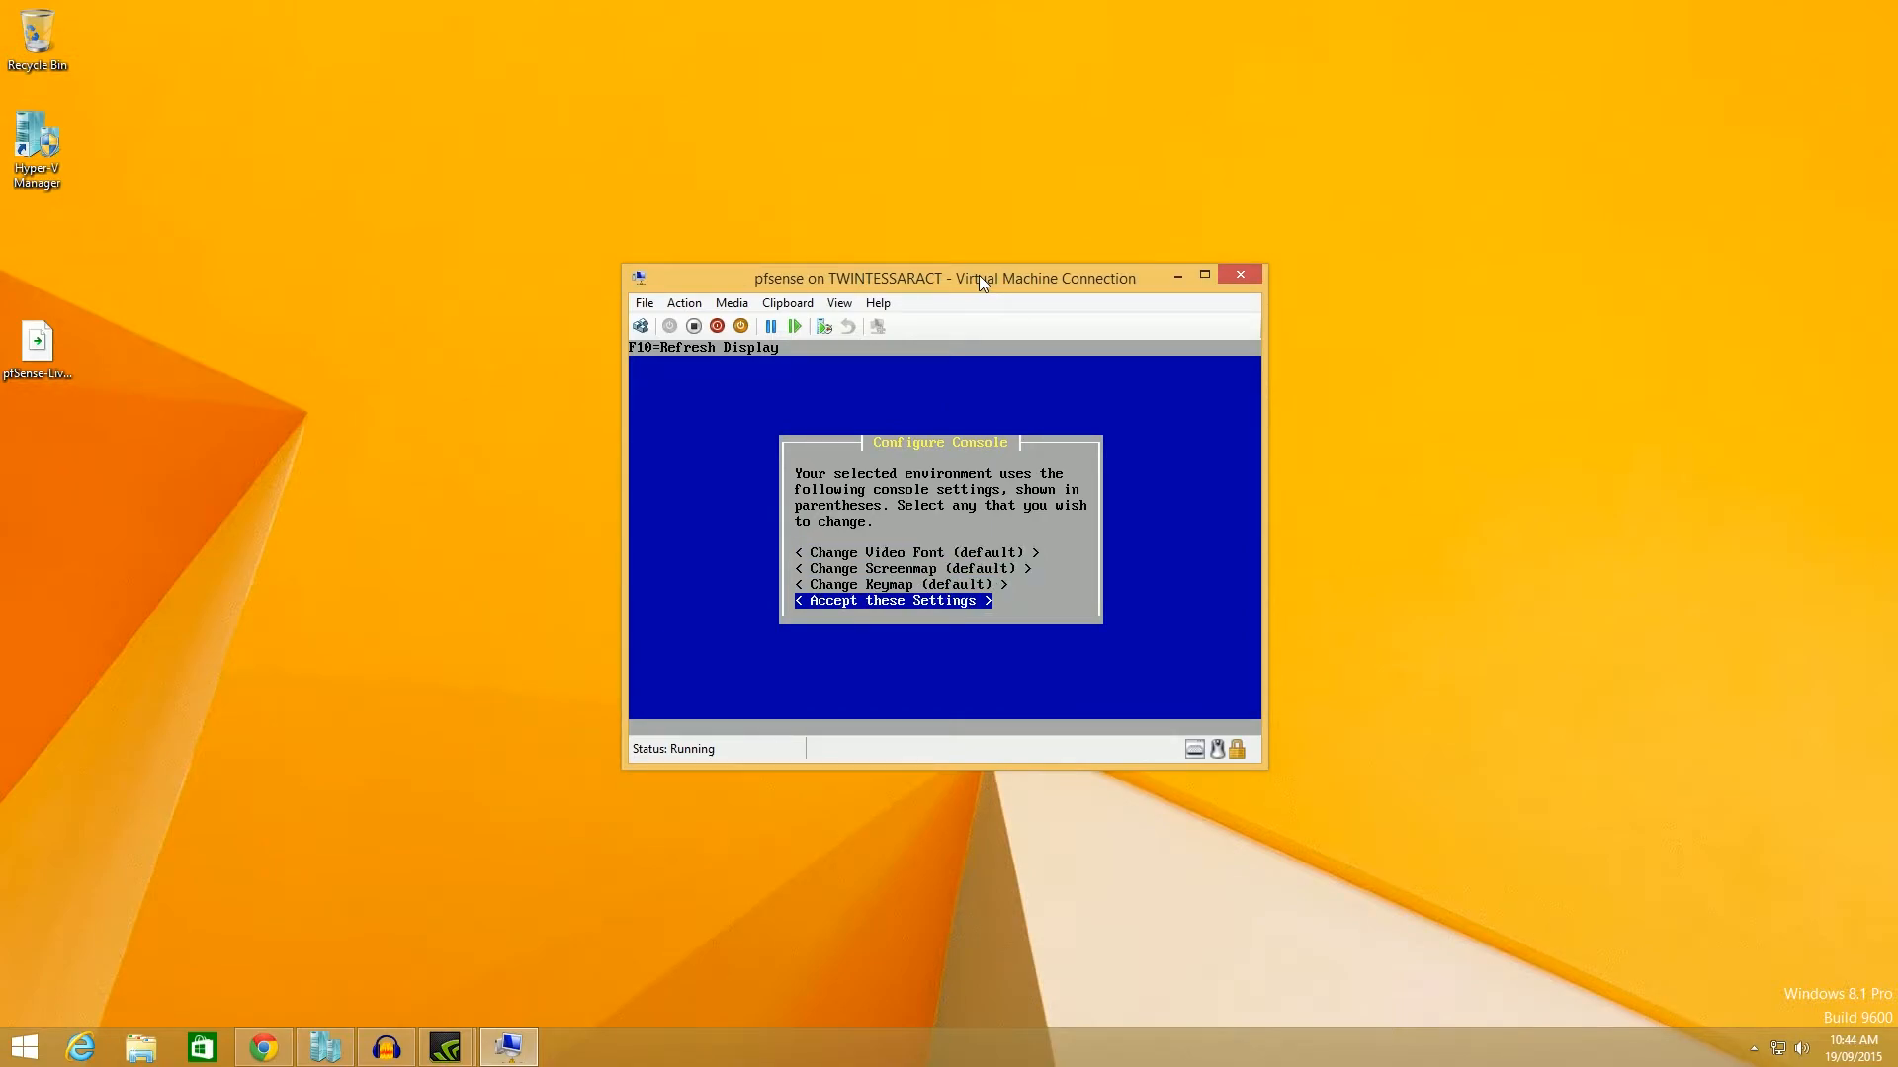
{"action": "key", "text": "alt+Tab"}
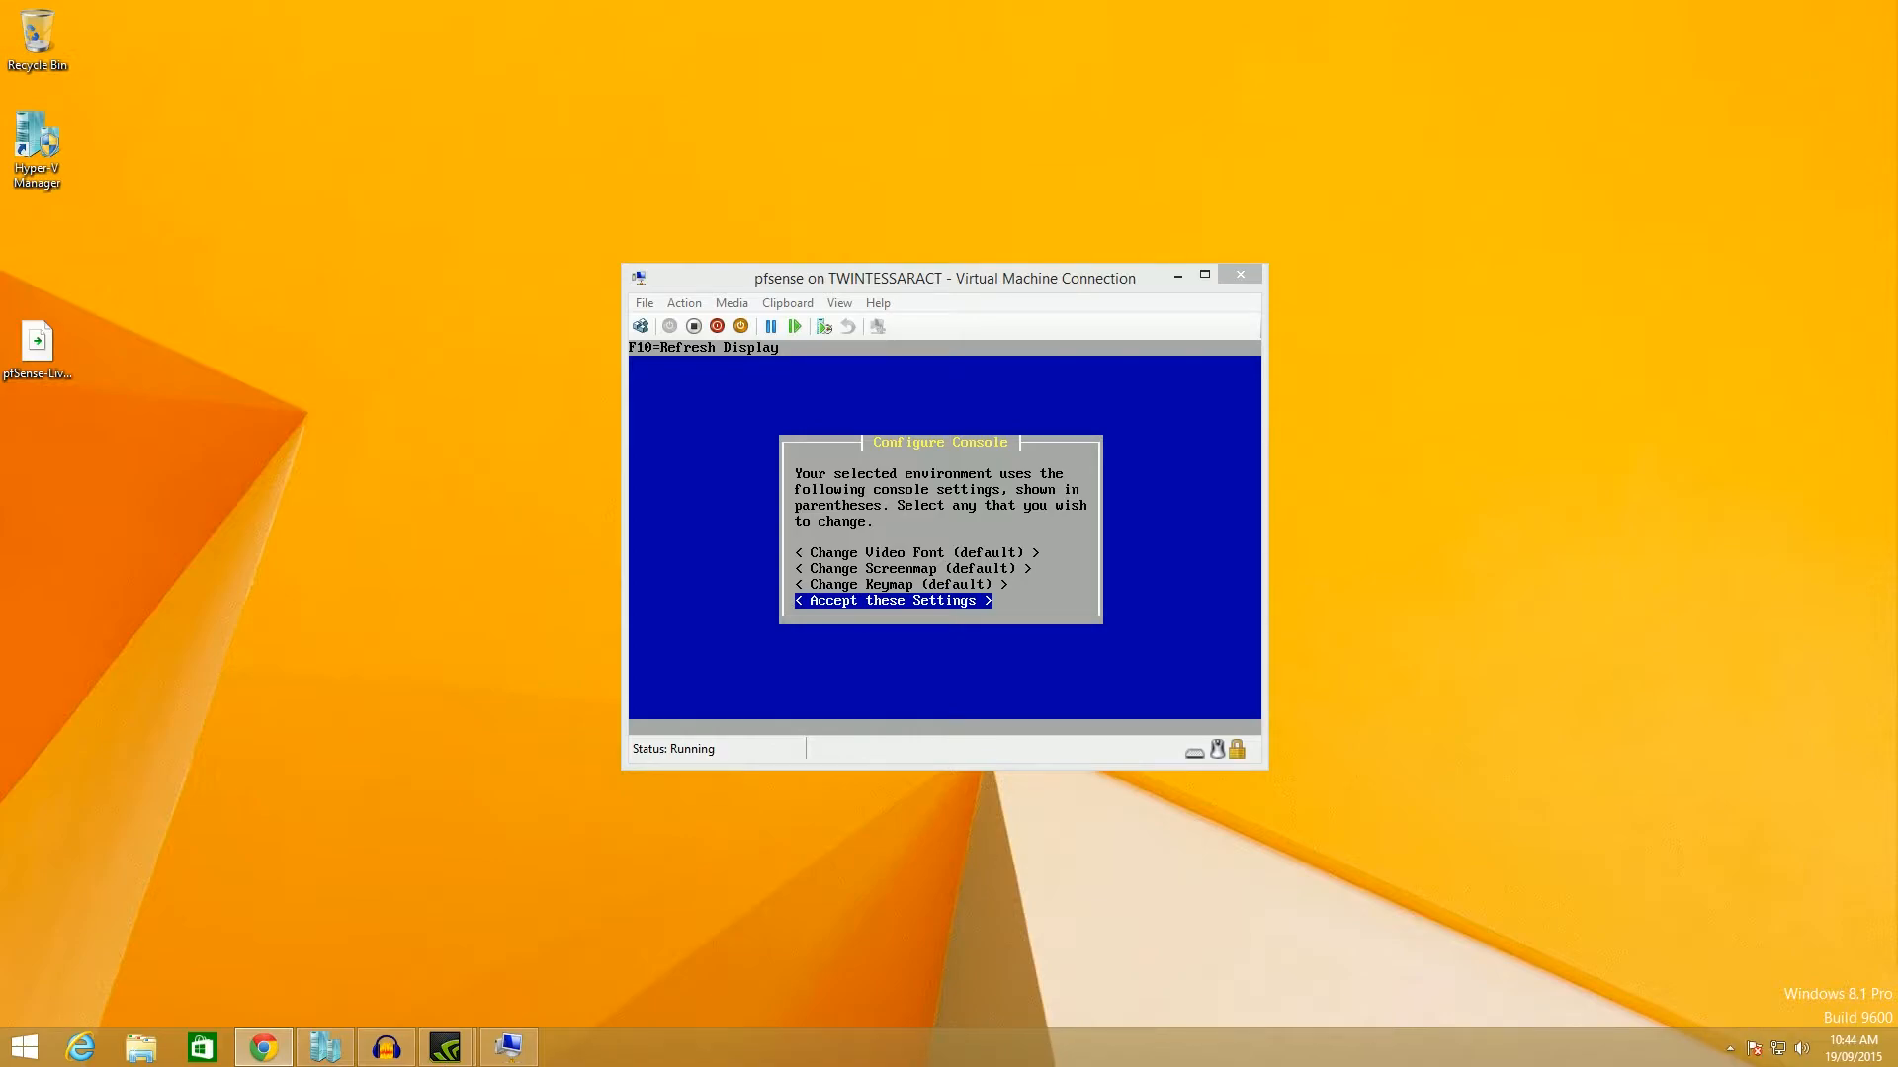
{"action": "left_click", "coordinate": [939, 282]}
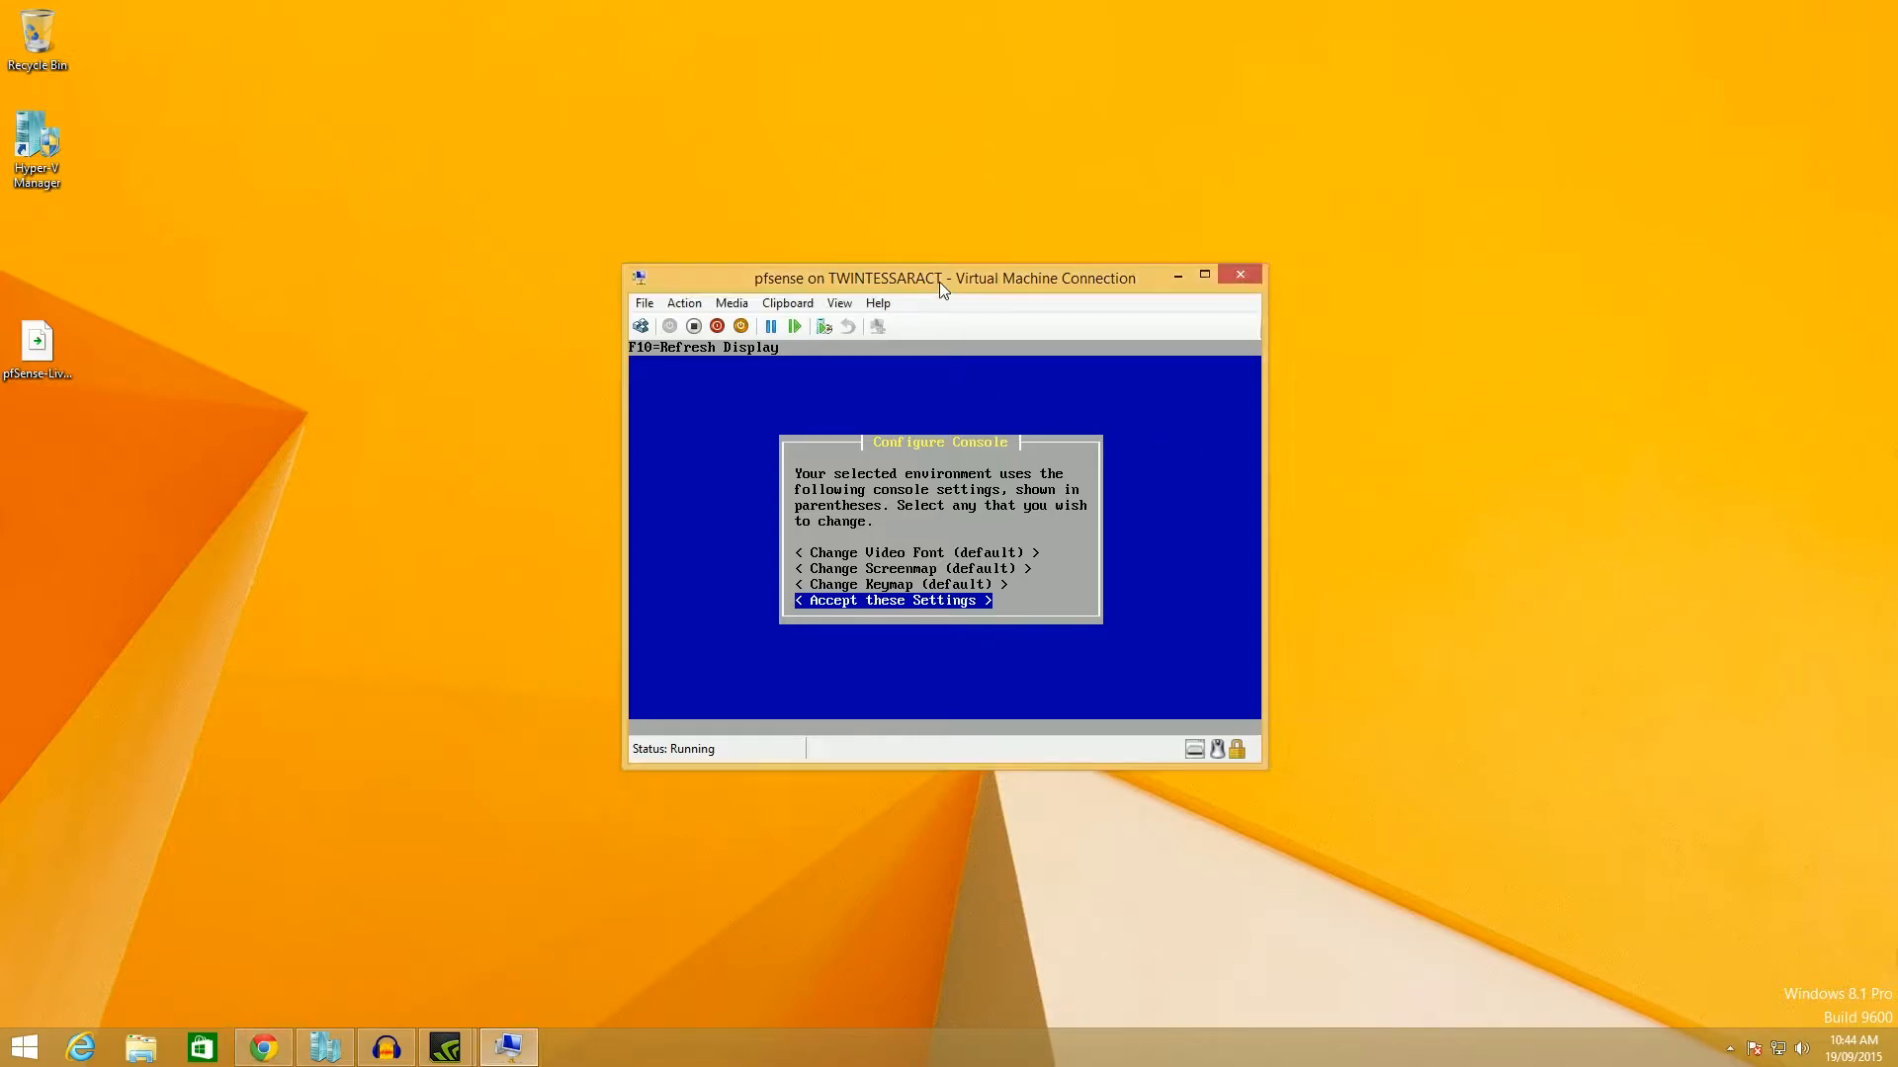
{"action": "key", "text": "Up"}
{"action": "key", "text": "Up"}
{"action": "key", "text": "Up"}
{"action": "key", "text": "Return"}
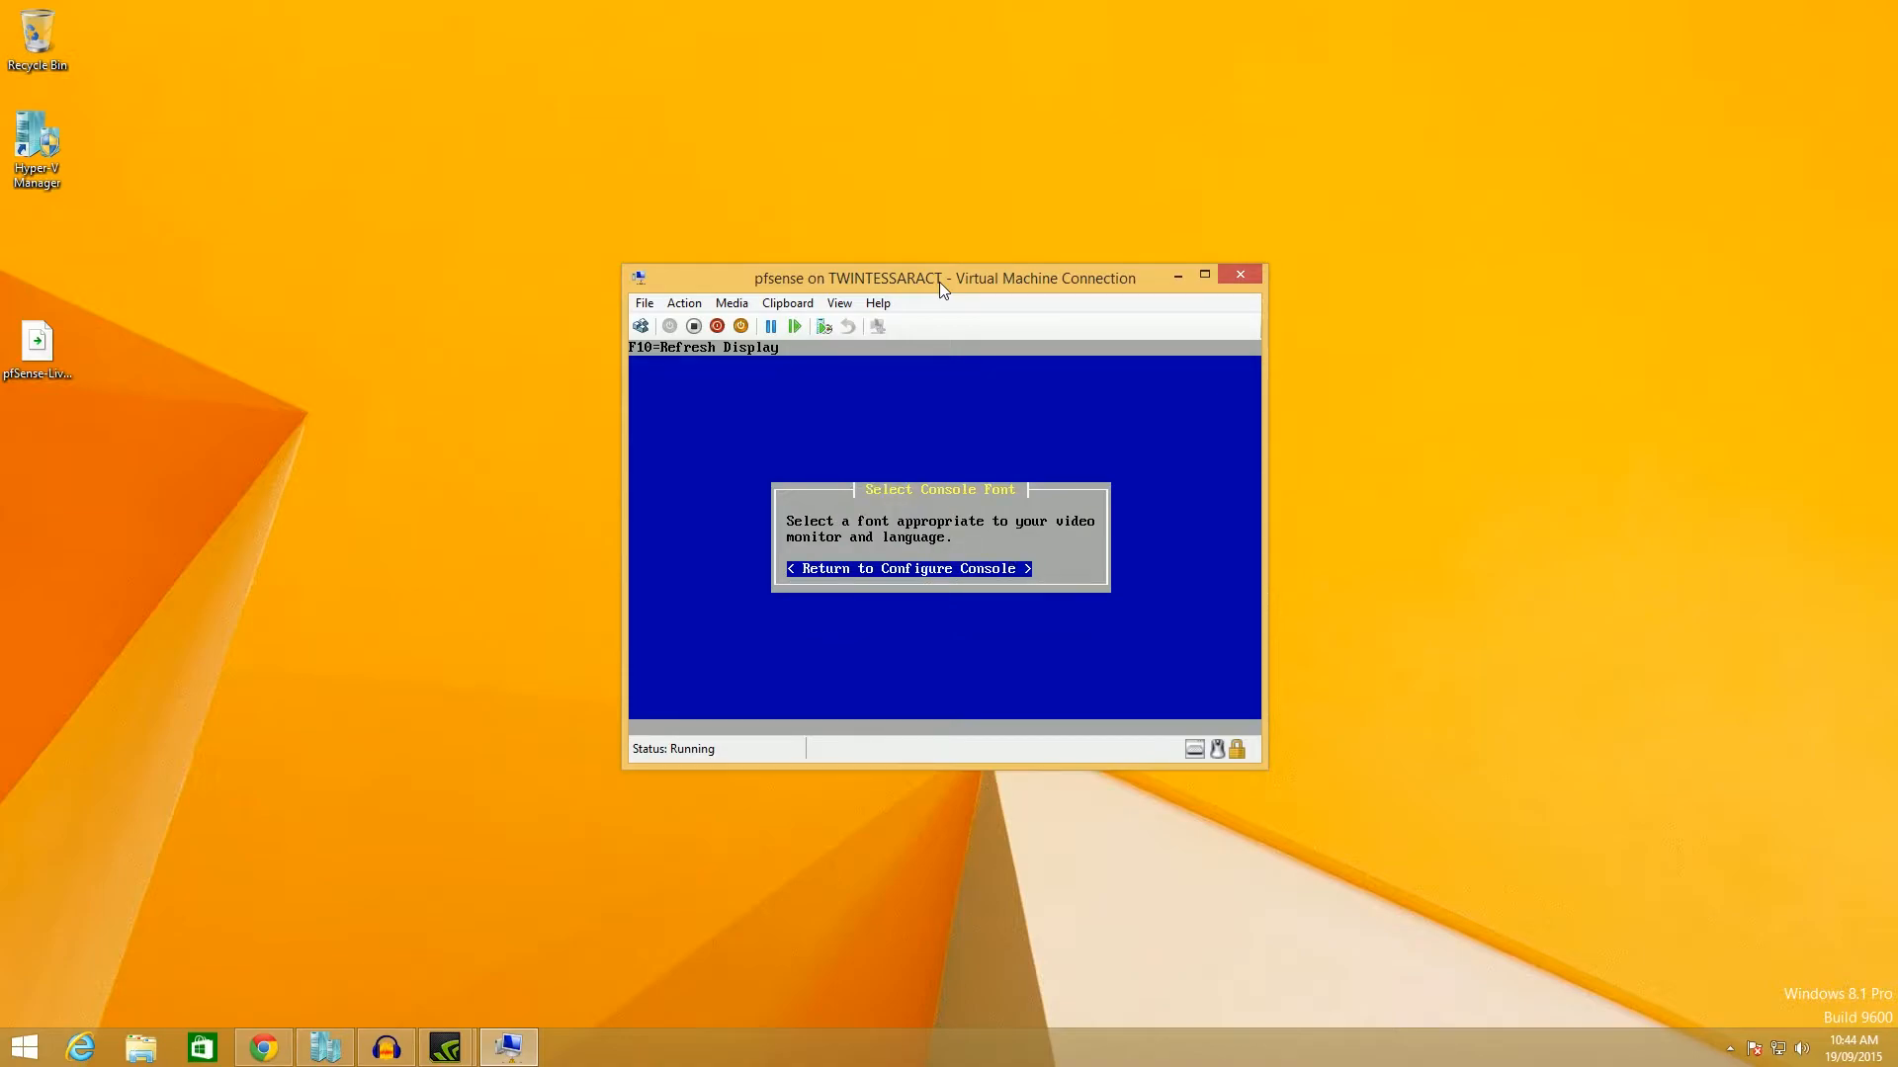
{"action": "key", "text": "Return"}
{"action": "key", "text": "Down"}
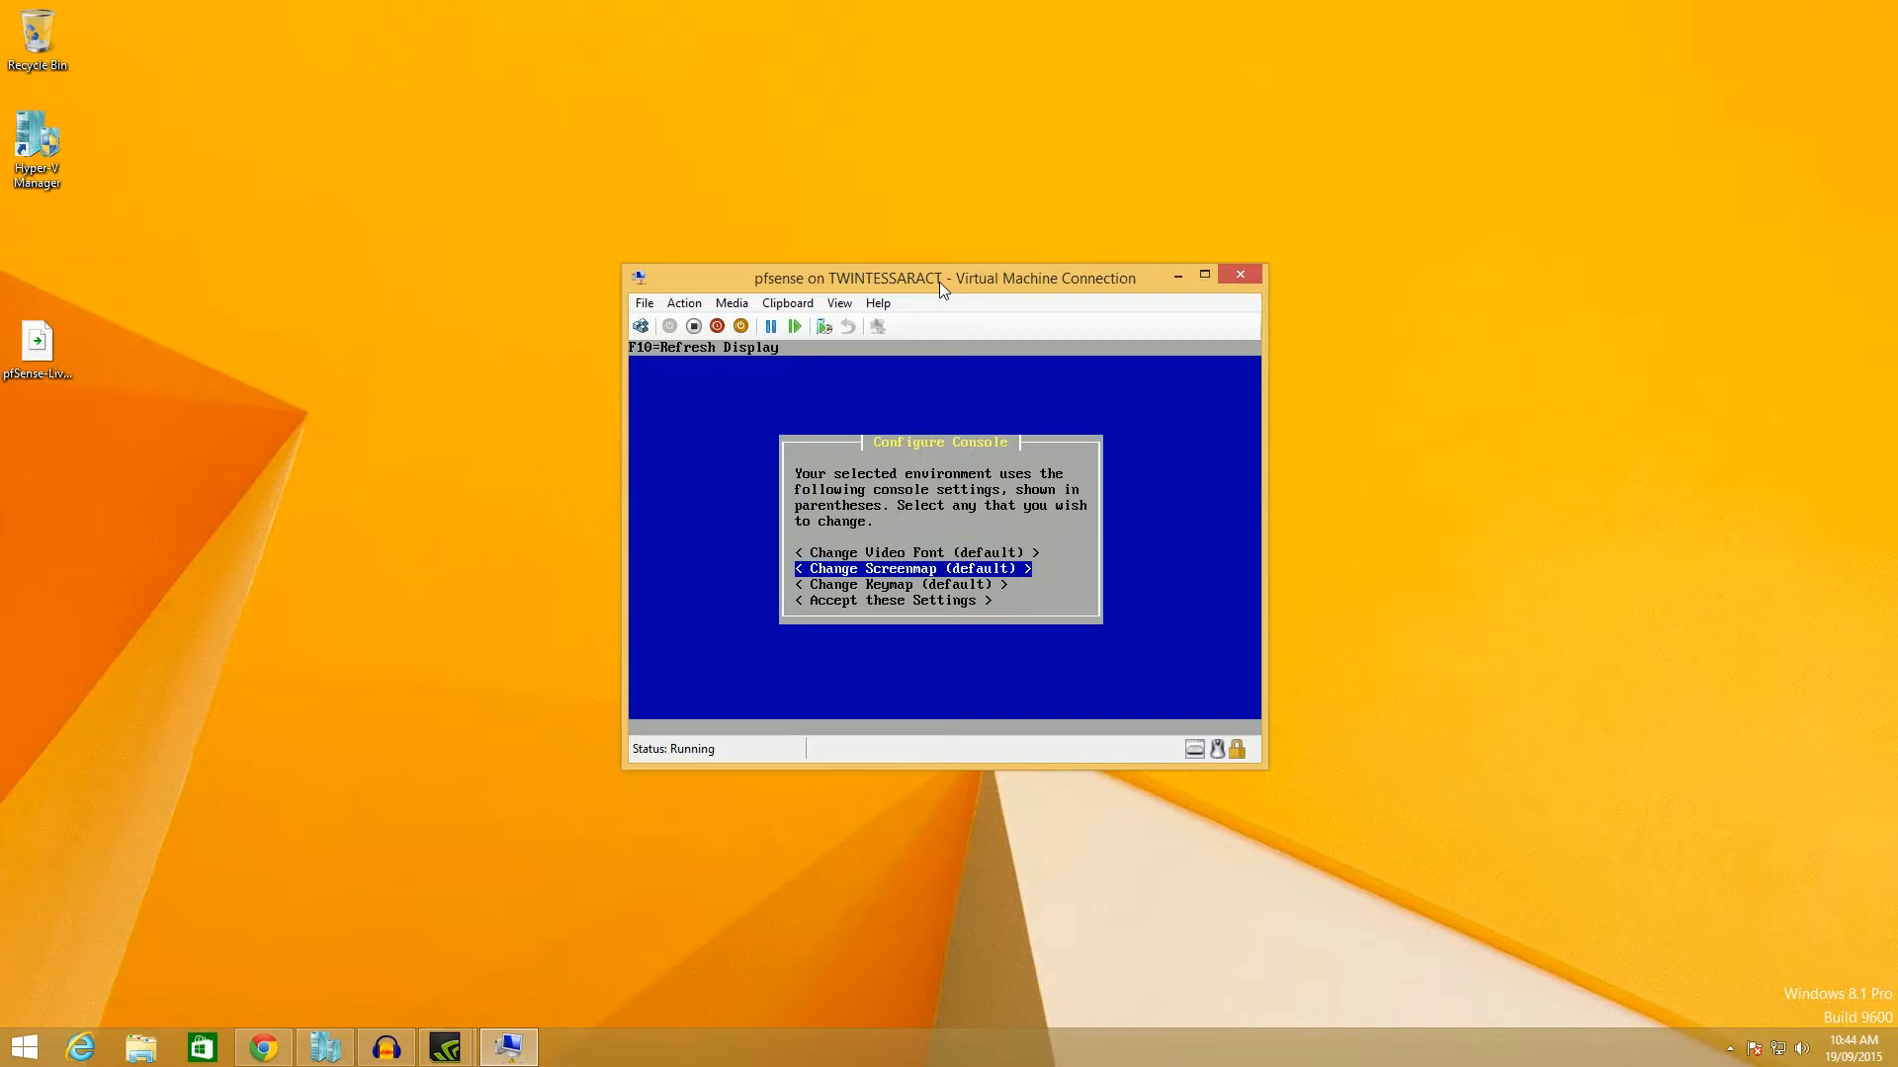
{"action": "key", "text": "Down"}
{"action": "key", "text": "Down"}
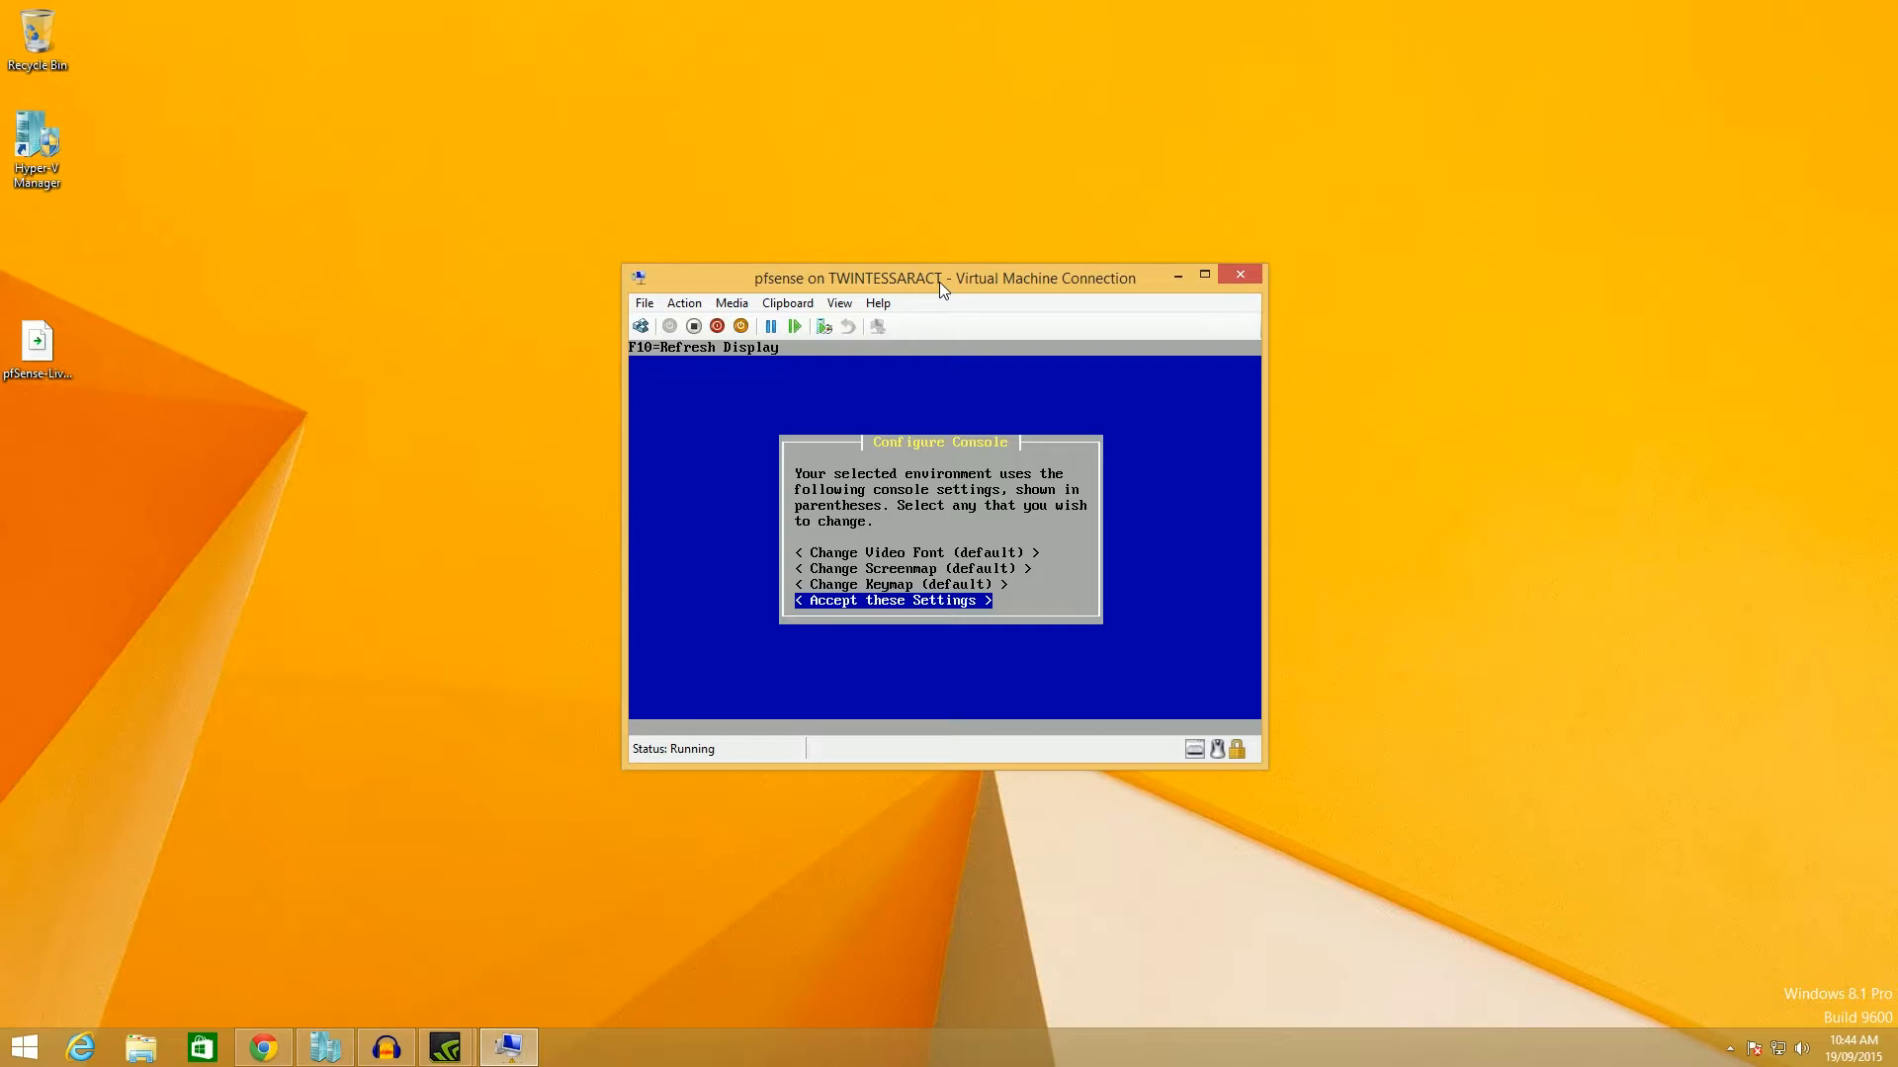
{"action": "key", "text": "Return"}
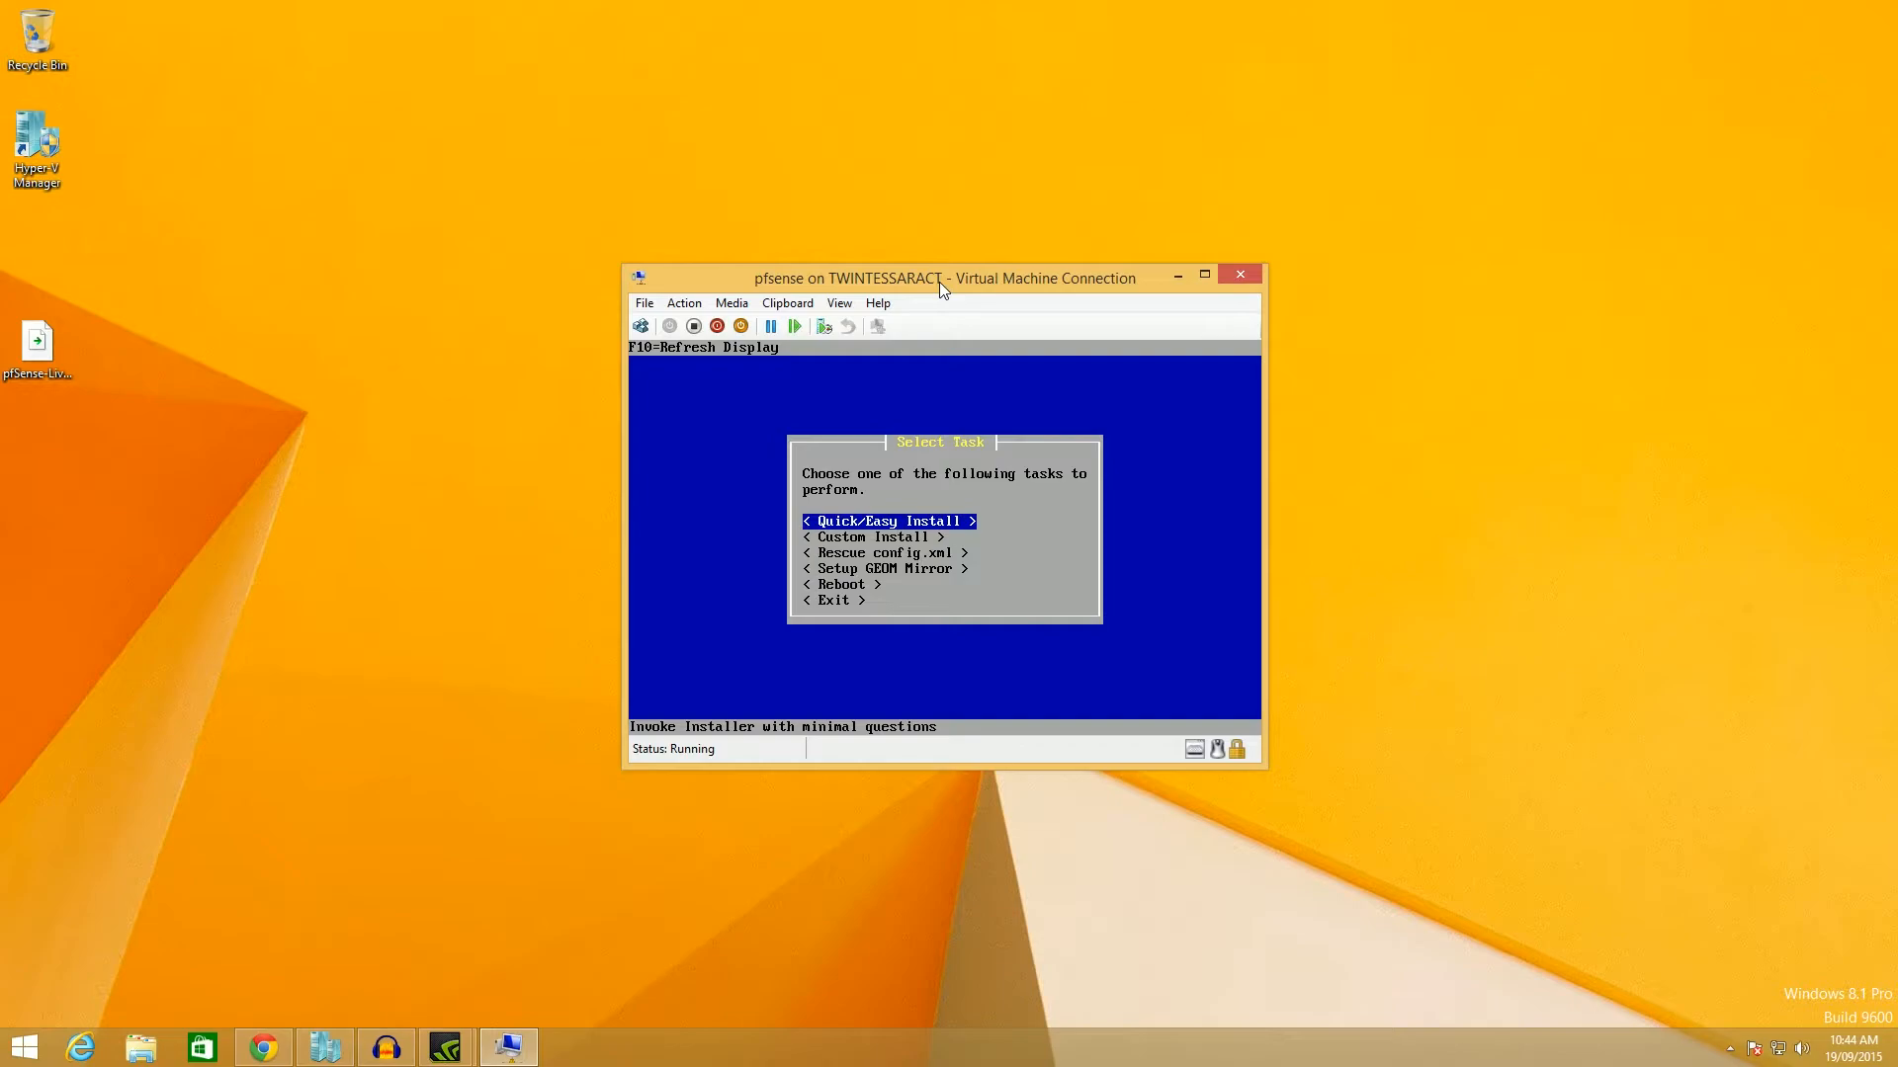
Browse the Select Task list and start Quick/Easy Install.
{"action": "key", "text": "Down"}
{"action": "key", "text": "Down"}
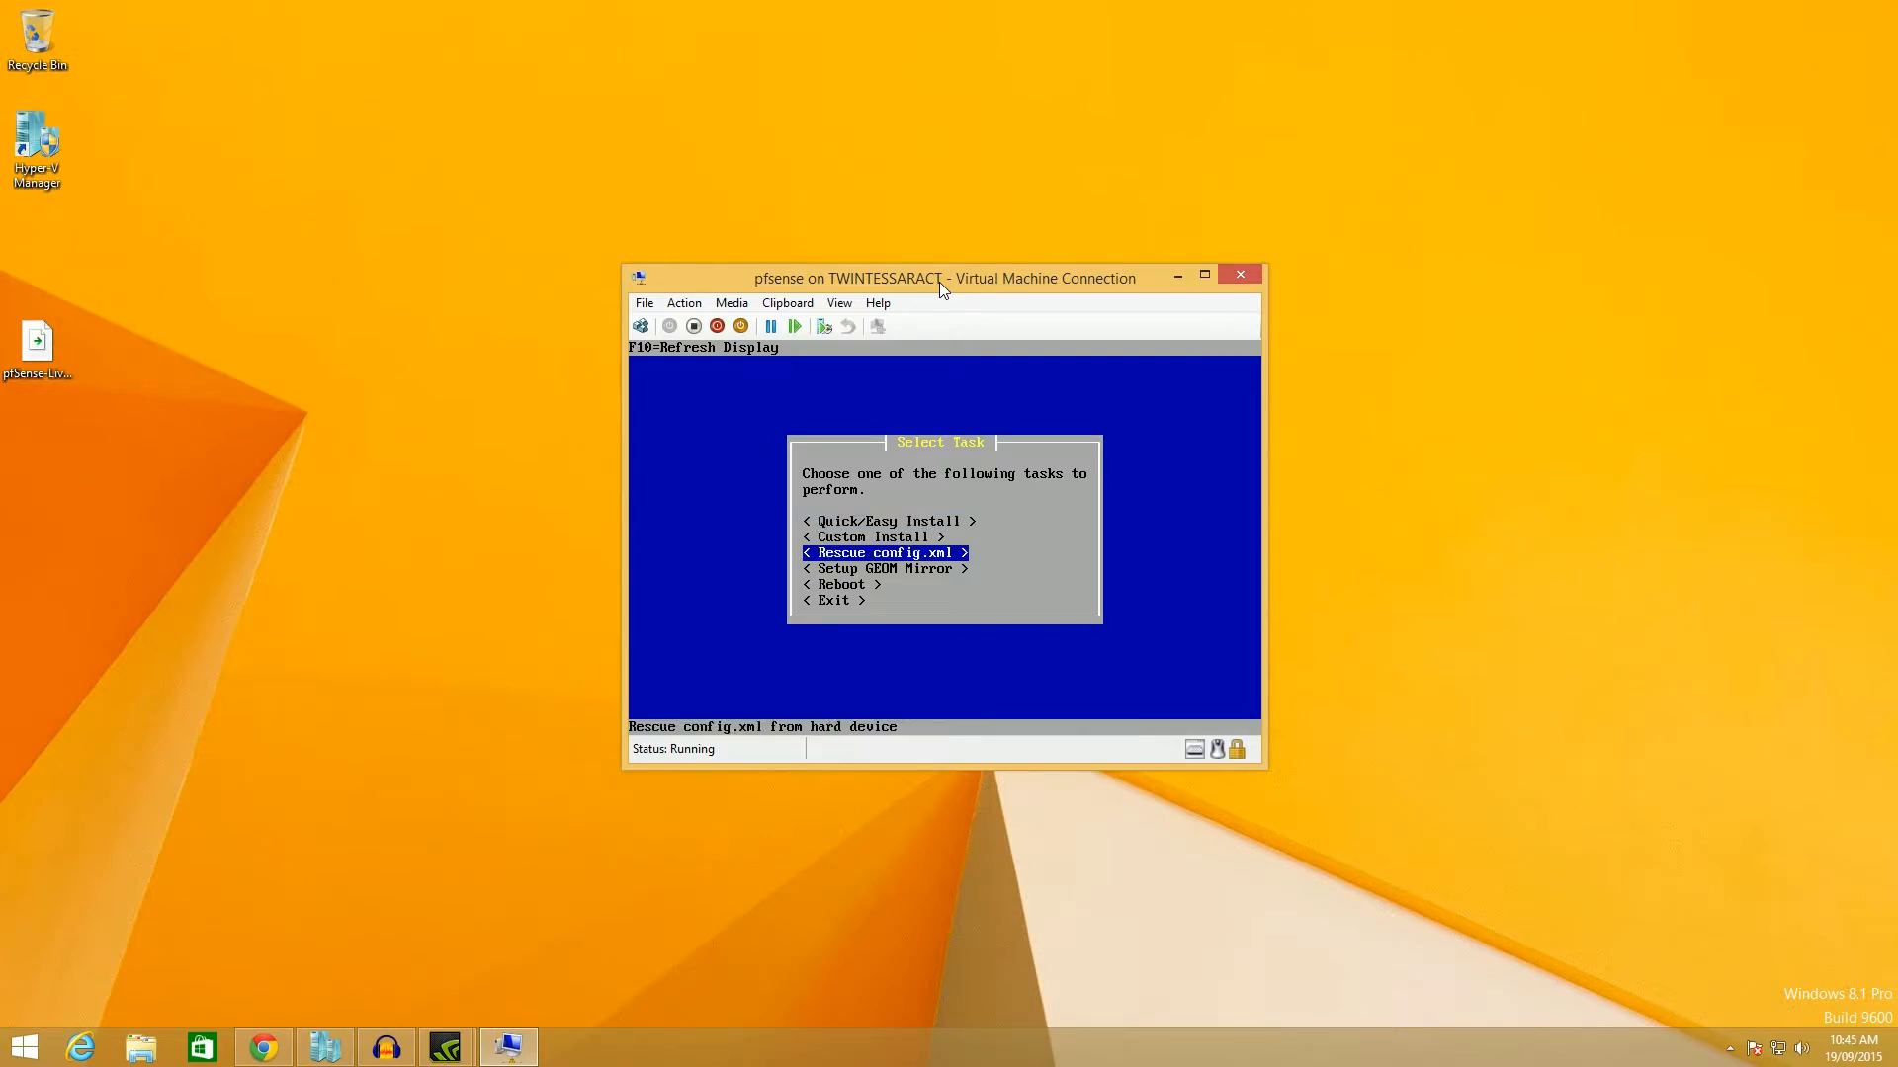
{"action": "key", "text": "Down"}
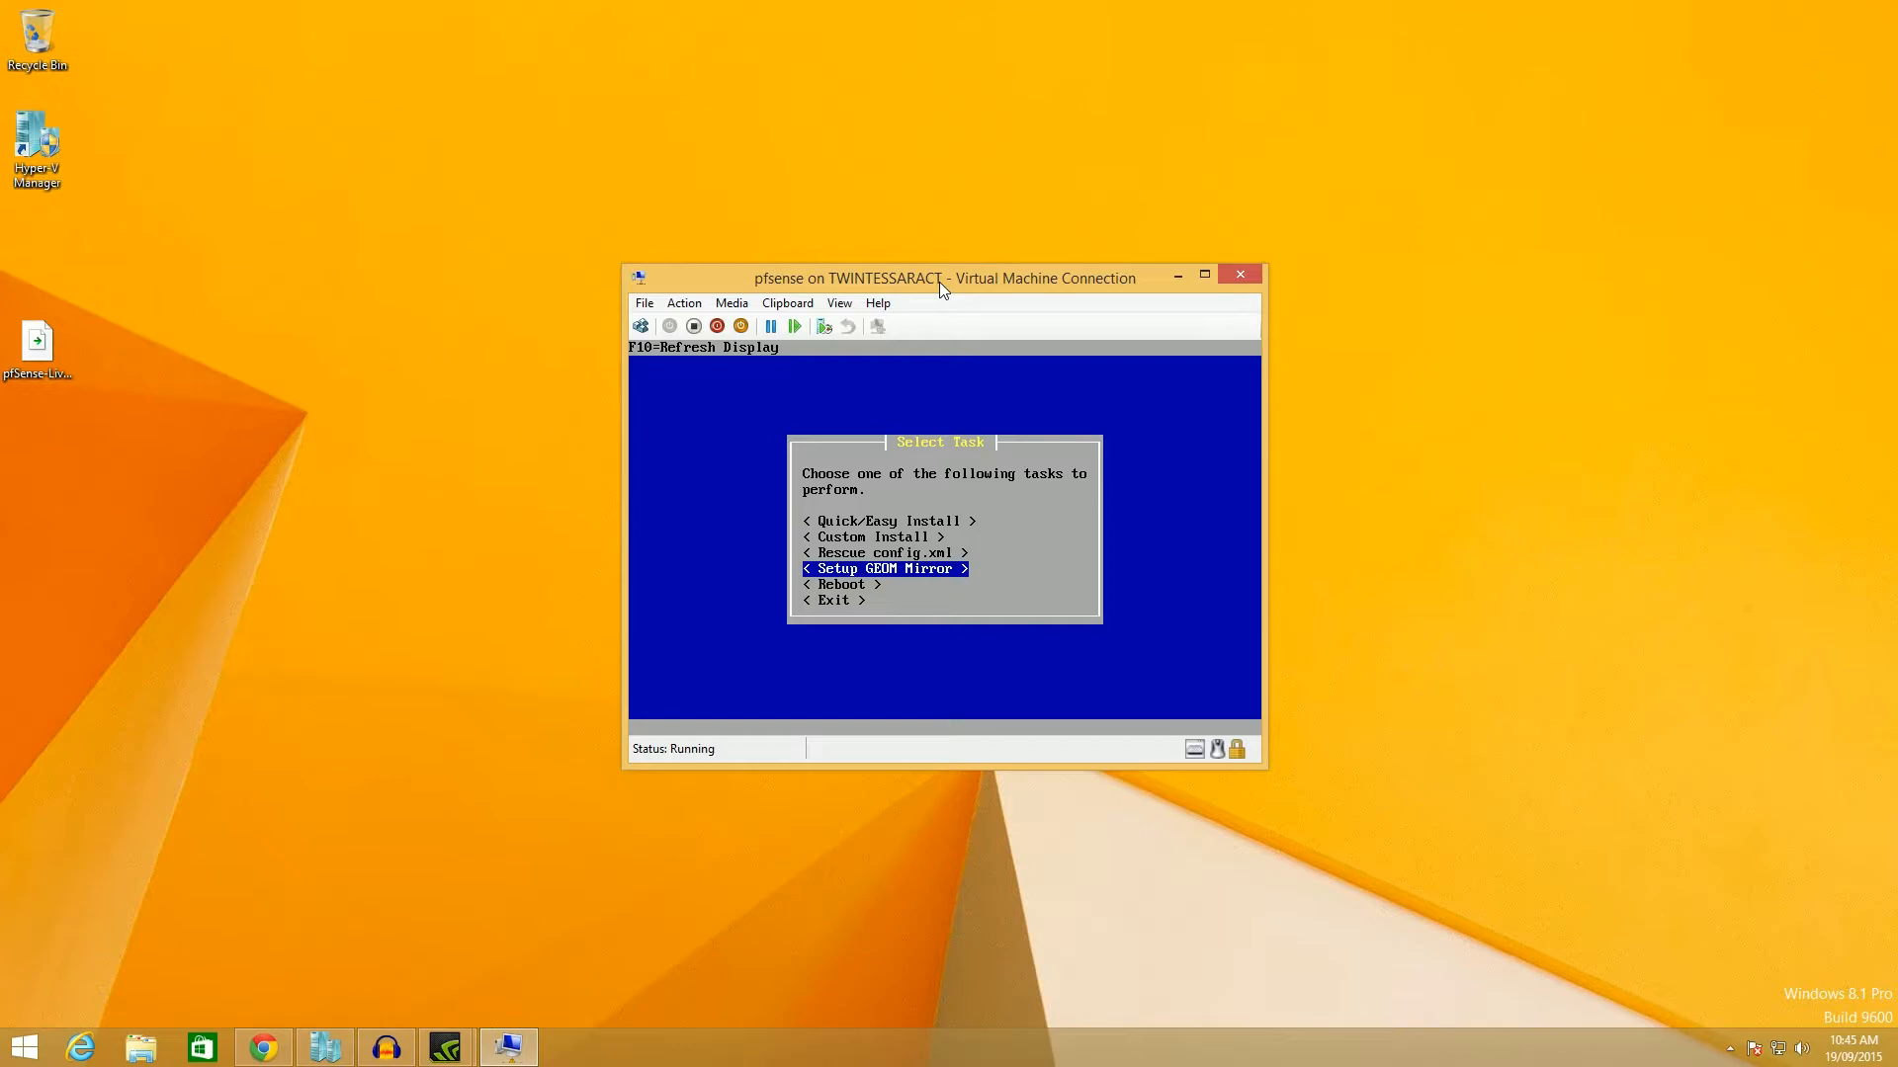
{"action": "key", "text": "Down"}
{"action": "key", "text": "Up"}
{"action": "key", "text": "Up"}
{"action": "key", "text": "Up"}
{"action": "key", "text": "Up"}
{"action": "key", "text": "Down"}
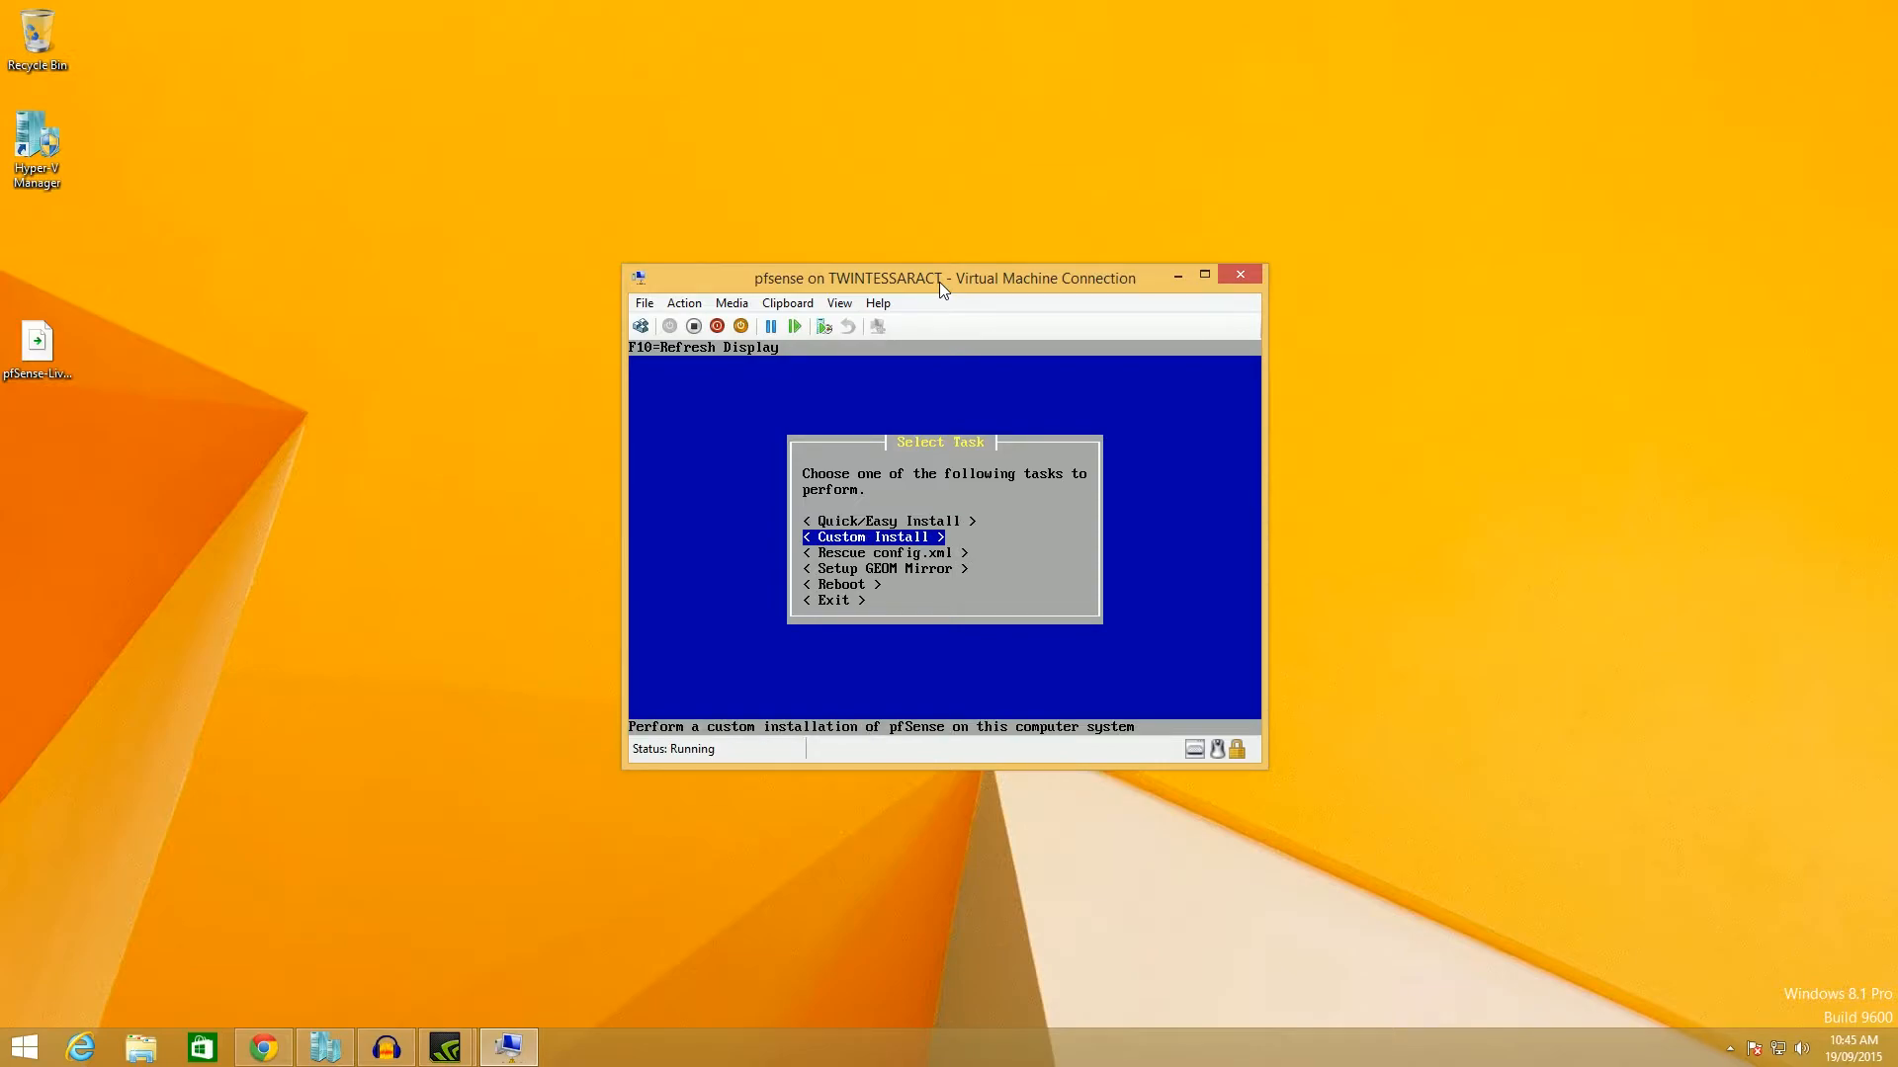
{"action": "key", "text": "Up"}
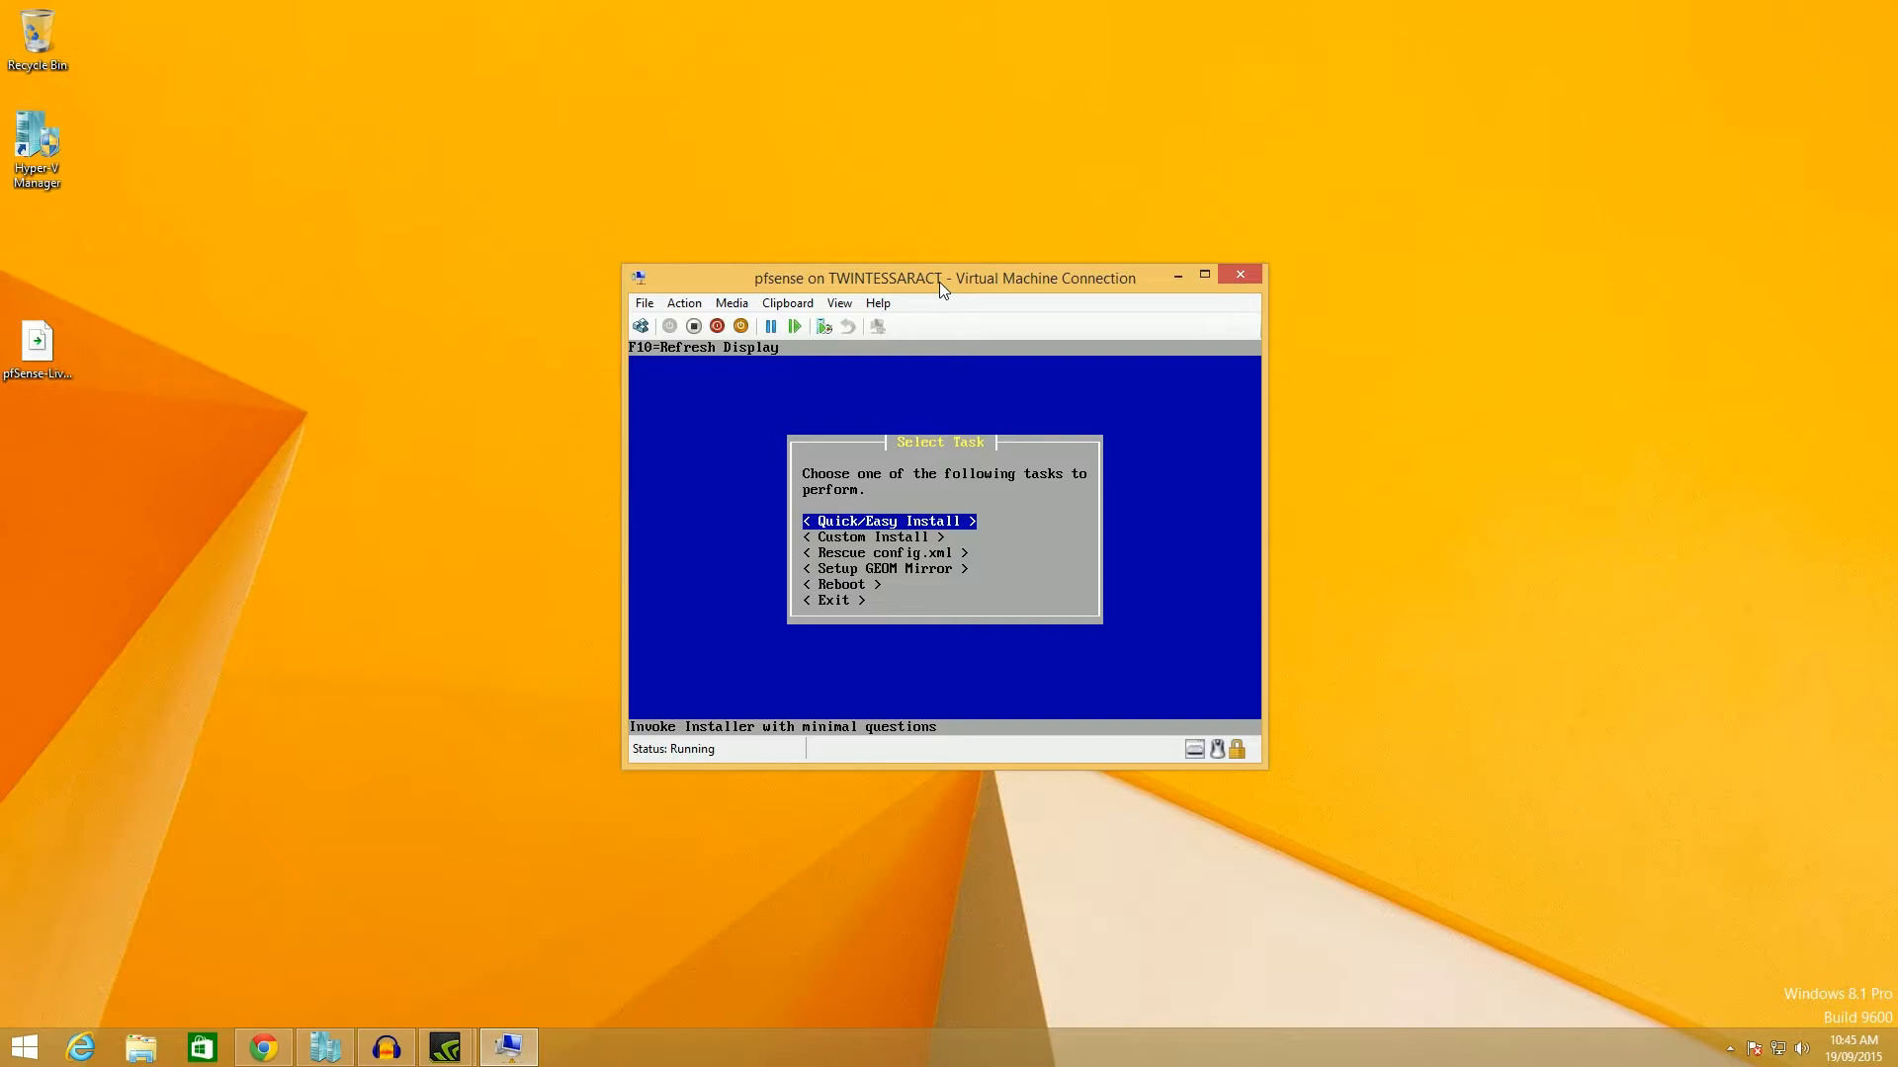
{"action": "key", "text": "Return"}
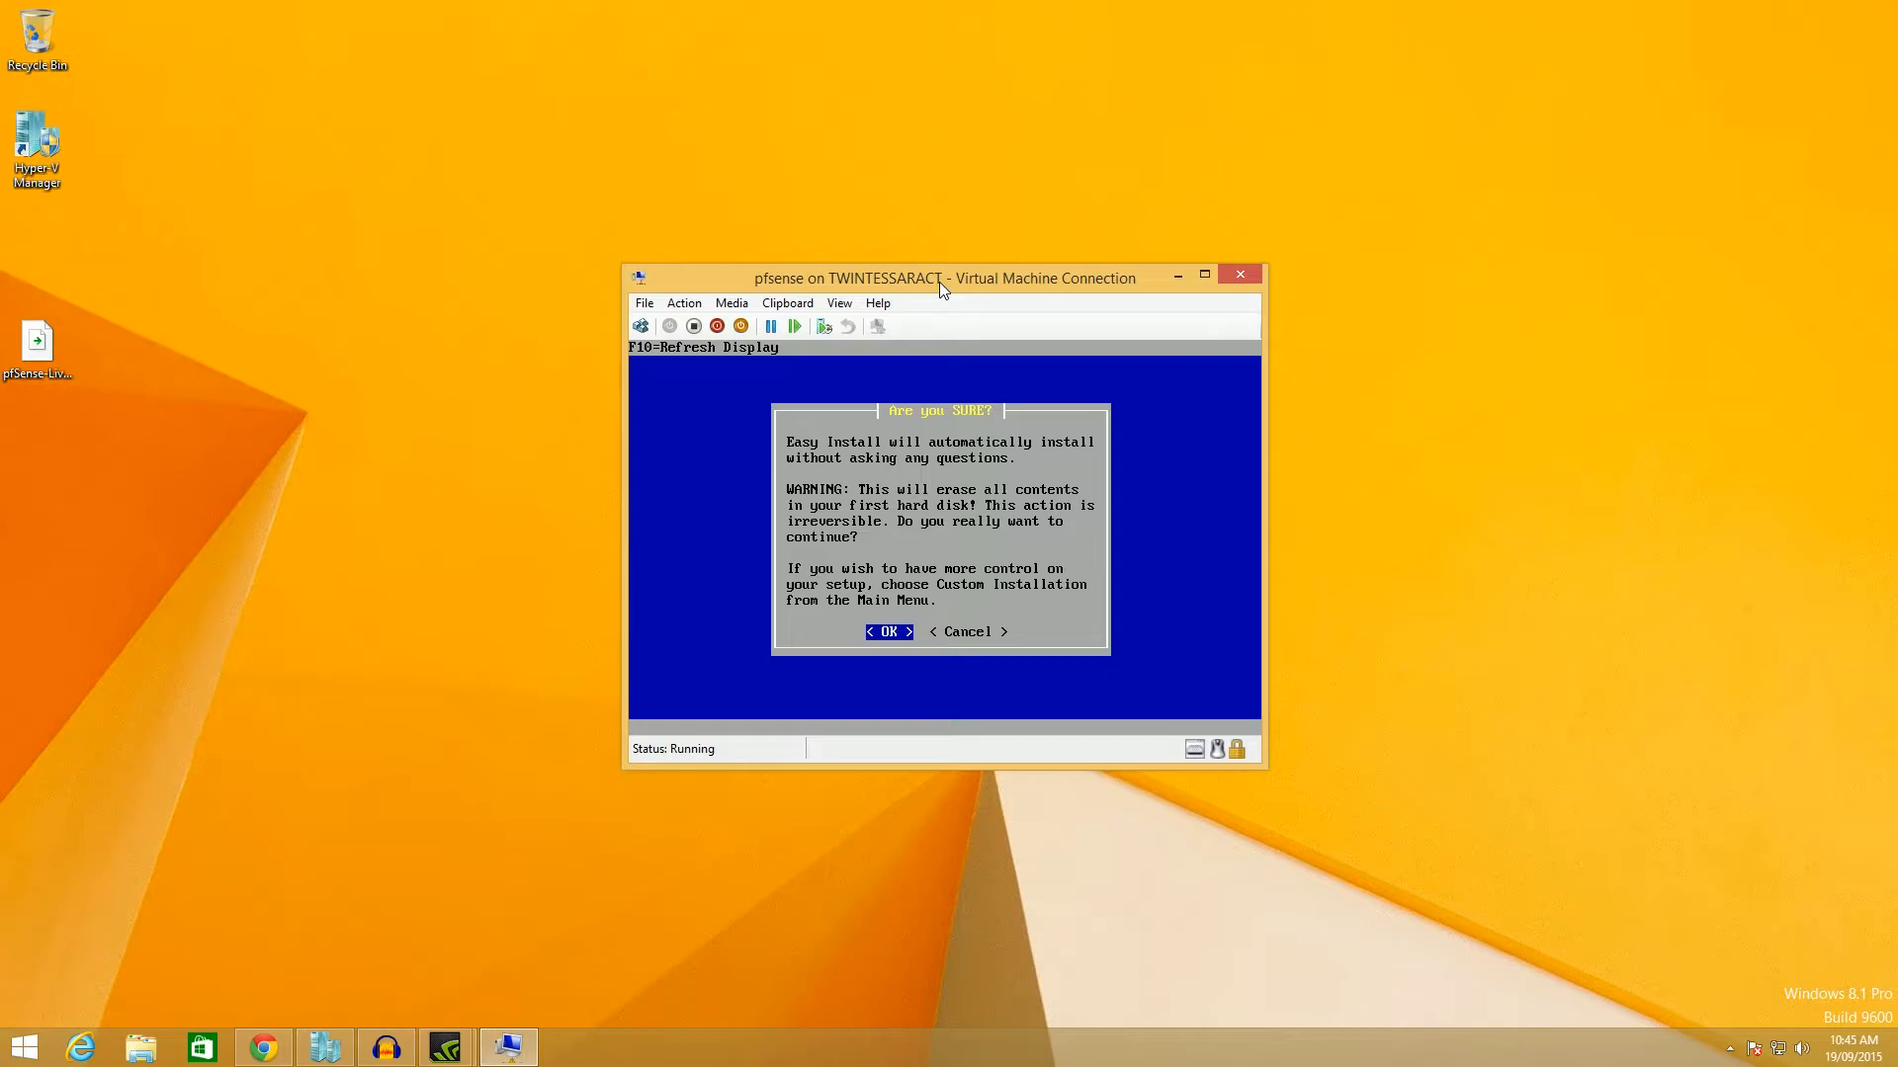
Confirm erasing the disk and install pfSense with the Standard Kernel.
{"action": "key", "text": "Return"}
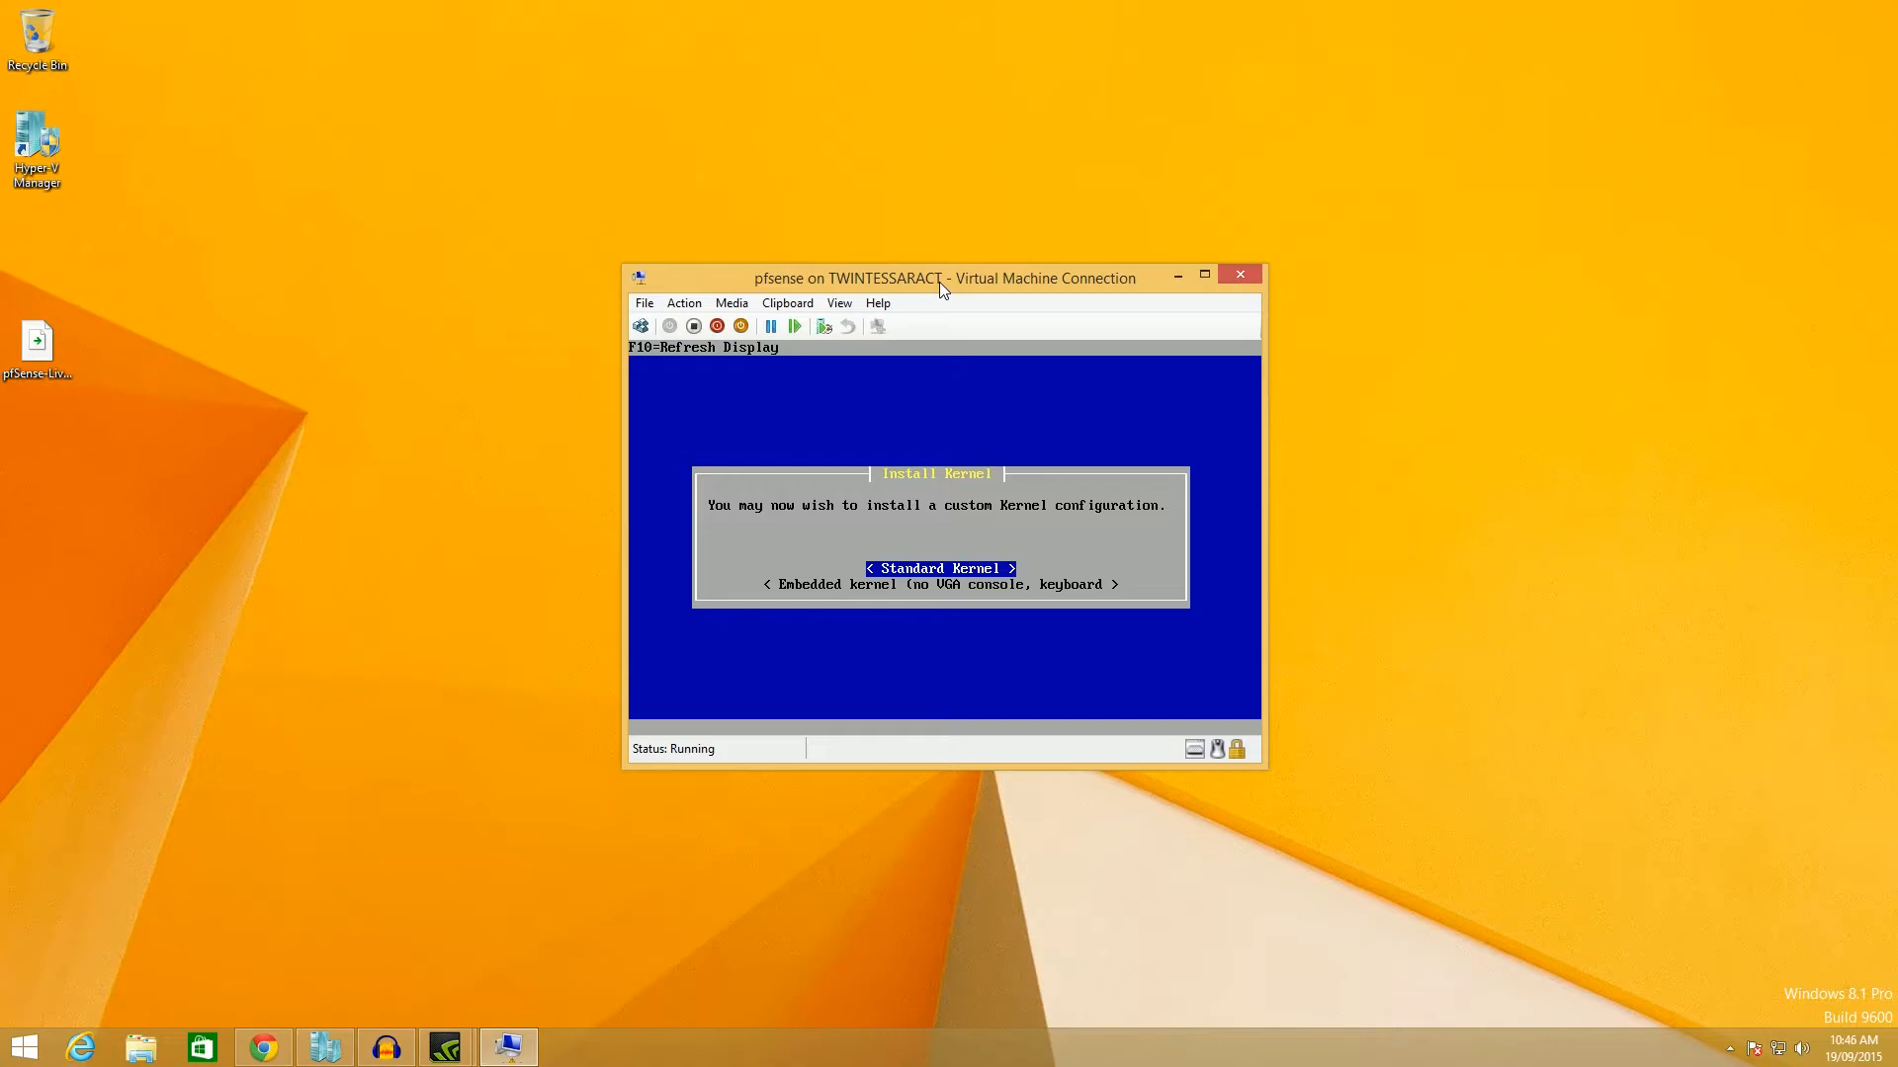
{"action": "key", "text": "Return"}
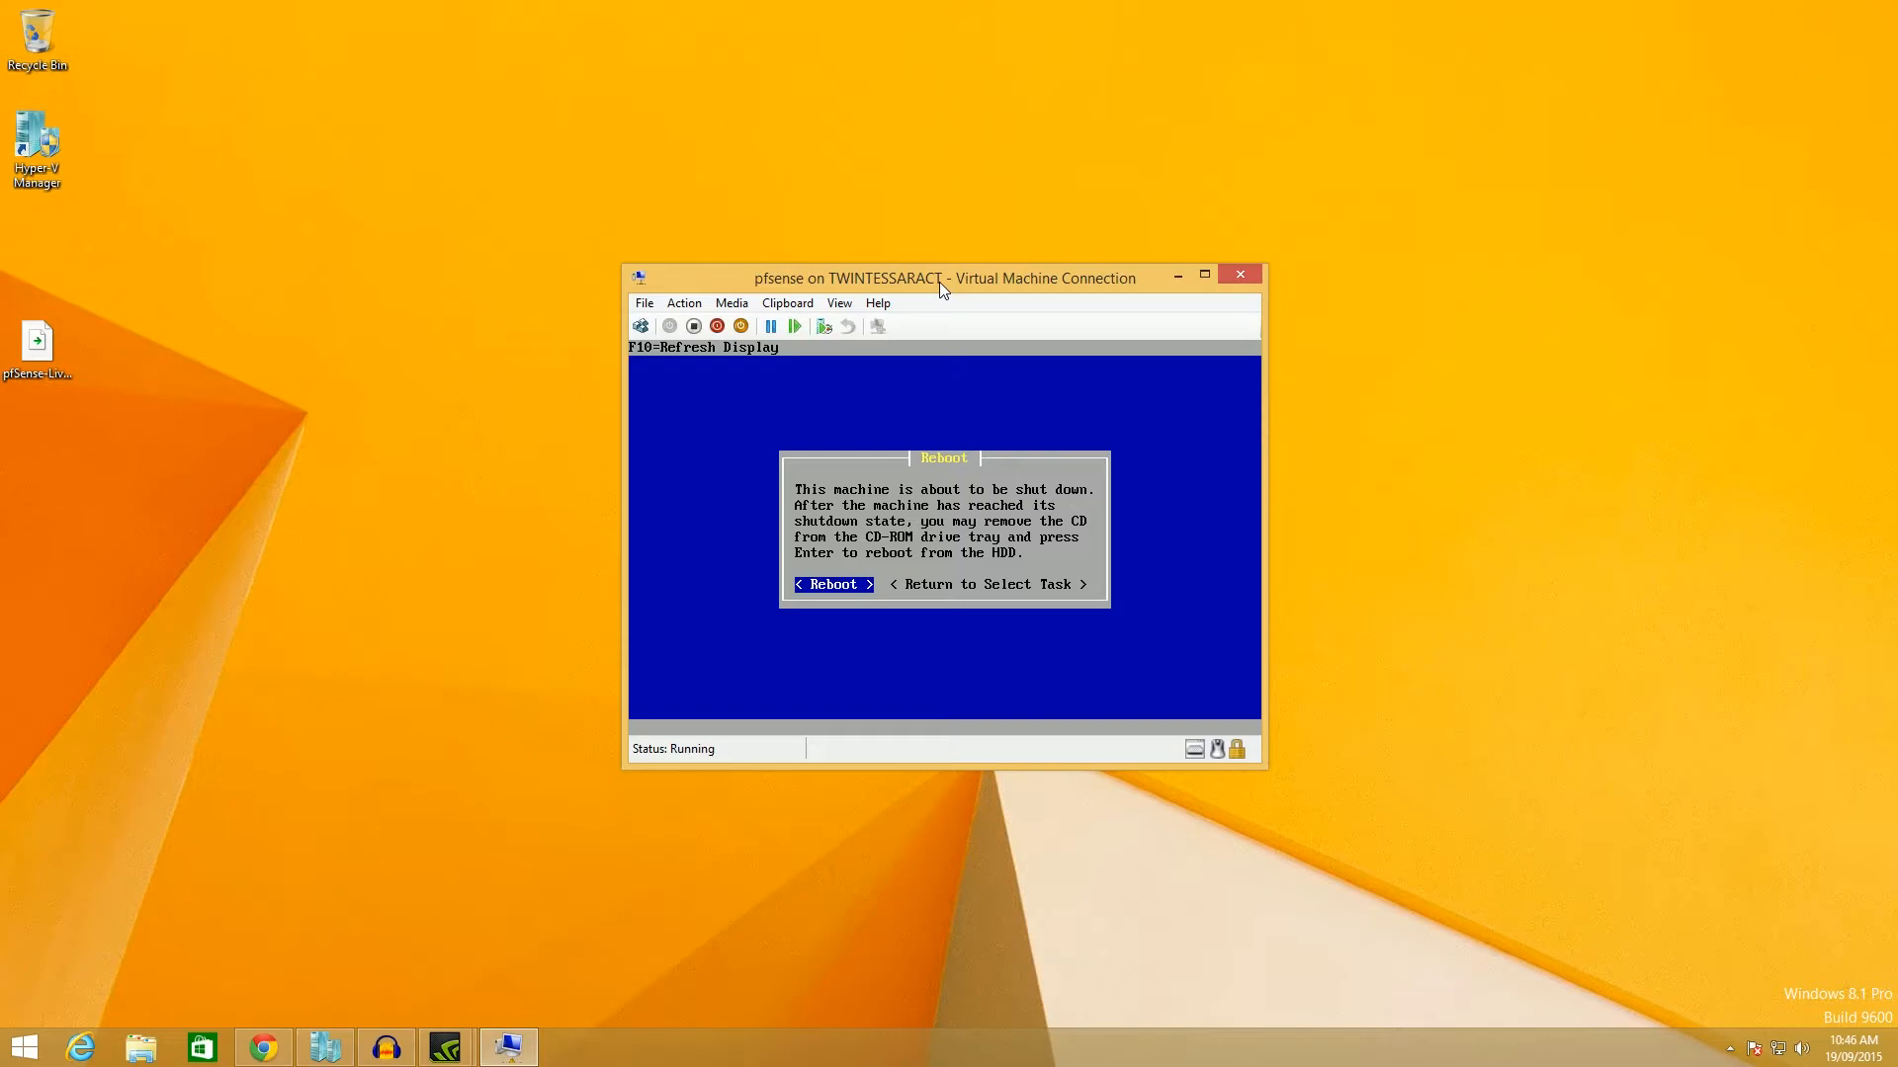
Reboot the VM and boot pfSense immediately from the boot menu.
{"action": "key", "text": "Return"}
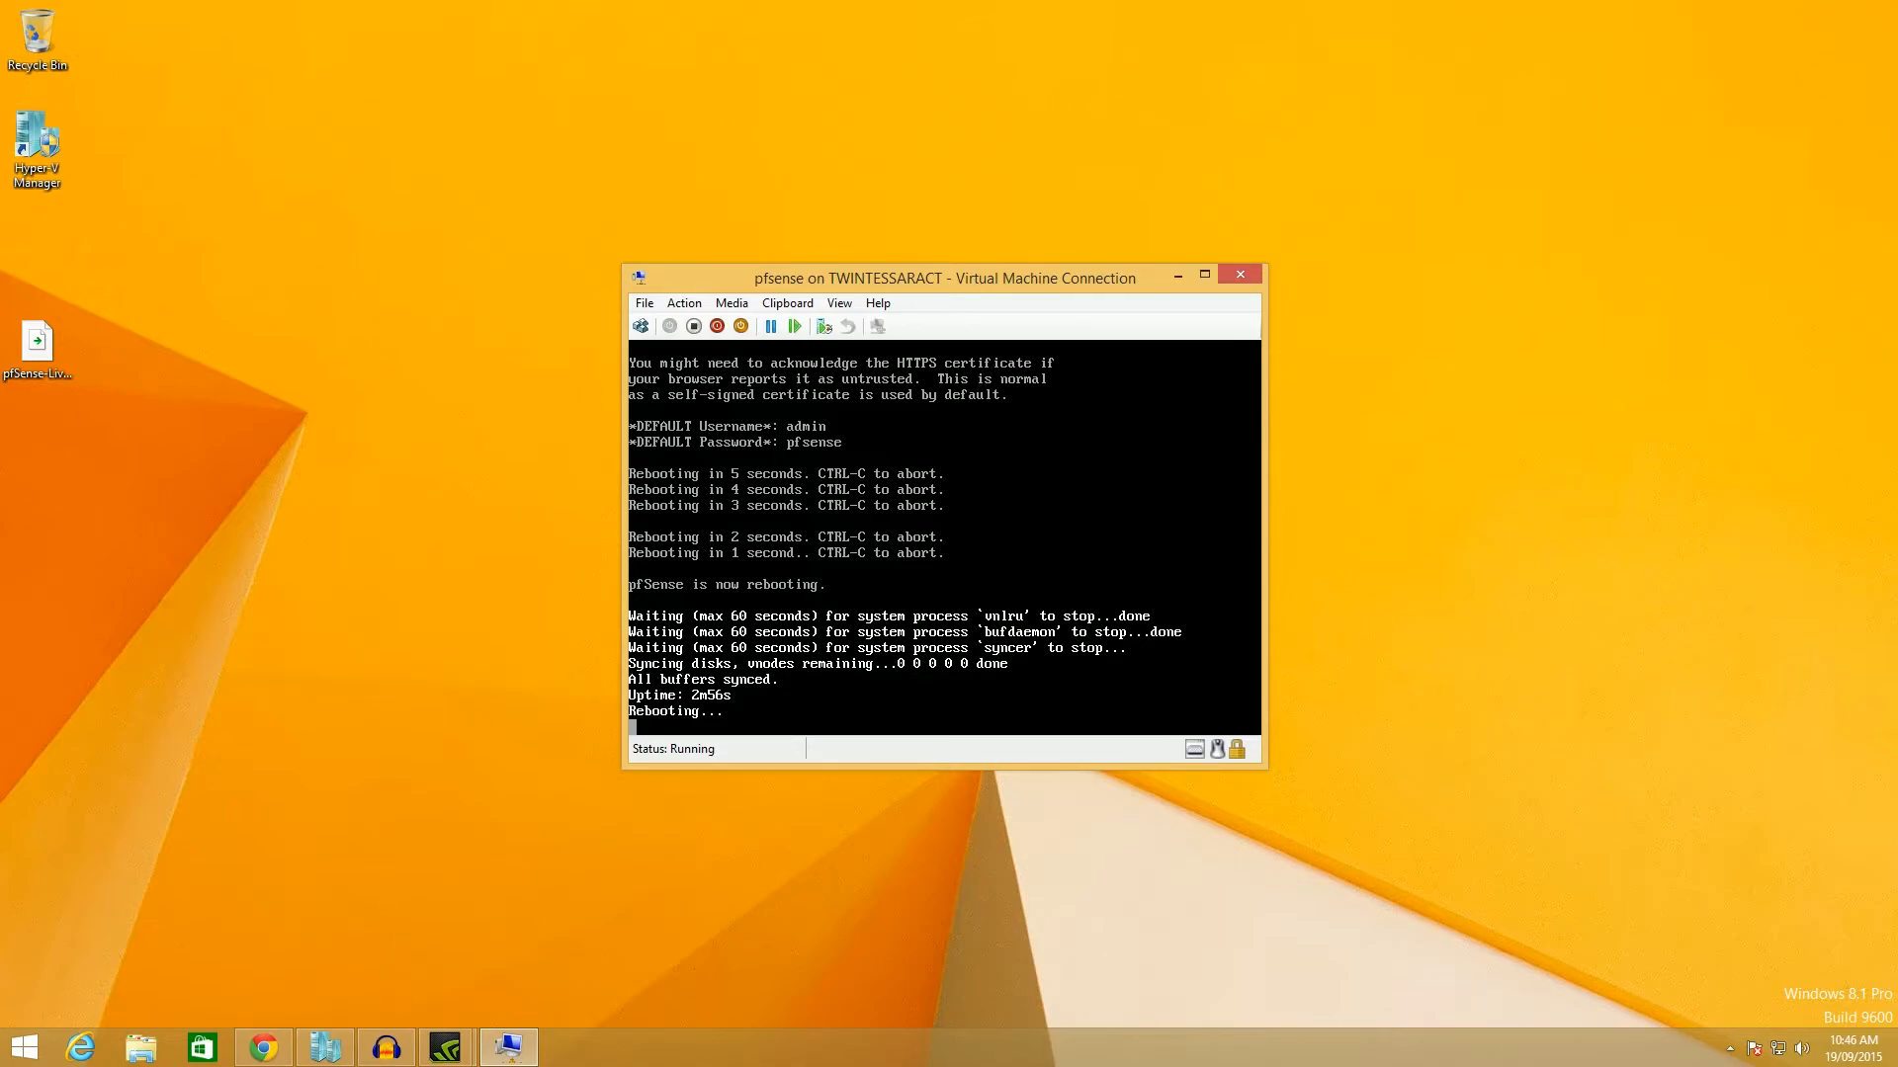
{"action": "left_click_drag", "start_coordinate": [787, 276], "coordinate": [731, 281]}
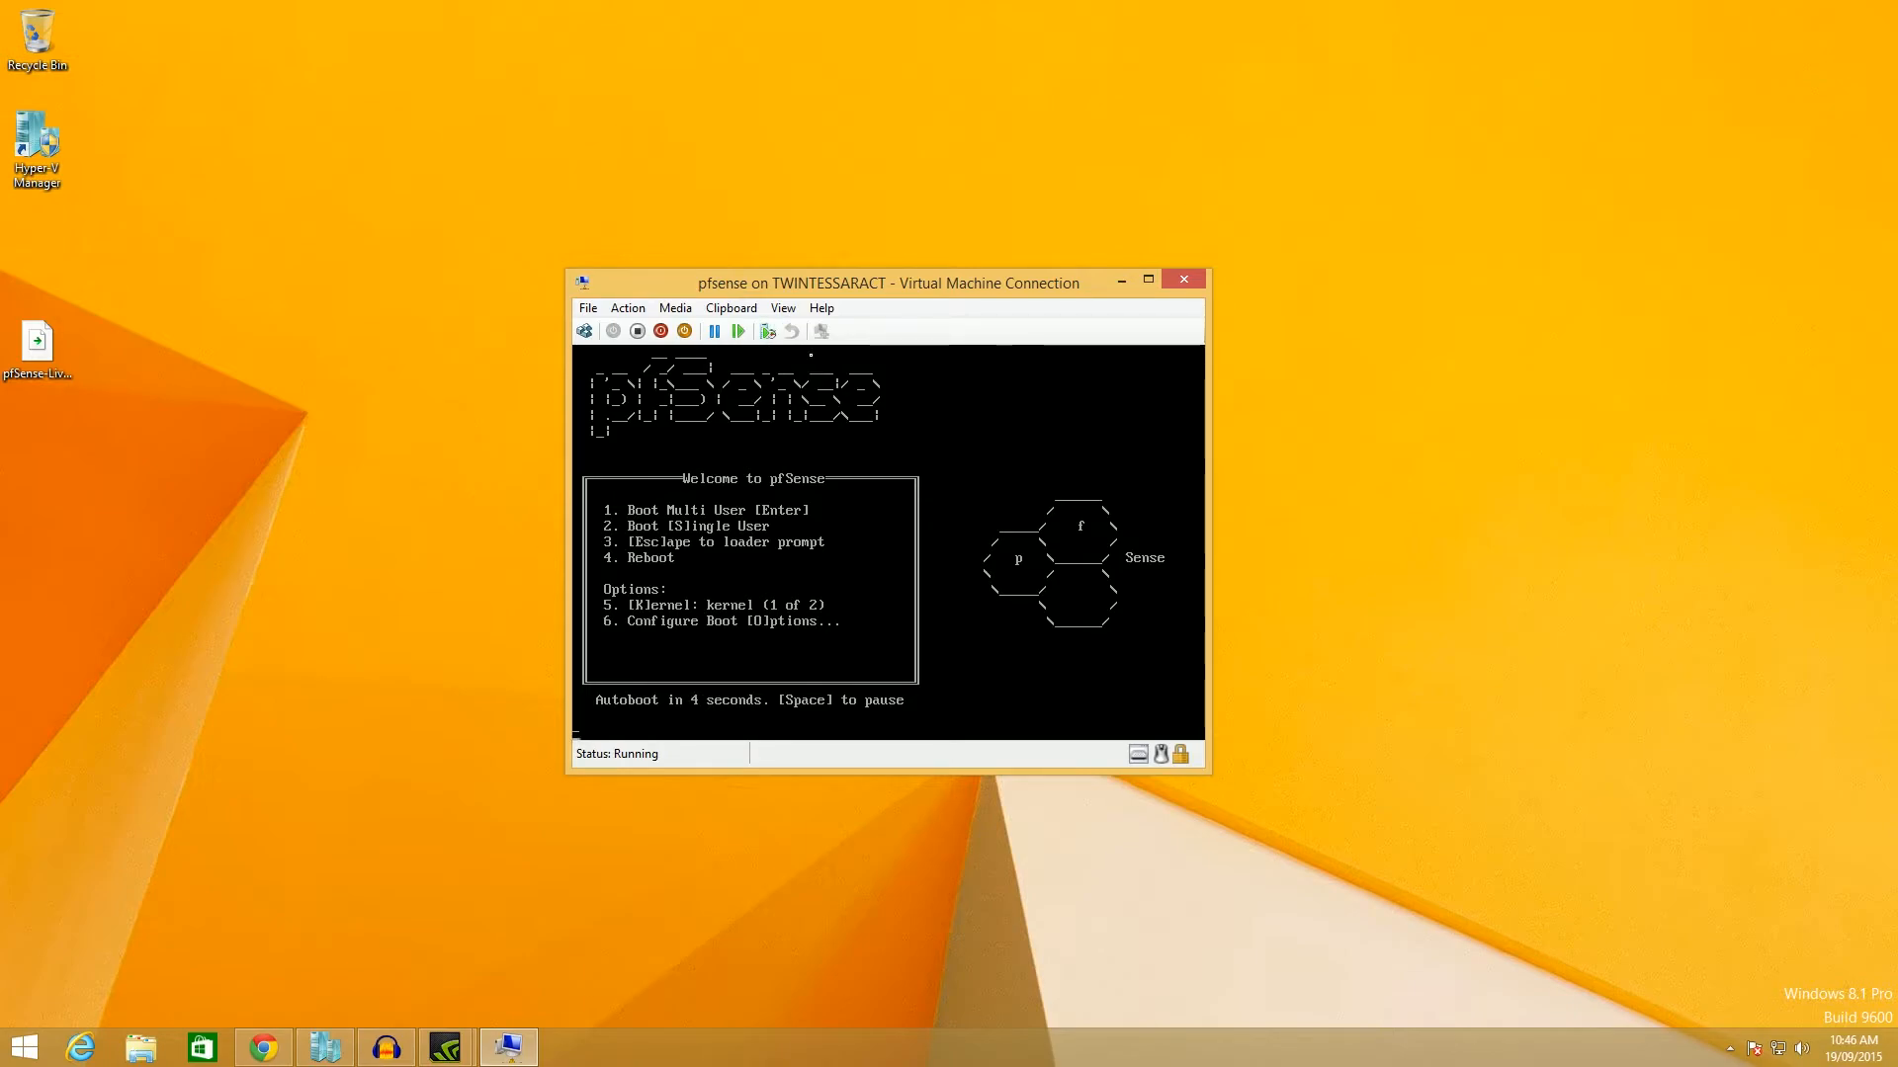
{"action": "key", "text": "Return"}
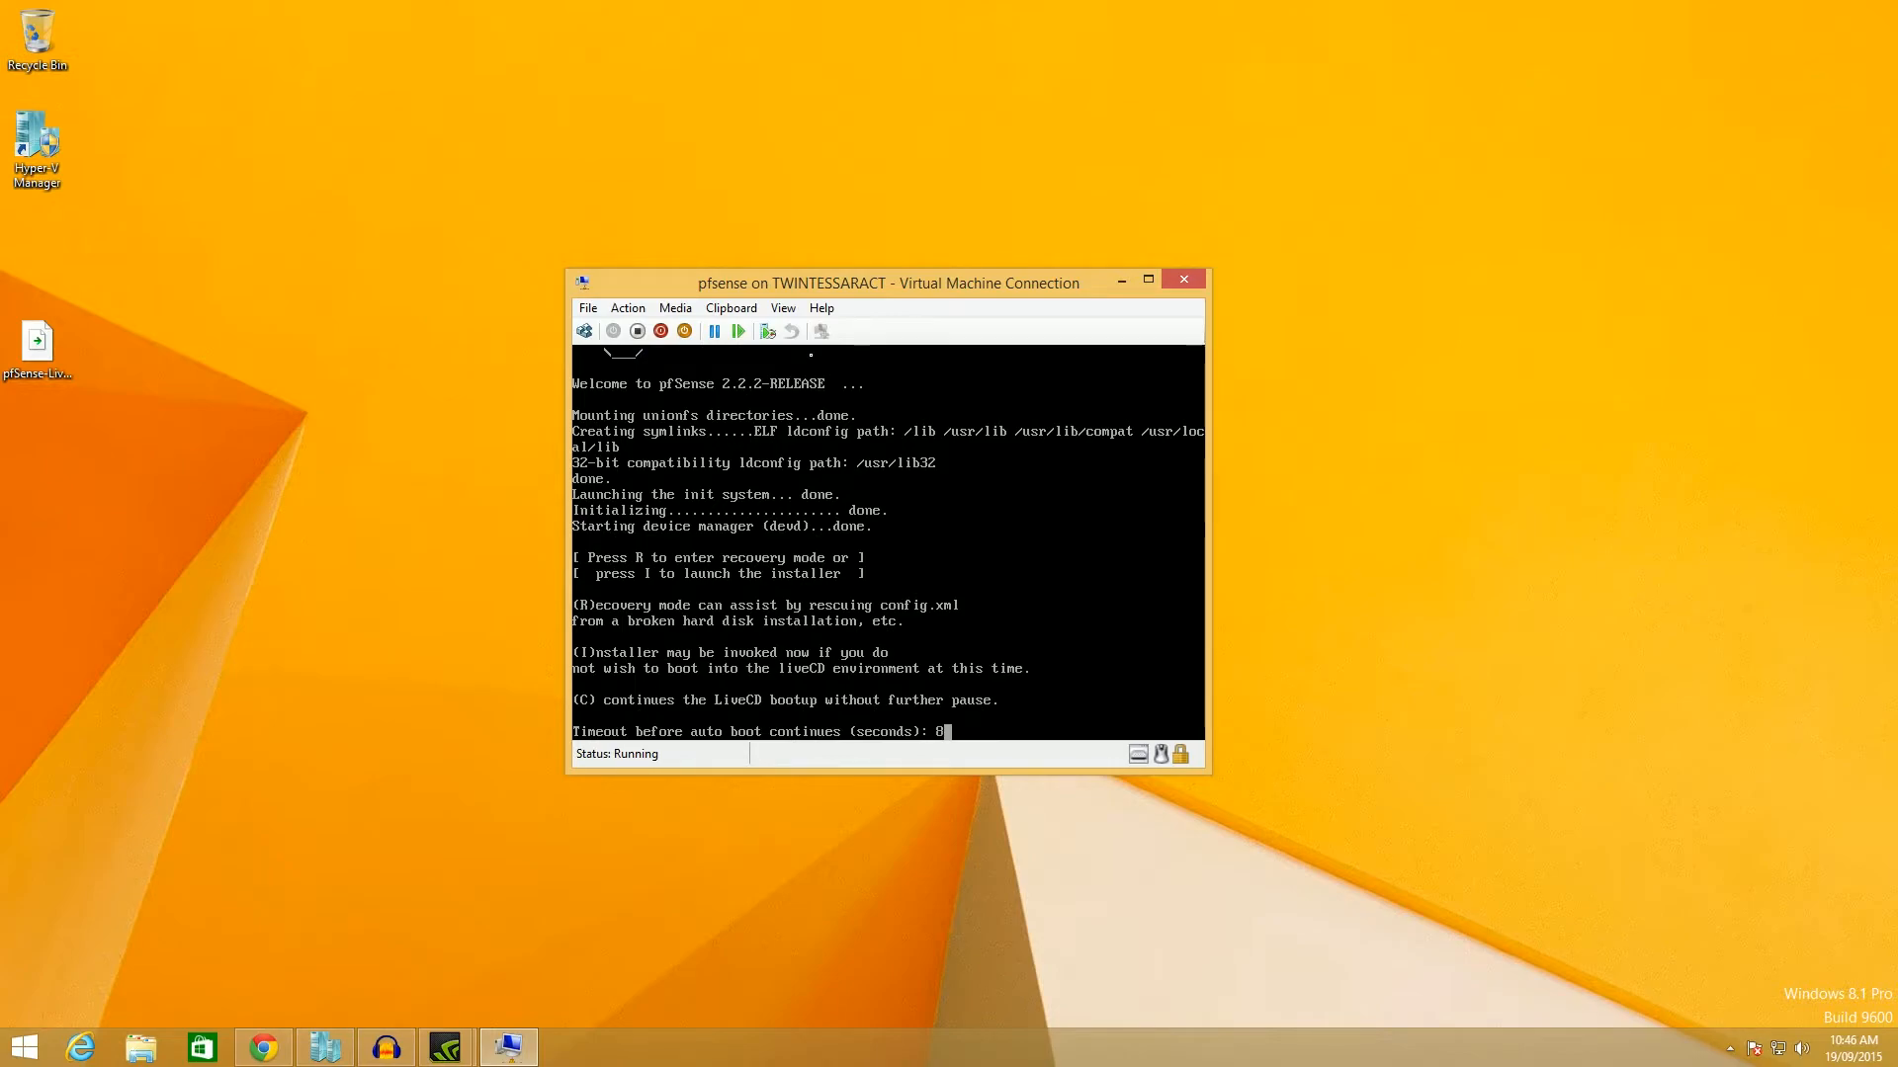
Try ejecting the installer ISO, dismiss the error, and turn off the pfSense VM.
{"action": "left_click", "coordinate": [727, 308]}
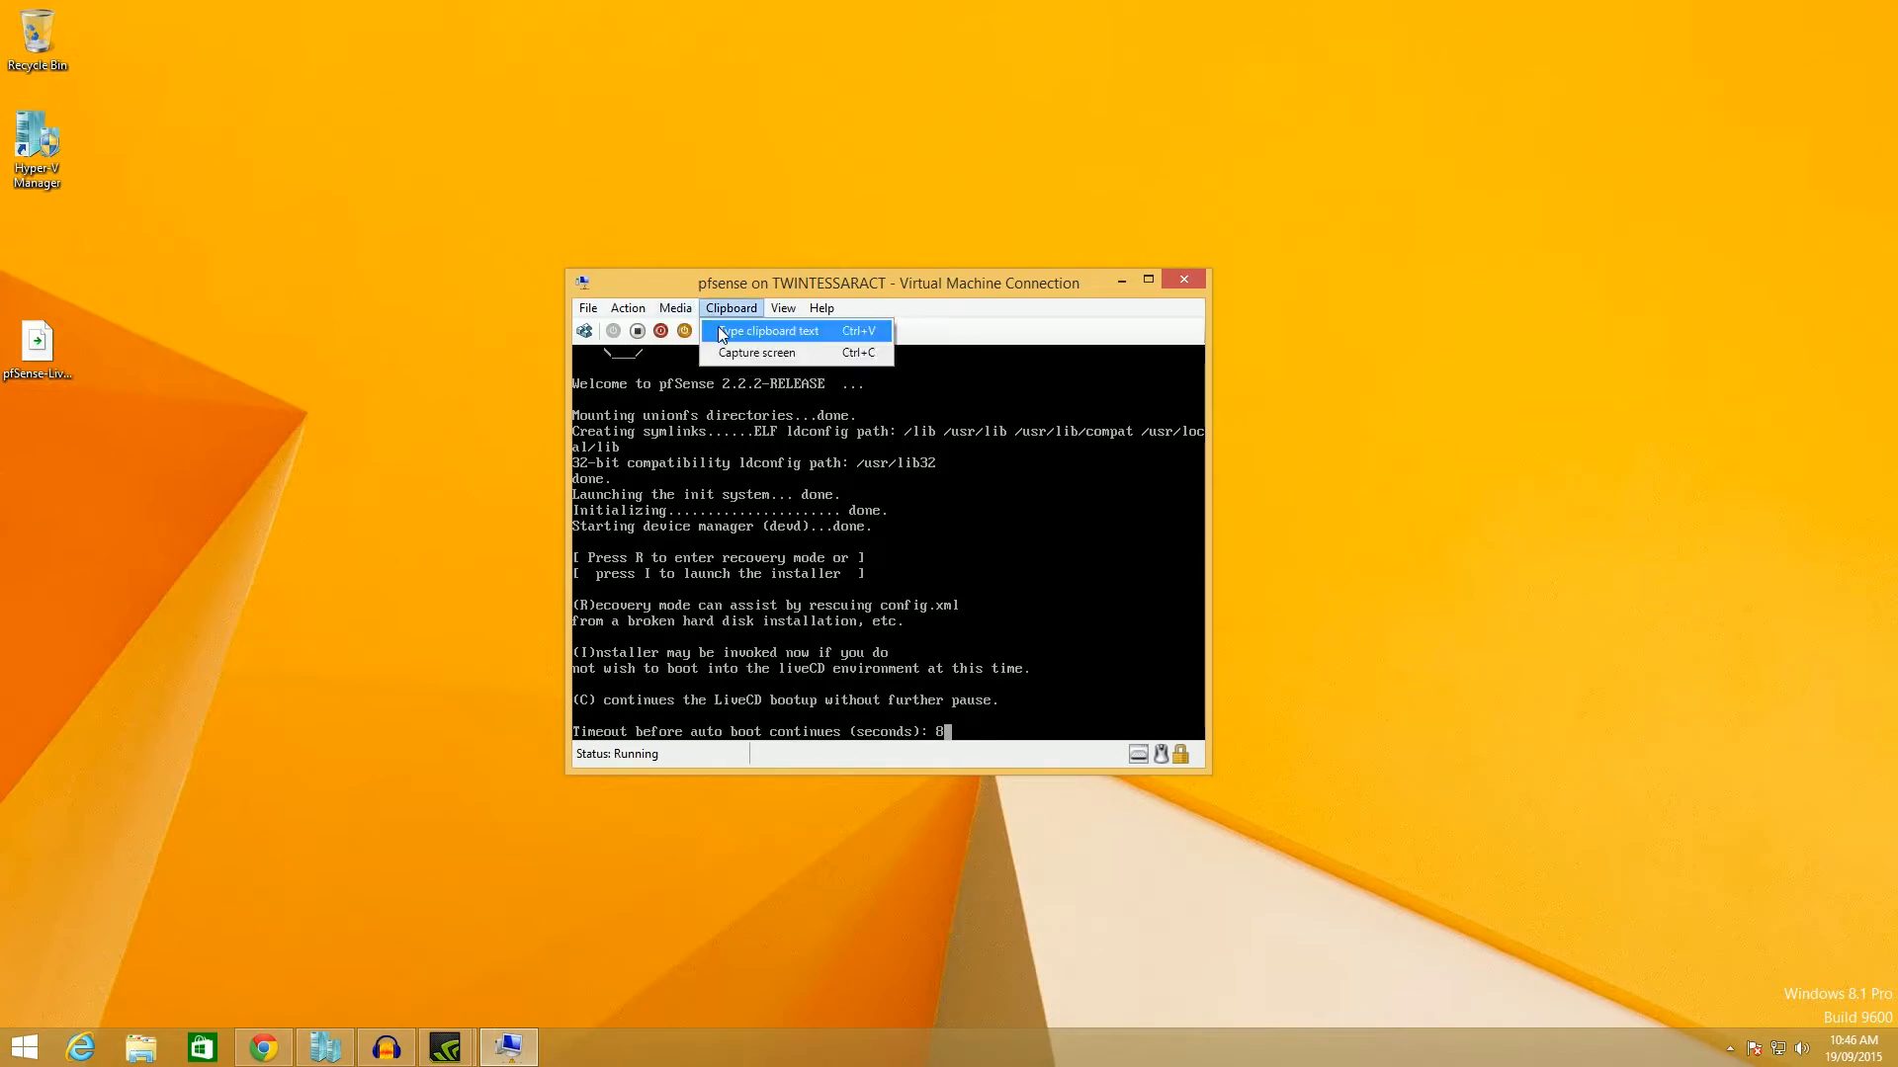
{"action": "mouse_move", "coordinate": [675, 308]}
{"action": "left_click", "coordinate": [841, 332]}
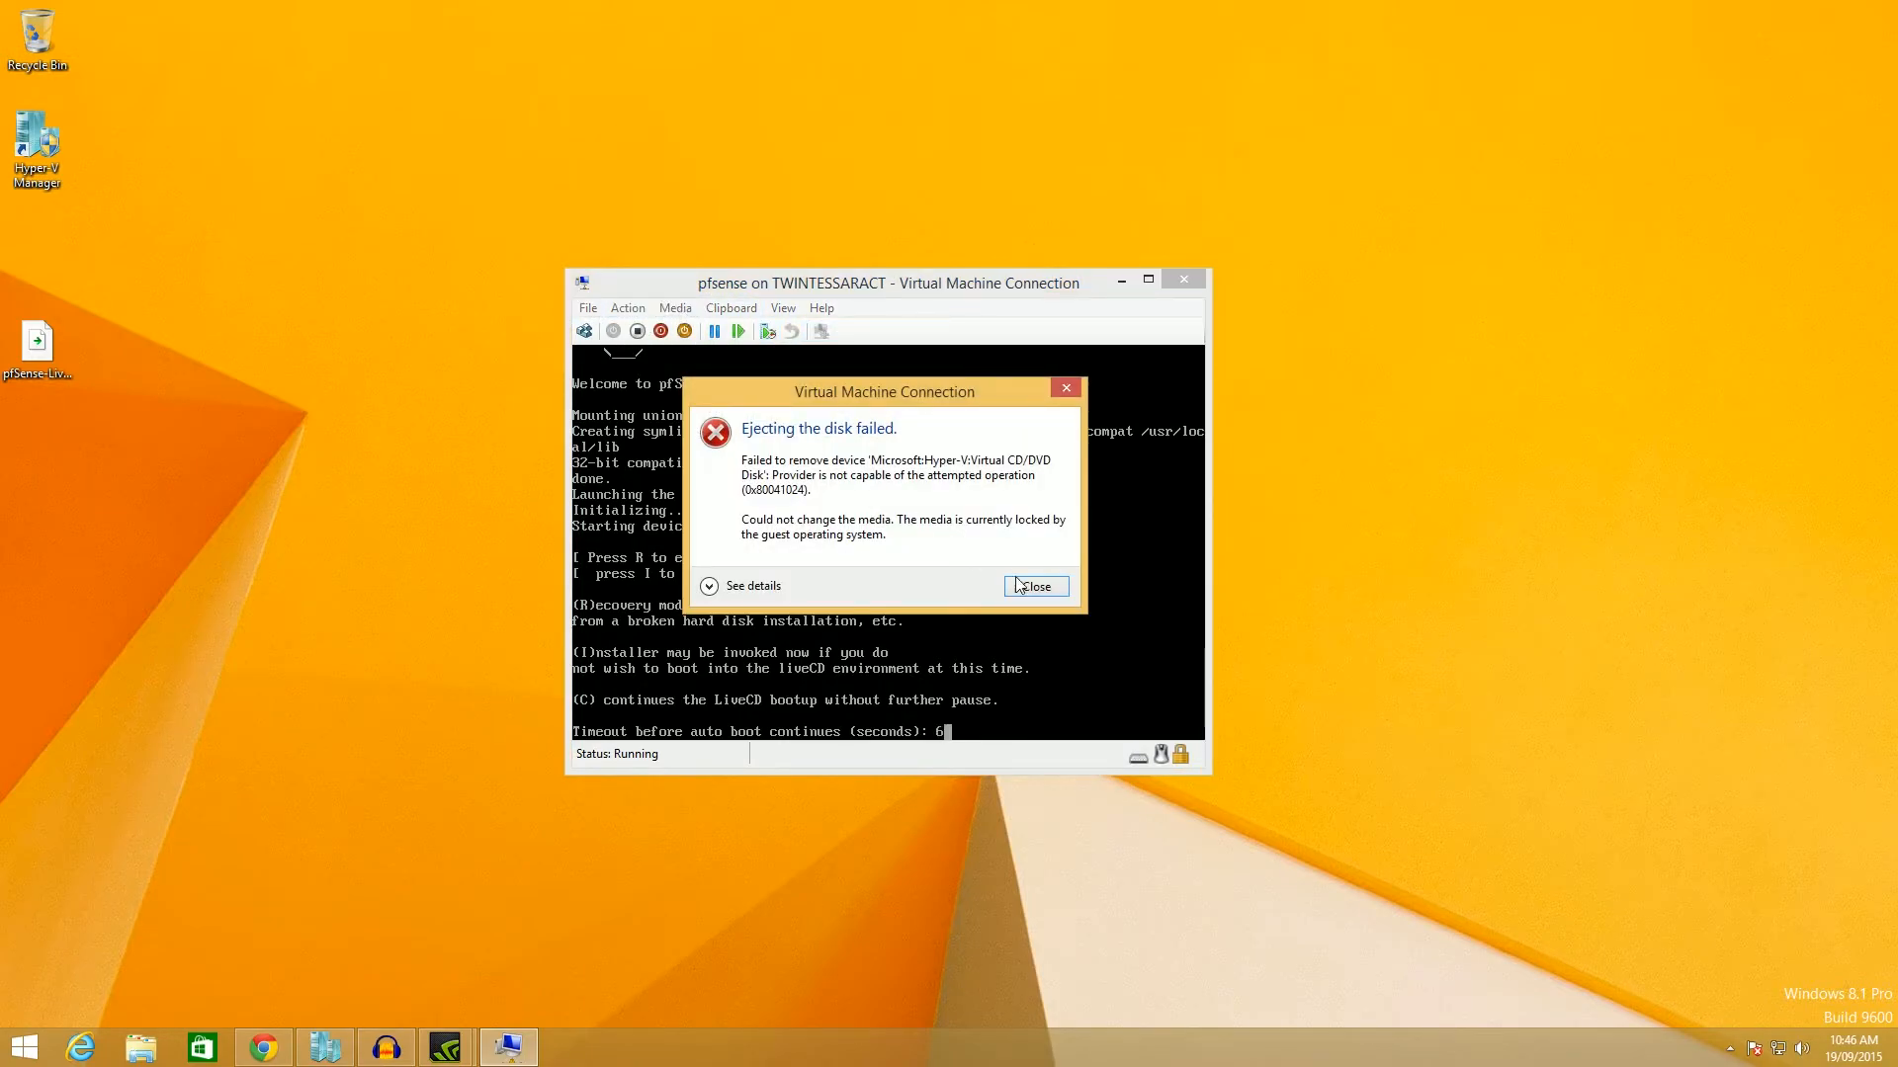
{"action": "left_click", "coordinate": [1034, 586]}
{"action": "left_click", "coordinate": [637, 331]}
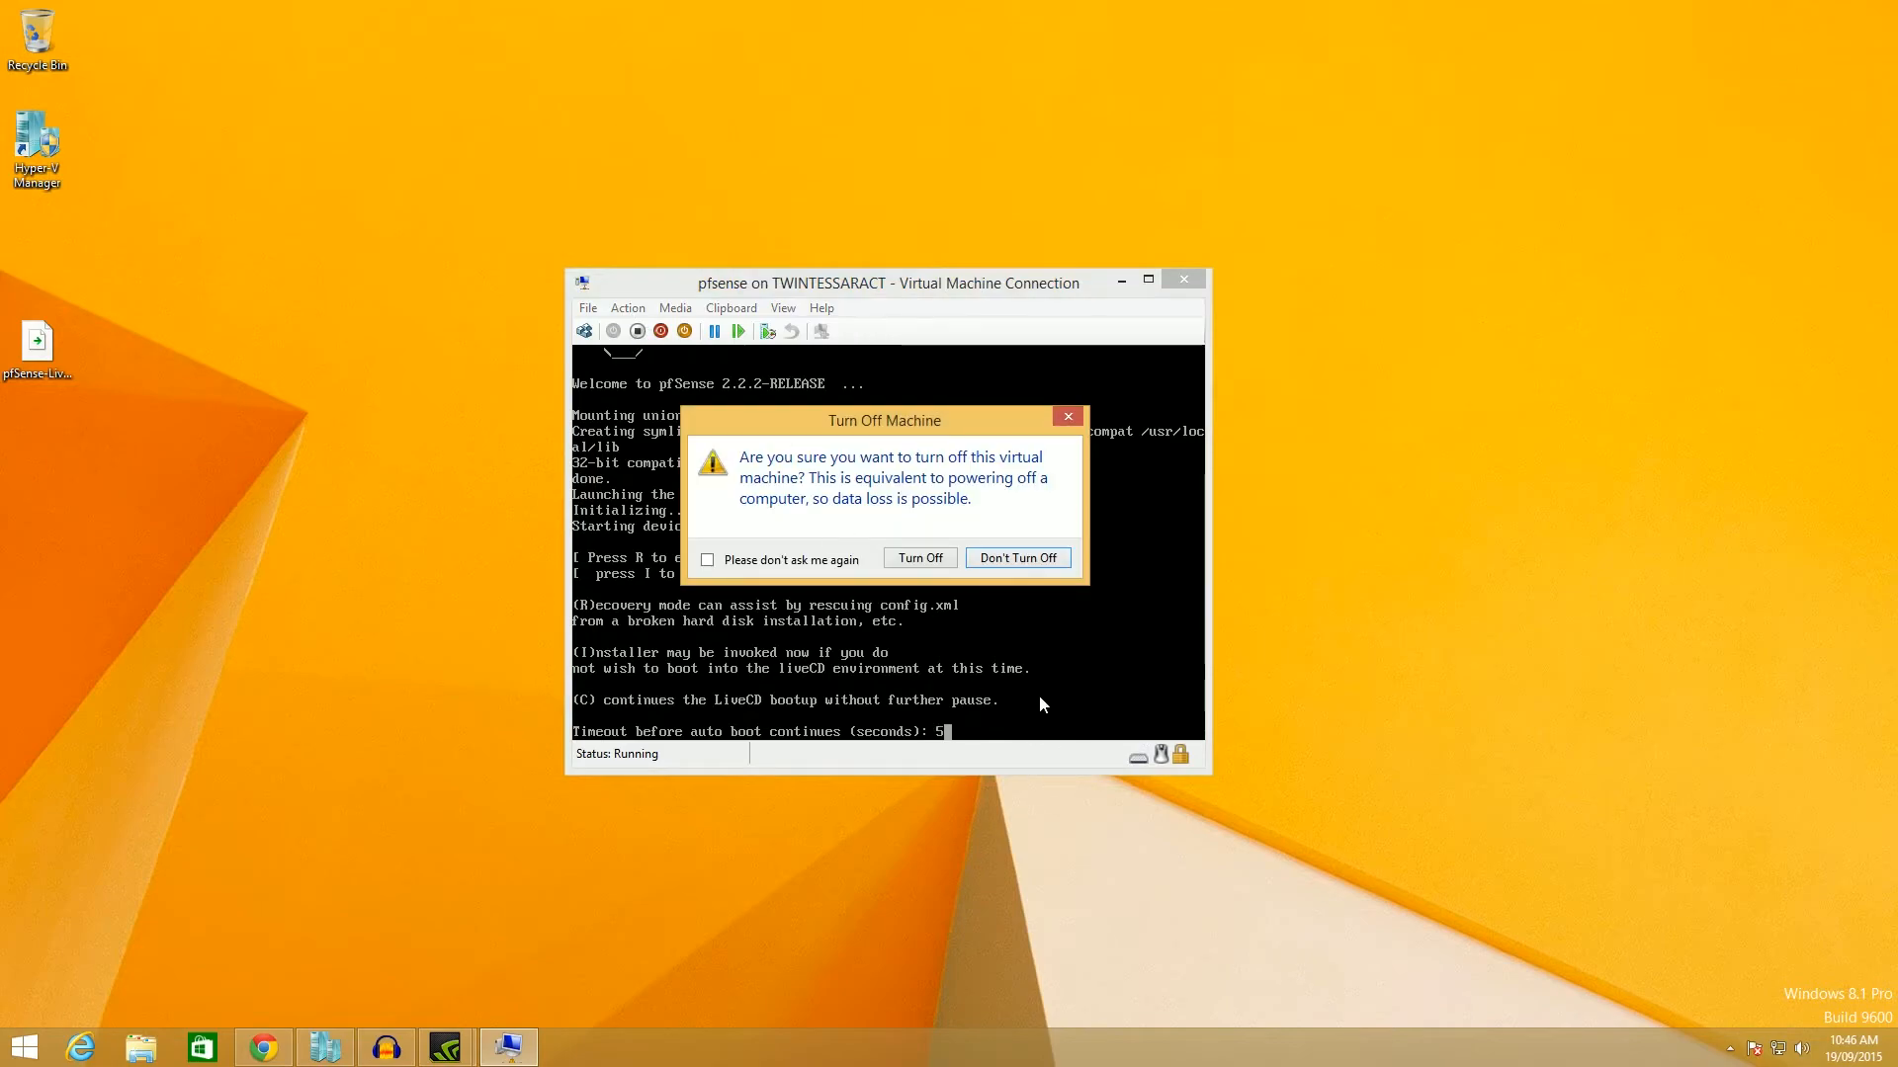
{"action": "left_click", "coordinate": [914, 560]}
Eject the pfSense installer ISO from the DVD drive and start the VM again.
{"action": "left_click", "coordinate": [683, 312]}
{"action": "left_click", "coordinate": [675, 311]}
{"action": "mouse_move", "coordinate": [731, 331]}
{"action": "left_click", "coordinate": [814, 333]}
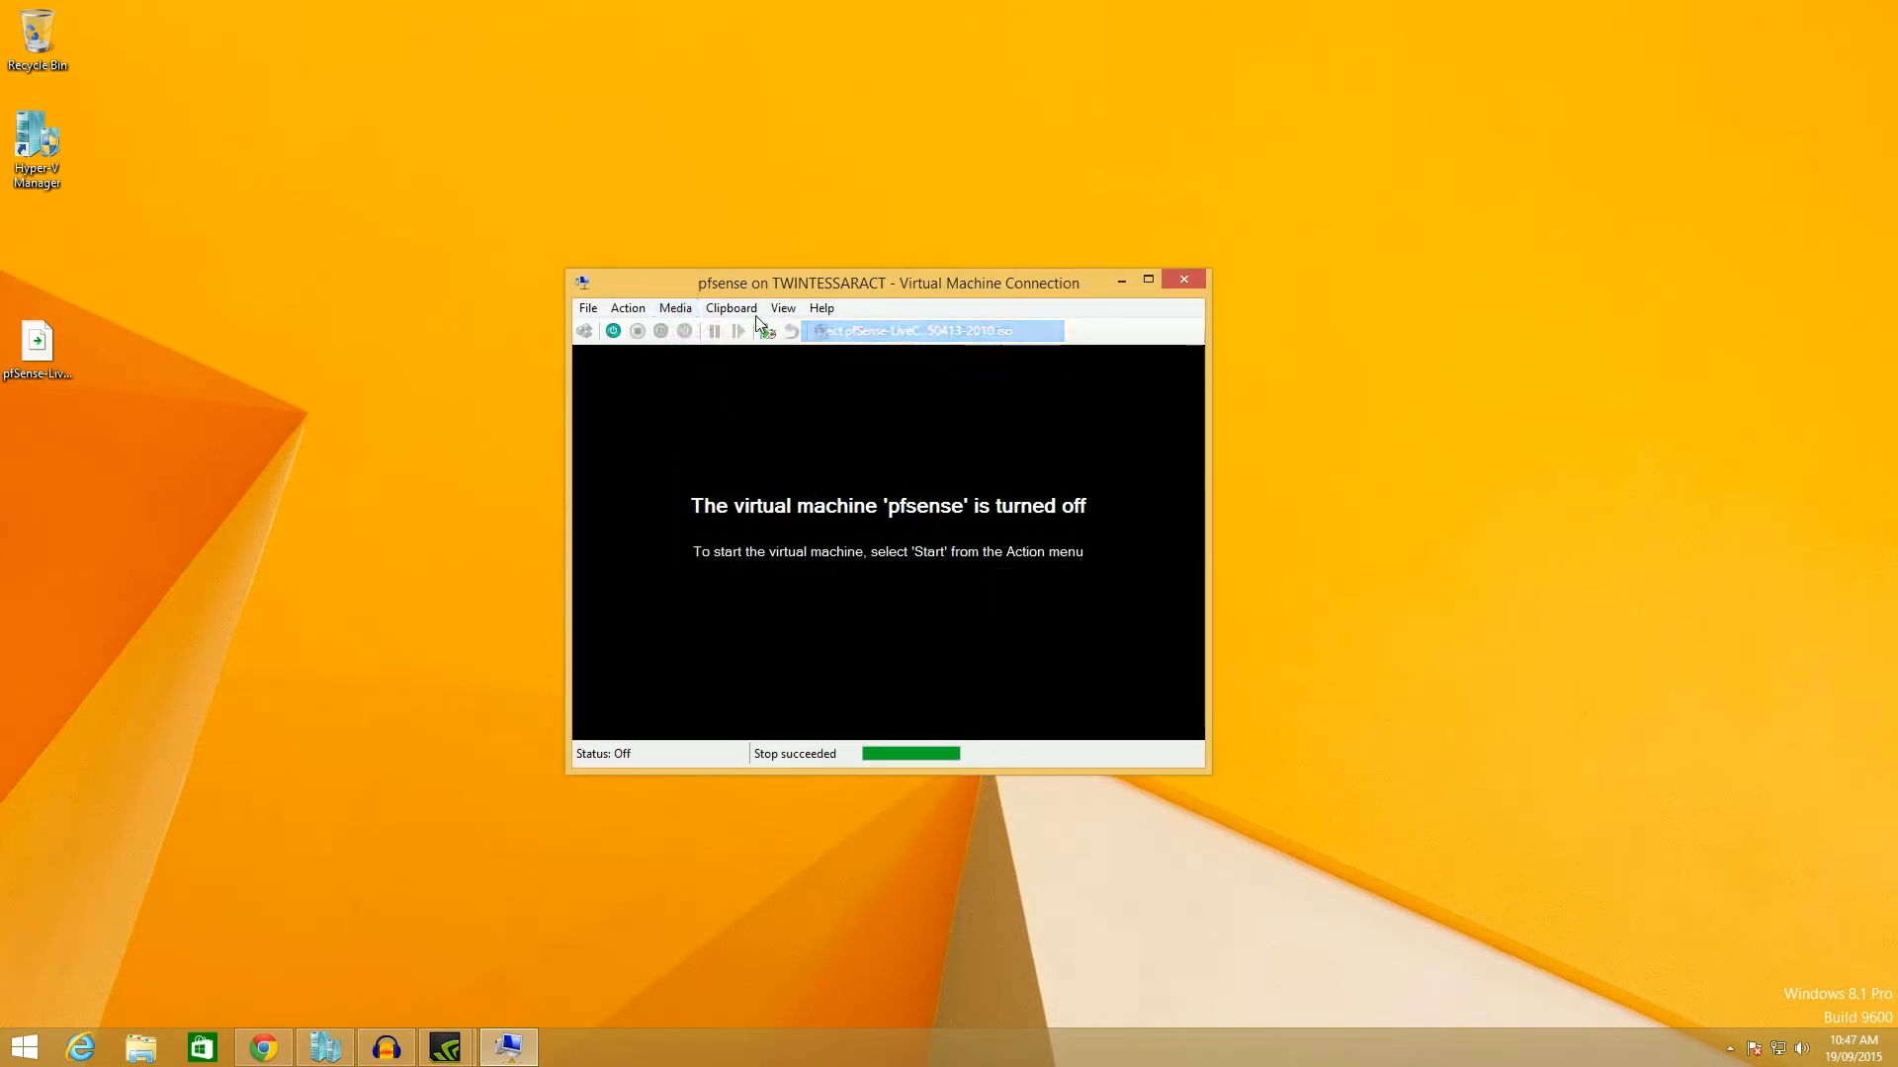
{"action": "left_click", "coordinate": [676, 309]}
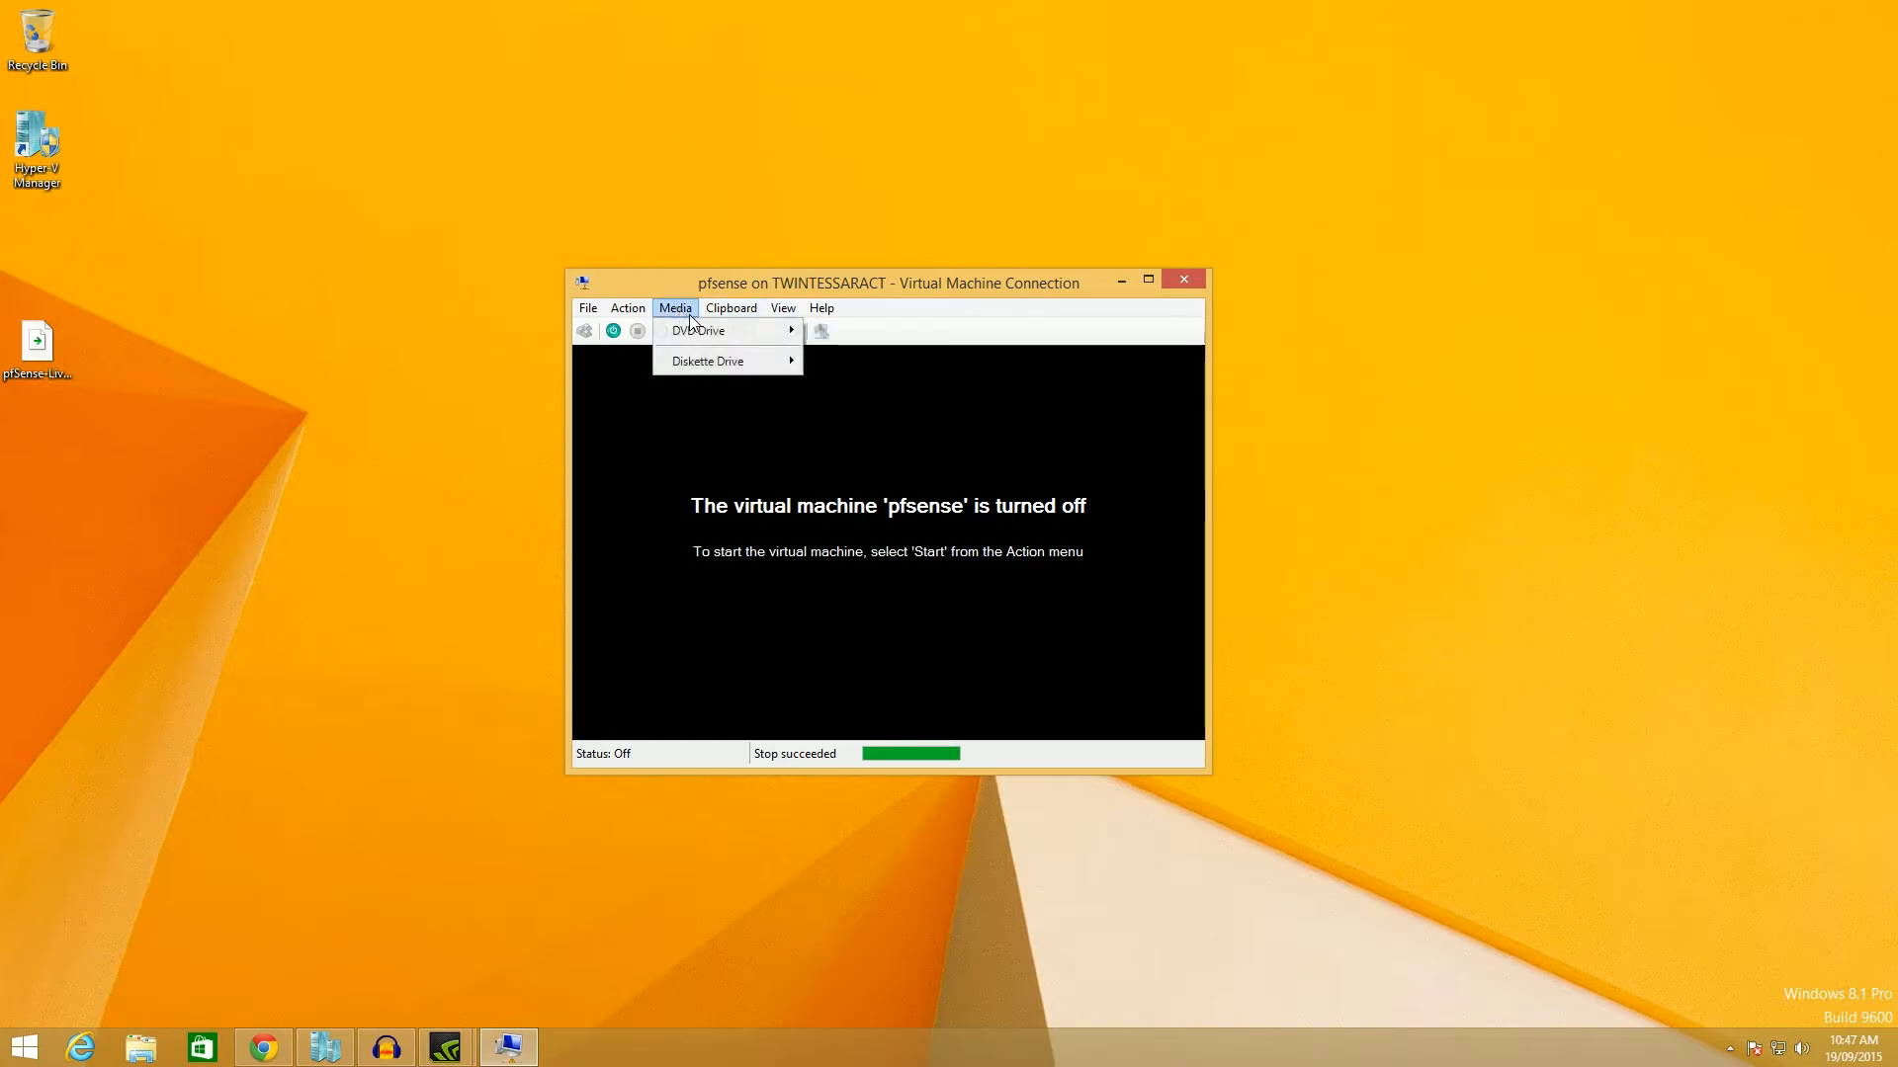
{"action": "left_click", "coordinate": [609, 288]}
{"action": "left_click", "coordinate": [612, 334]}
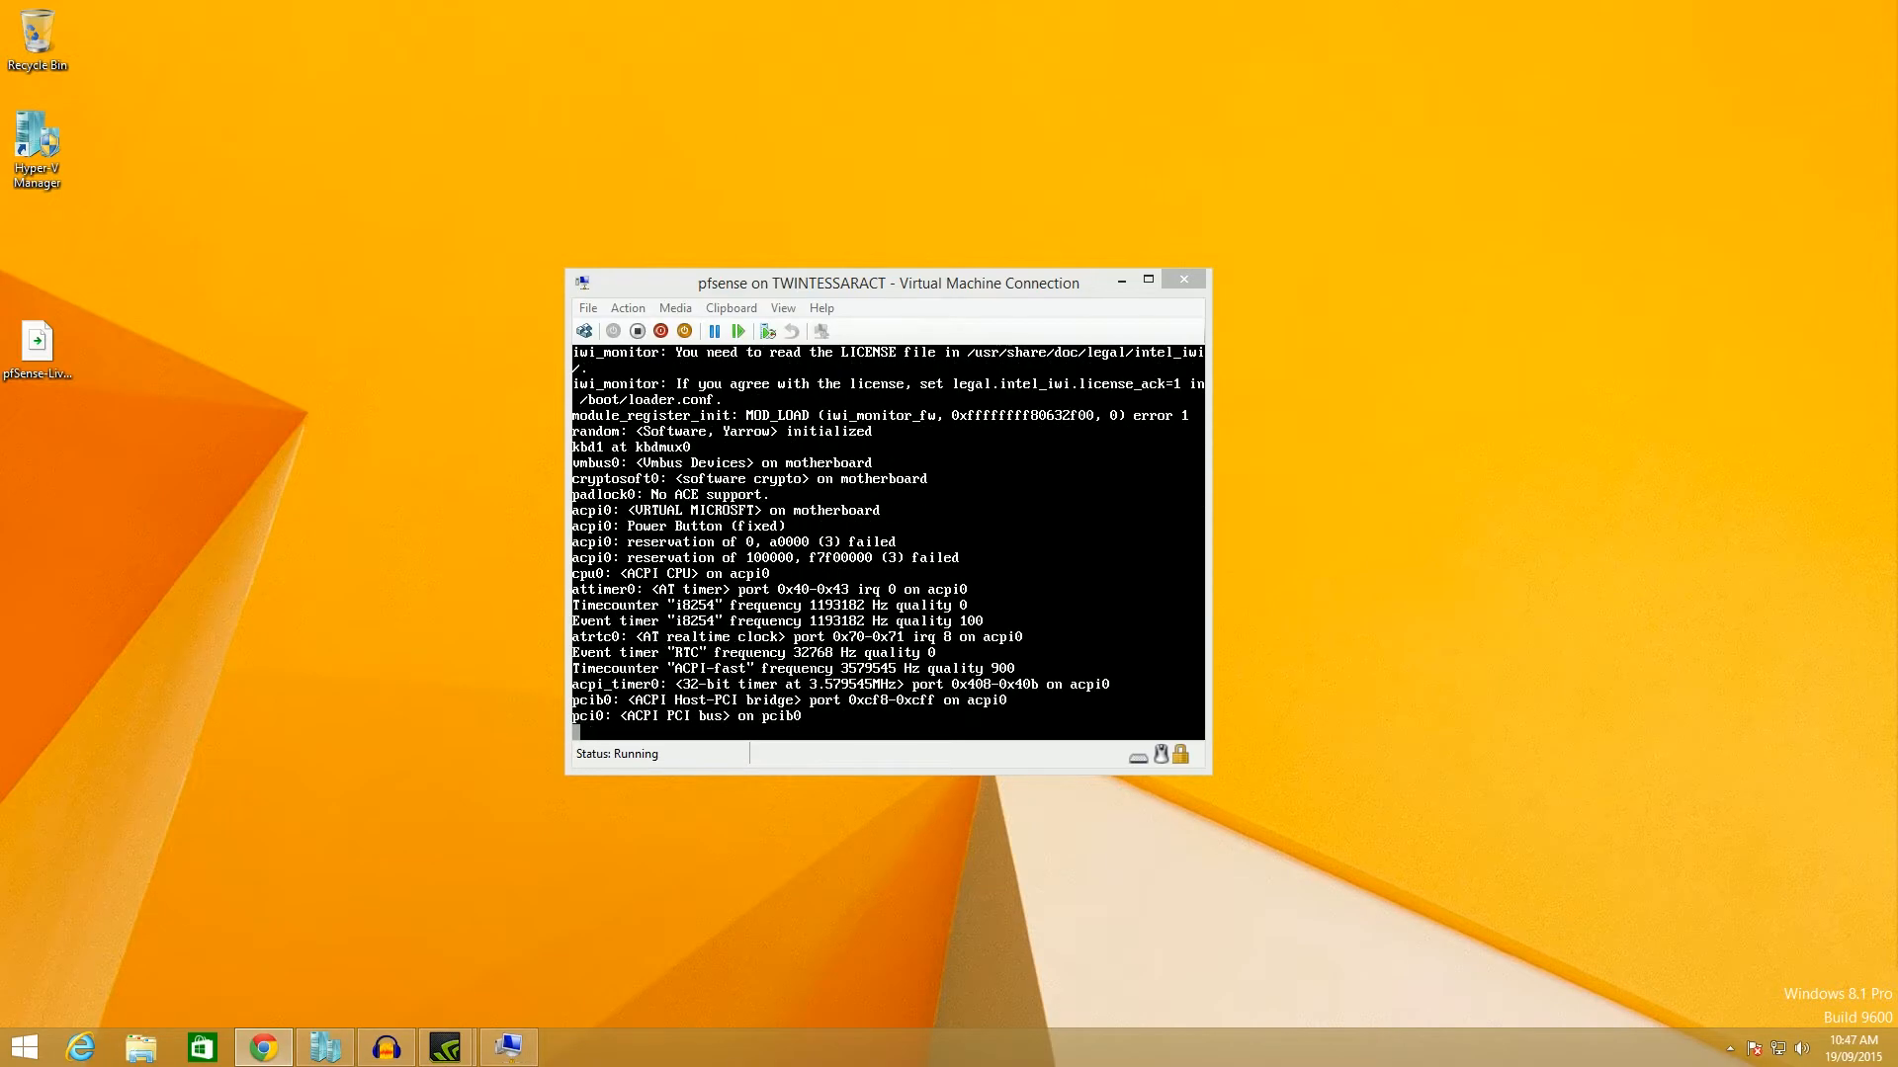
Wait for pfSense to boot from disk to the VLAN prompt, repositioning the console window.
{"action": "left_click_drag", "start_coordinate": [993, 277], "coordinate": [1022, 258]}
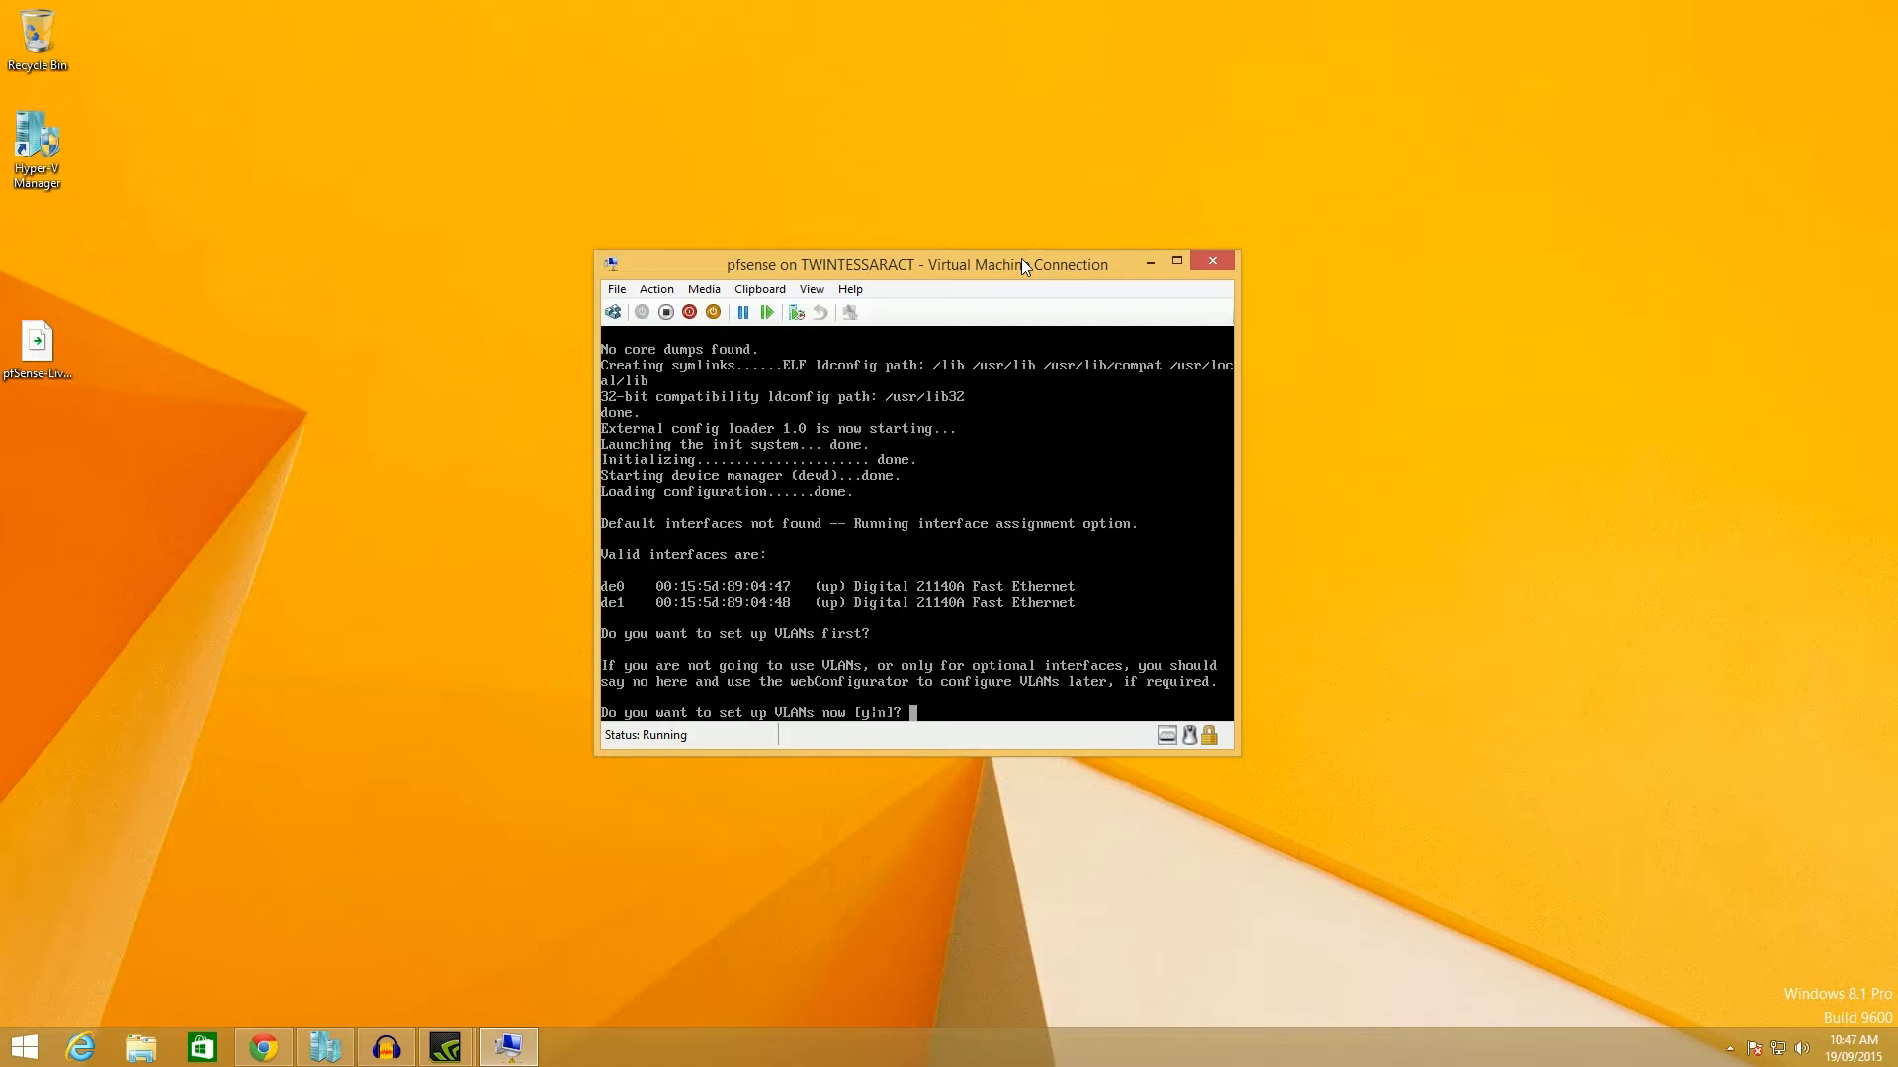
Decline VLANs, assign WAN to de0 and LAN to de1, skip Optional 1, and confirm with y.
{"action": "type", "text": "n"}
{"action": "key", "text": "Return"}
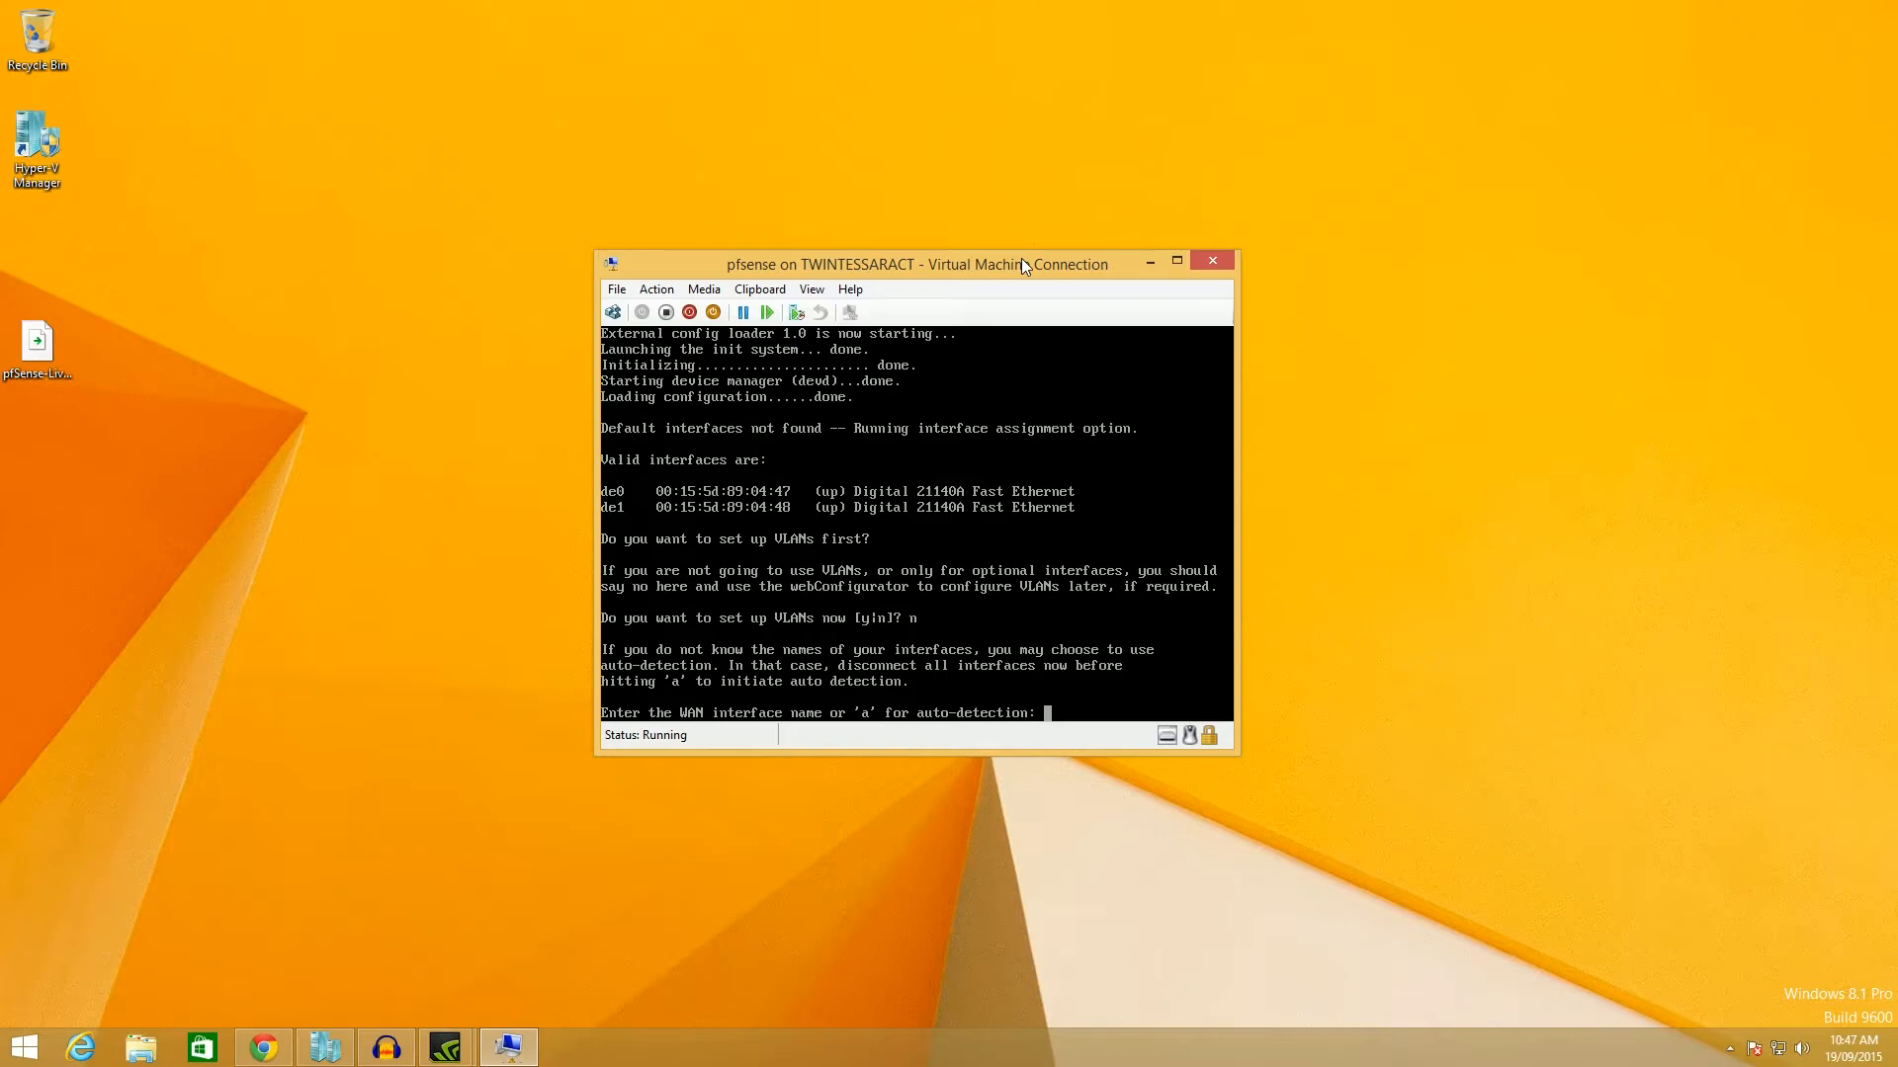
{"action": "type", "text": "de0"}
{"action": "key", "text": "Return"}
{"action": "type", "text": "de1"}
{"action": "key", "text": "Return"}
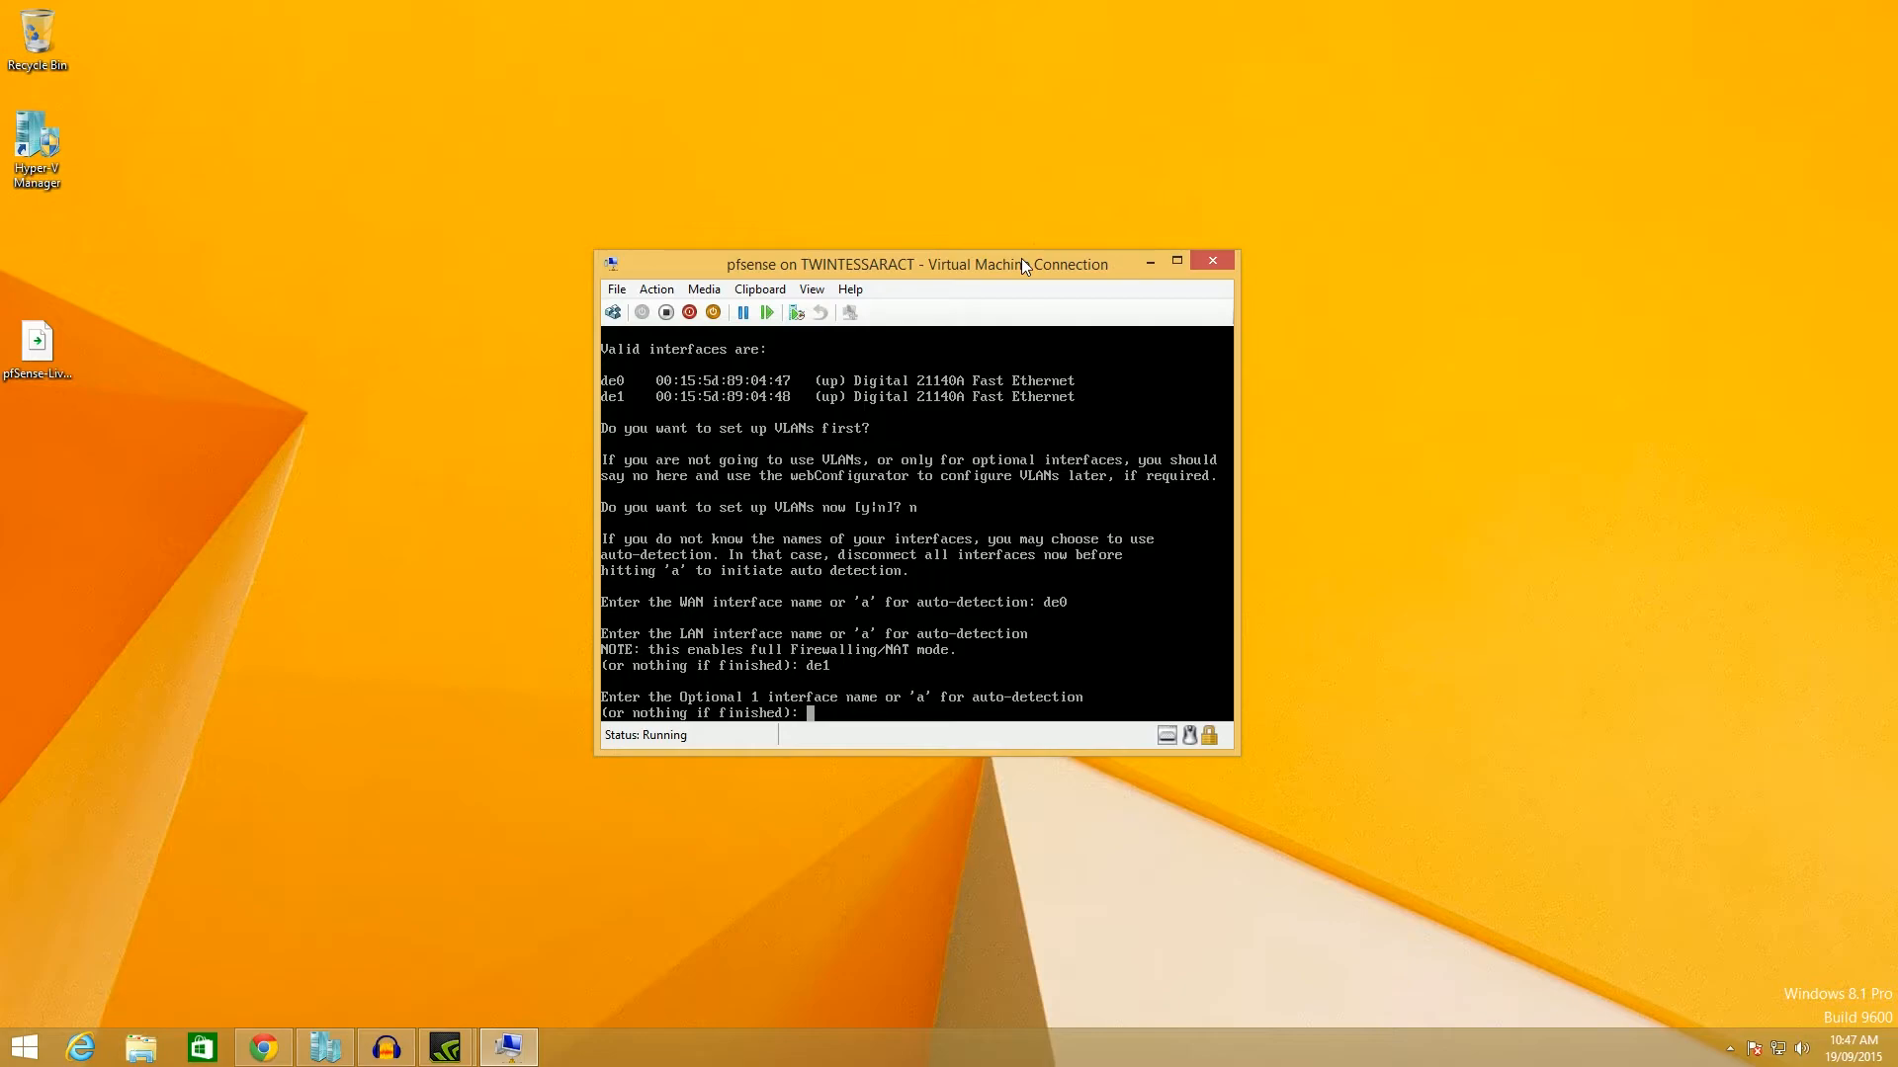
{"action": "key", "text": "Return"}
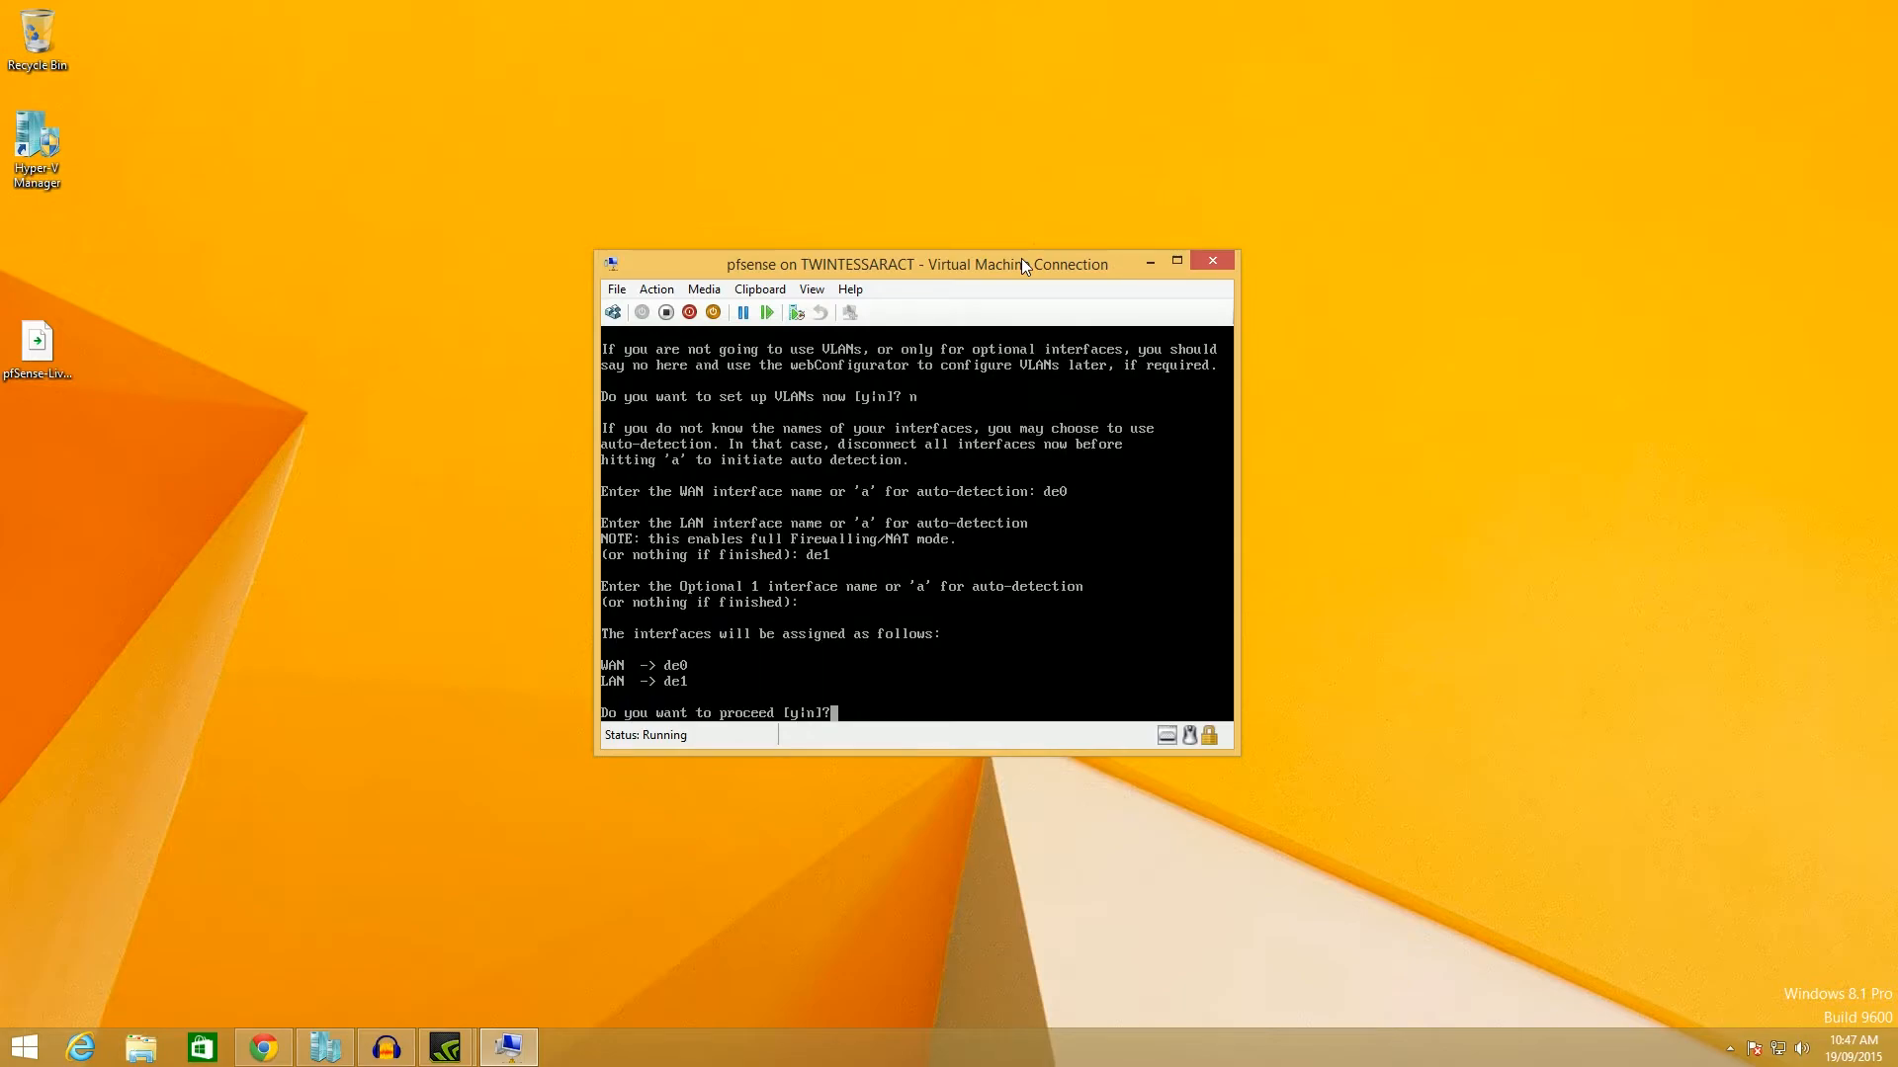
{"action": "type", "text": "y"}
{"action": "key", "text": "Return"}
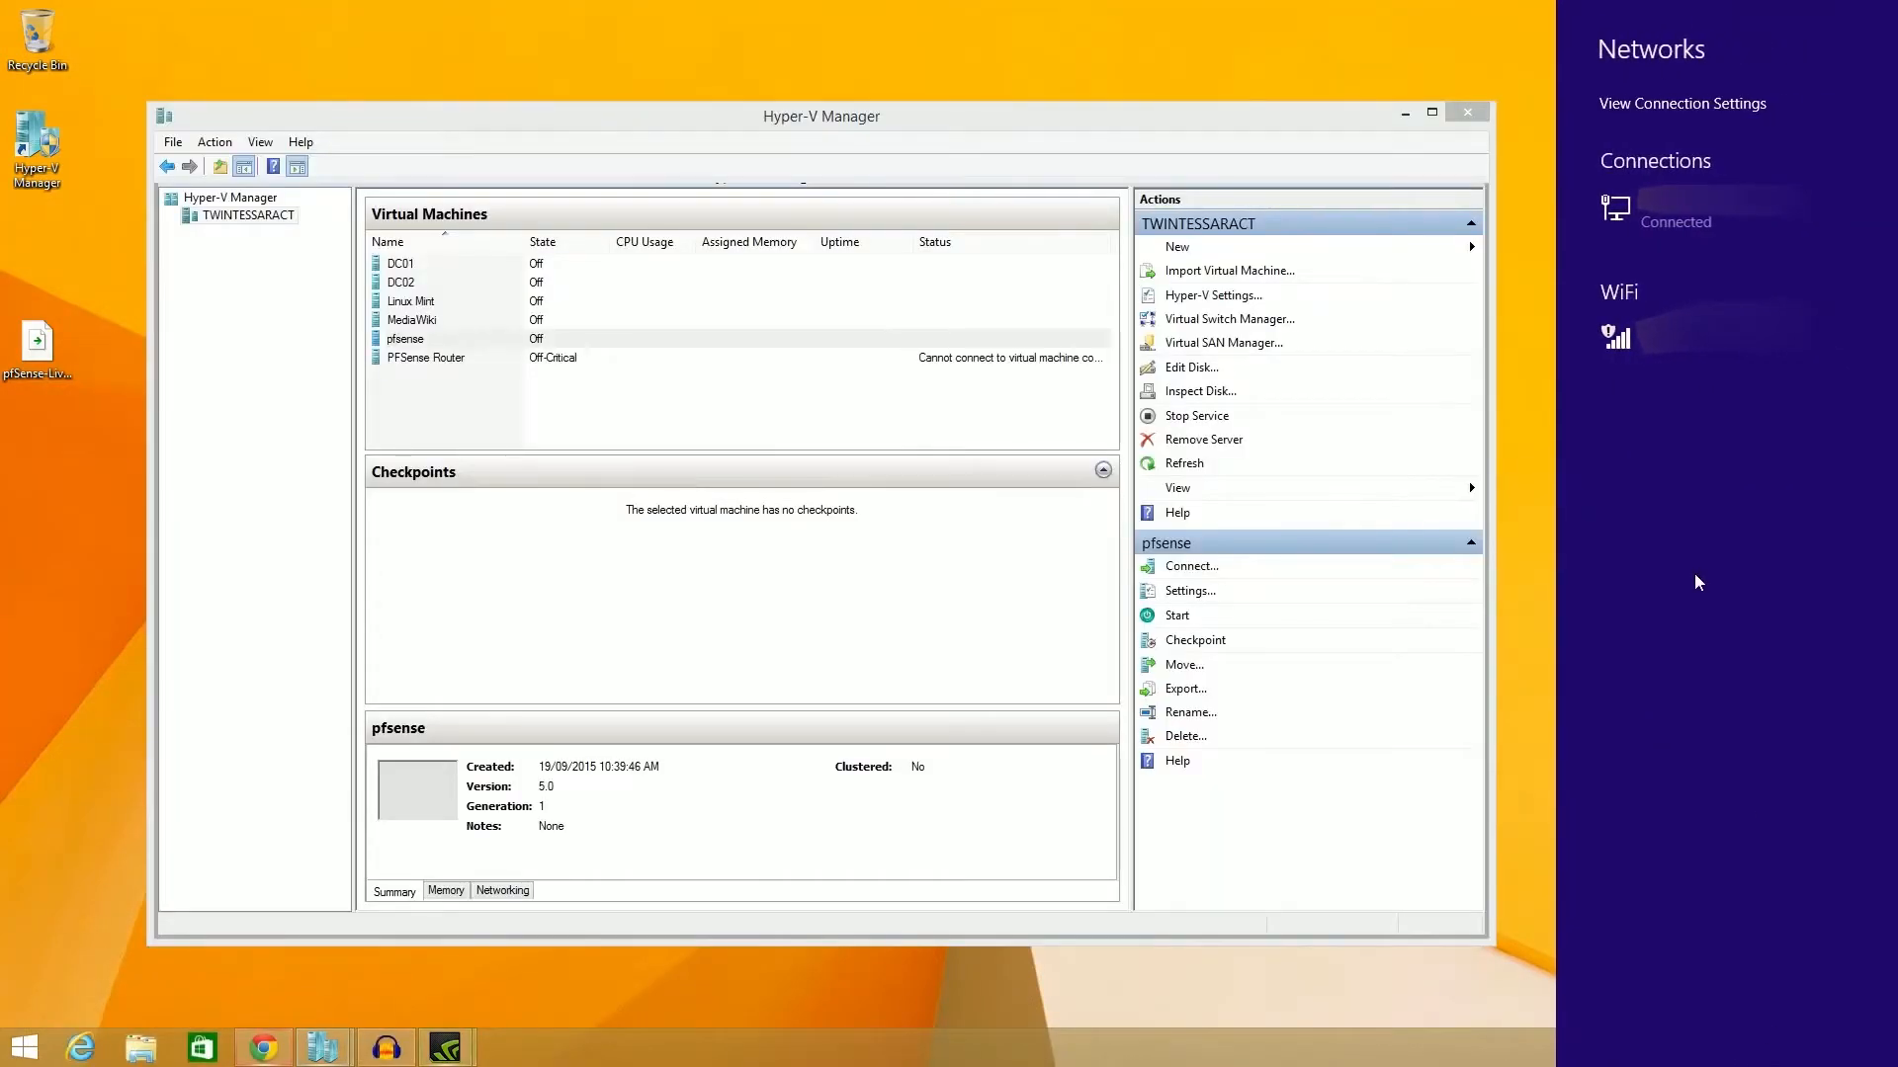
Connect the host to the WiFi network, then dismiss the Networks pane.
{"action": "left_click", "coordinate": [1676, 375]}
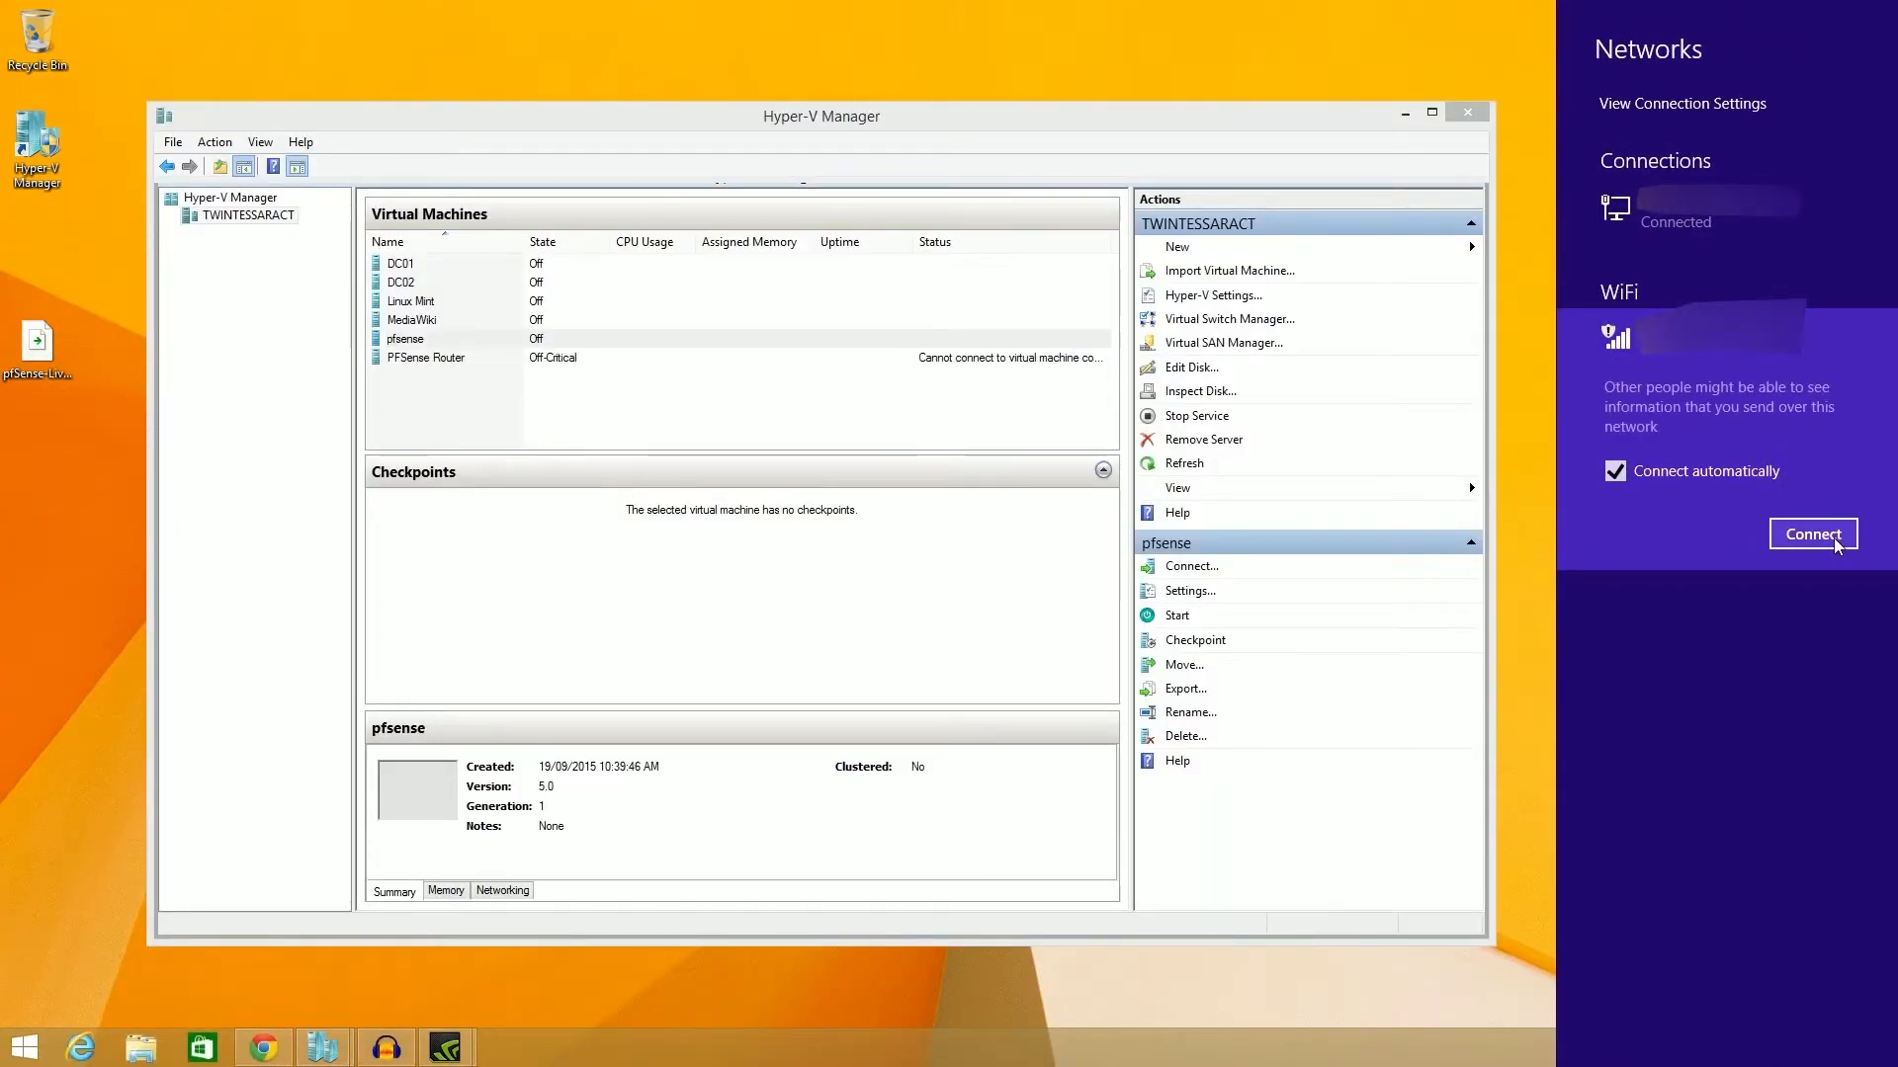
{"action": "left_click", "coordinate": [1813, 533]}
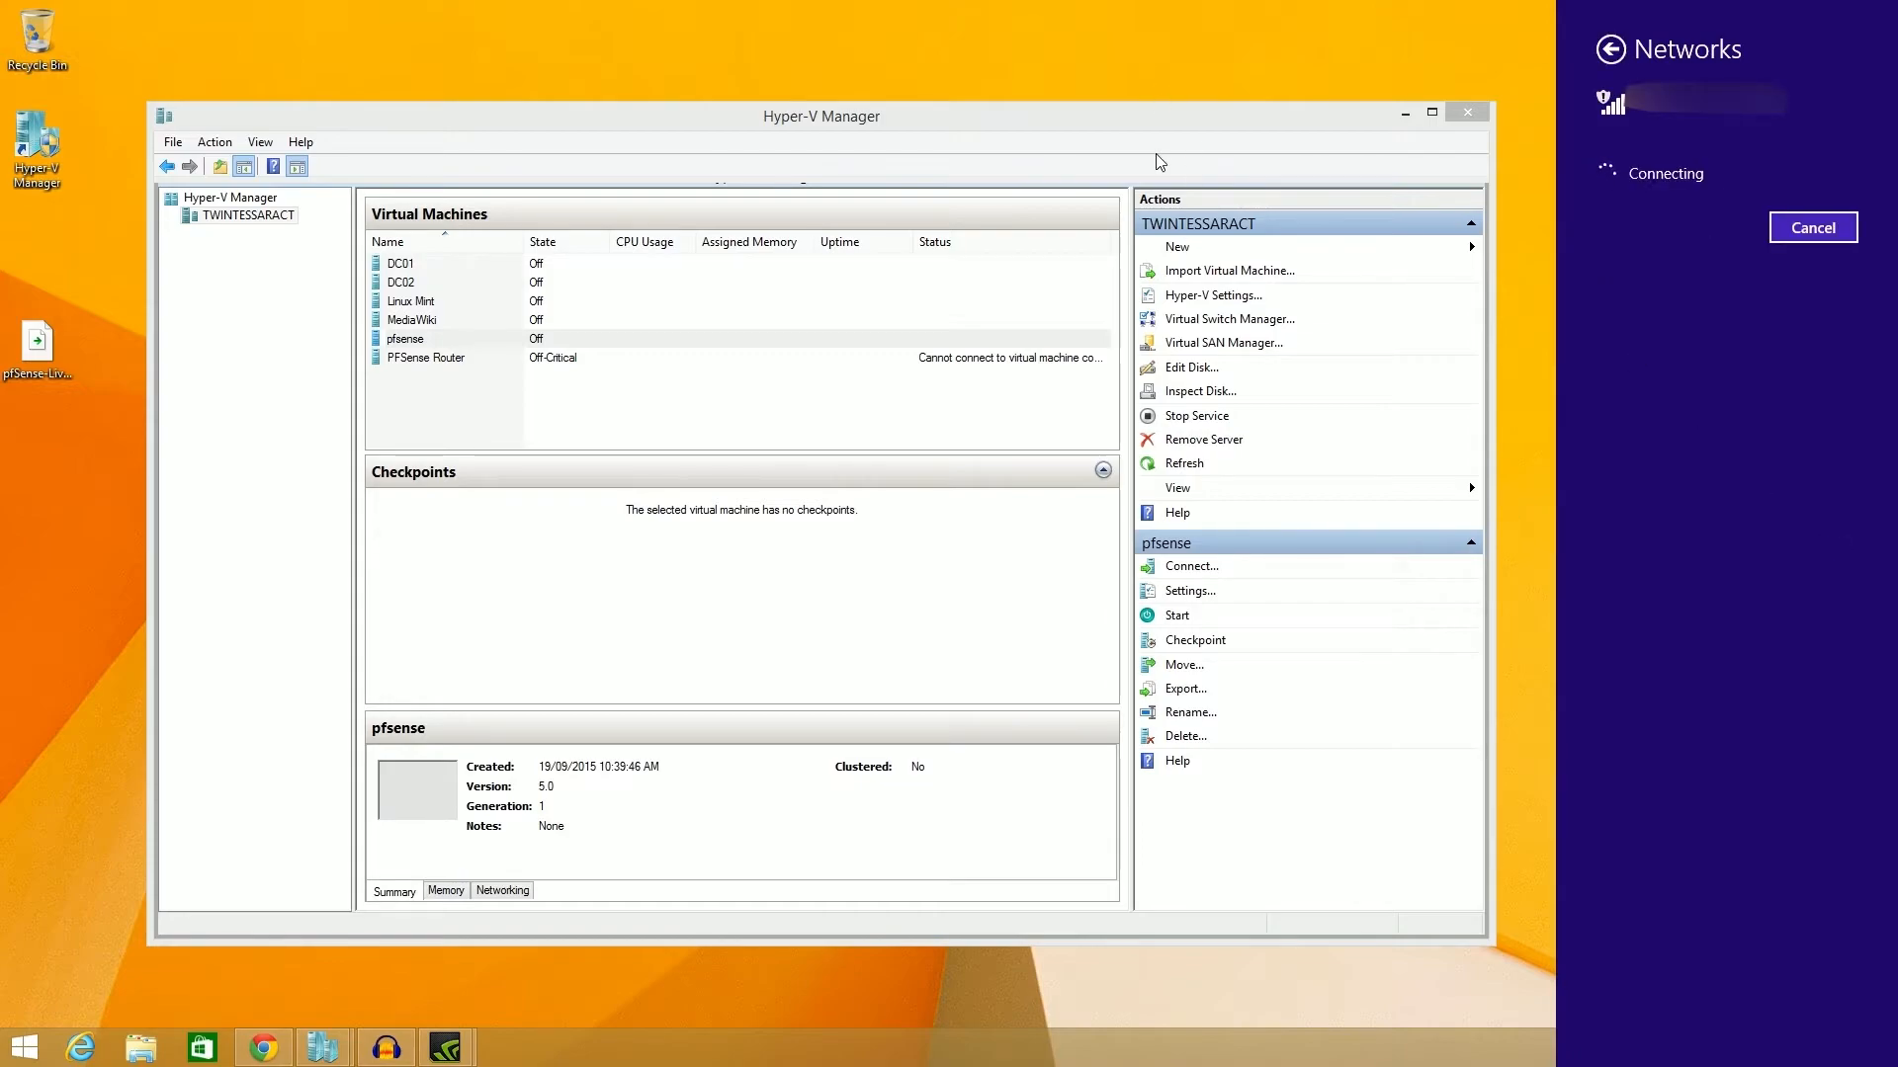
{"action": "left_click", "coordinate": [1194, 156]}
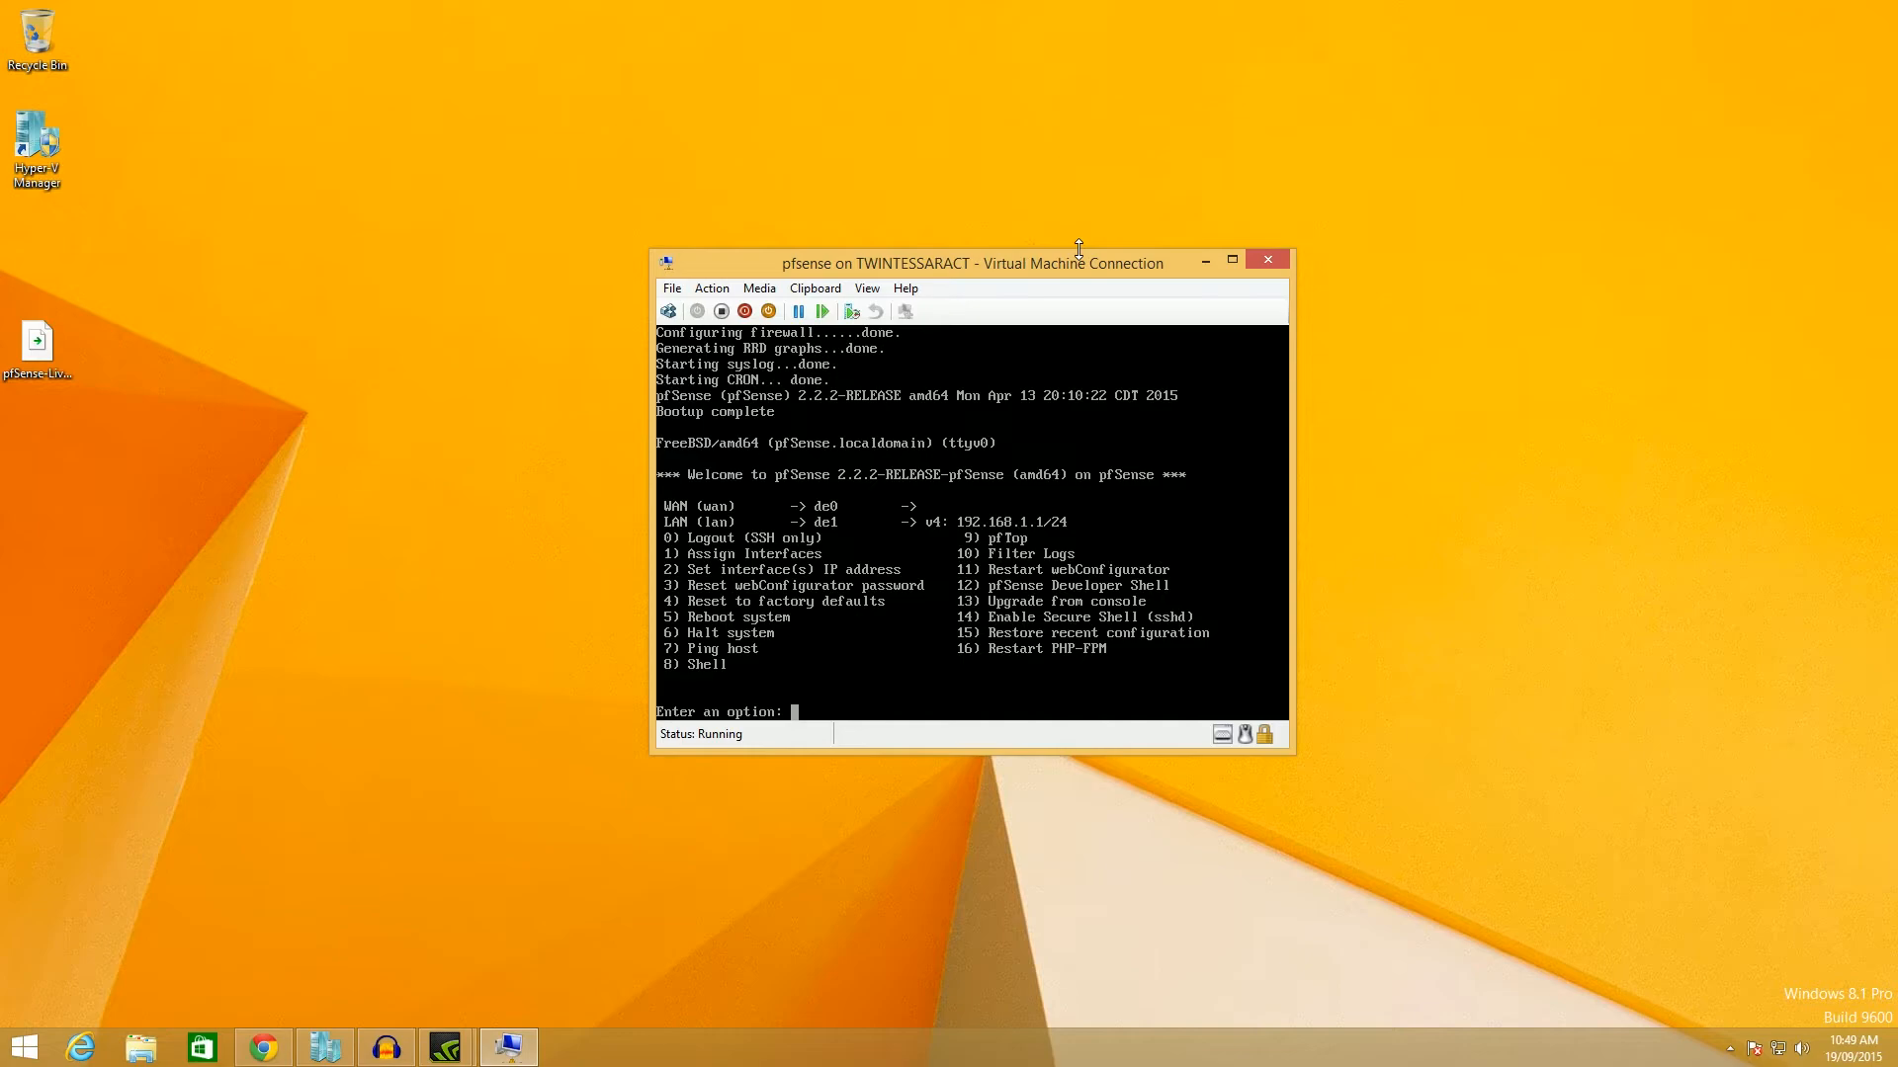
Open the shell with option 8, run touch /etc/rc.local, then type touch /etc/rc.local.running.
{"action": "type", "text": "8"}
{"action": "key", "text": "Return"}
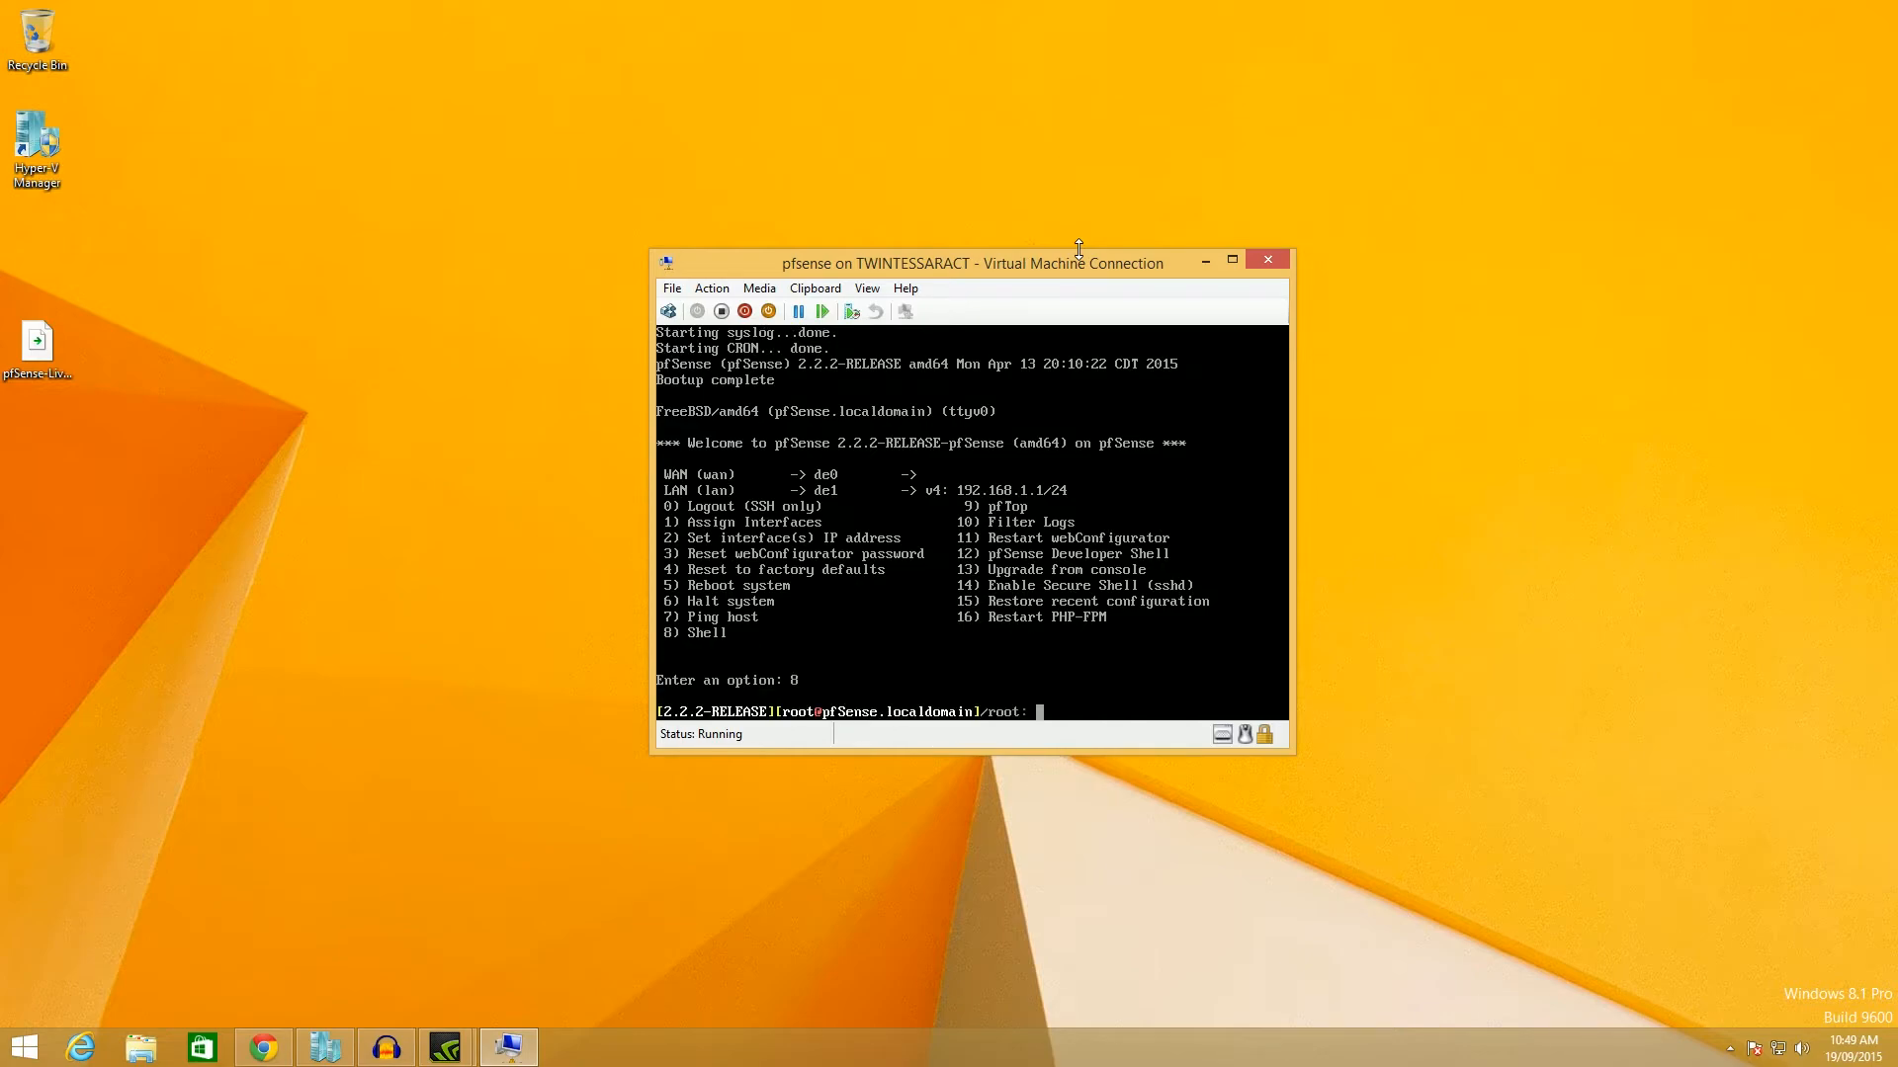
{"action": "key", "text": "alt+Tab"}
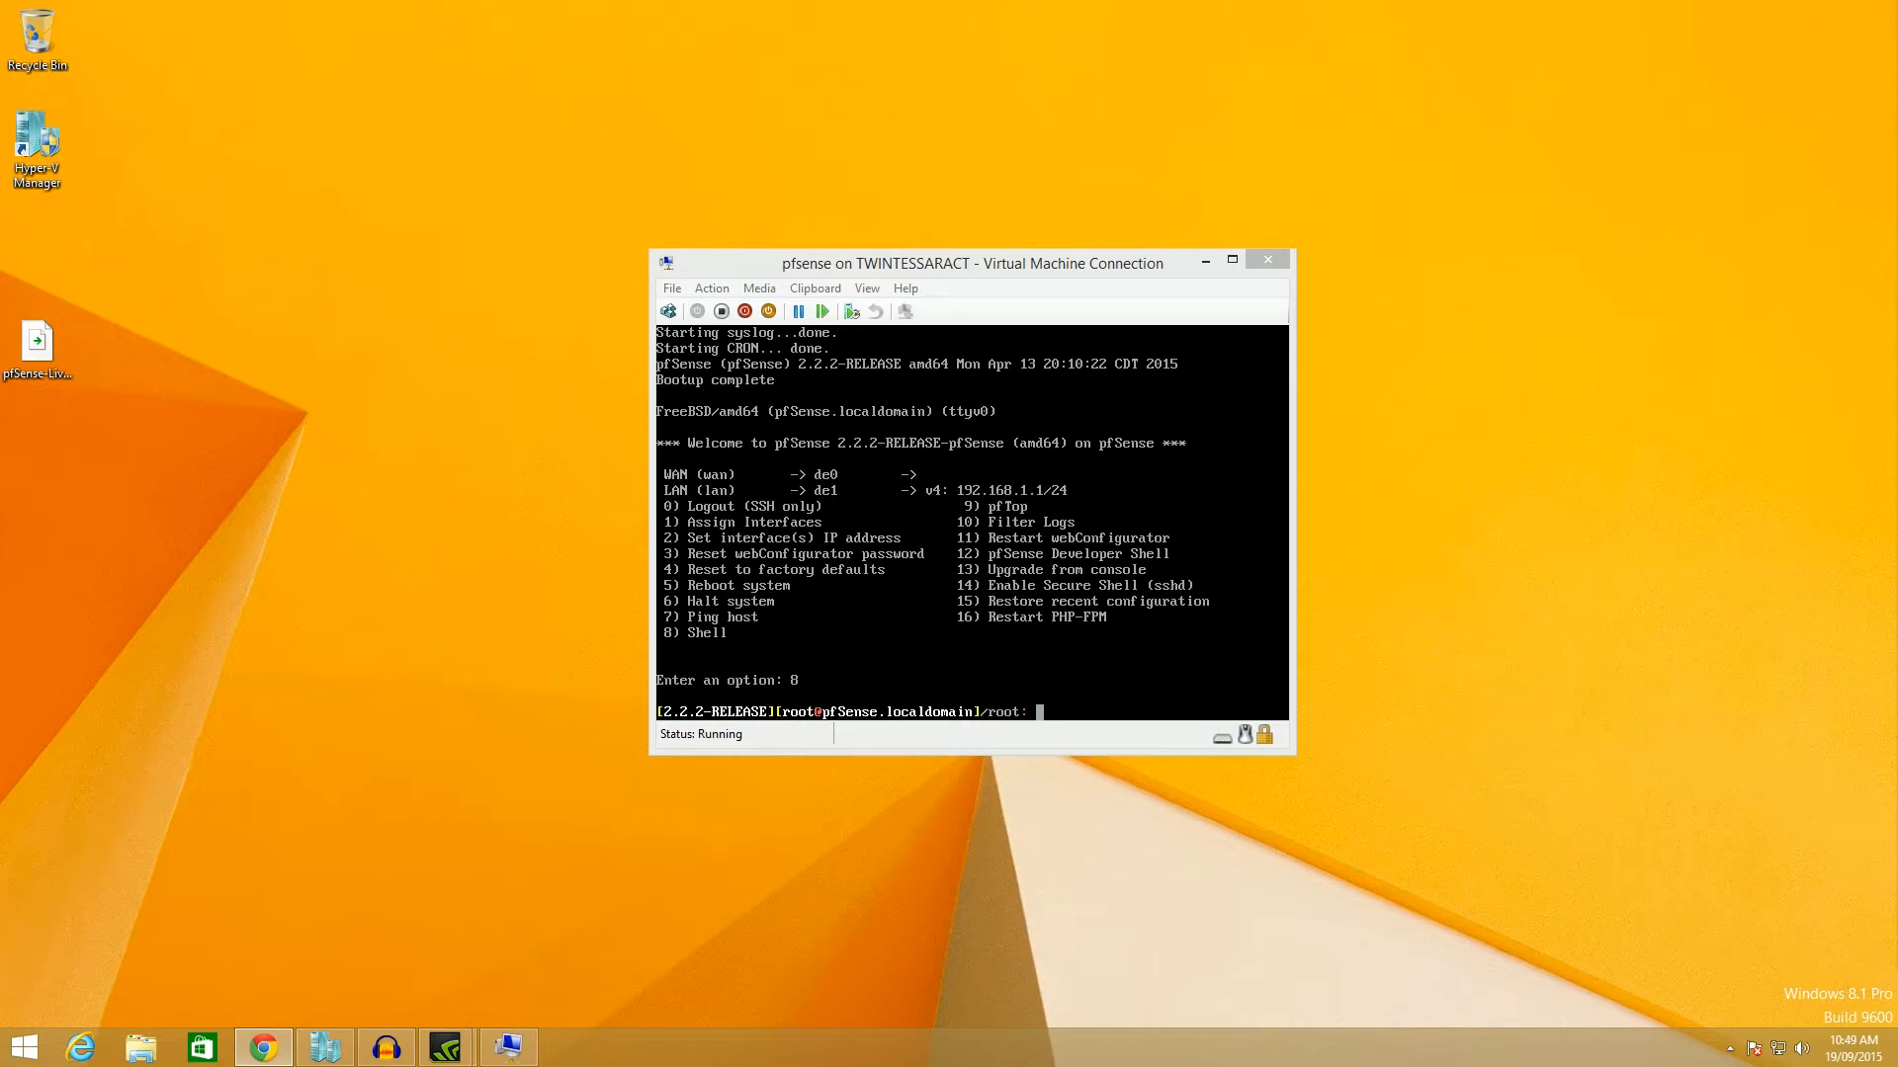
{"action": "left_click", "coordinate": [845, 661]}
{"action": "type", "text": "to"}
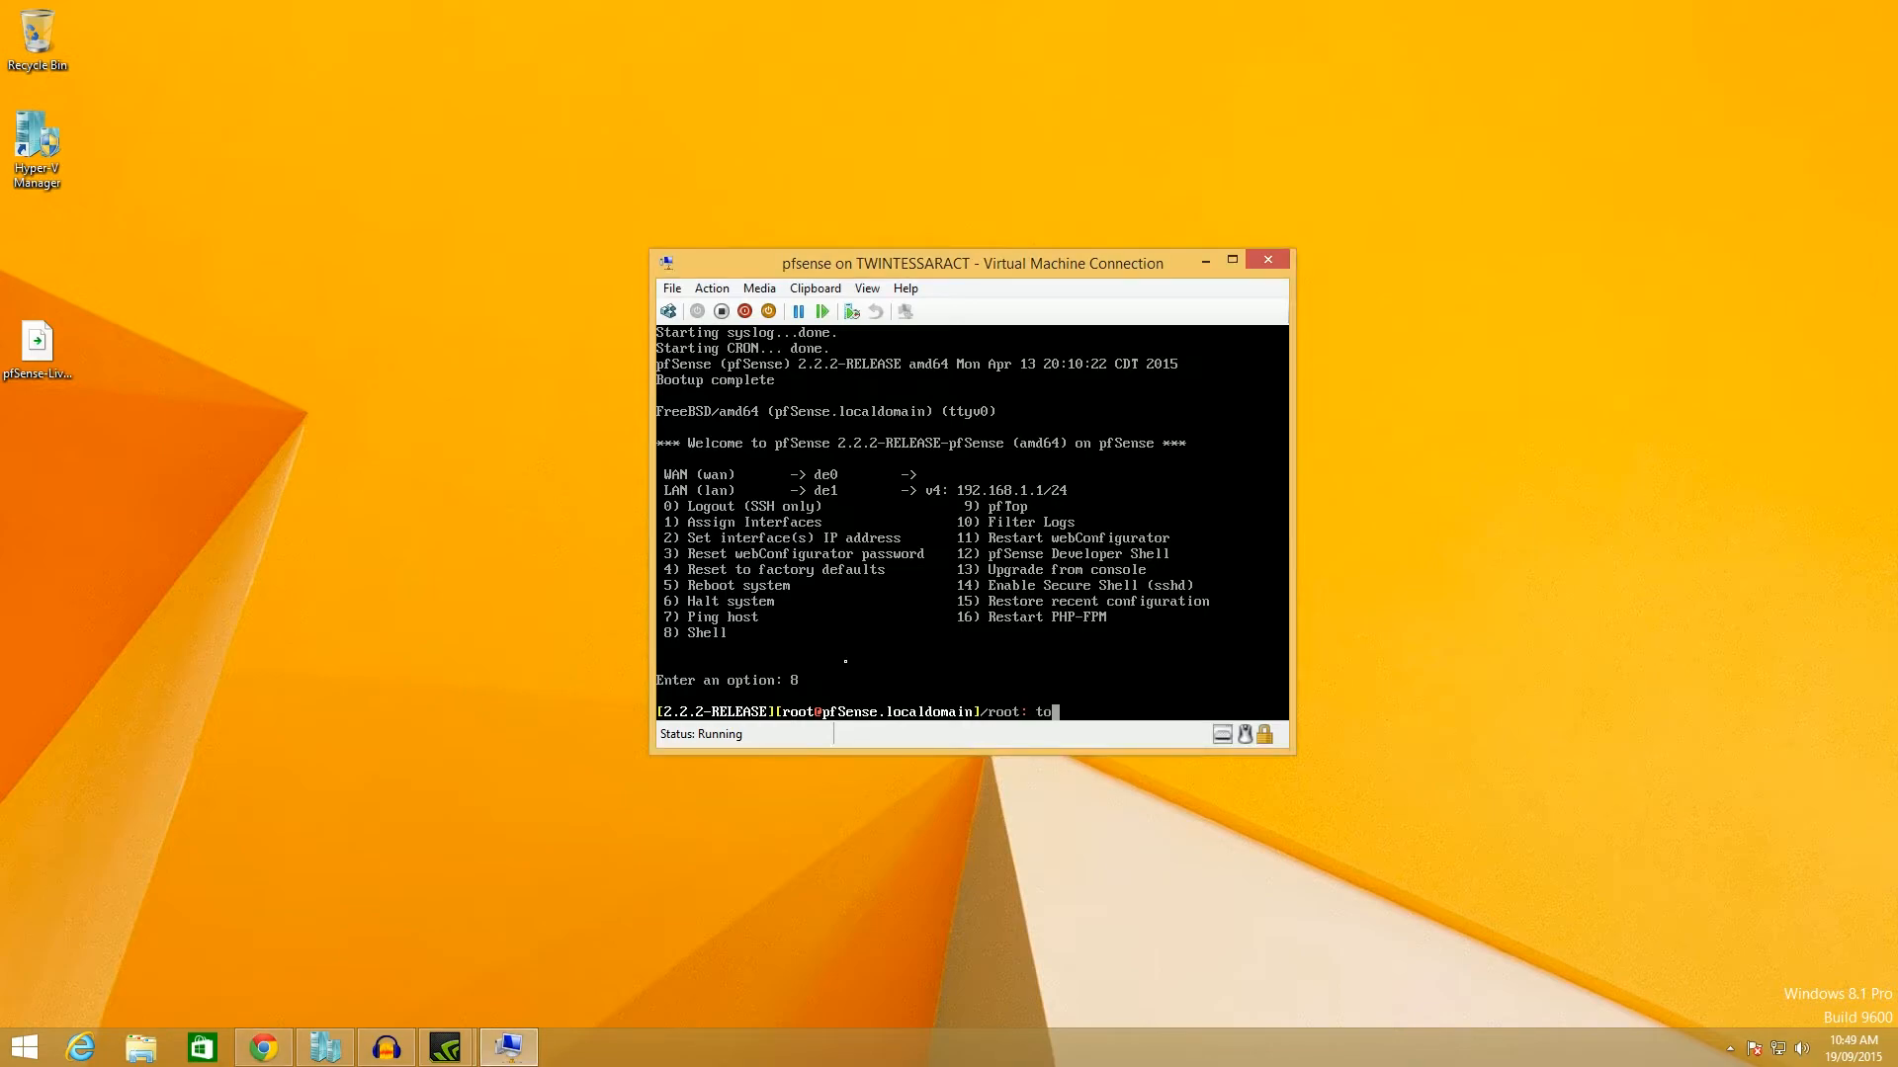
{"action": "type", "text": "uch /etc/rc.local"}
{"action": "key", "text": "Return"}
{"action": "type", "text": "touch"}
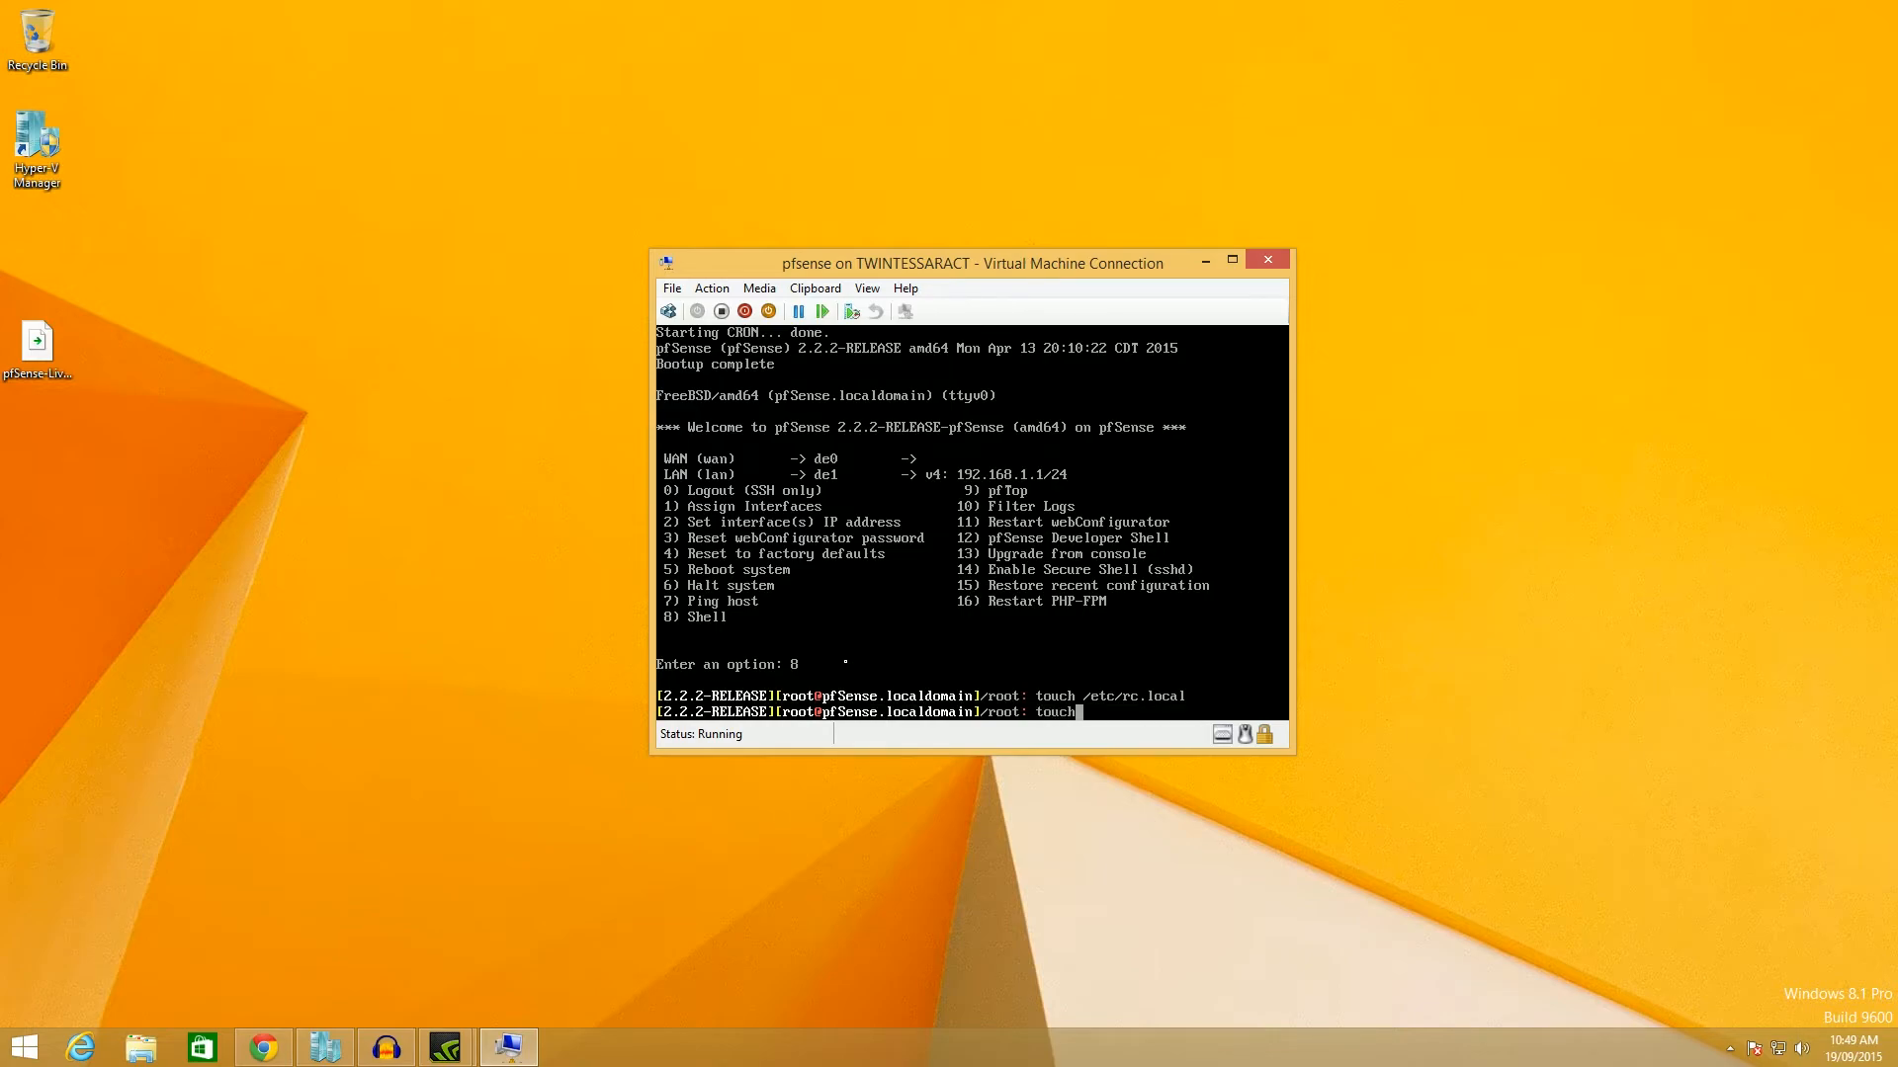
{"action": "type", "text": " /etc/rc.local.running"}
Create /etc/rc.local.running, chmod 755 /etc/rc.local, and append 'ifconfig ed0 down' to it.
{"action": "key", "text": "Return"}
{"action": "type", "text": "c"}
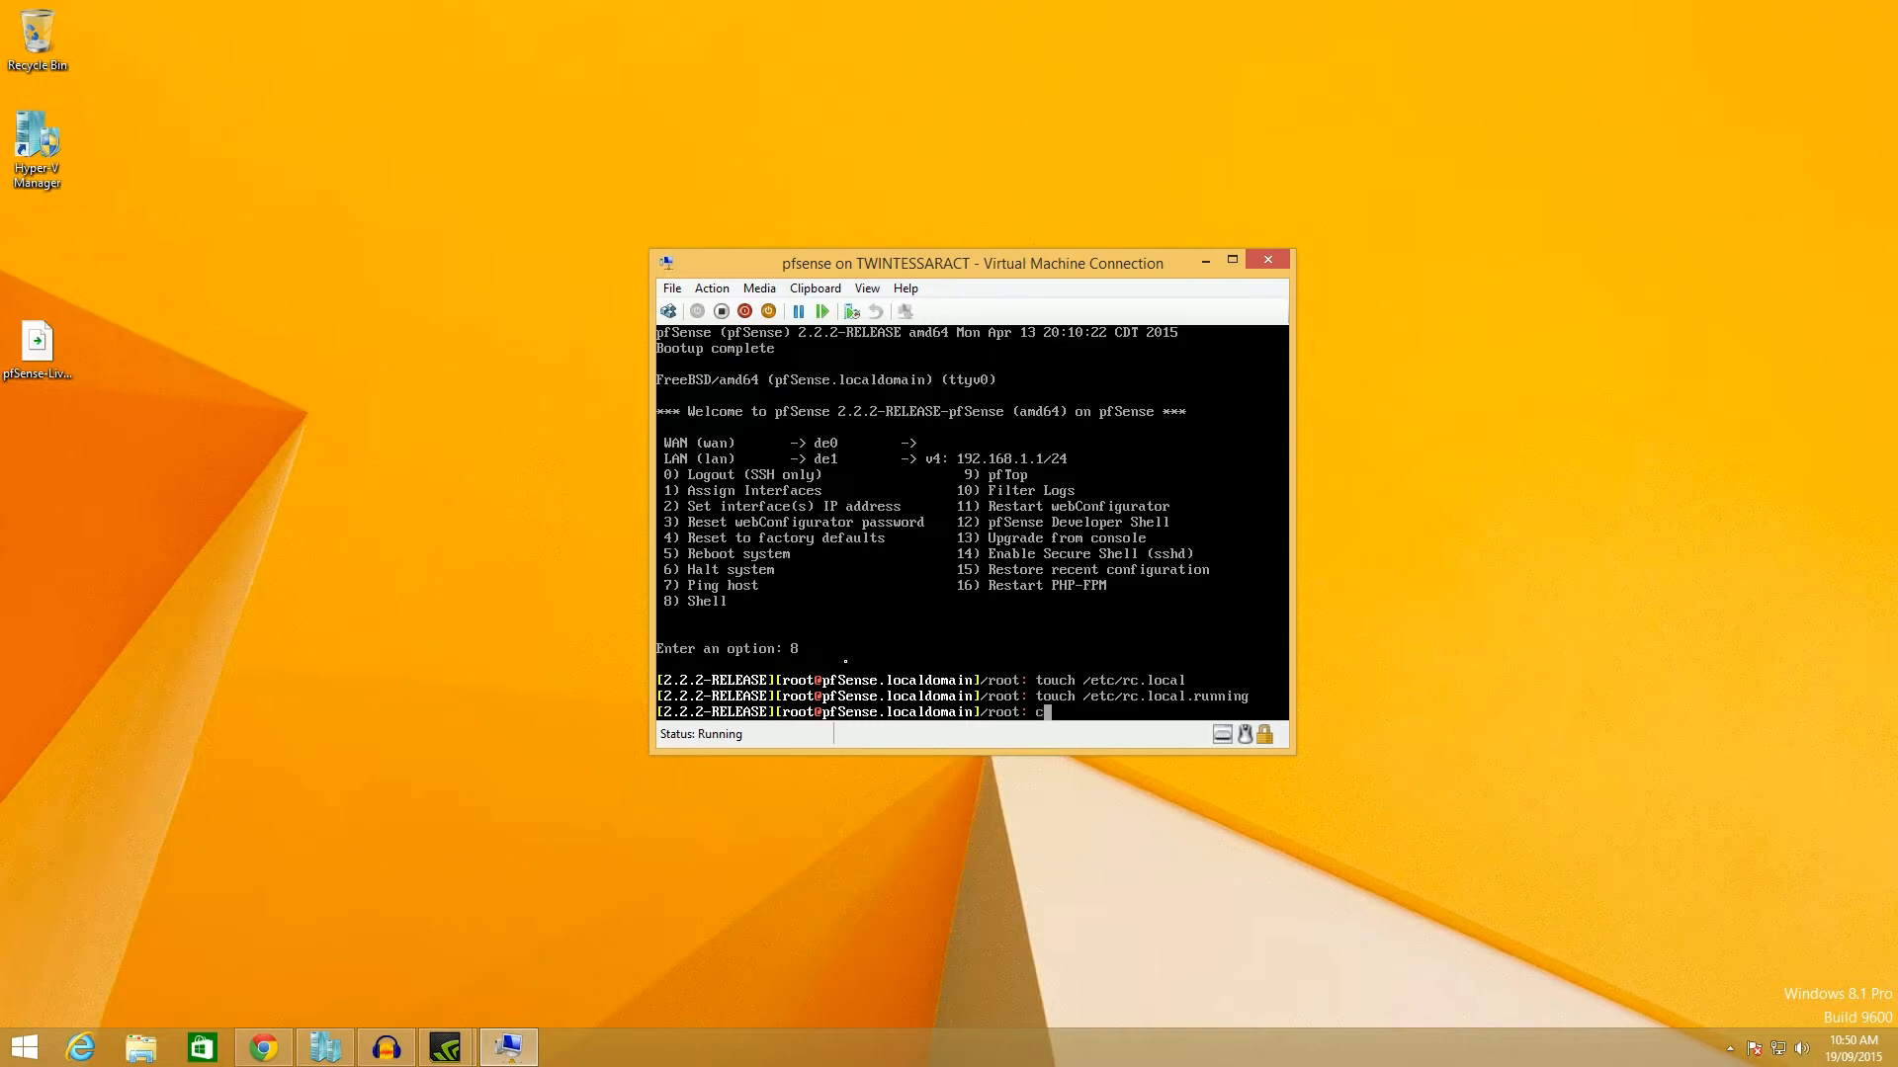
{"action": "type", "text": "hmod 755 /etc/rc.local"}
{"action": "key", "text": "Return"}
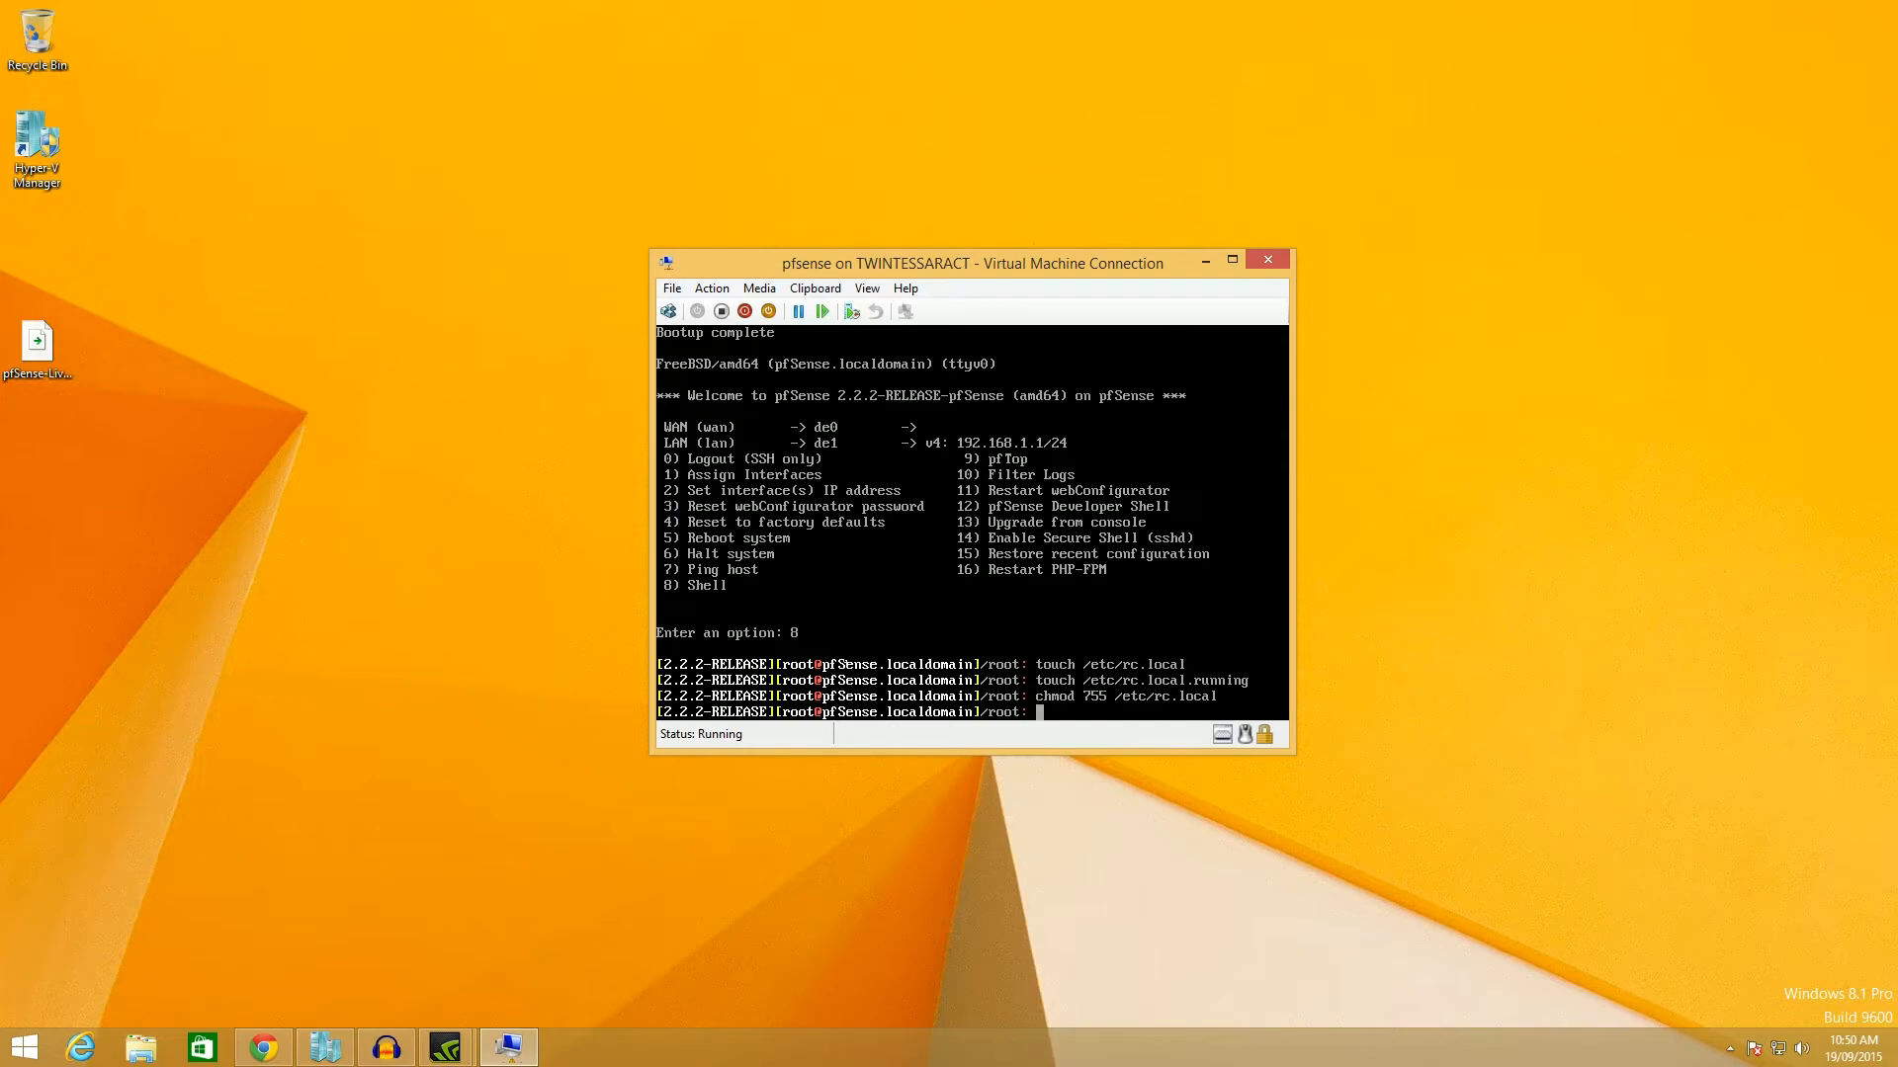
{"action": "type", "text": "echo \"ifconfig ed0 down\" >> /etc/"}
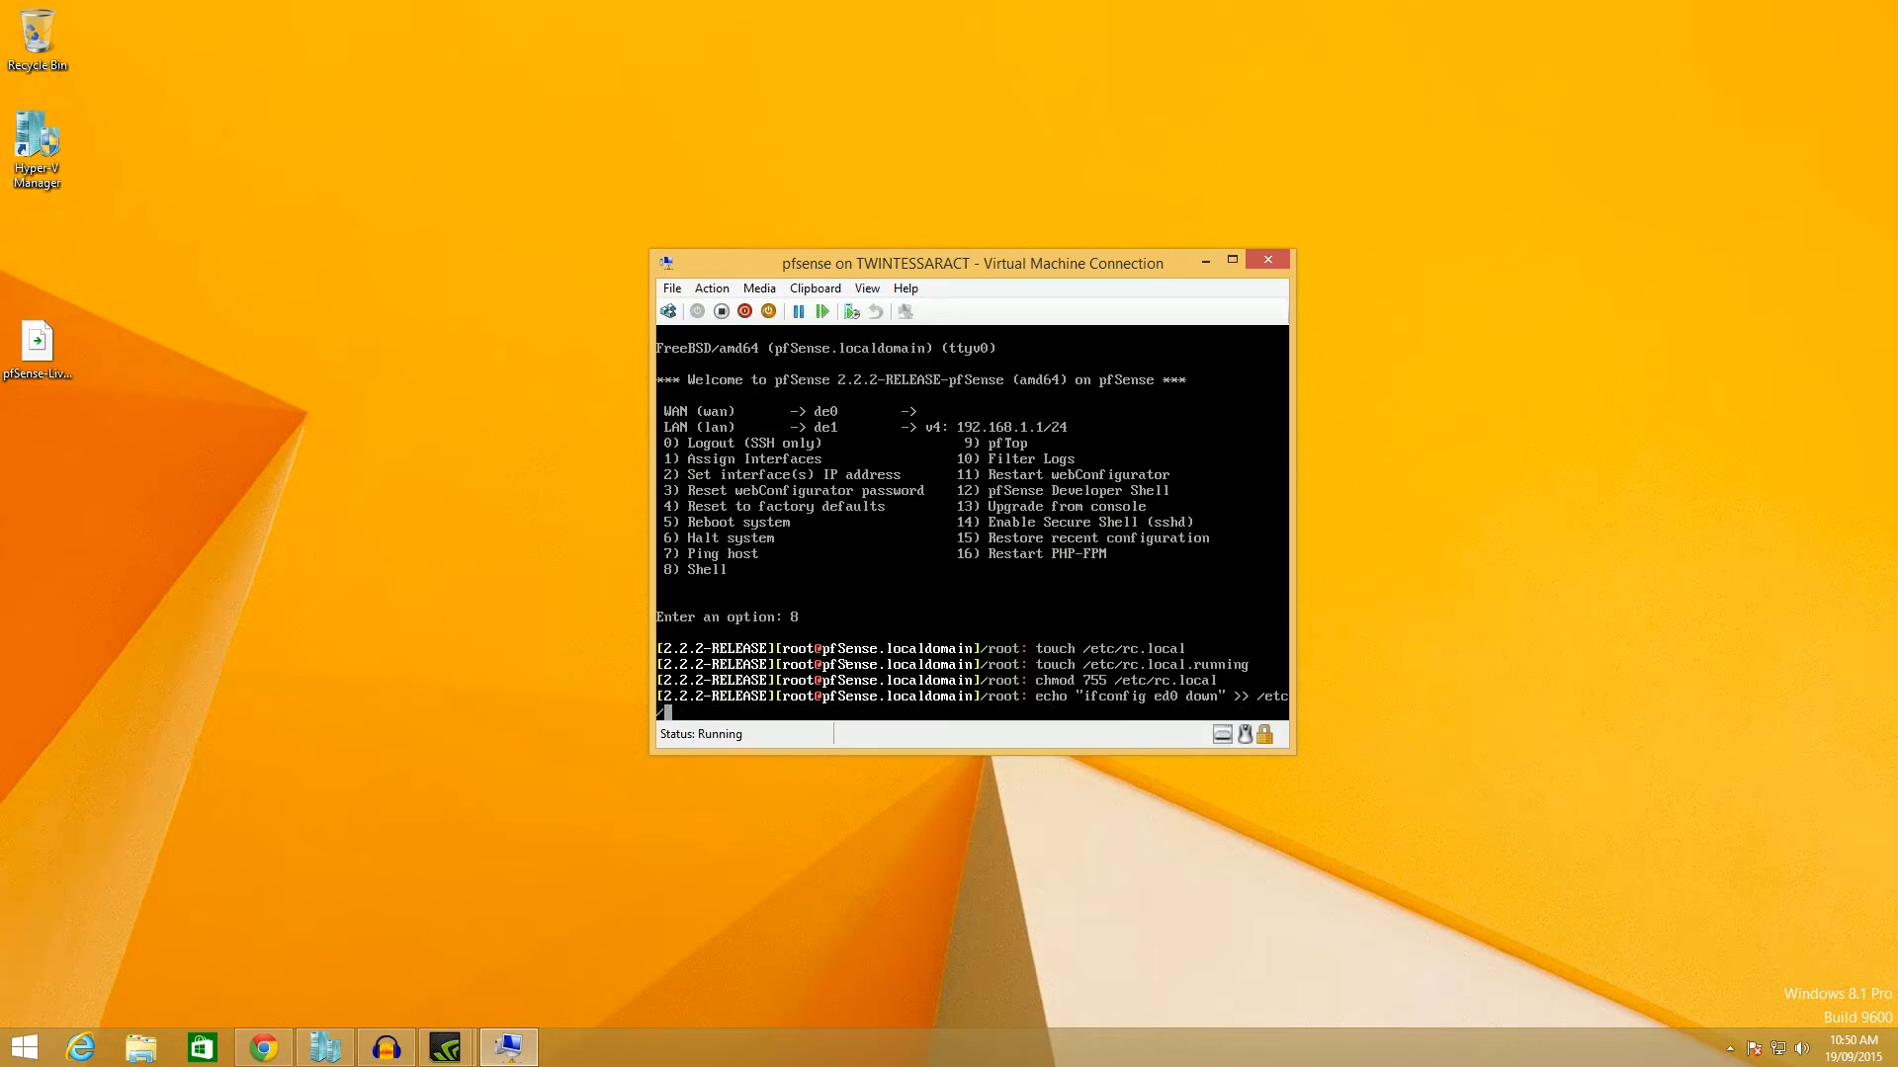
{"action": "type", "text": "rc.local"}
{"action": "key", "text": "Return"}
Discard the mistyped commands and re-run the touch and chmod 755 commands from history.
{"action": "type", "text": "ech"}
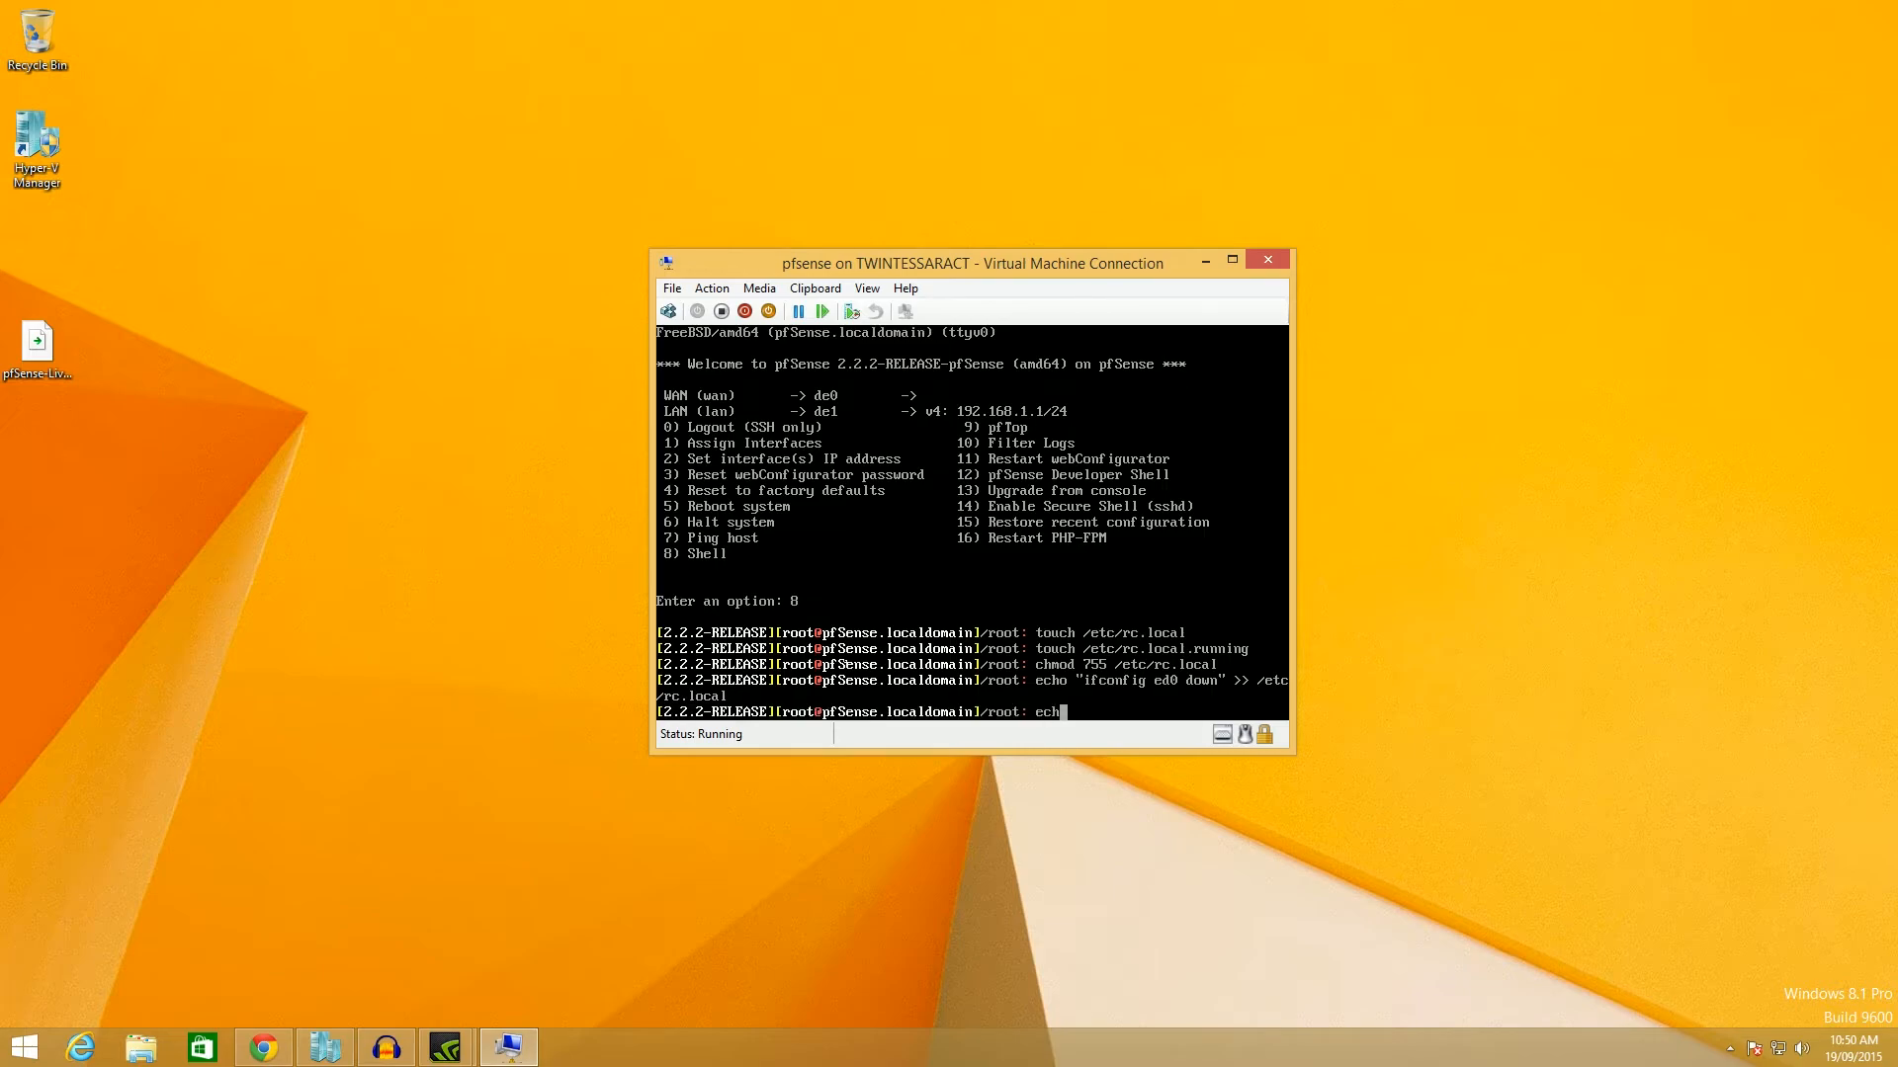
{"action": "type", "text": "o \"ifconfig"}
{"action": "key", "text": "BackSpace"}
{"action": "key", "text": "BackSpace"}
{"action": "key", "text": "BackSpace"}
{"action": "key", "text": "BackSpace"}
{"action": "key", "text": "BackSpace"}
{"action": "key", "text": "BackSpace"}
{"action": "key", "text": "BackSpace"}
{"action": "key", "text": "BackSpace"}
{"action": "key", "text": "BackSpace"}
{"action": "key", "text": "BackSpace"}
{"action": "key", "text": "BackSpace"}
{"action": "key", "text": "BackSpace"}
{"action": "key", "text": "BackSpace"}
{"action": "key", "text": "BackSpace"}
{"action": "key", "text": "BackSpace"}
{"action": "type", "text": "tocuh"}
{"action": "key", "text": "BackSpace"}
{"action": "key", "text": "BackSpace"}
{"action": "key", "text": "BackSpace"}
{"action": "key", "text": "BackSpace"}
{"action": "type", "text": "uch"}
{"action": "key", "text": "BackSpace"}
{"action": "key", "text": "BackSpace"}
{"action": "key", "text": "BackSpace"}
{"action": "key", "text": "BackSpace"}
{"action": "key", "text": "BackSpace"}
{"action": "key", "text": "Up"}
{"action": "key", "text": "Up"}
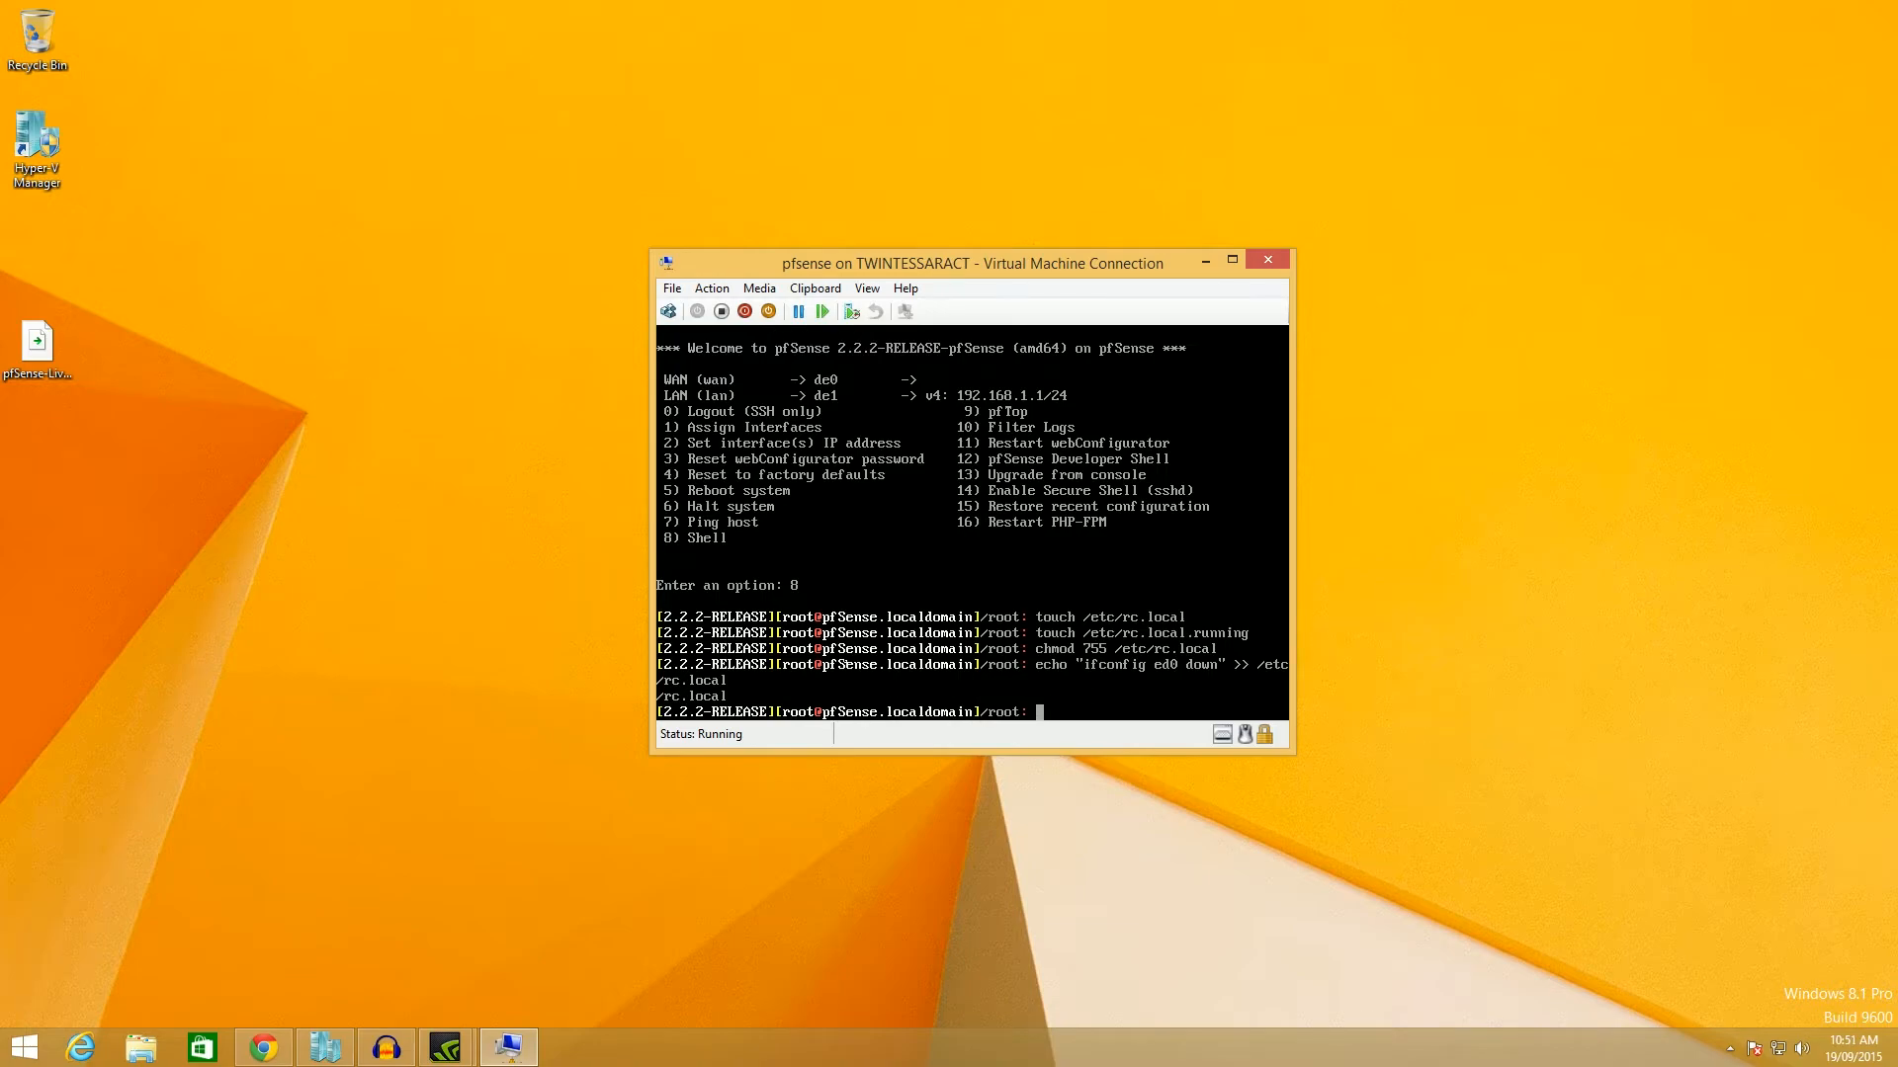
{"action": "key", "text": "Up"}
{"action": "key", "text": "Up"}
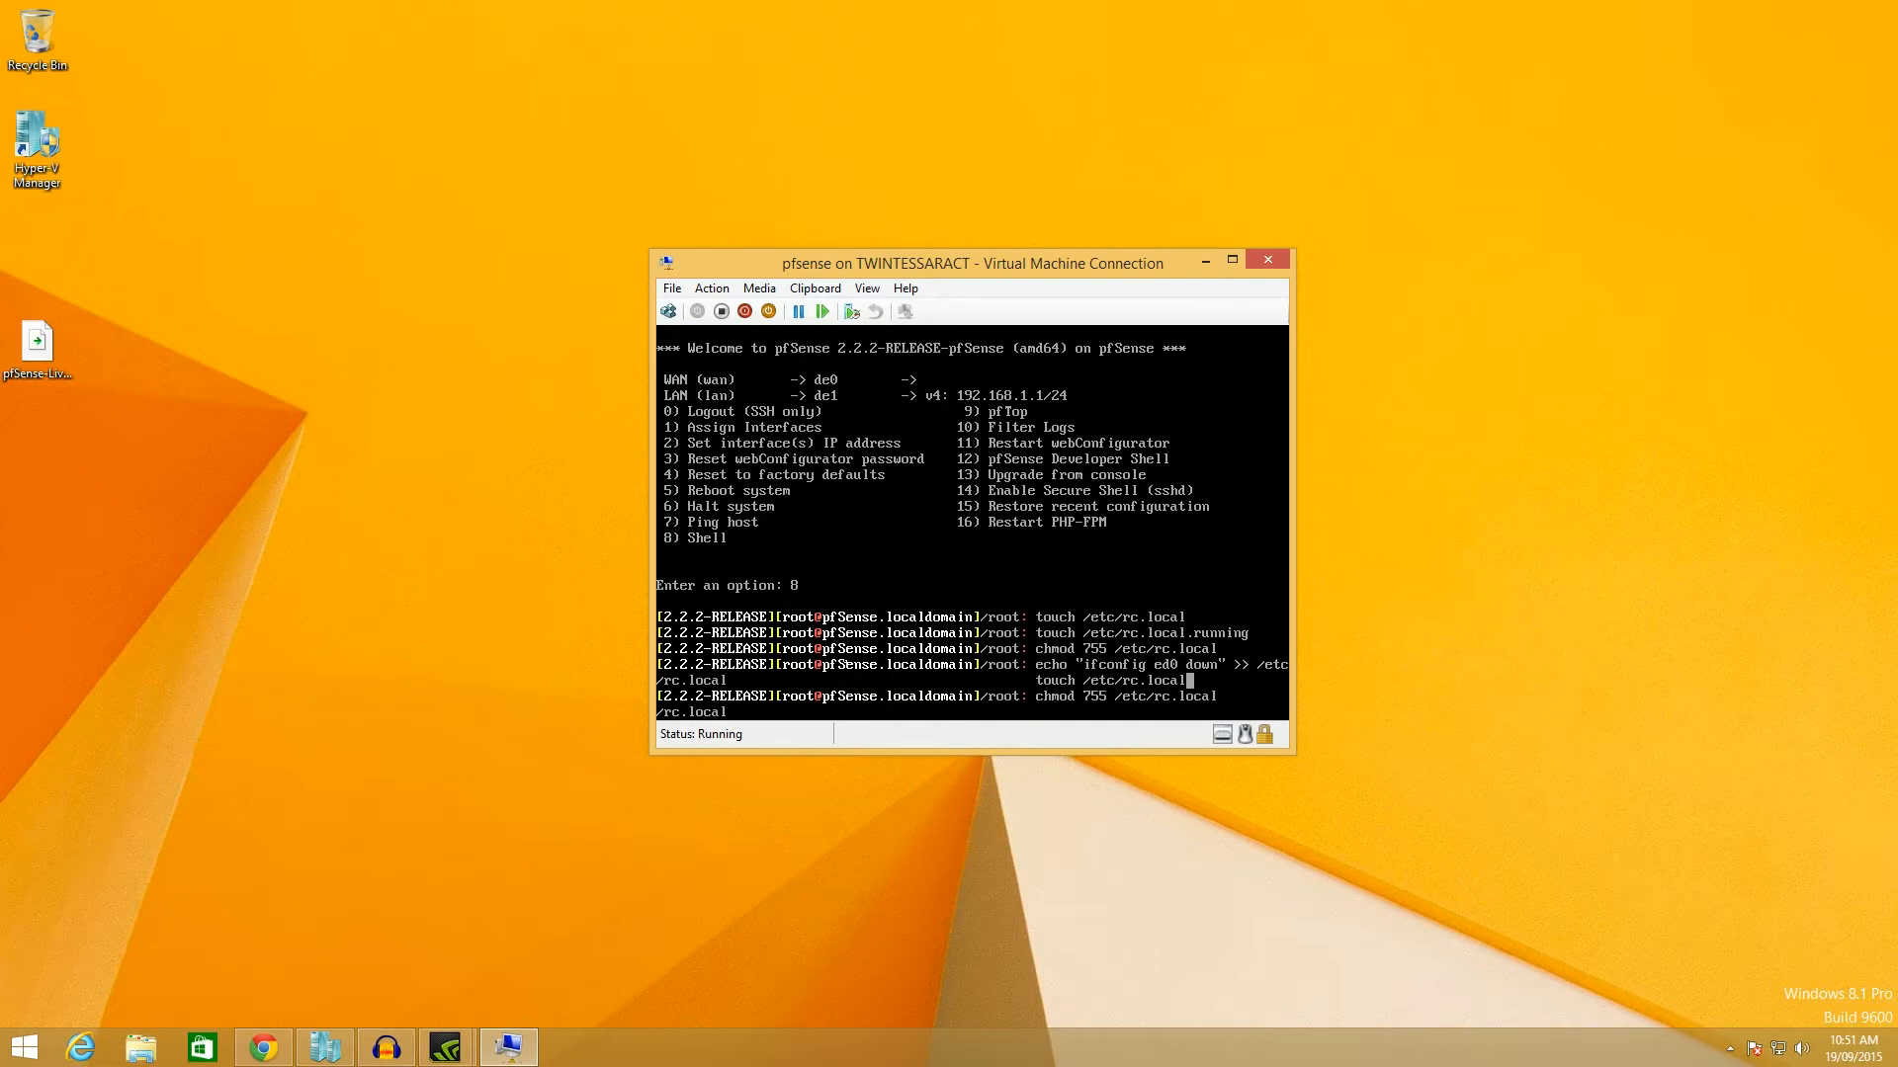
{"action": "key", "text": "Down"}
{"action": "key", "text": "Down"}
{"action": "key", "text": "Down"}
{"action": "key", "text": "Down"}
{"action": "key", "text": "Up"}
{"action": "key", "text": "Up"}
{"action": "key", "text": "Up"}
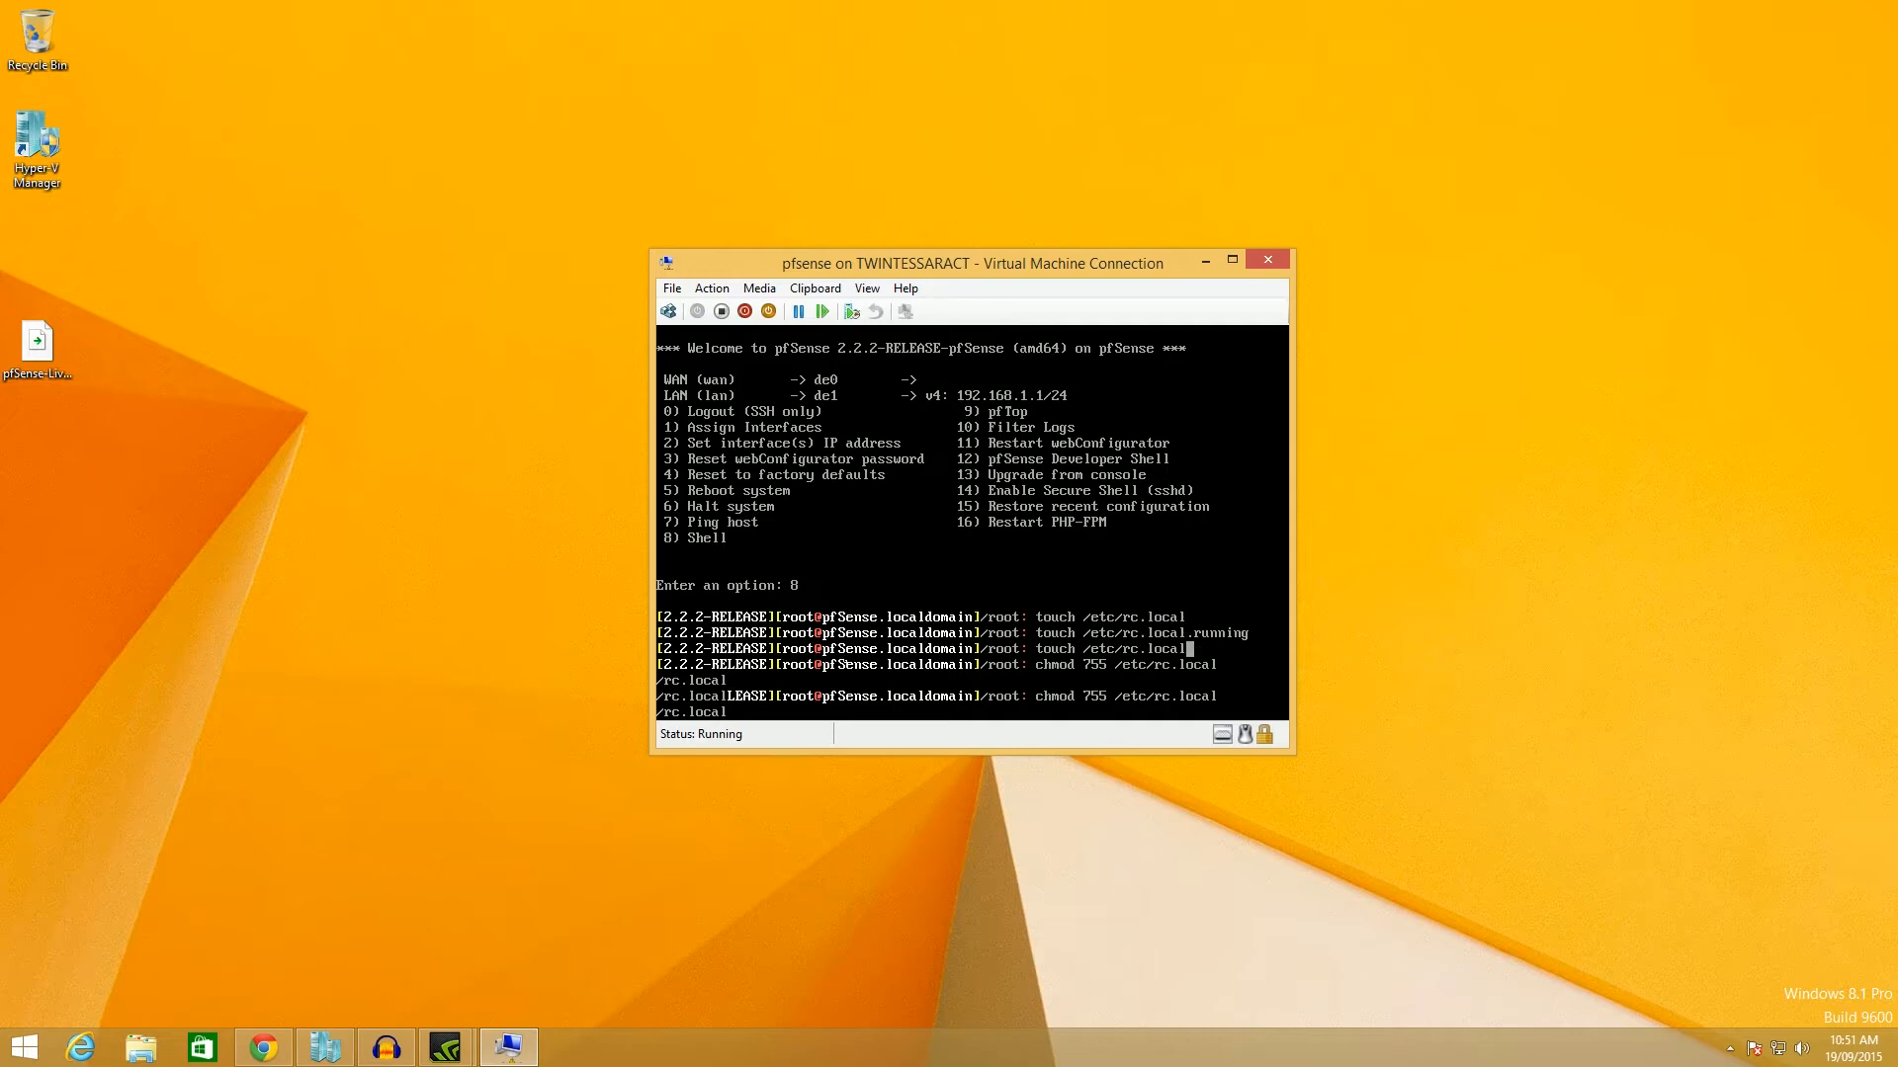
{"action": "key", "text": "Down"}
{"action": "key", "text": "Return"}
{"action": "key", "text": "Return"}
{"action": "key", "text": "Return"}
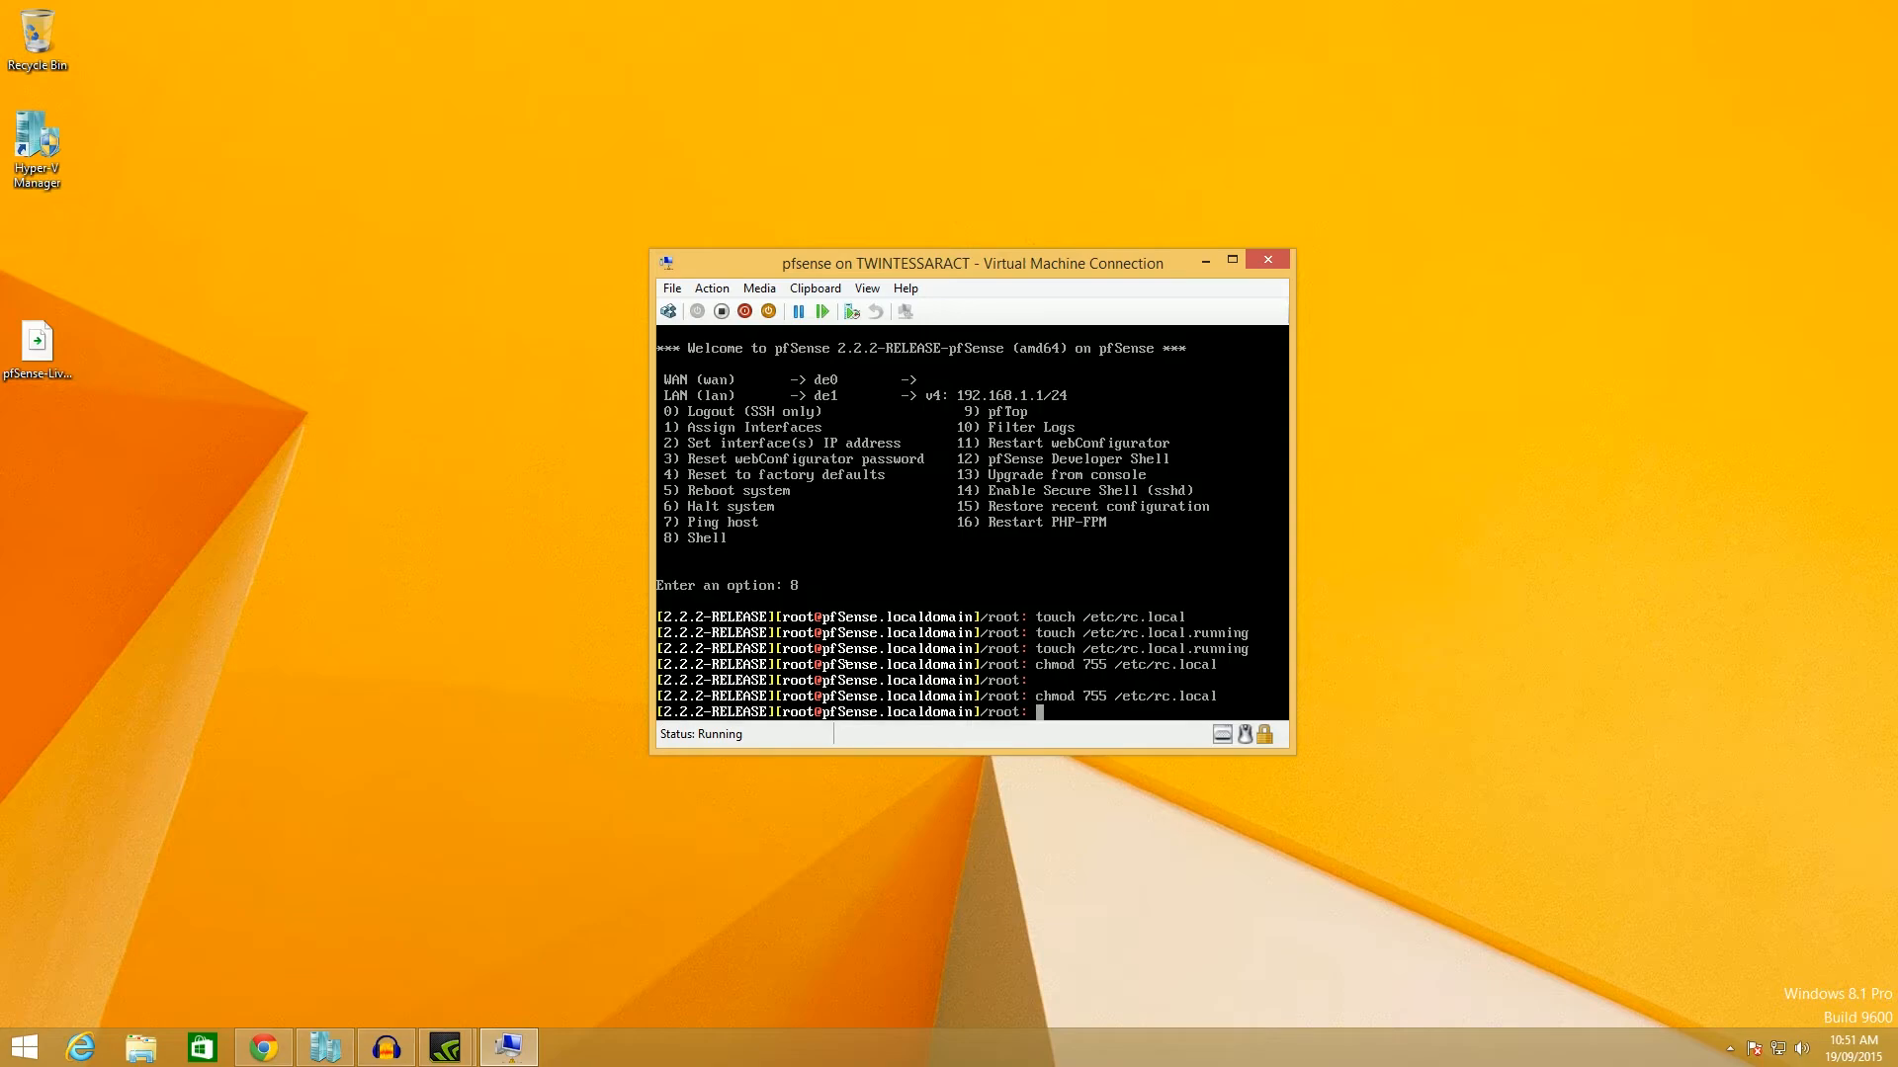
{"action": "key", "text": "Return"}
{"action": "key", "text": "Return"}
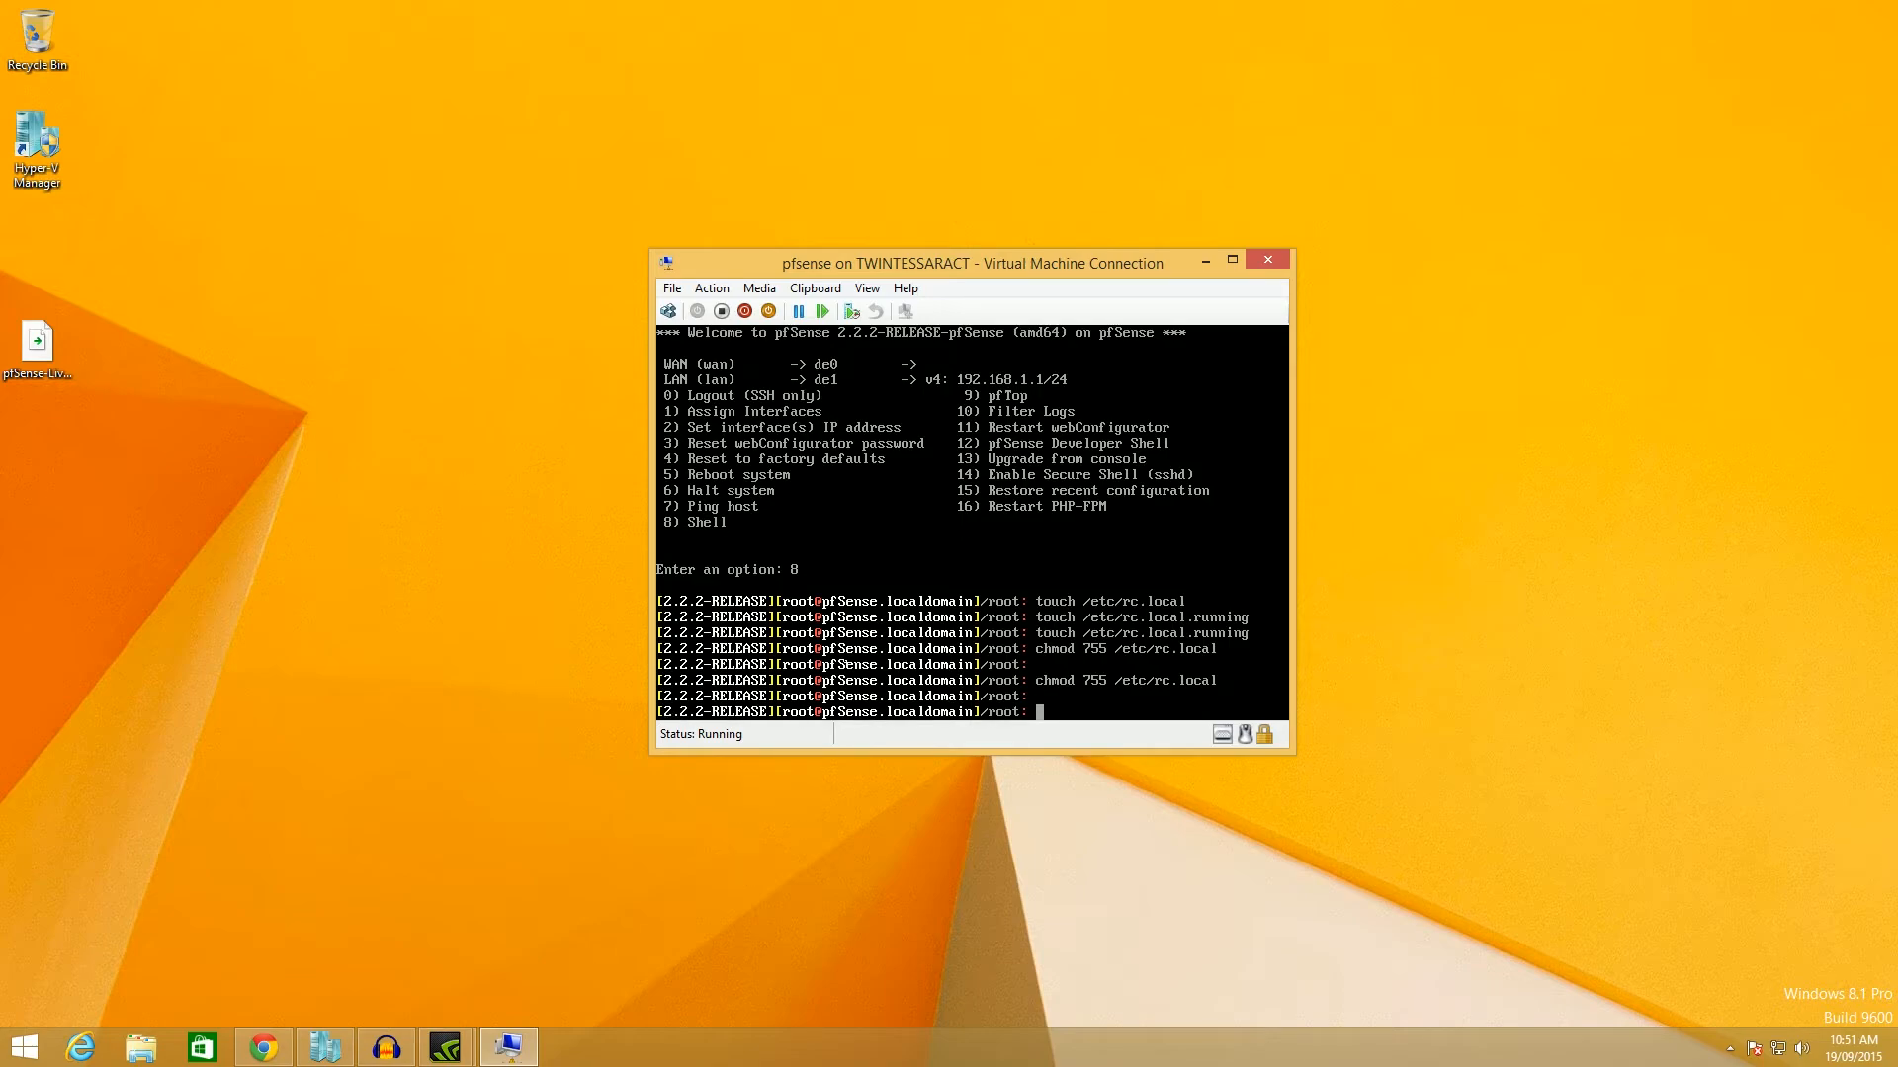
Append 'ifconfig de0 down' and 'ifconfig de0 up' lines to /etc/rc.local.
{"action": "type", "text": "echo "}
{"action": "type", "text": "\"ifconf"}
{"action": "type", "text": "ig de0 "}
{"action": "type", "text": "down"}
{"action": "type", "text": "\" ??"}
{"action": "key", "text": "BackSpace"}
{"action": "key", "text": "BackSpace"}
{"action": "type", "text": ">> /etc/"}
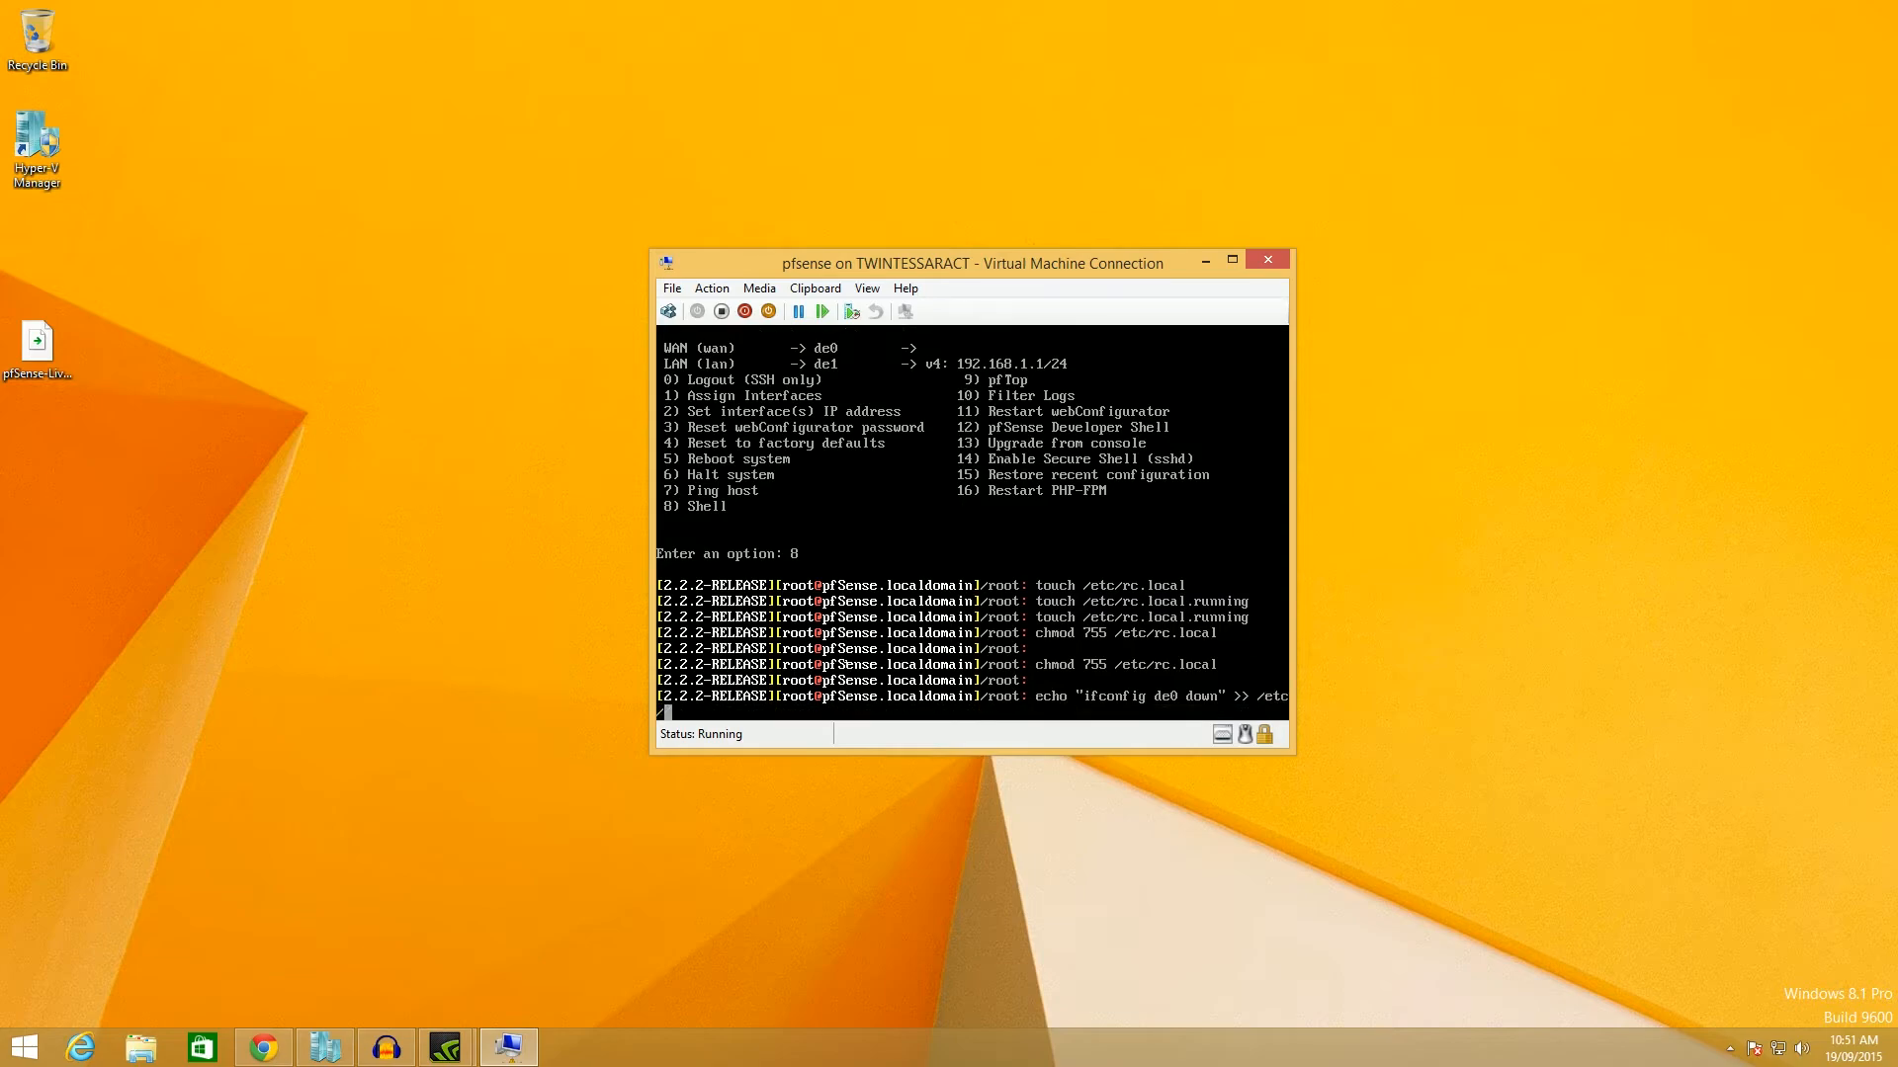
{"action": "type", "text": "rc.local"}
{"action": "key", "text": "Return"}
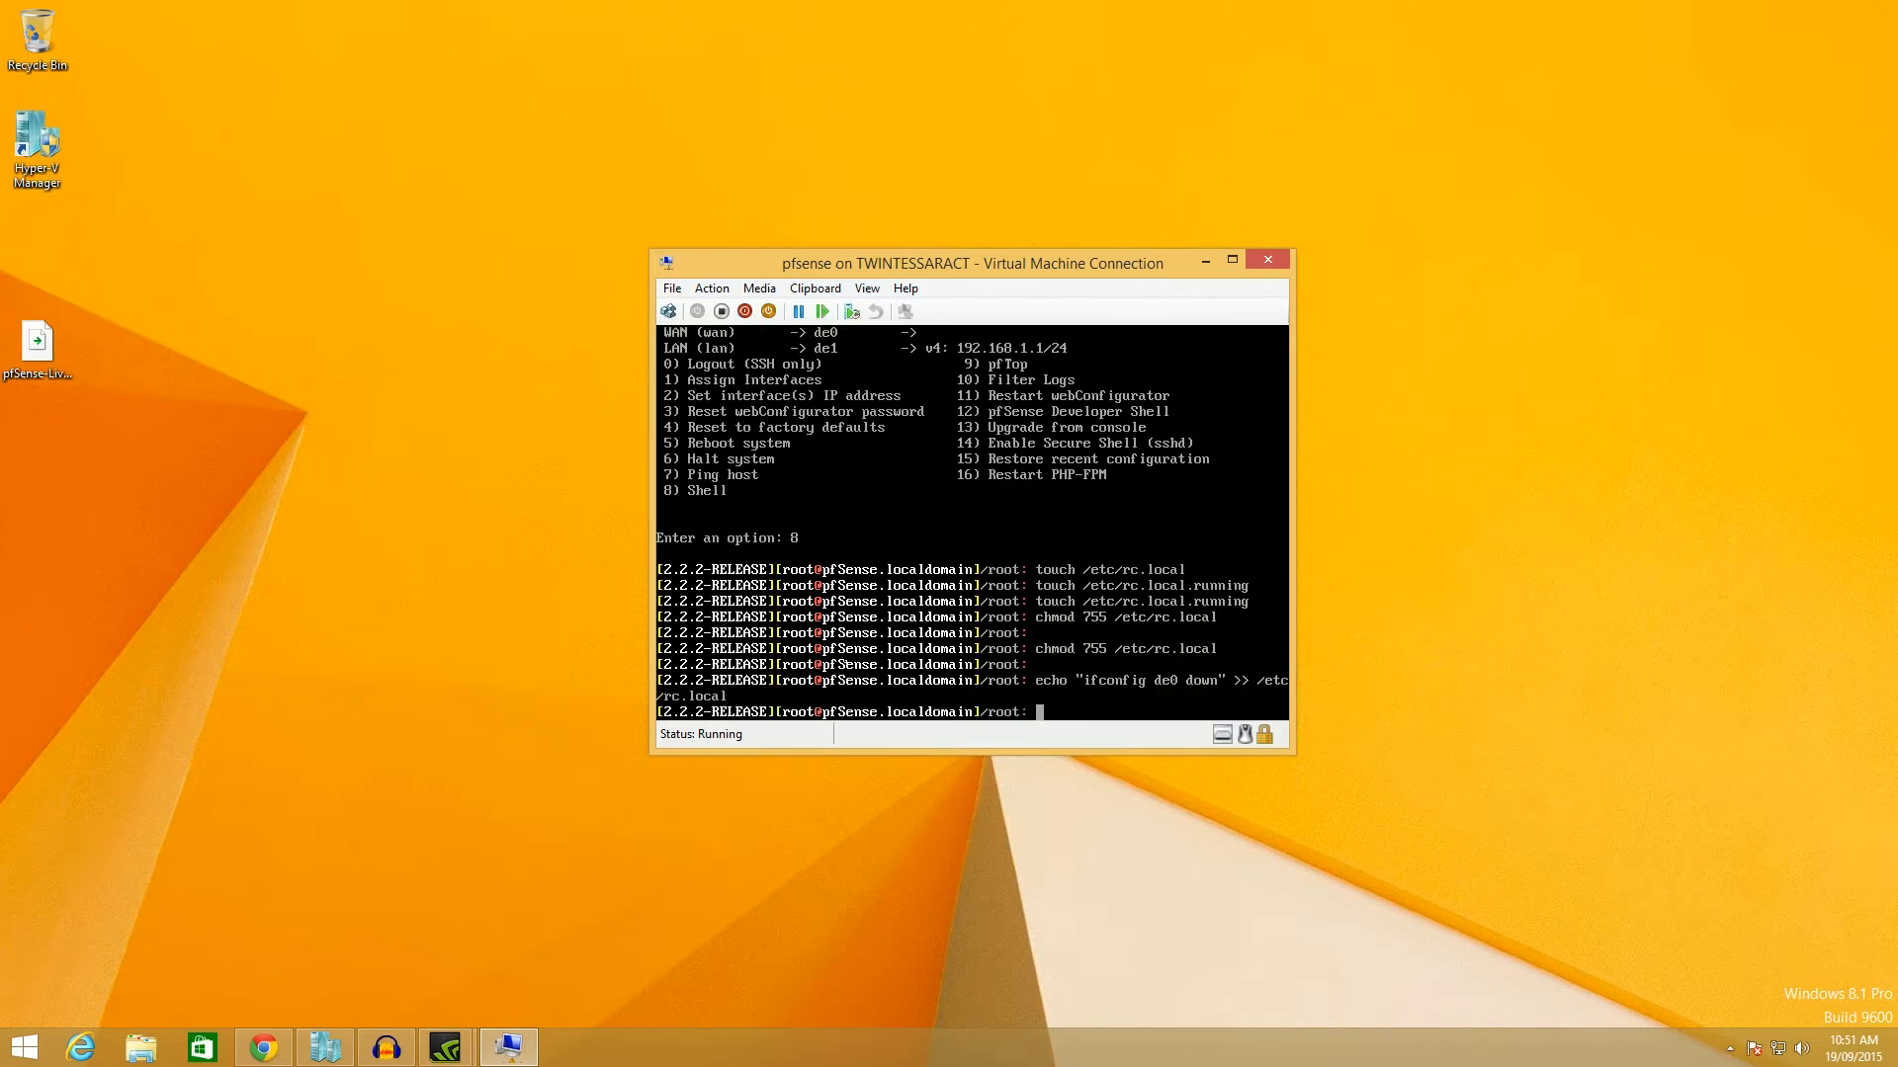
{"action": "type", "text": "echo \"ifoc"}
{"action": "key", "text": "BackSpace"}
{"action": "key", "text": "BackSpace"}
{"action": "type", "text": "config de0 up\" >> /etc/rc.local"}
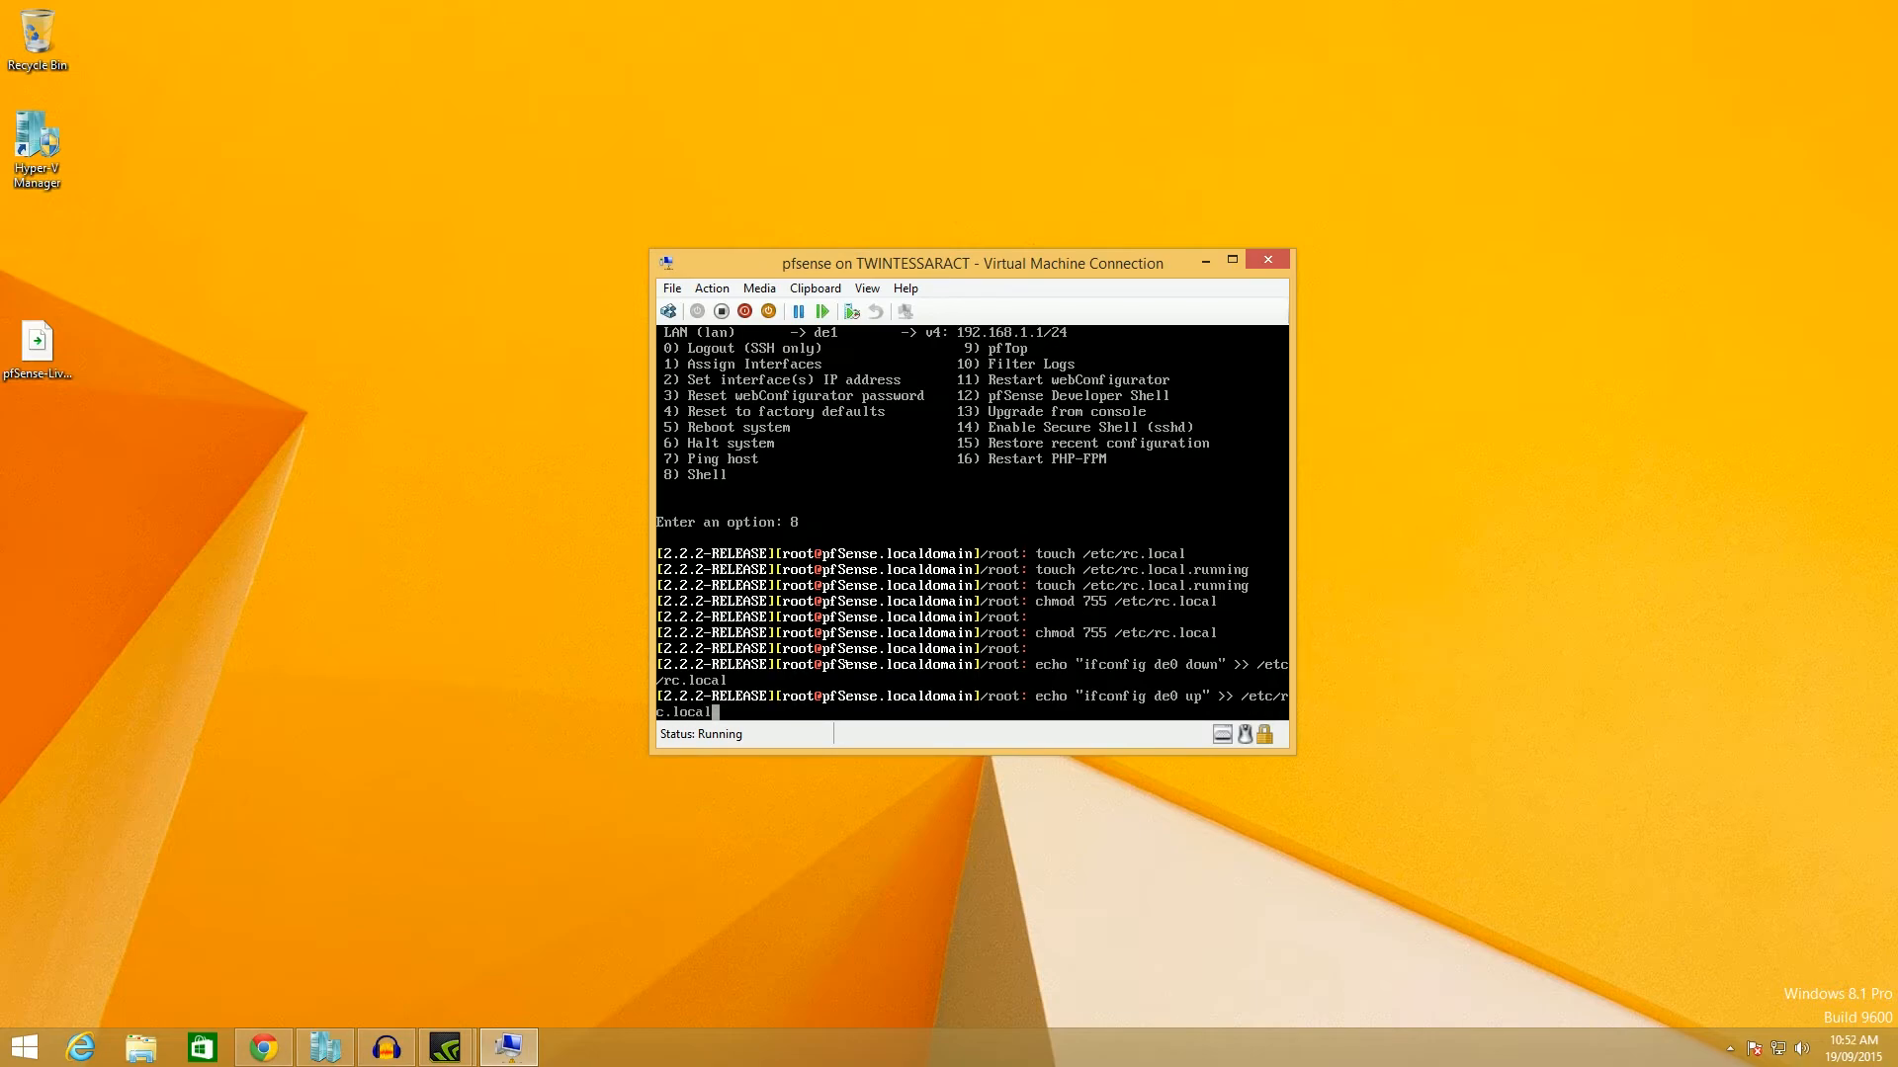
{"action": "key", "text": "Return"}
{"action": "type", "text": "echo"}
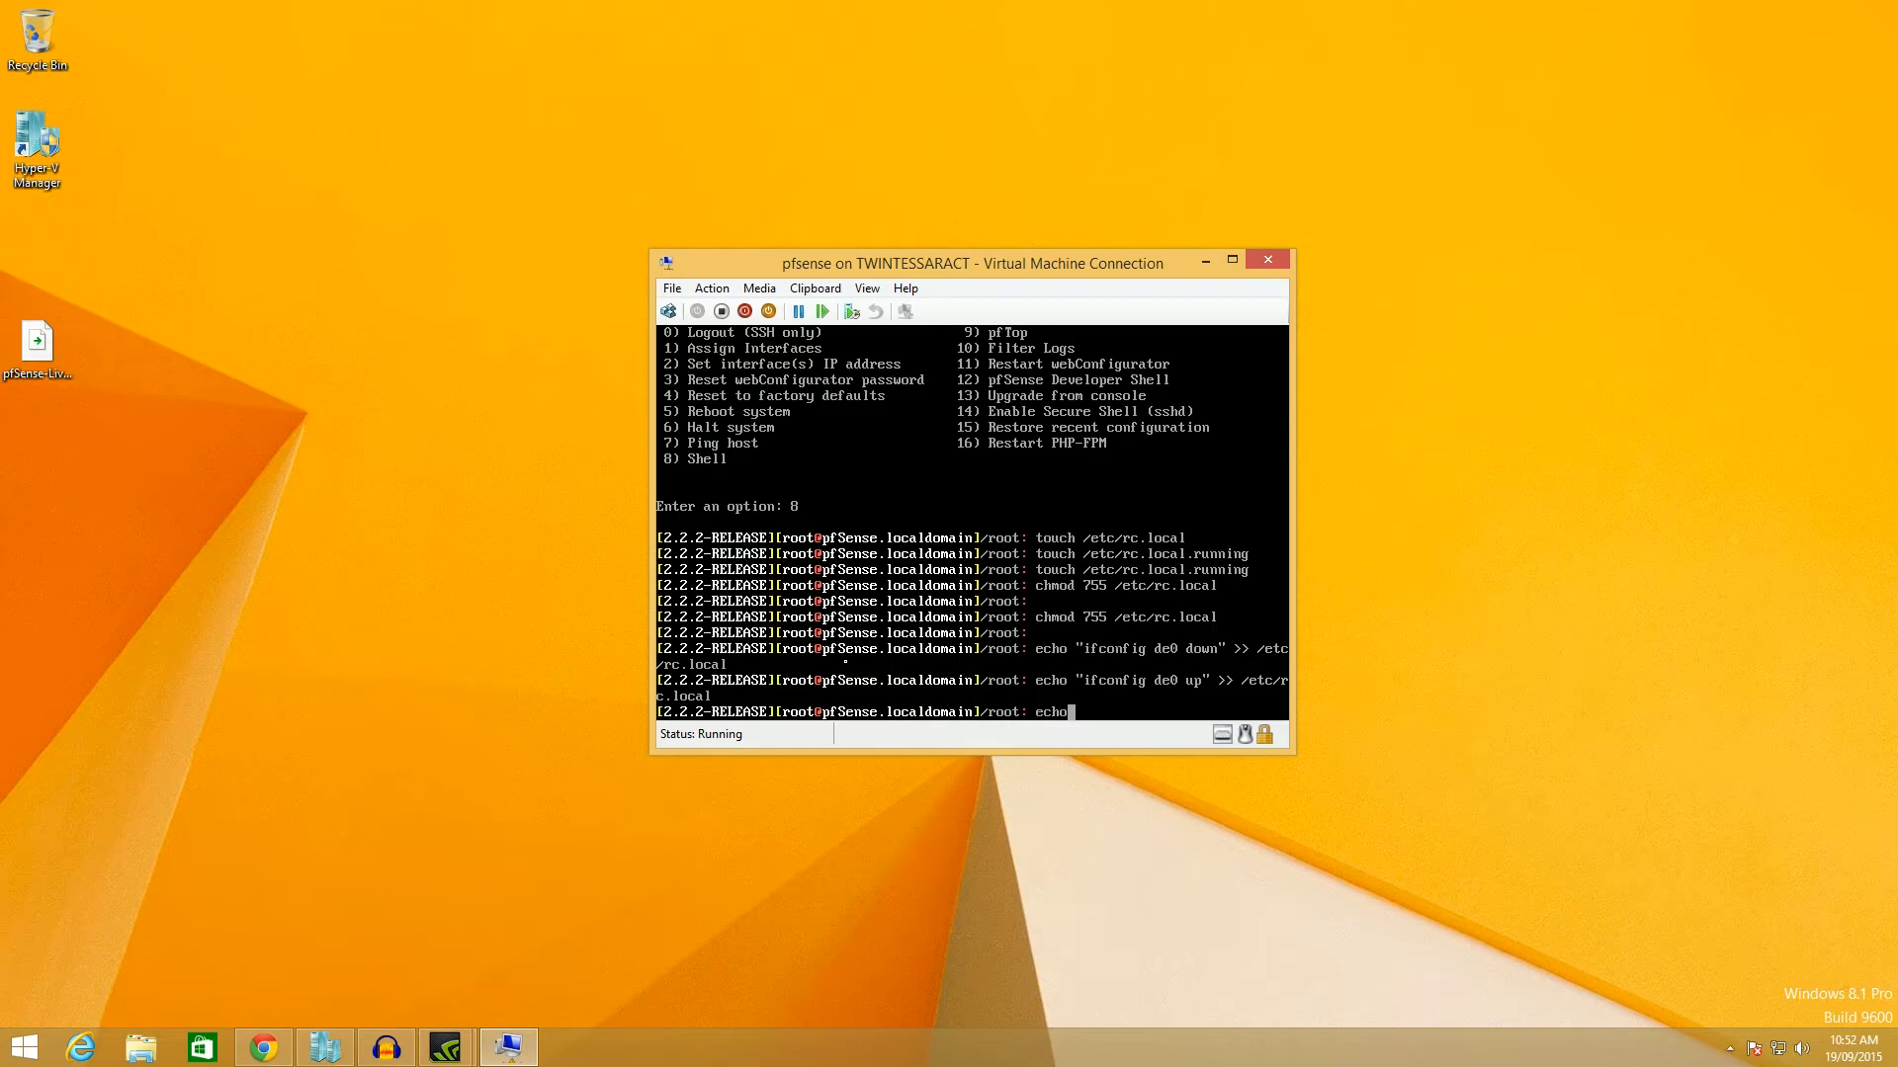
Append 'ifconfig de1 down' to /etc/rc.local.
{"action": "type", "text": "ifconfig"}
{"action": "key", "text": "BackSpace"}
{"action": "key", "text": "BackSpace"}
{"action": "key", "text": "BackSpace"}
{"action": "type", "text": "fig"}
{"action": "key", "text": "BackSpace"}
{"action": "key", "text": "BackSpace"}
{"action": "key", "text": "BackSpace"}
{"action": "key", "text": "BackSpace"}
{"action": "key", "text": "BackSpace"}
{"action": "key", "text": "BackSpace"}
{"action": "key", "text": "BackSpace"}
{"action": "key", "text": "BackSpace"}
{"action": "key", "text": "BackSpace"}
{"action": "type", "text": "\"i"}
{"action": "type", "text": "fcon"}
{"action": "type", "text": "fig "}
{"action": "type", "text": "de1 down"}
{"action": "type", "text": ":"}
{"action": "key", "text": "BackSpace"}
{"action": "key", "text": "BackSpace"}
{"action": "type", "text": "\" >> /etc/rc.local"}
{"action": "key", "text": "Return"}
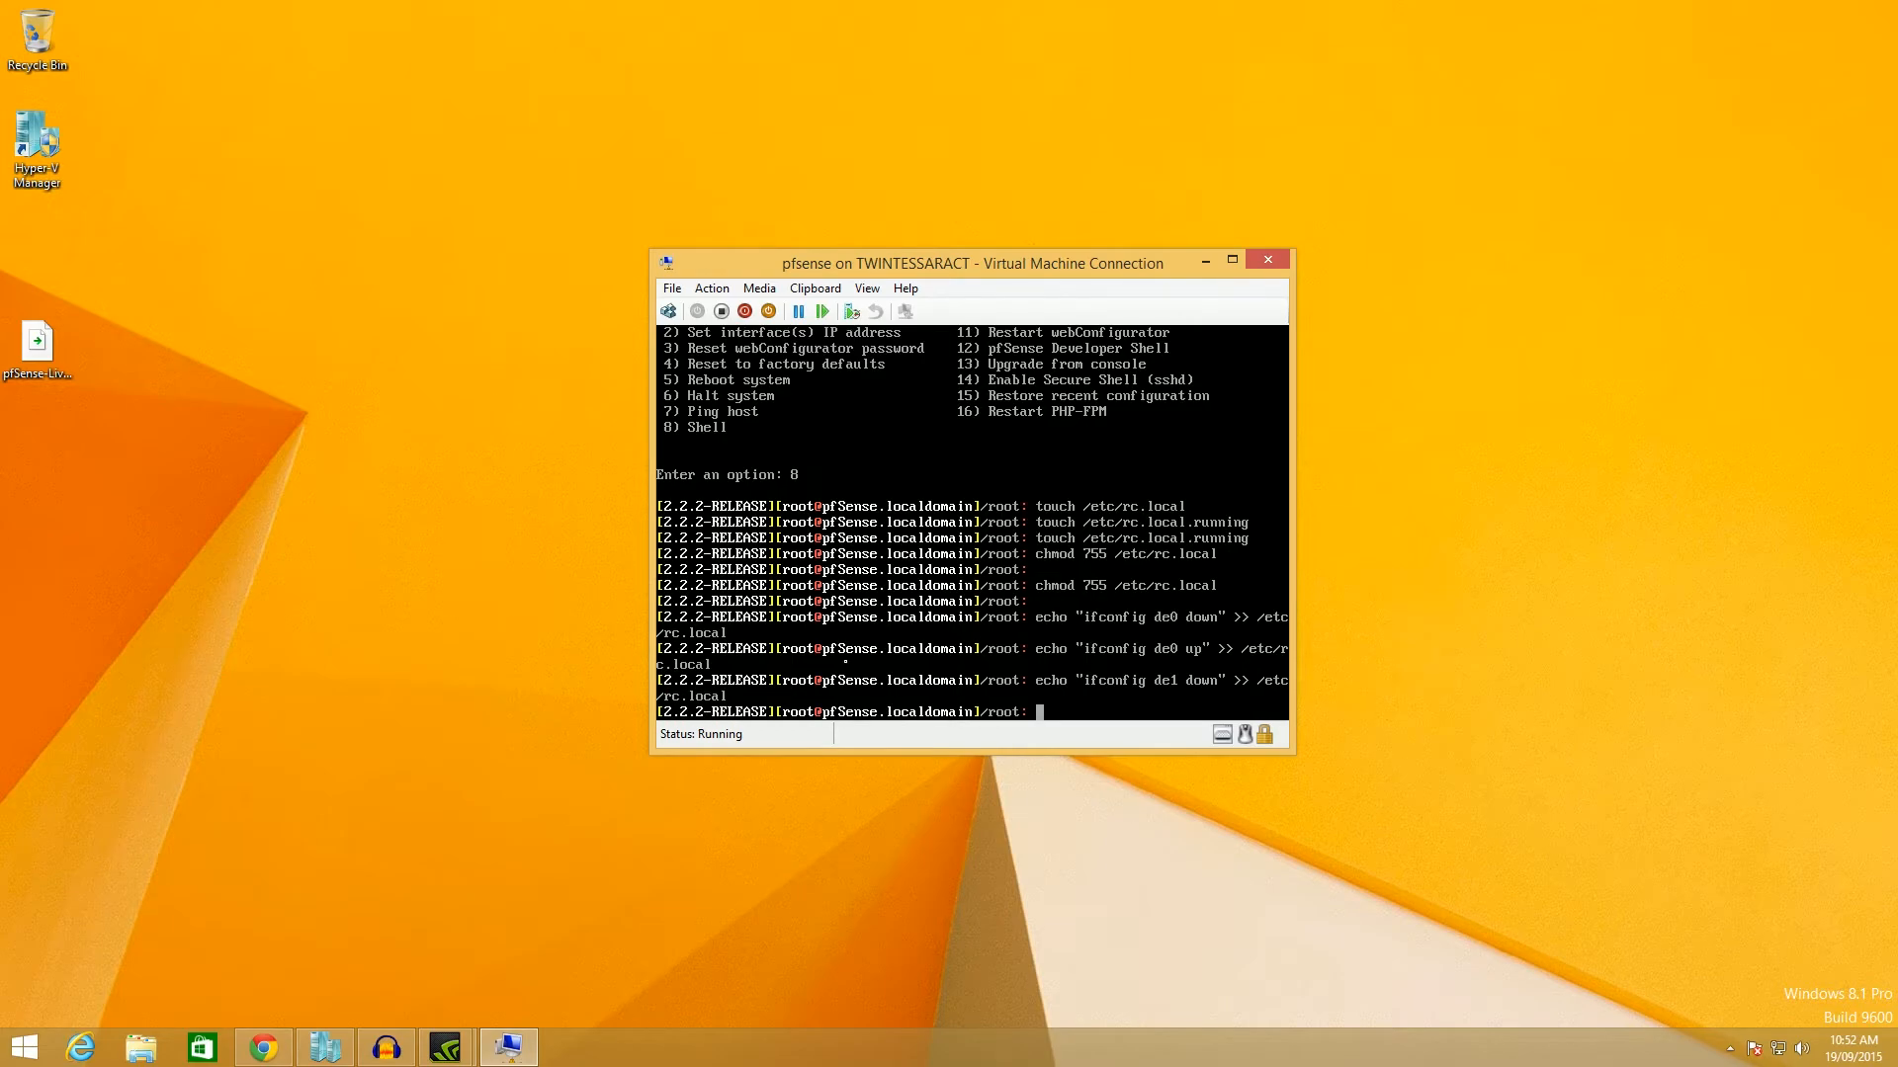
Append 'ifconfig de1' to /etc/rc.local.
{"action": "type", "text": "echo "}
{"action": "type", "text": "\"ifconfig "}
{"action": "type", "text": "ed1"}
{"action": "key", "text": "BackSpace"}
{"action": "key", "text": "BackSpace"}
{"action": "key", "text": "BackSpace"}
{"action": "key", "text": "BackSpace"}
{"action": "type", "text": "de1"}
{"action": "key", "text": "BackSpace"}
{"action": "type", "text": "\" >> /etc/rc.local"}
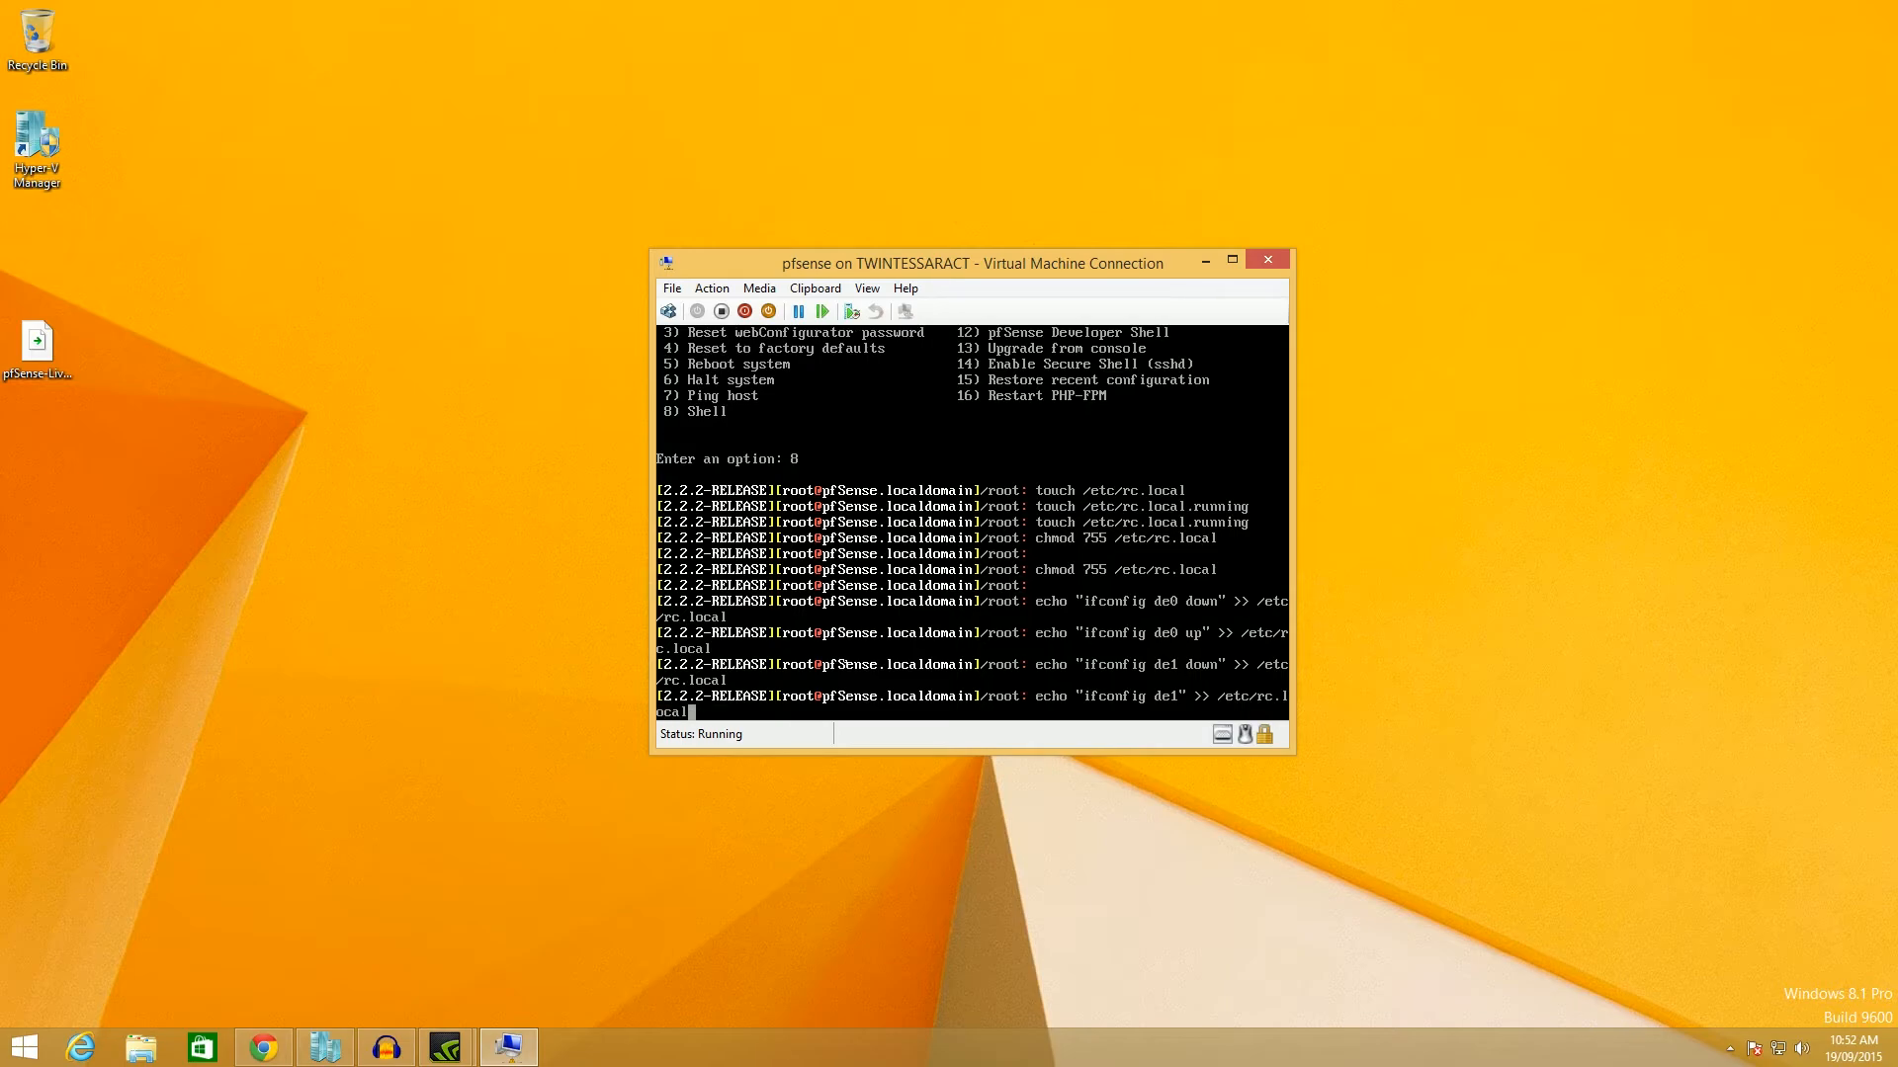
{"action": "key", "text": "Return"}
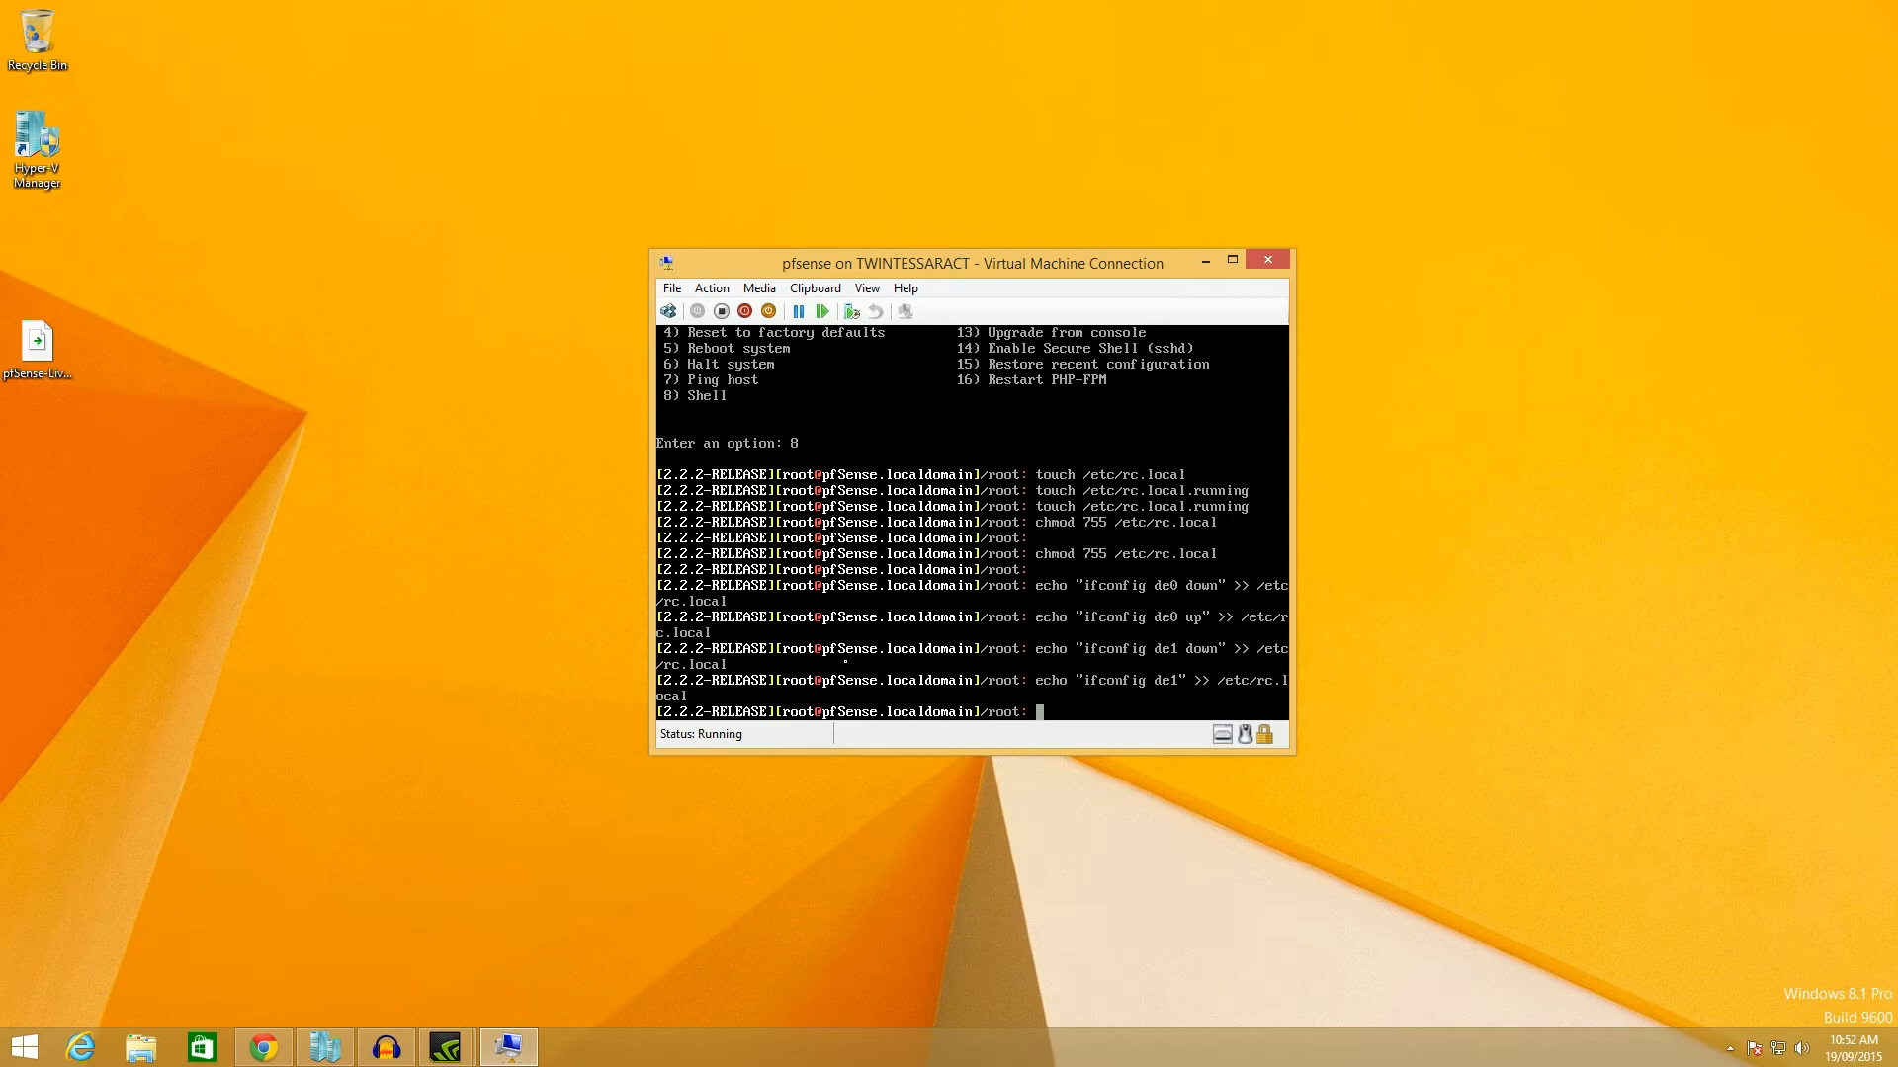
Type an echo of 'dhclient de0' redirected to /etc/lc.local.
{"action": "type", "text": "echo "}
{"action": "type", "text": "\""}
{"action": "type", "text": "c"}
{"action": "type", "text": "hcli"}
{"action": "key", "text": "BackSpace"}
{"action": "key", "text": "BackSpace"}
{"action": "key", "text": "BackSpace"}
{"action": "key", "text": "BackSpace"}
{"action": "key", "text": "BackSpace"}
{"action": "type", "text": "d"}
{"action": "type", "text": "hclient"}
{"action": "type", "text": " de0"}
{"action": "type", "text": "\" "}
{"action": "type", "text": ">> "}
{"action": "type", "text": "/etc/"}
{"action": "type", "text": "l"}
{"action": "type", "text": "c"}
{"action": "type", "text": ".local"}
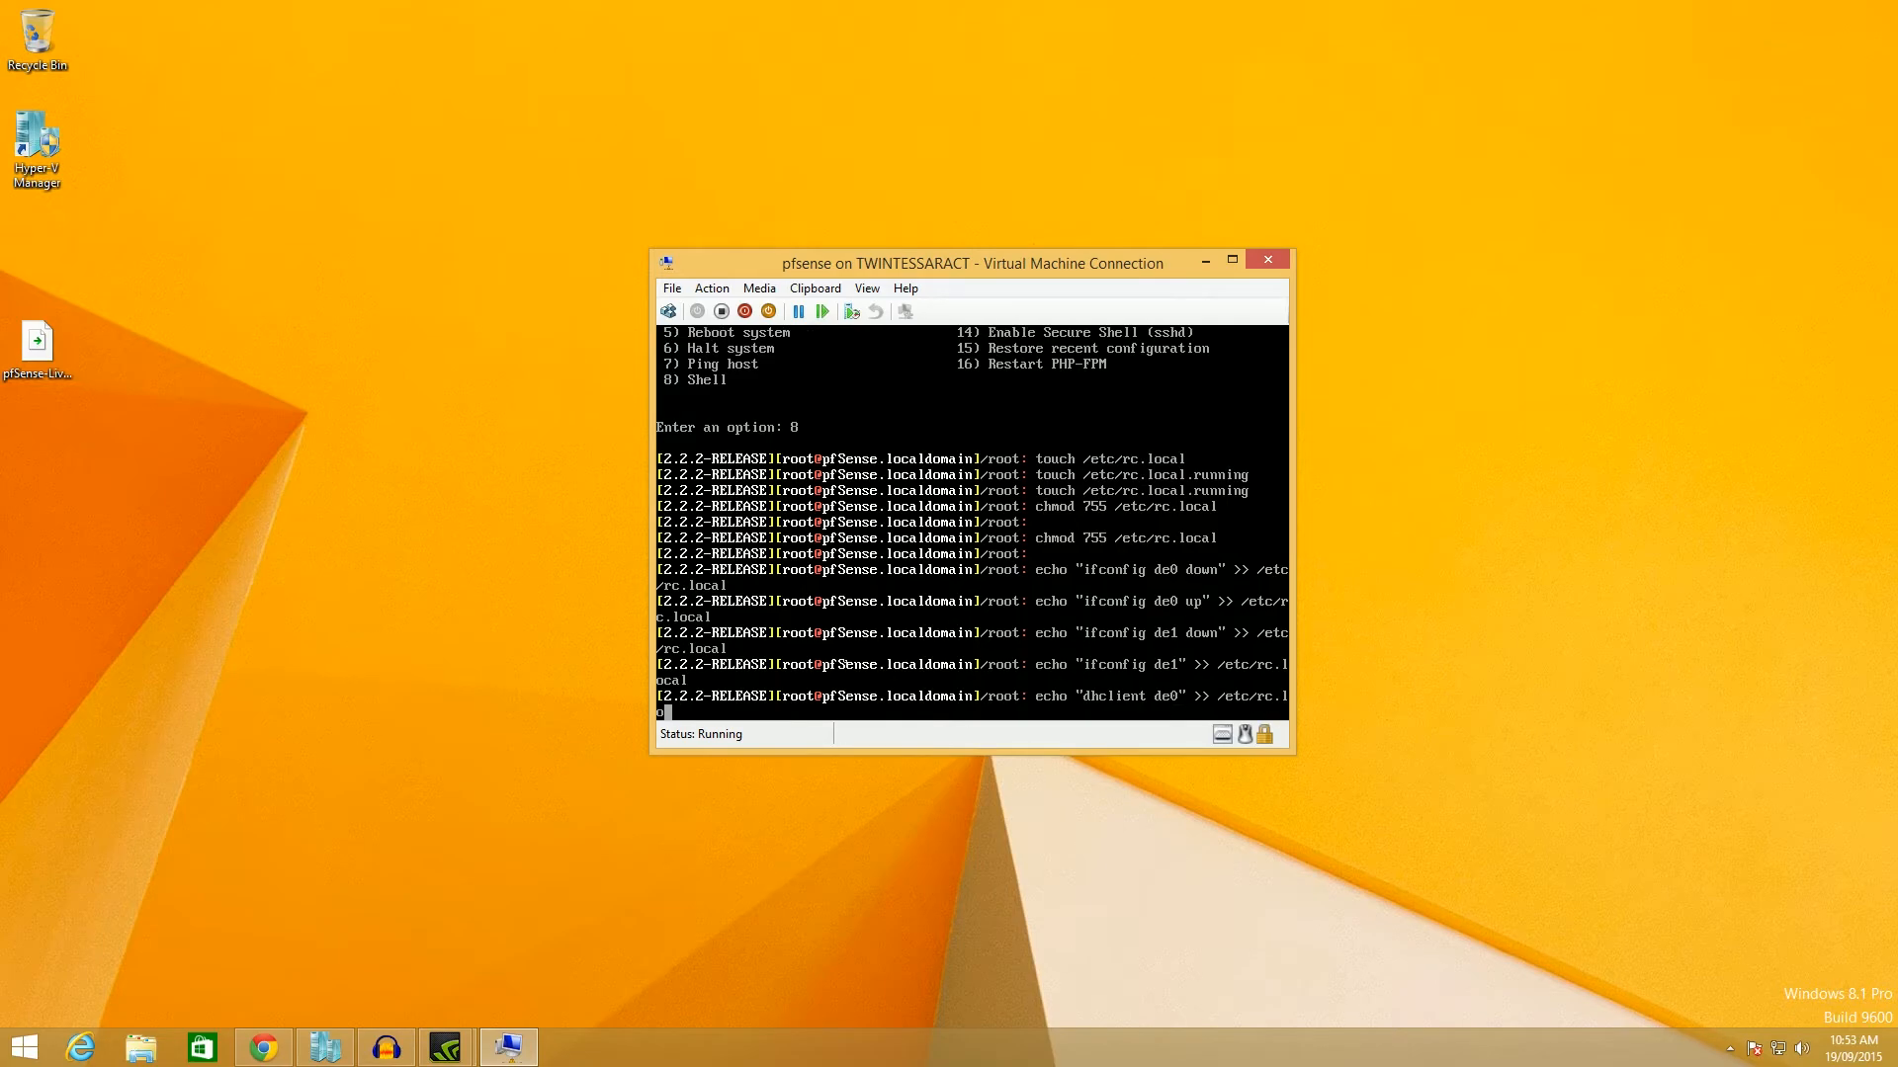
Run the 'dhclient de0' echo into /etc/rc.local and refocus the pfSense console.
{"action": "key", "text": "Return"}
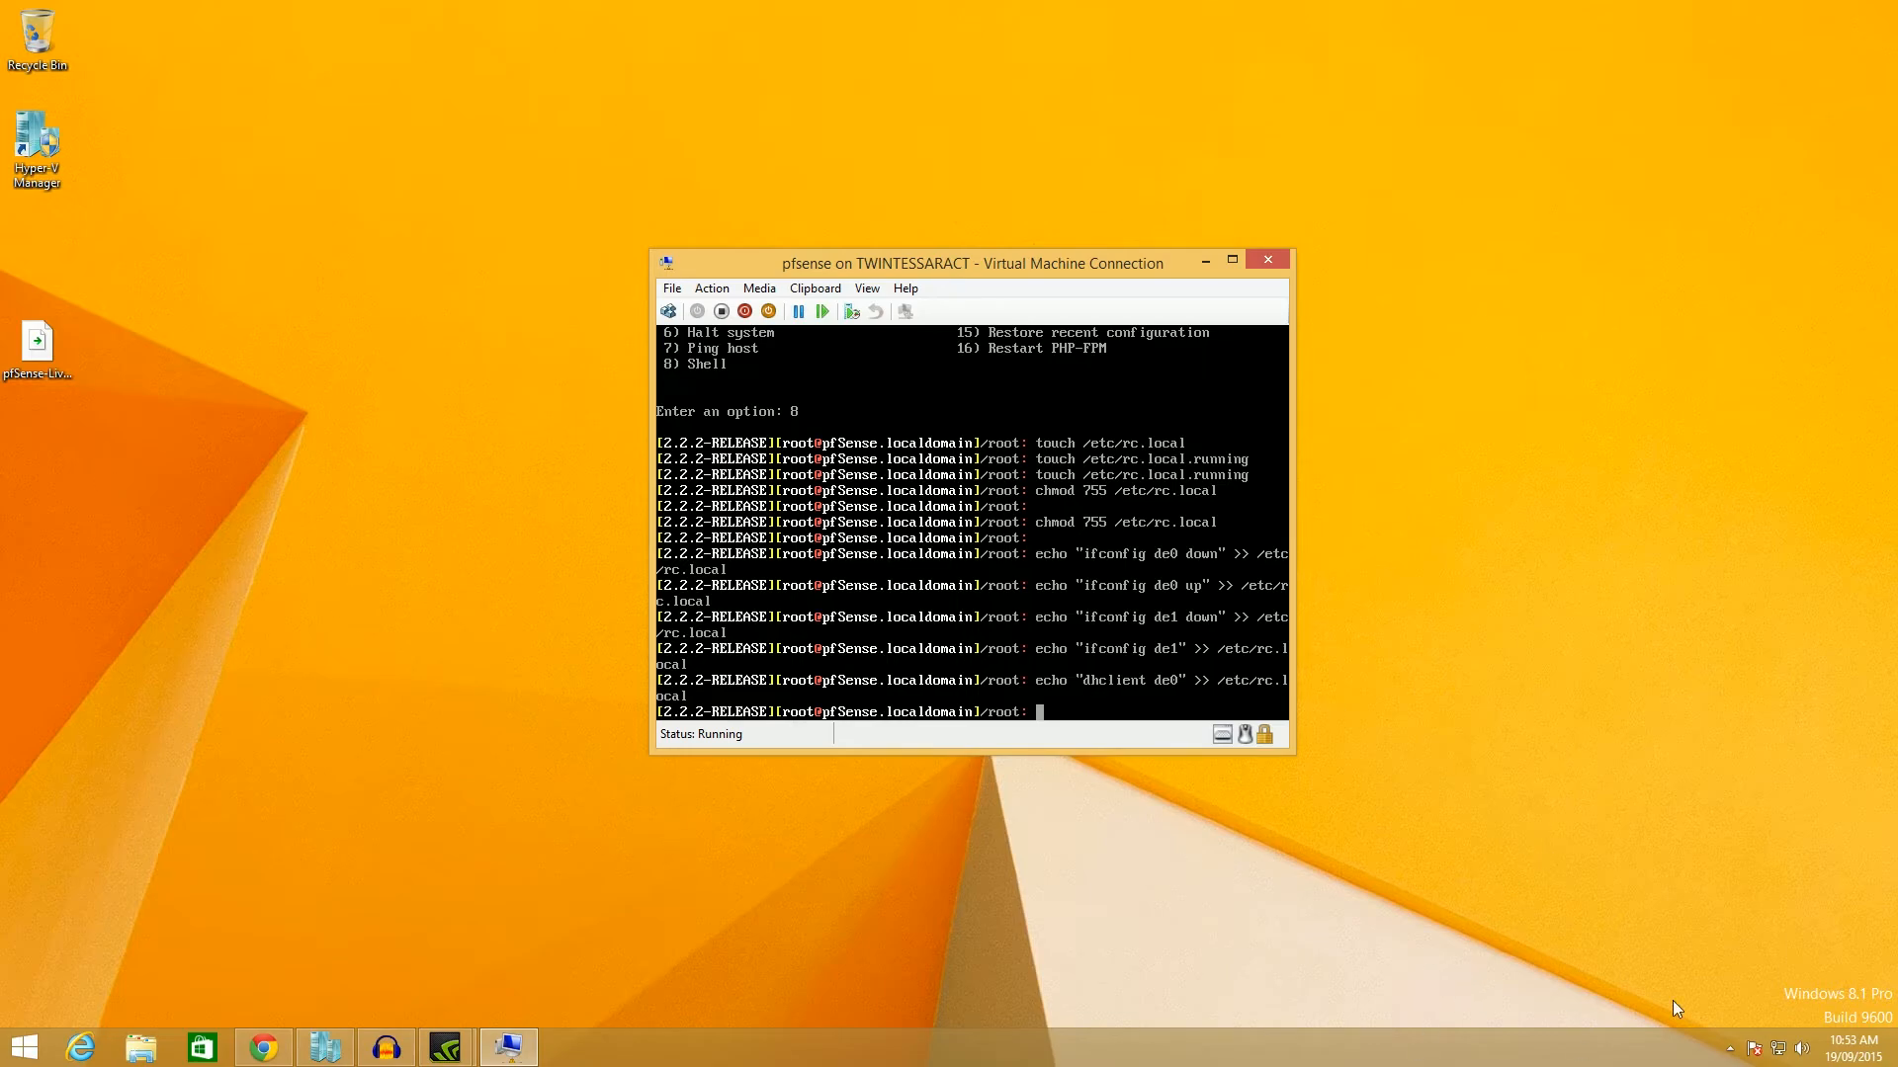
{"action": "left_click", "coordinate": [1583, 1066]}
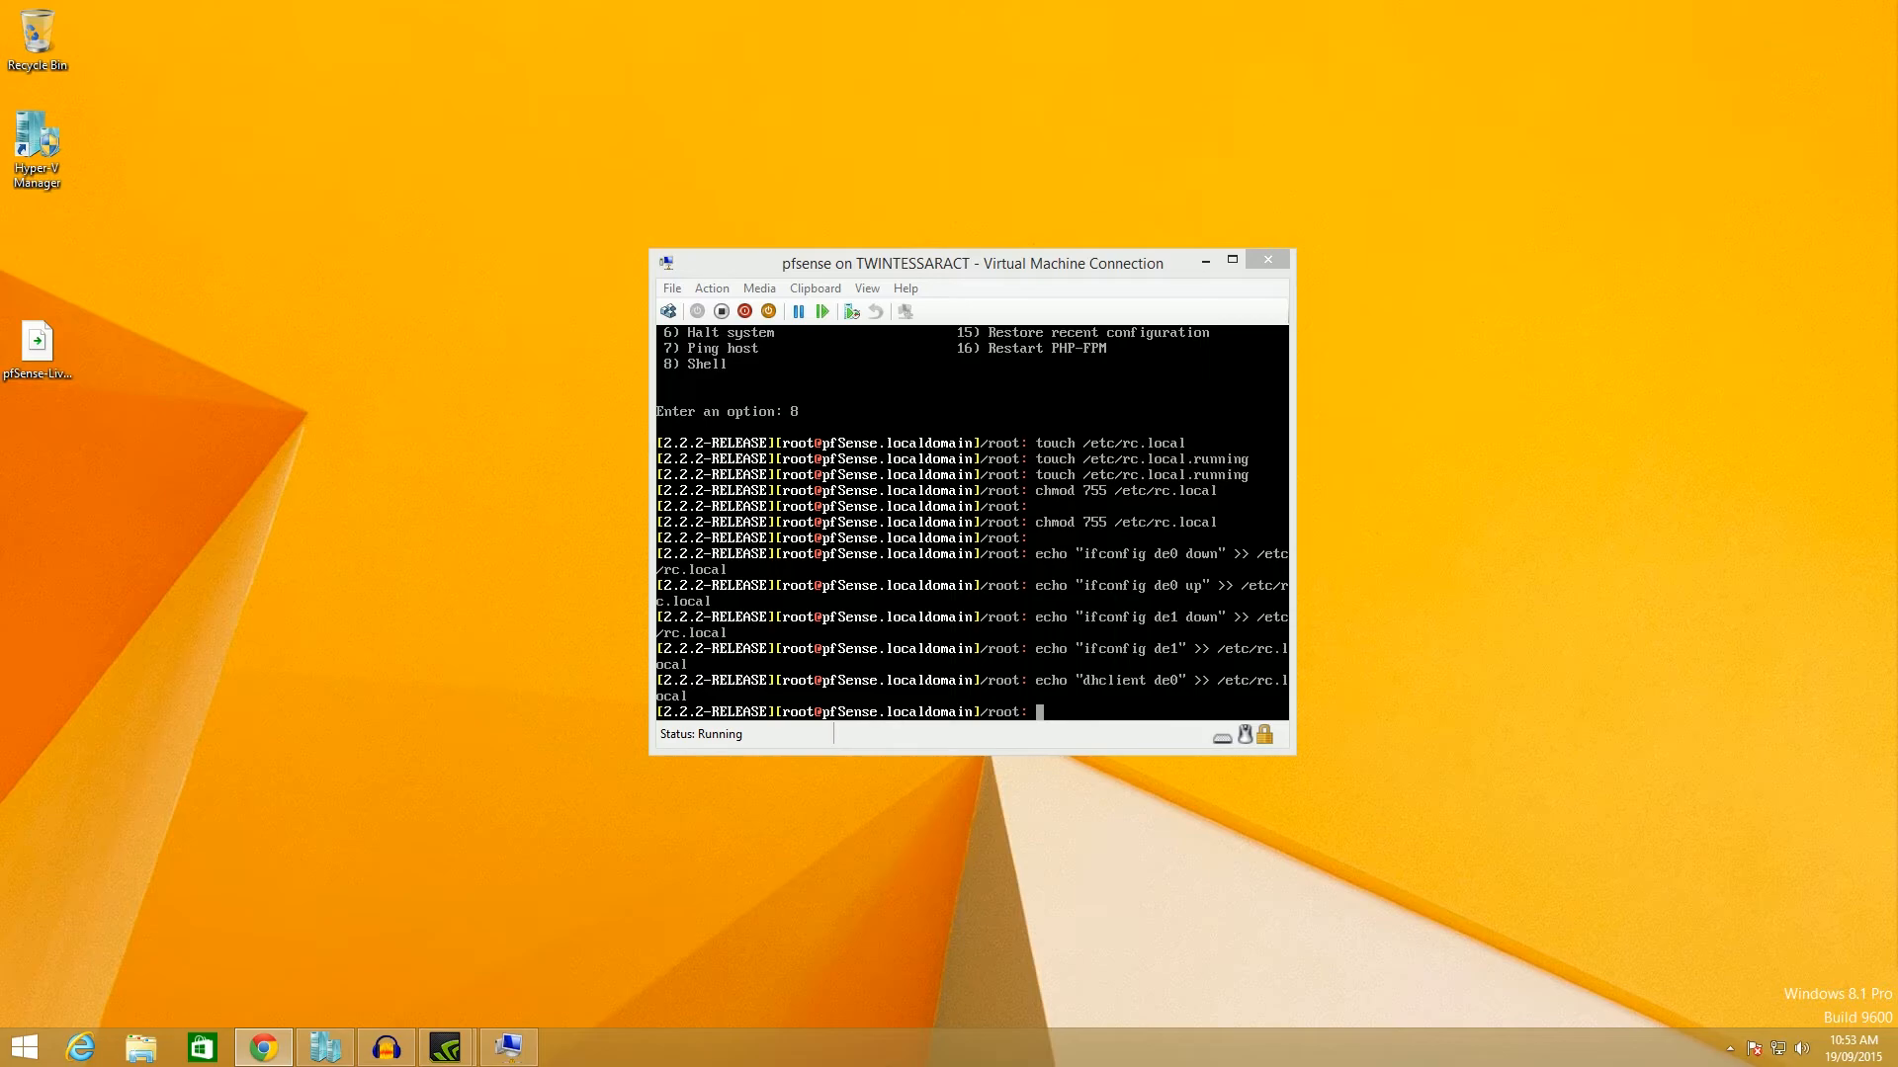
{"action": "left_click", "coordinate": [1092, 692]}
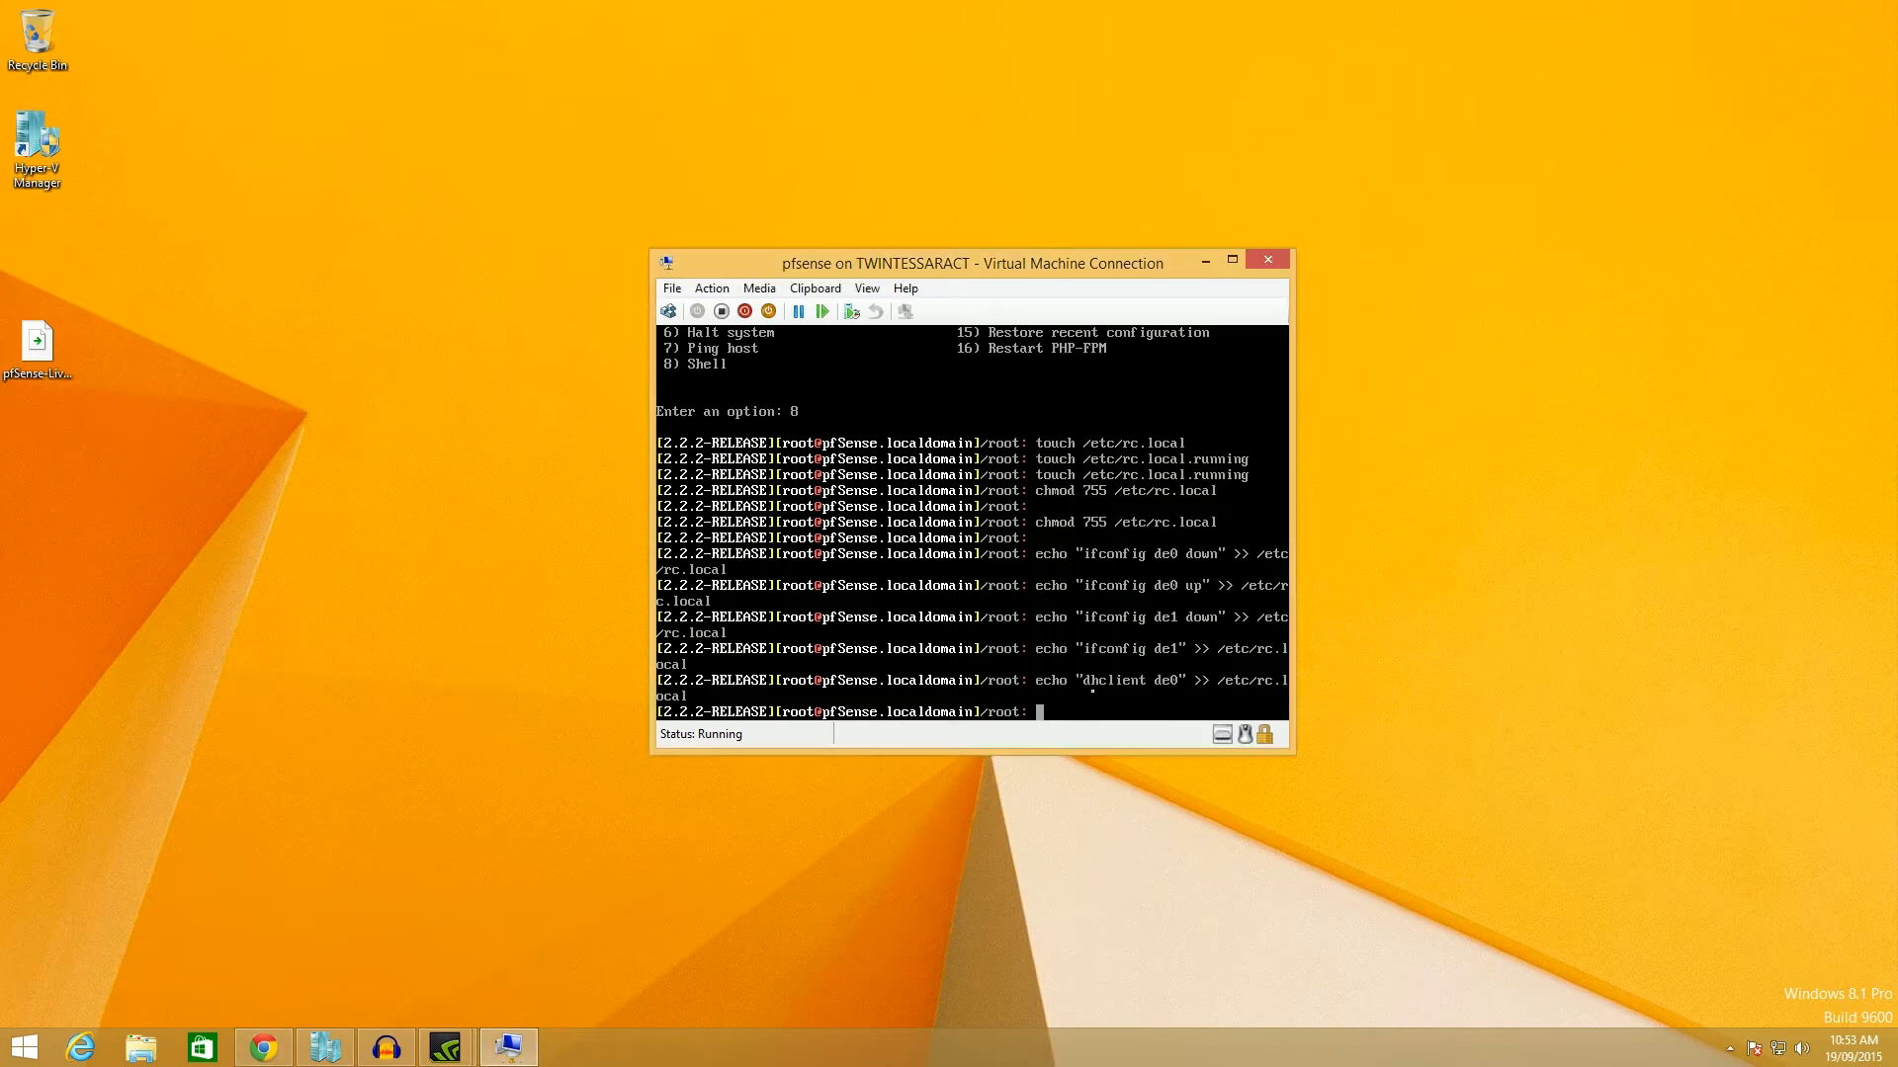
Type and then erase a /boot/loader.conf.local redirect at the shell prompt.
{"action": "type", "text": ">>"}
{"action": "key", "text": "BackSpace"}
{"action": "key", "text": "BackSpace"}
{"action": "type", "text": "/boot/loader.conf"}
{"action": "key", "text": "BackSpace"}
{"action": "type", "text": ".local"}
{"action": "key", "text": "BackSpace"}
{"action": "key", "text": "BackSpace"}
{"action": "key", "text": "BackSpace"}
{"action": "key", "text": "BackSpace"}
{"action": "key", "text": "BackSpace"}
{"action": "key", "text": "BackSpace"}
{"action": "key", "text": "BackSpace"}
{"action": "key", "text": "BackSpace"}
{"action": "key", "text": "BackSpace"}
{"action": "key", "text": "BackSpace"}
{"action": "key", "text": "BackSpace"}
{"action": "key", "text": "BackSpace"}
{"action": "key", "text": "BackSpace"}
{"action": "key", "text": "BackSpace"}
{"action": "key", "text": "BackSpace"}
{"action": "key", "text": "BackSpace"}
{"action": "key", "text": "BackSpace"}
{"action": "key", "text": "BackSpace"}
{"action": "key", "text": "BackSpace"}
{"action": "key", "text": "BackSpace"}
{"action": "key", "text": "alt+Tab"}
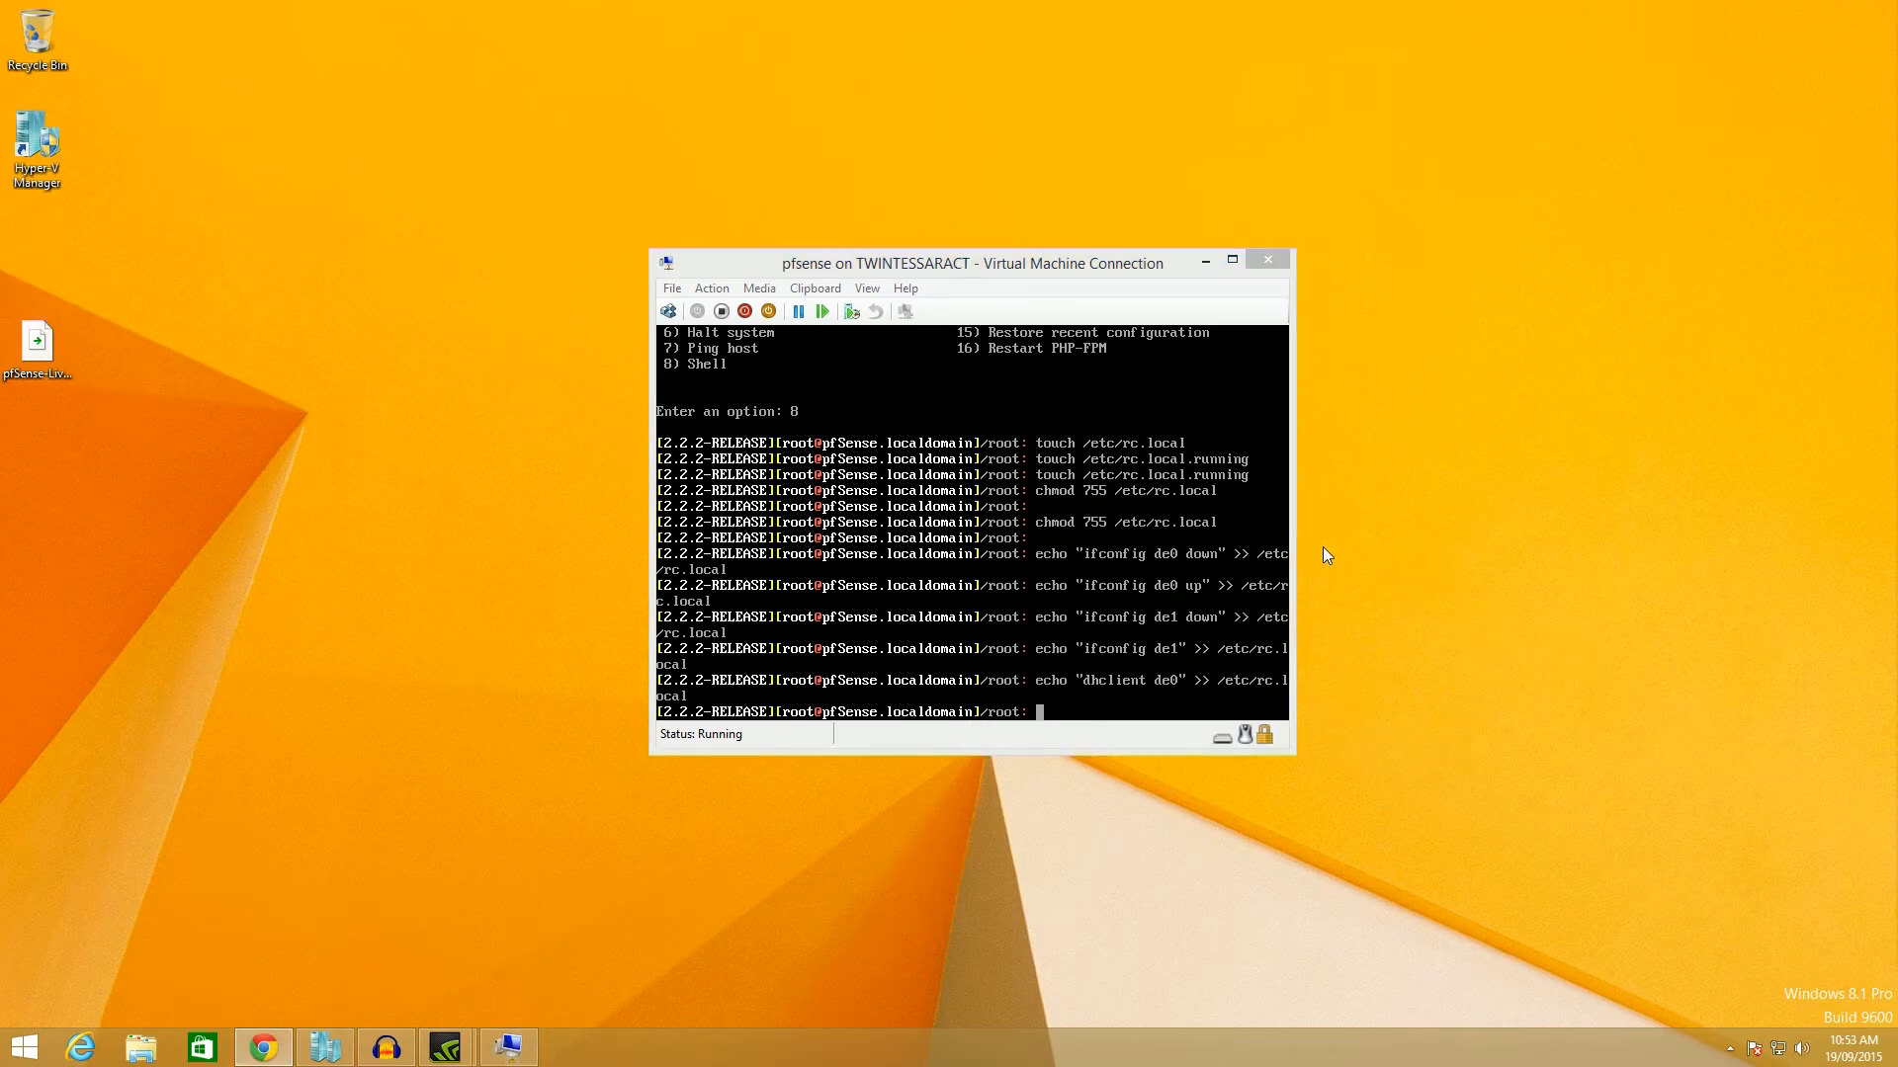
{"action": "left_click", "coordinate": [1196, 539]}
Run reboot so the pfSense VM restarts into the FreeBSD bootstrap loader.
{"action": "type", "text": "rev"}
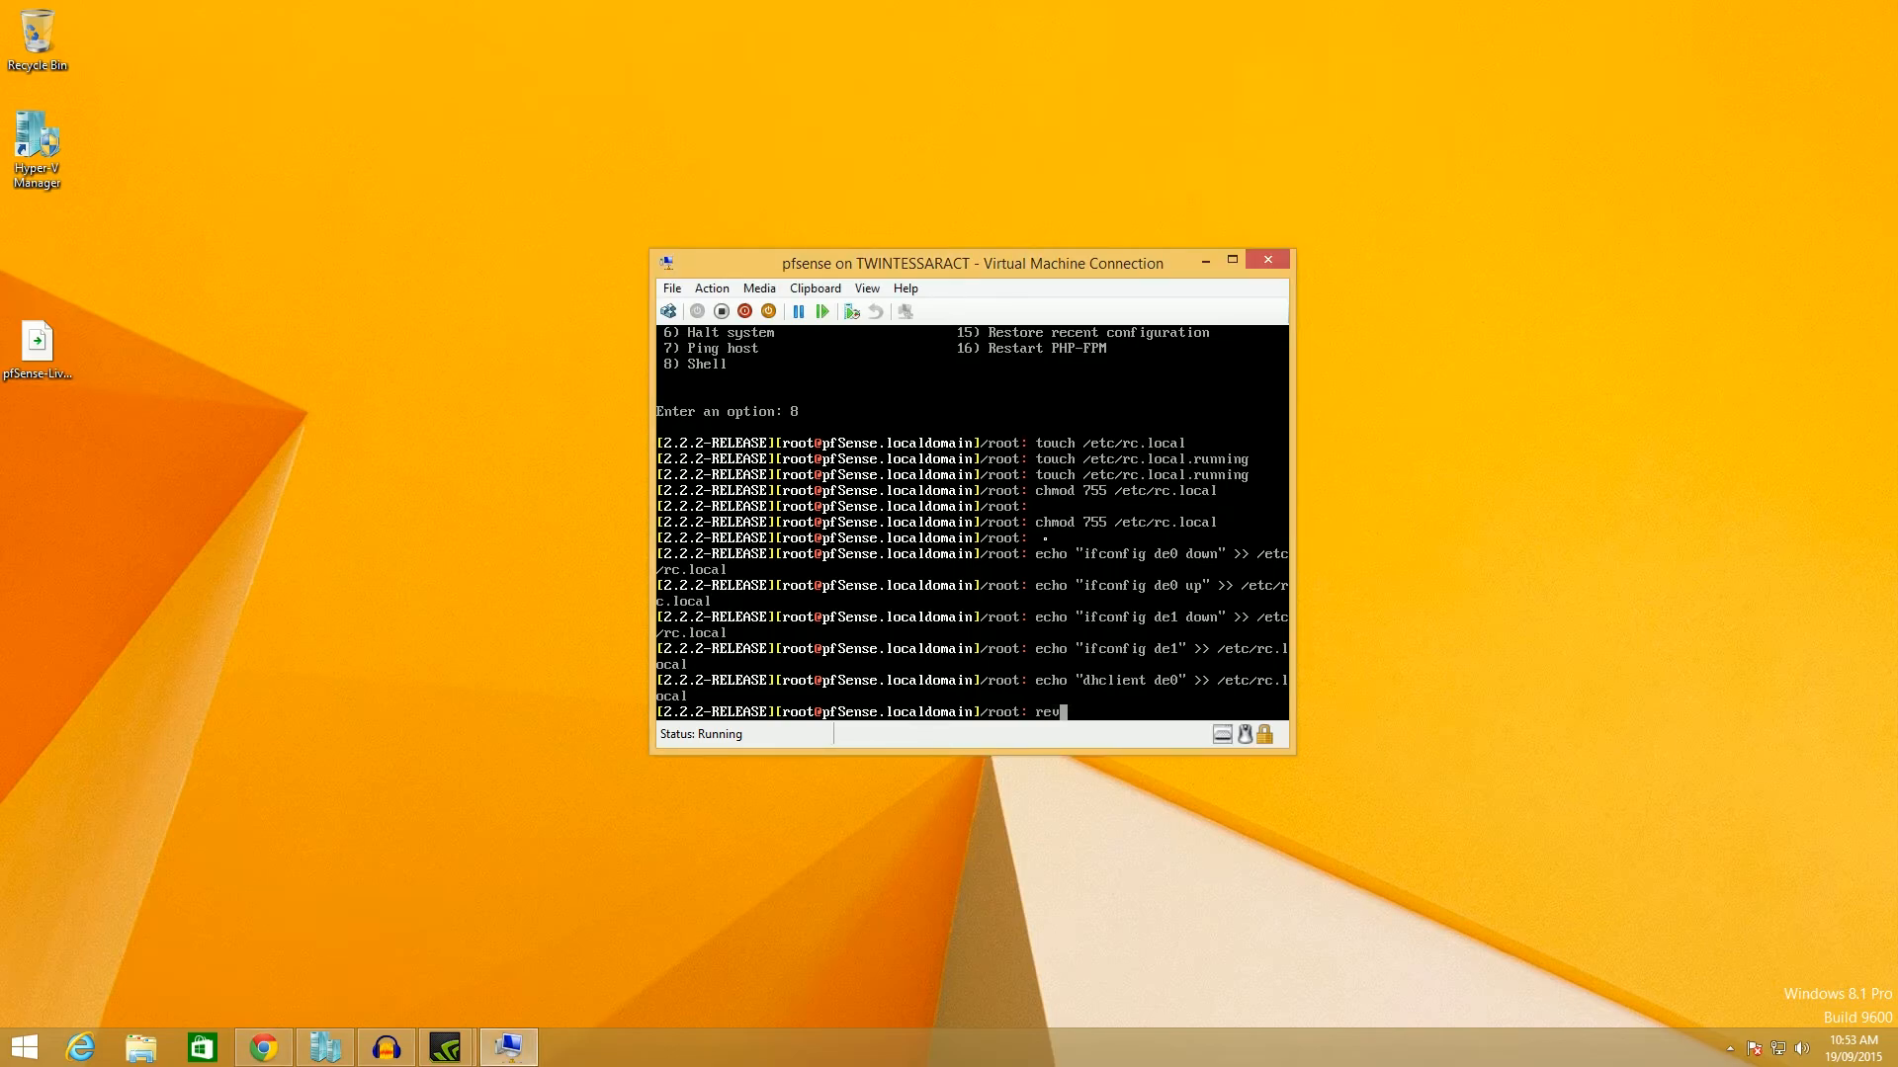
{"action": "key", "text": "BackSpace"}
{"action": "type", "text": "boot"}
{"action": "key", "text": "Return"}
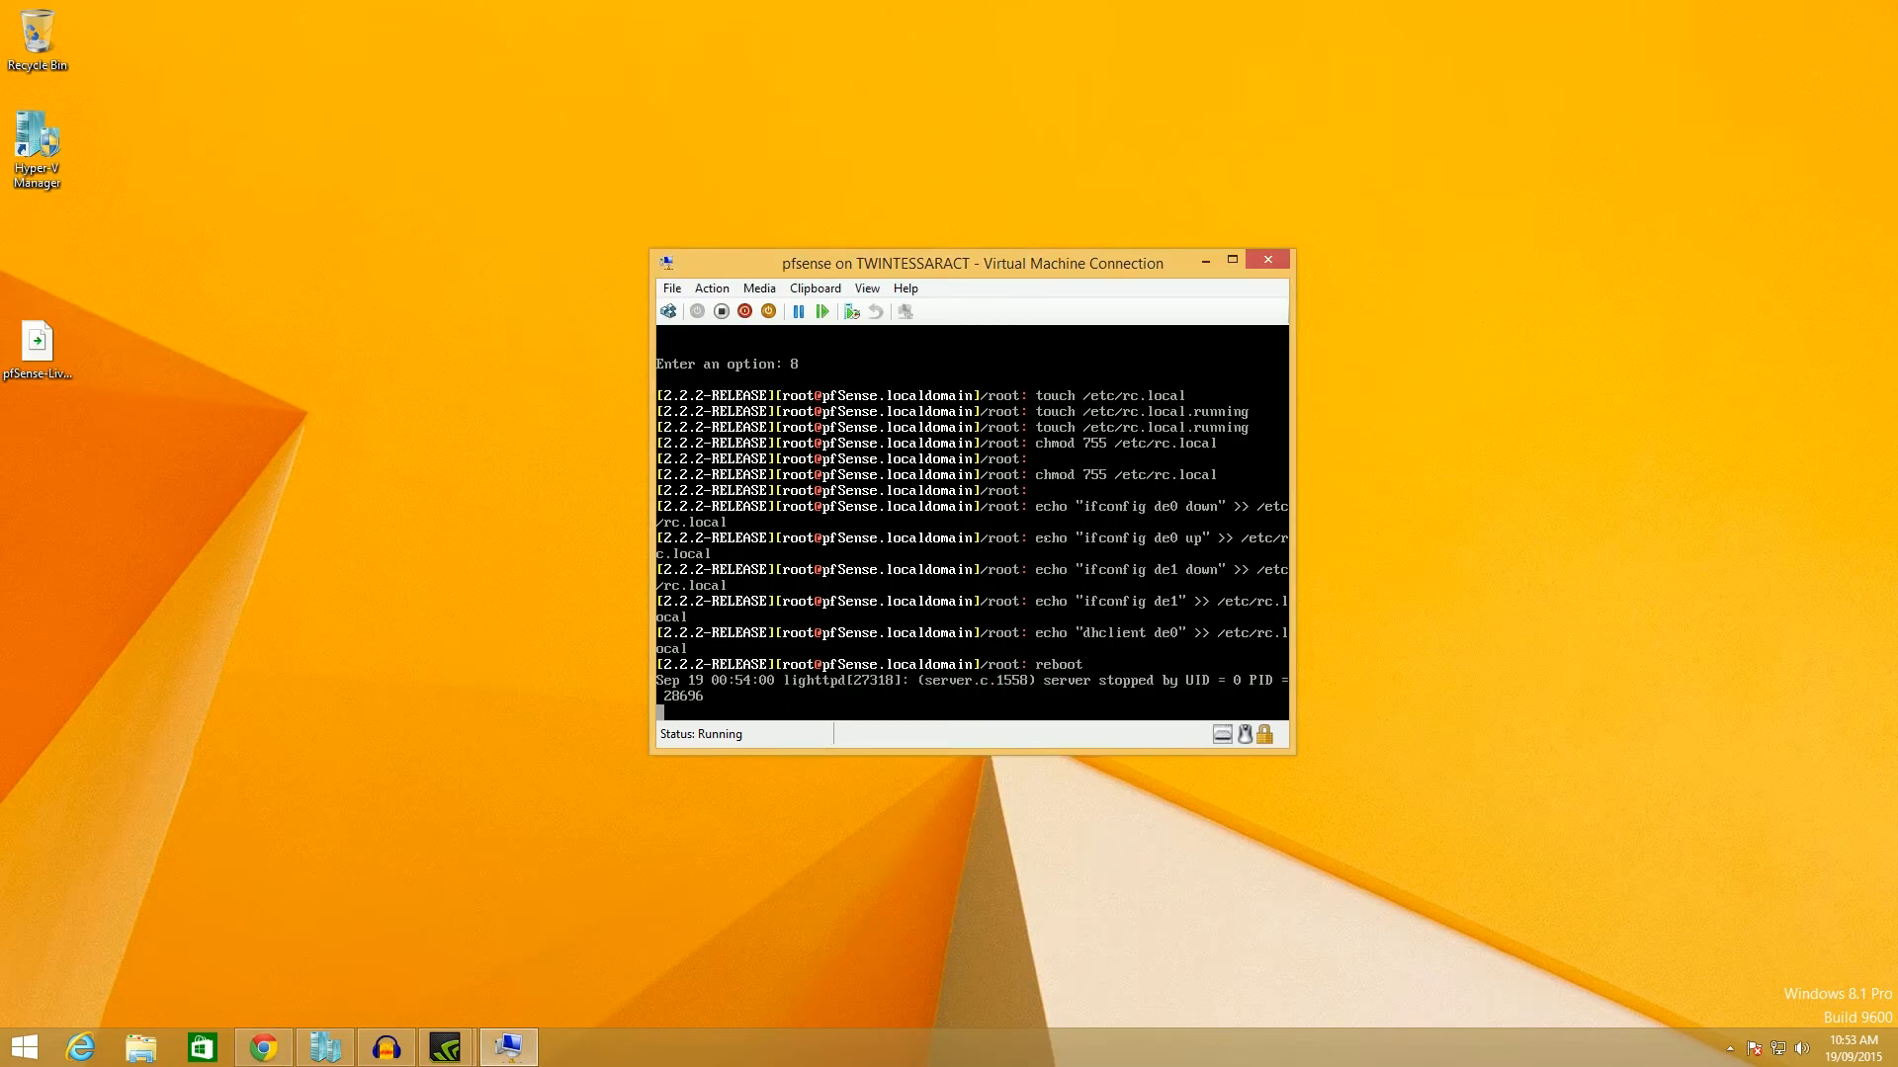
{"action": "key", "text": "alt+Tab"}
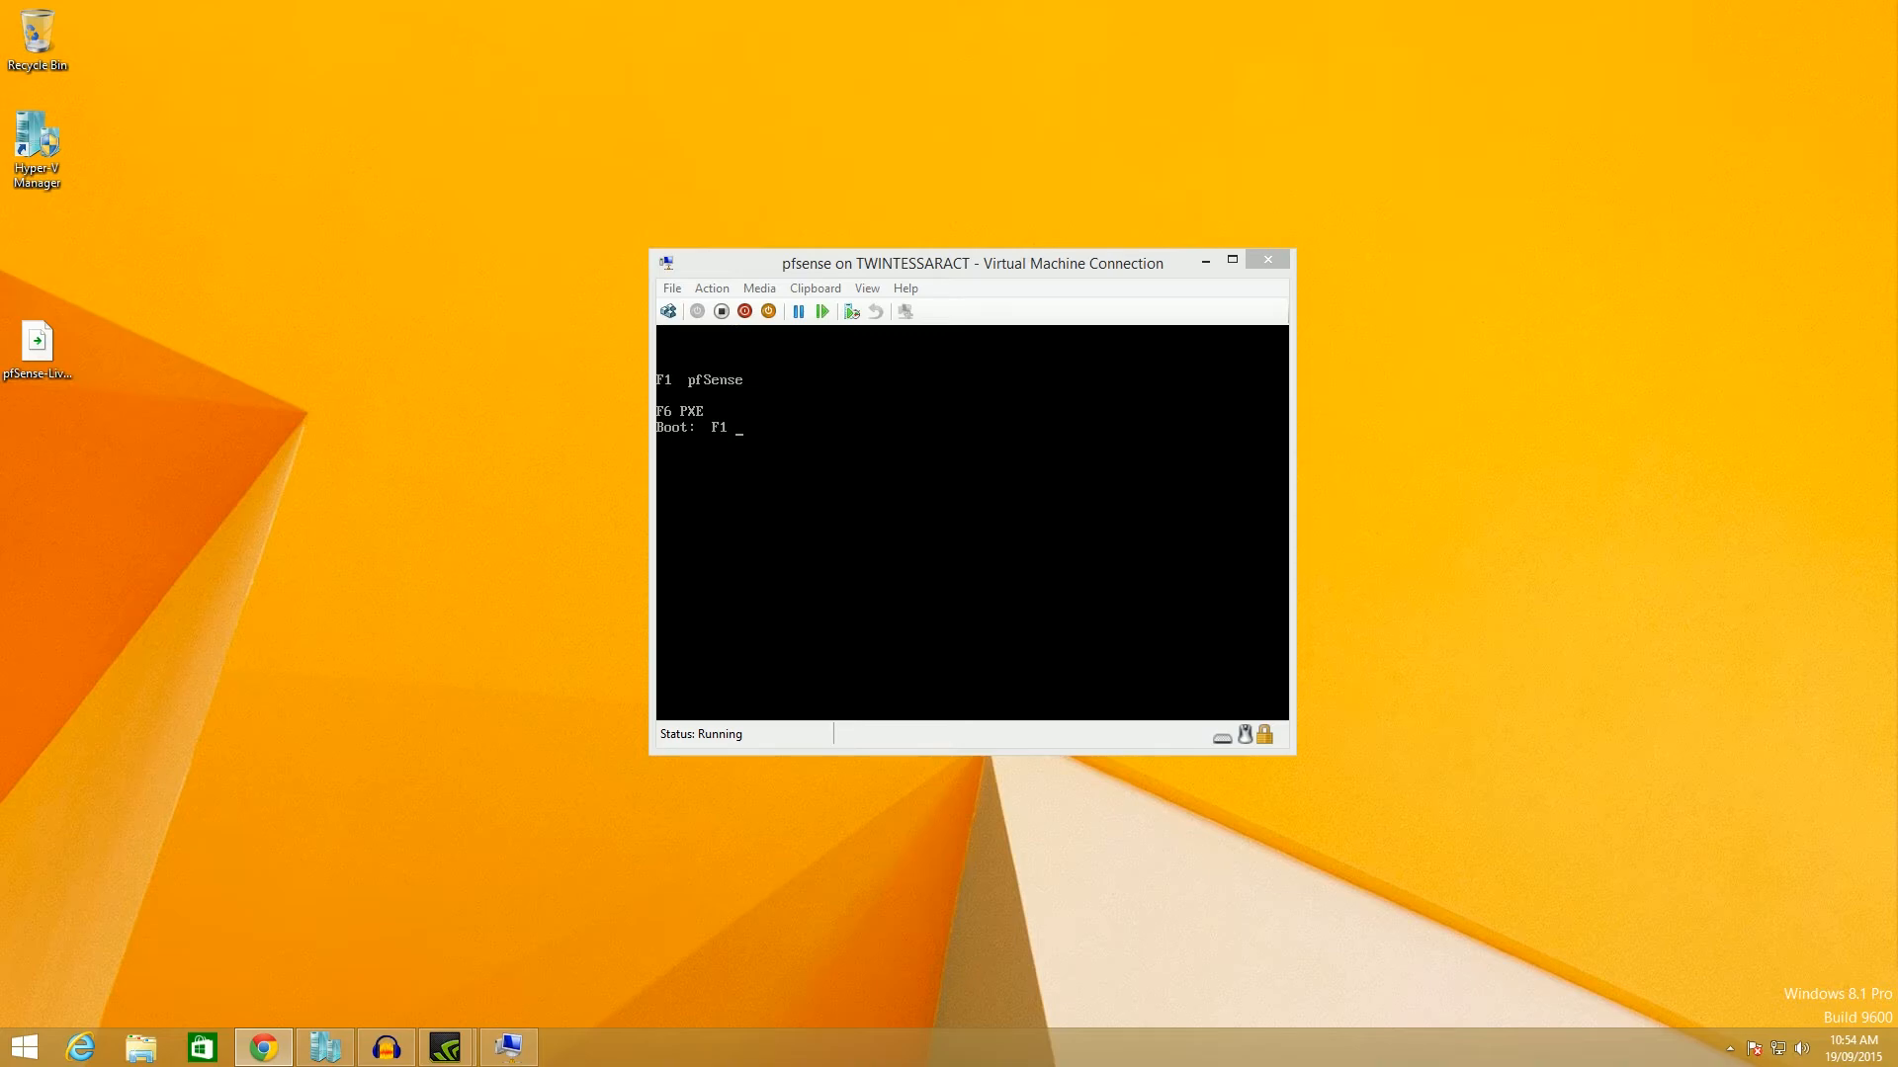
{"action": "left_click", "coordinate": [781, 498]}
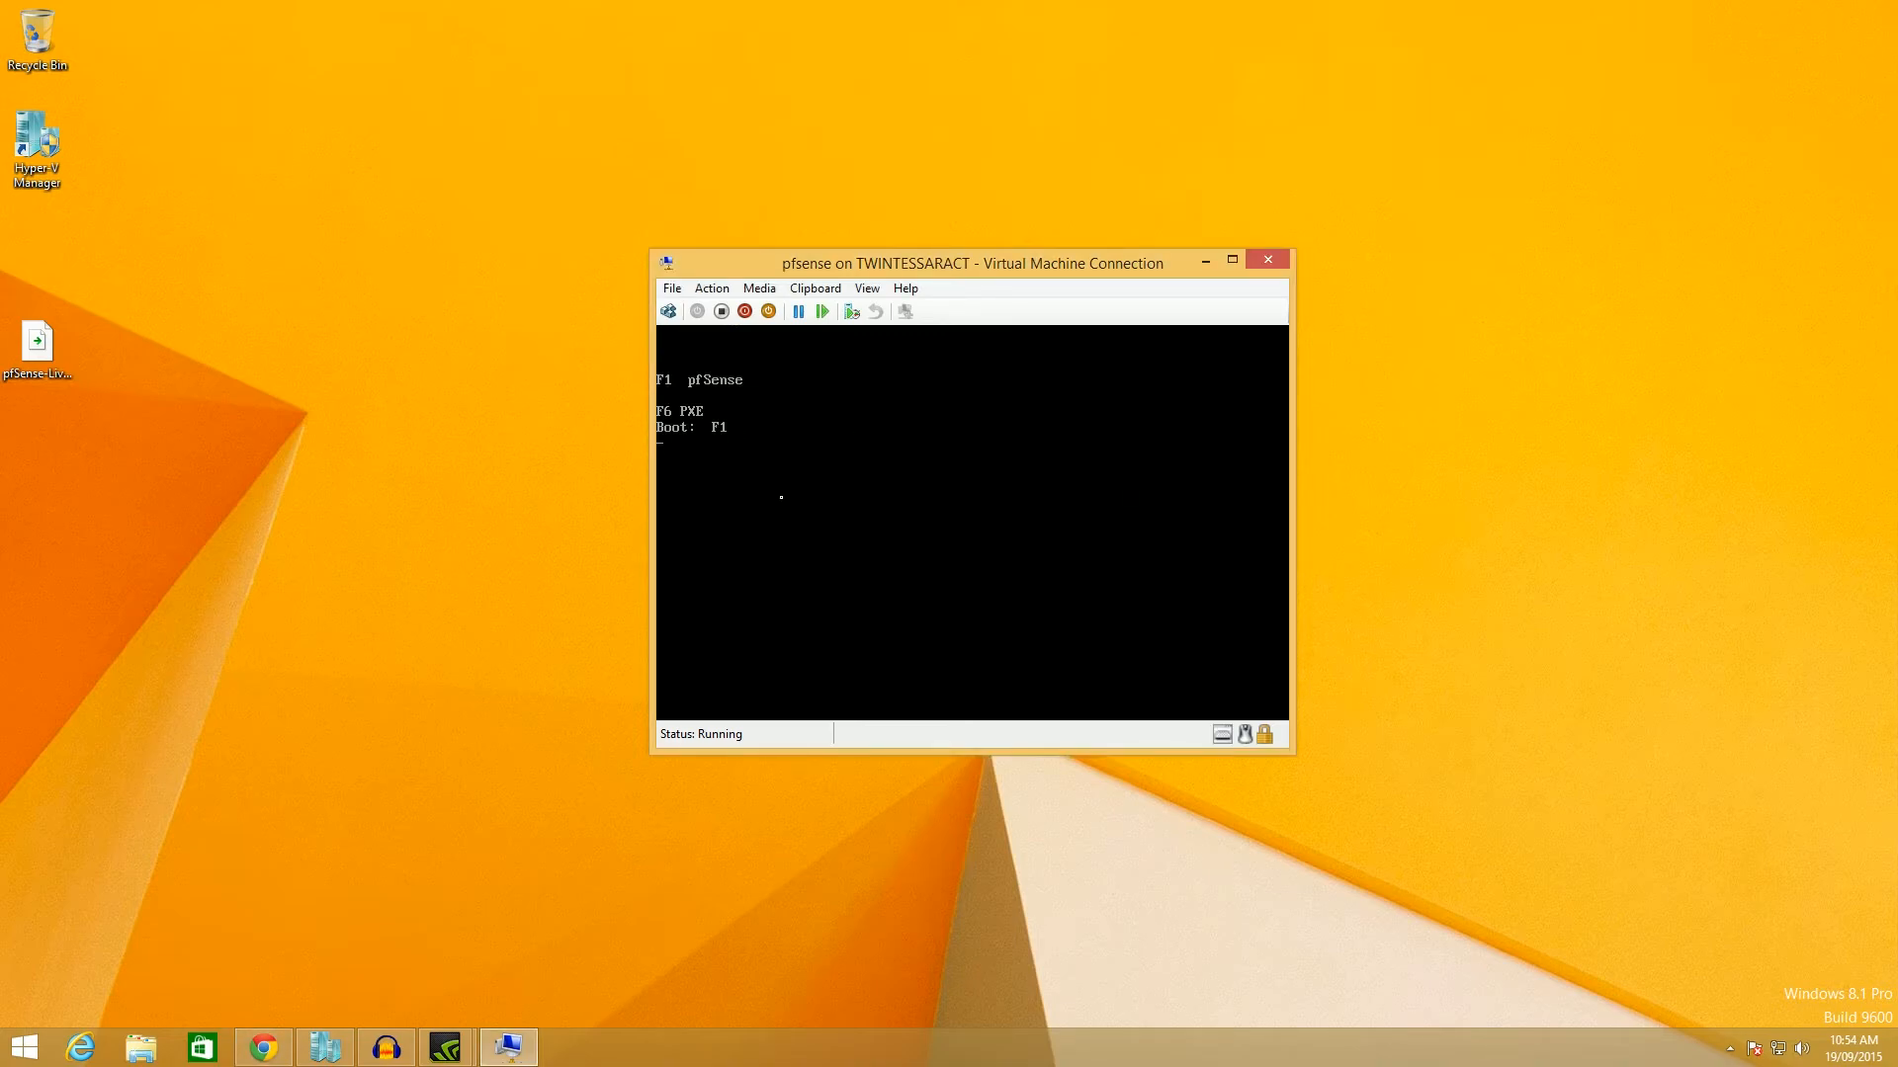
{"action": "key", "text": "alt+Tab"}
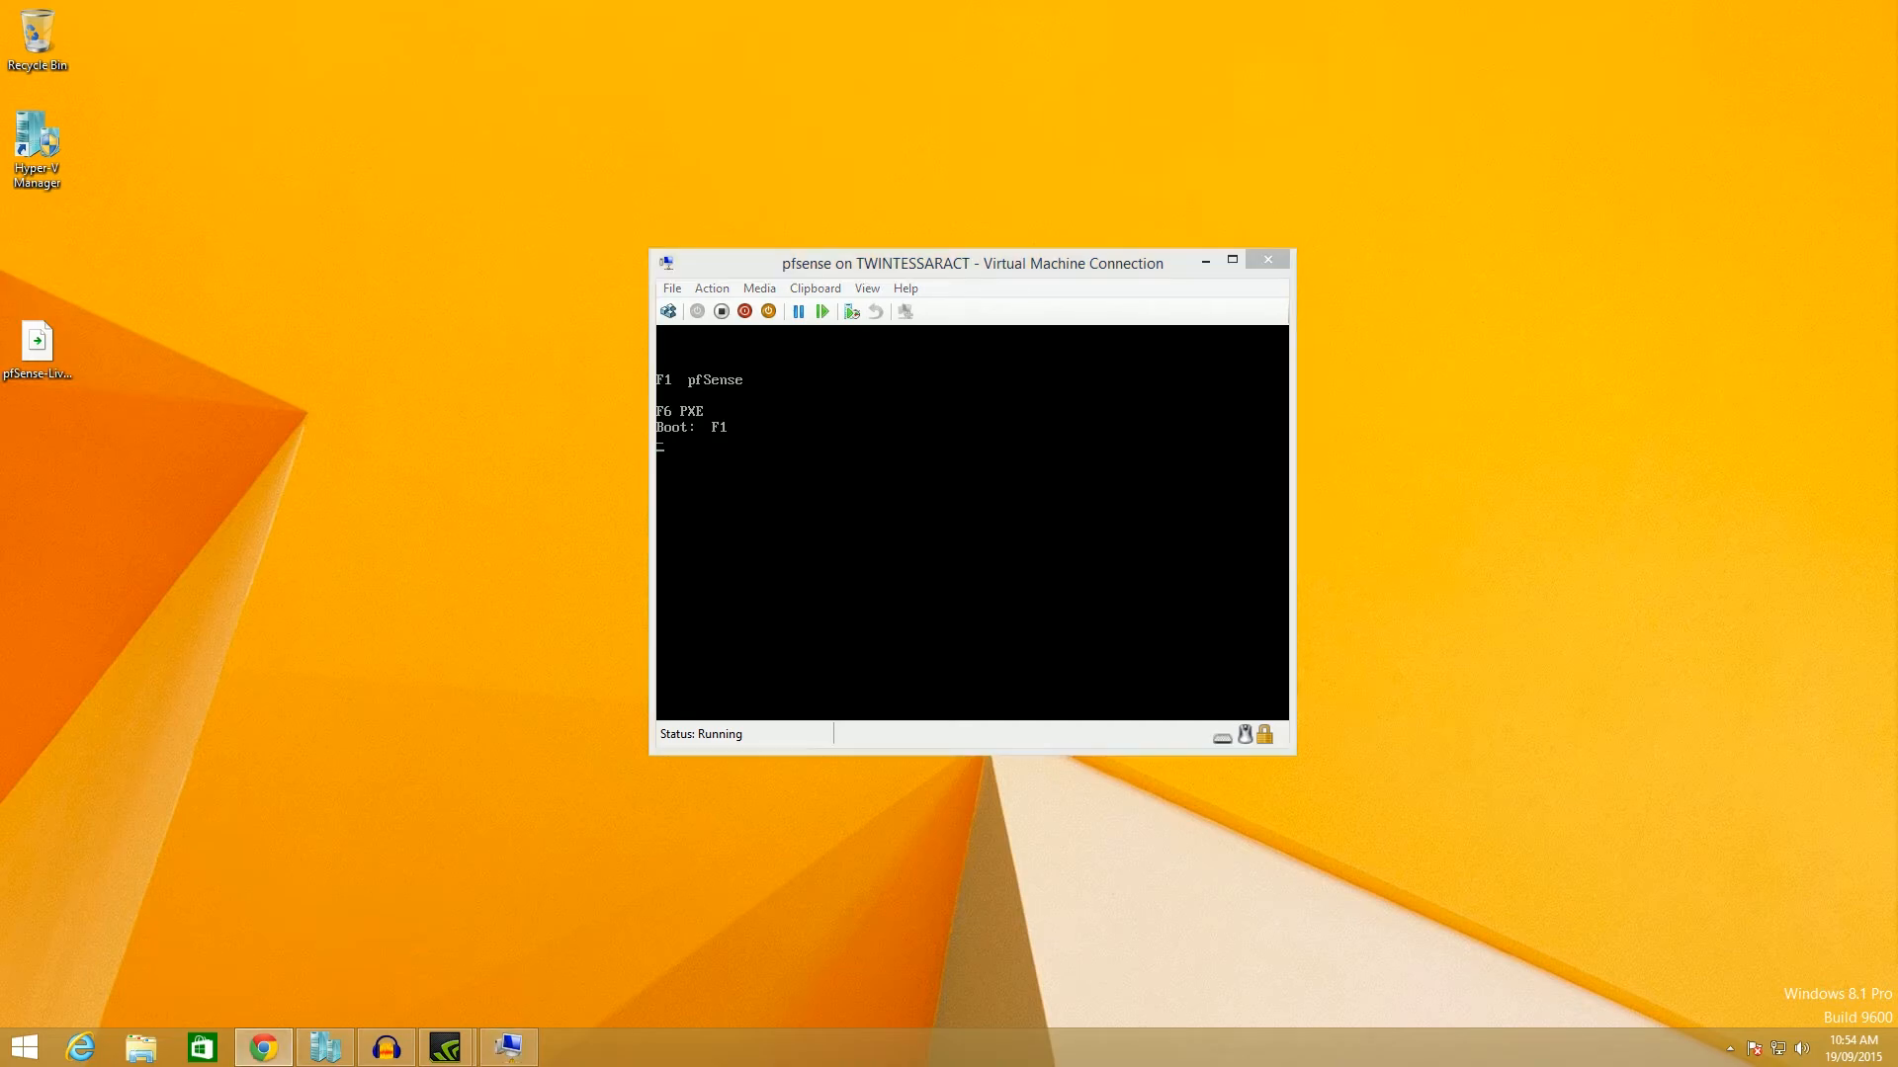
Focus the pfSense VM window while it boots toward the console menu.
{"action": "left_click", "coordinate": [966, 262]}
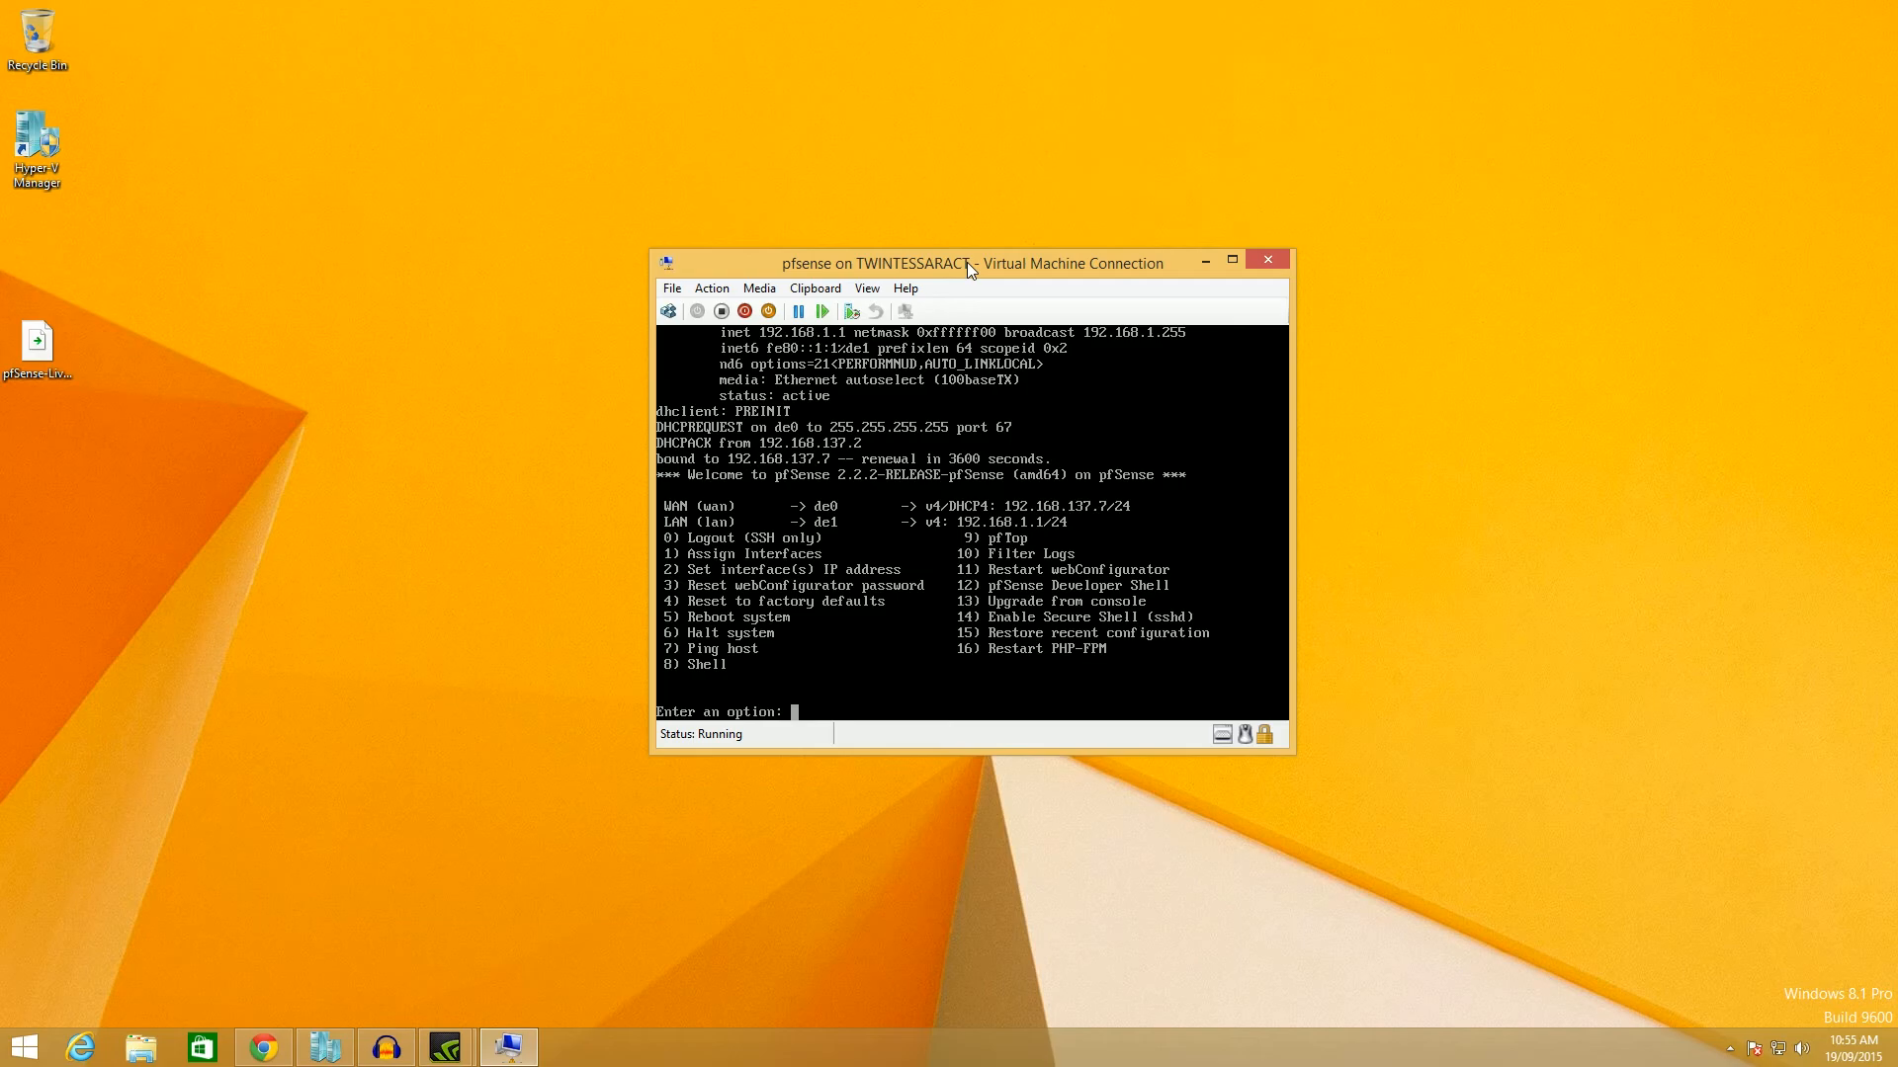
Bring Chromium onto this screen and log in at 10.0.0.1 as admin with the password.
{"action": "left_click", "coordinate": [1896, 573]}
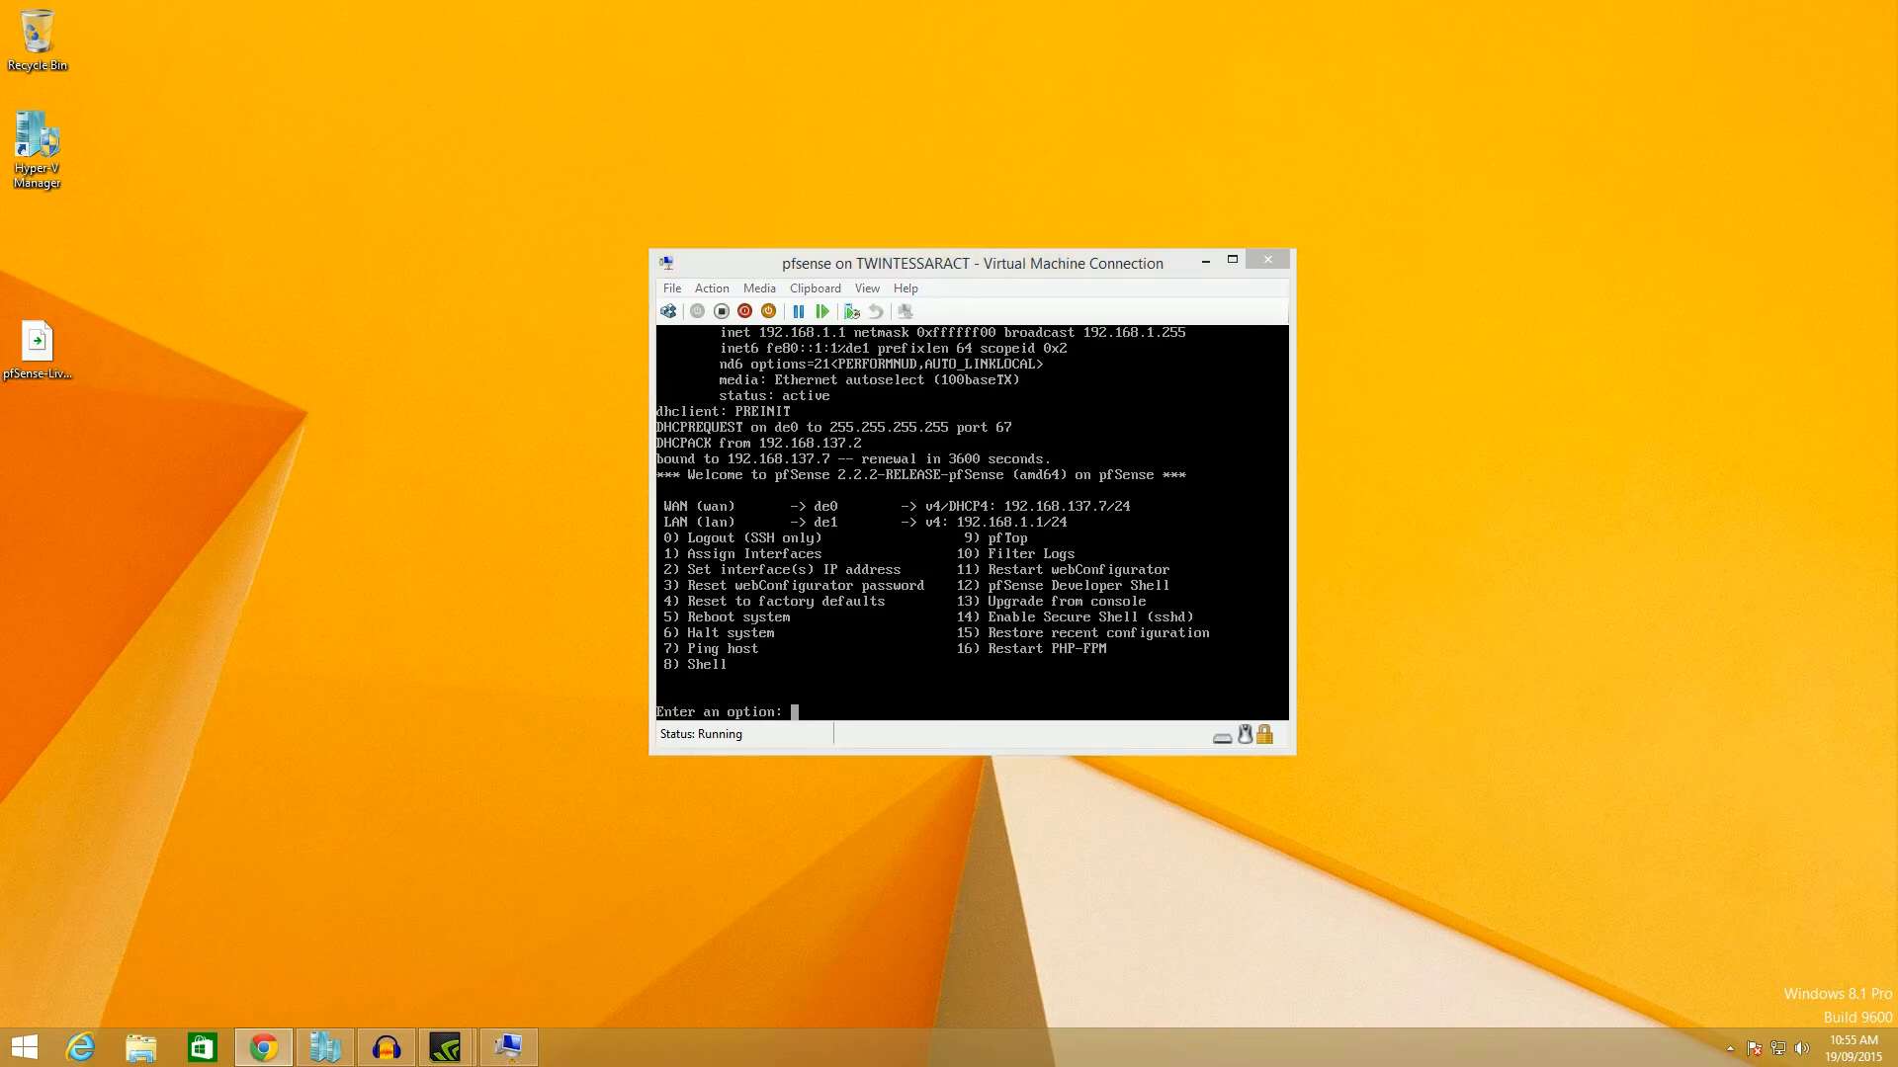
{"action": "left_click_drag", "start_coordinate": [1897, 100], "coordinate": [627, 103]}
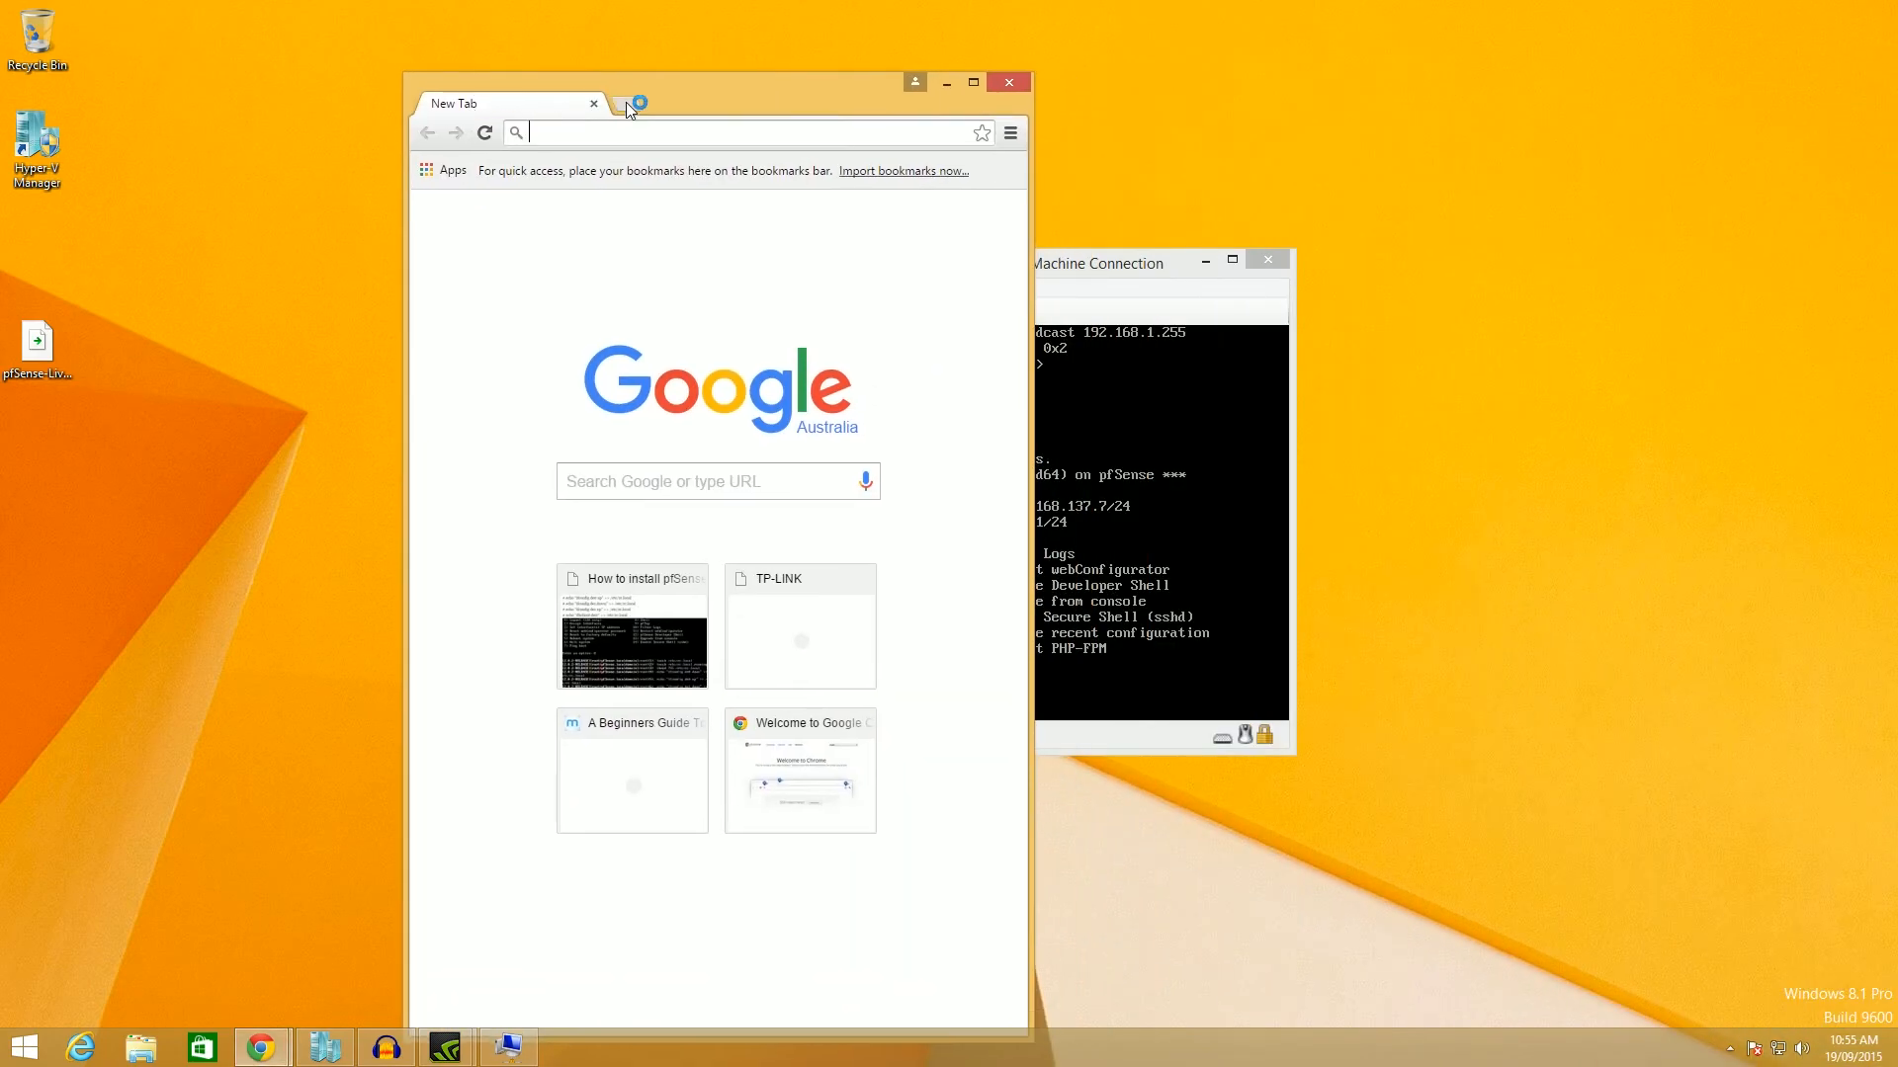
{"action": "type", "text": "10.0.0.1"}
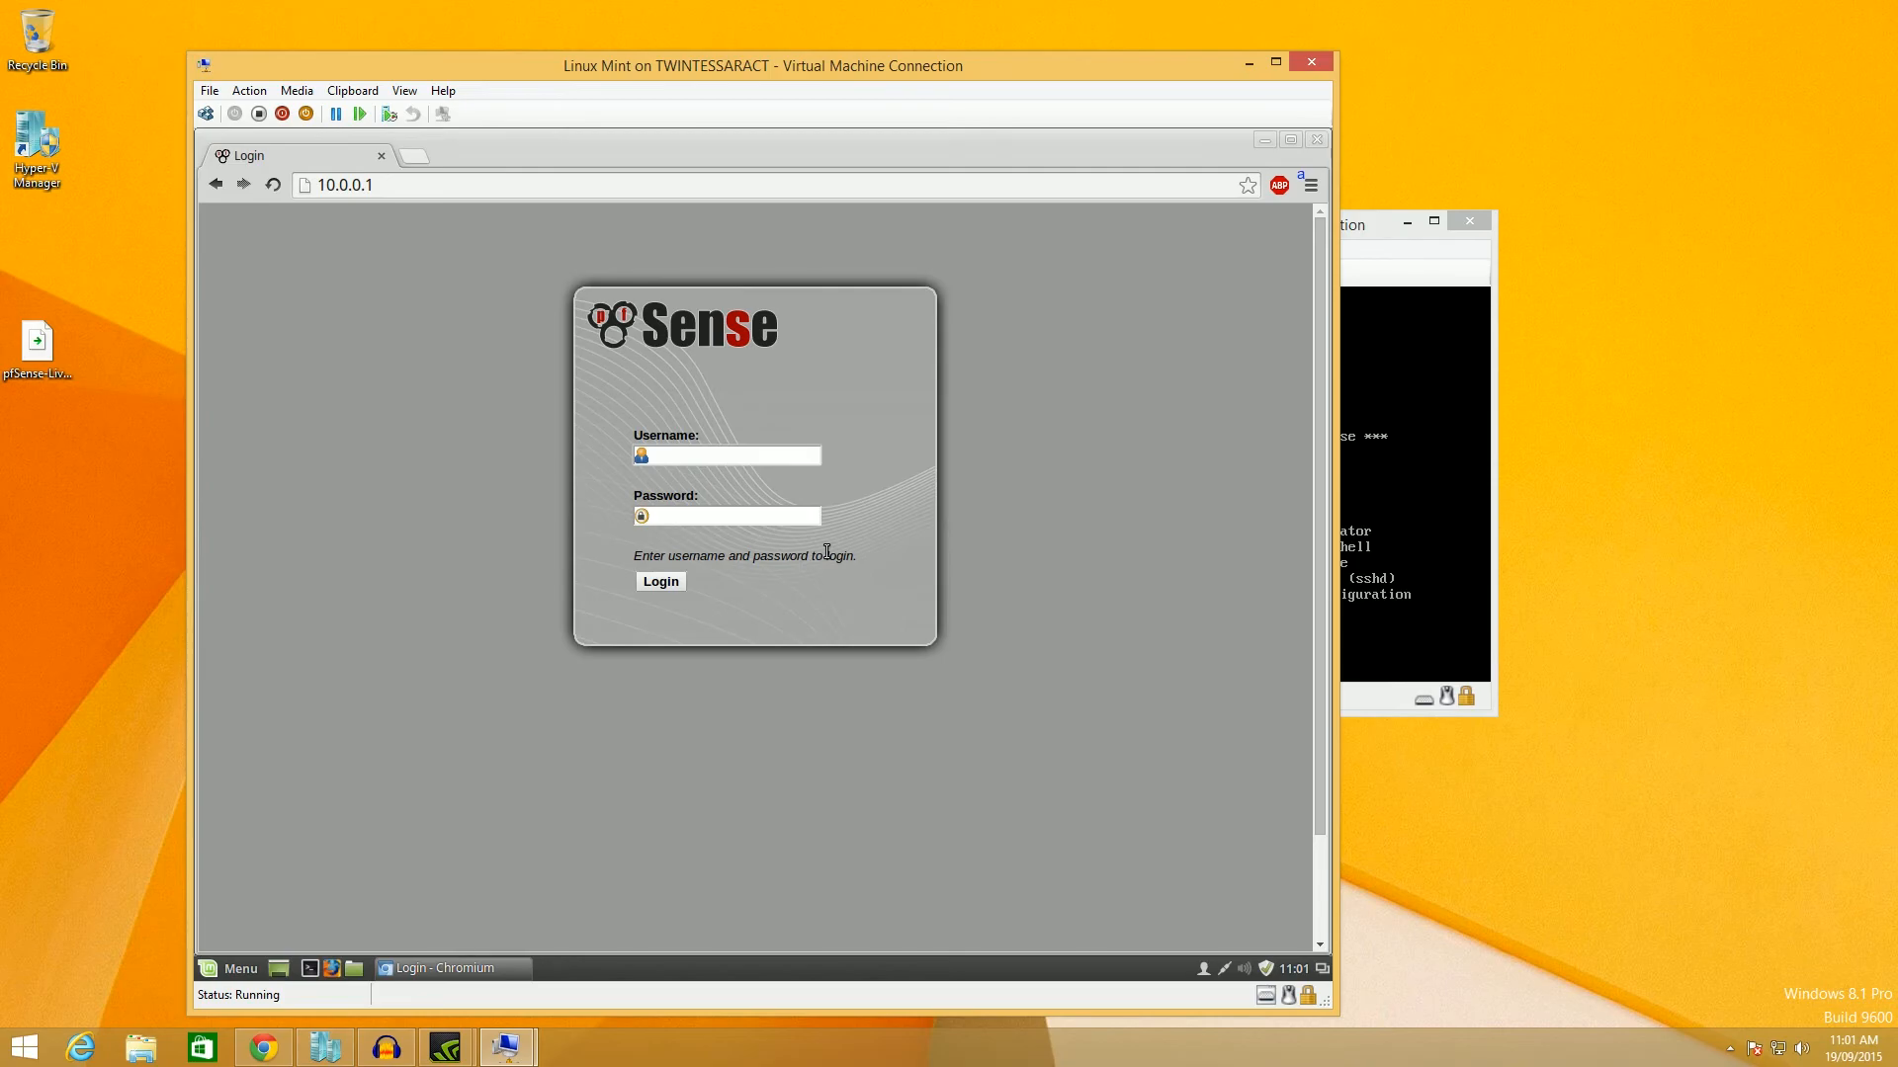
{"action": "type", "text": "admin"}
{"action": "key", "text": "Tab"}
{"action": "type", "text": "pfsense"}
{"action": "key", "text": "Return"}
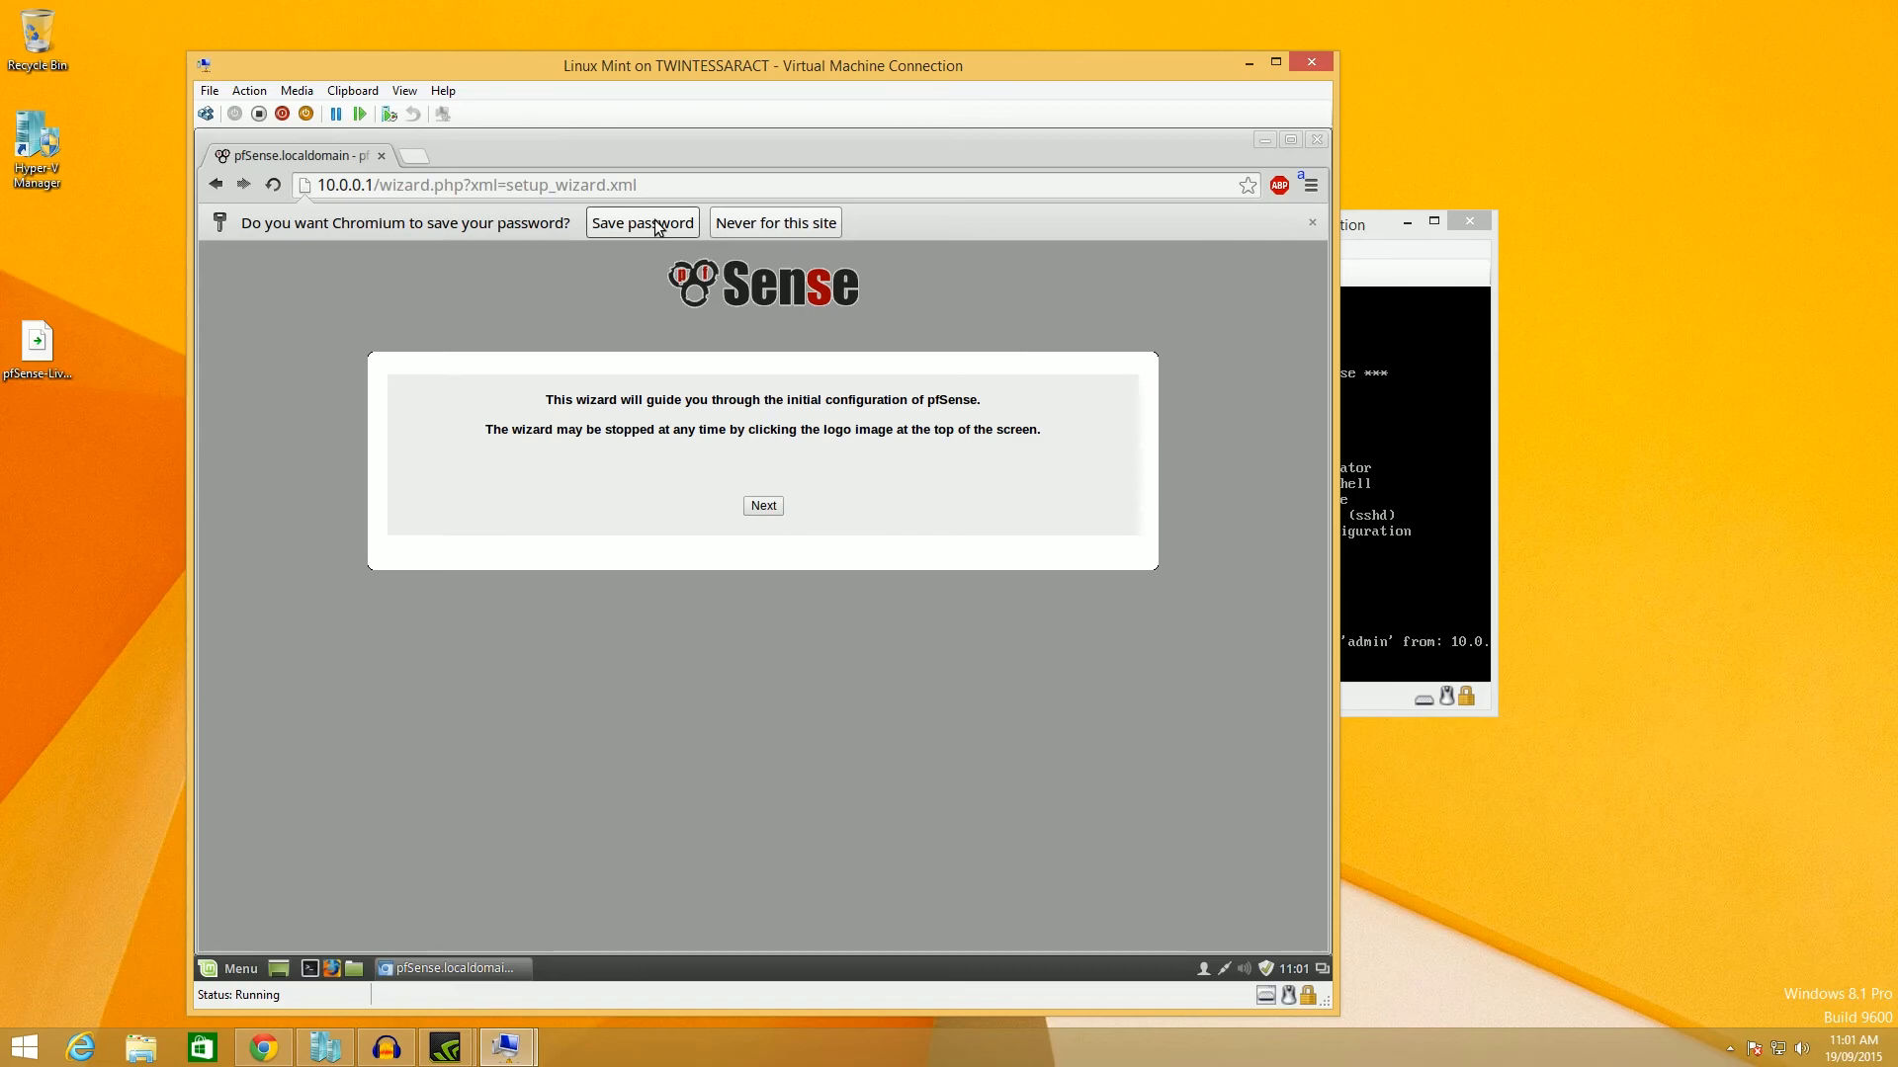
Save the browser password and advance past the welcome and Gold pages to General Information.
{"action": "left_click", "coordinate": [657, 226]}
{"action": "left_click", "coordinate": [765, 467]}
{"action": "left_click", "coordinate": [763, 571]}
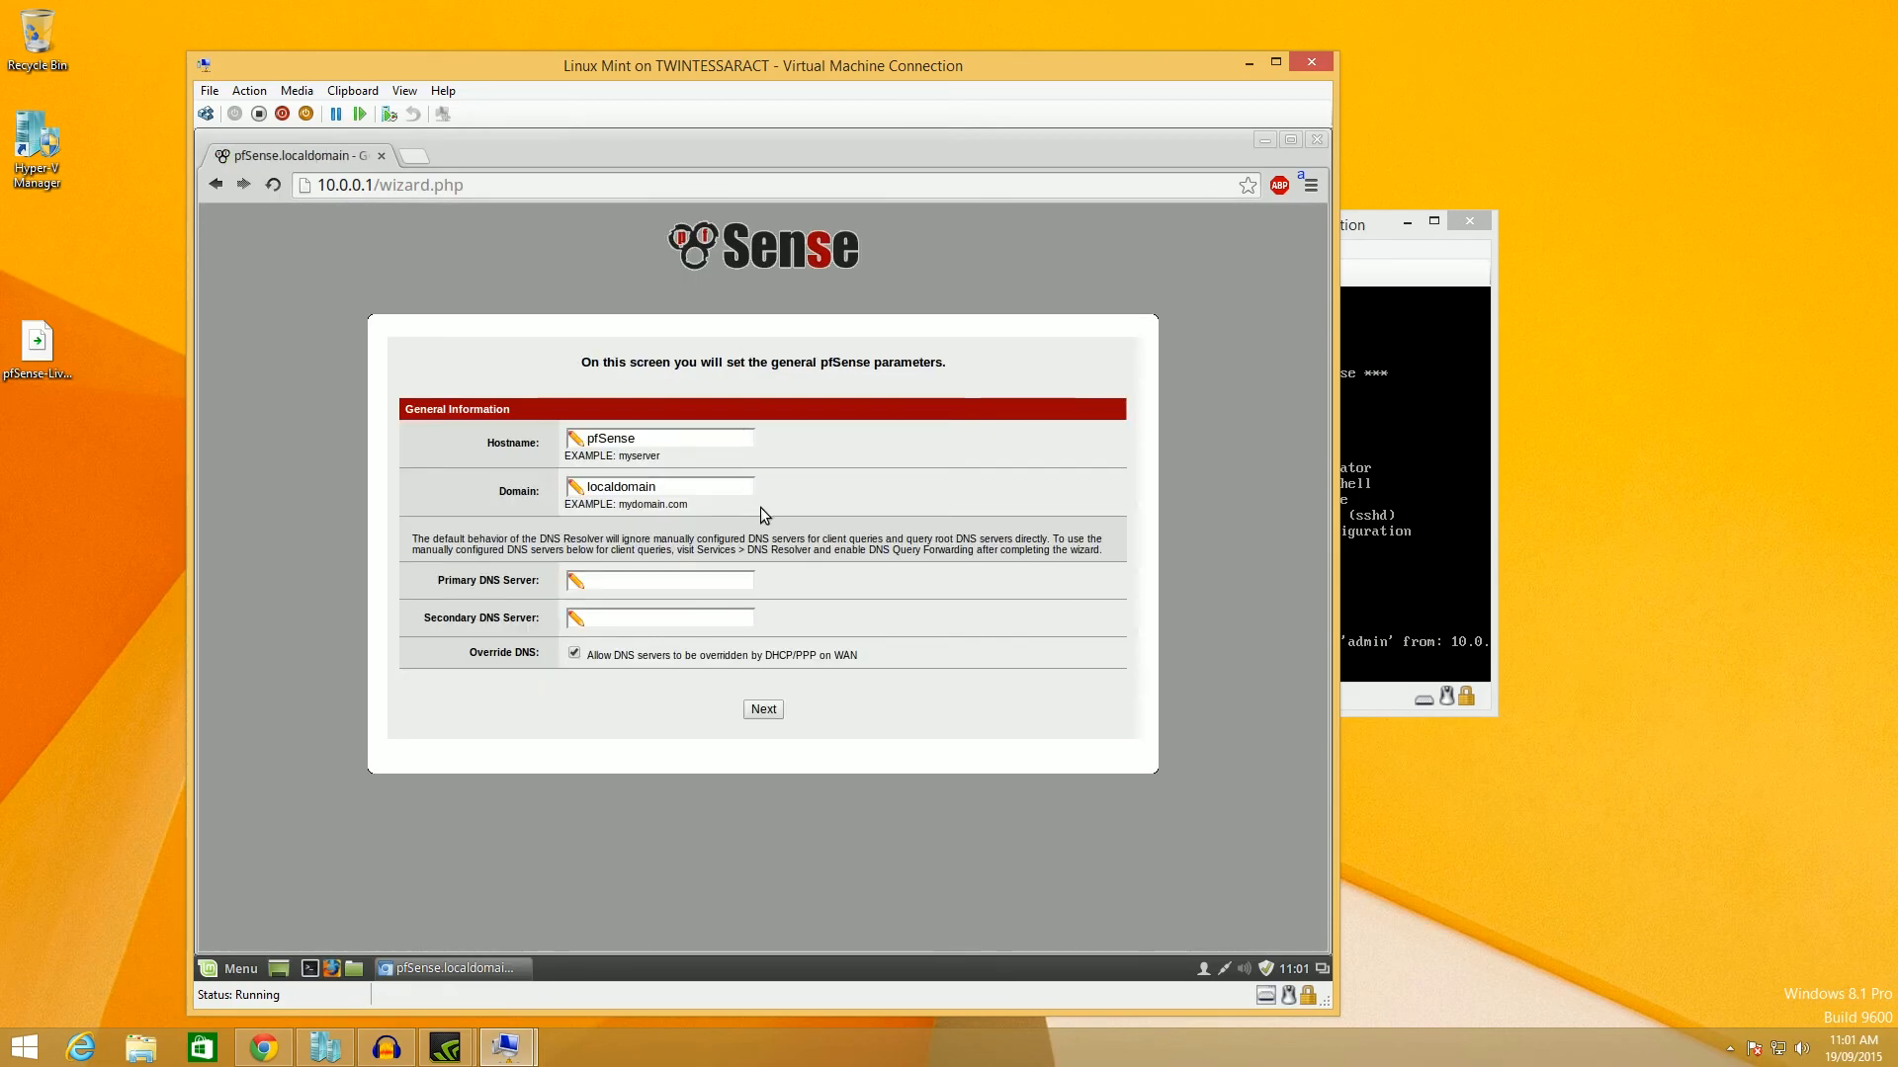
{"action": "left_click_drag", "start_coordinate": [689, 433], "coordinate": [546, 415]}
{"action": "left_click", "coordinate": [660, 436]}
{"action": "double_click", "coordinate": [663, 436]}
Set Primary DNS 8.8.8.8 and Secondary DNS 8.8.4.4, then submit.
{"action": "left_click", "coordinate": [647, 590]}
{"action": "type", "text": "8.8.8.8"}
{"action": "key", "text": "Tab"}
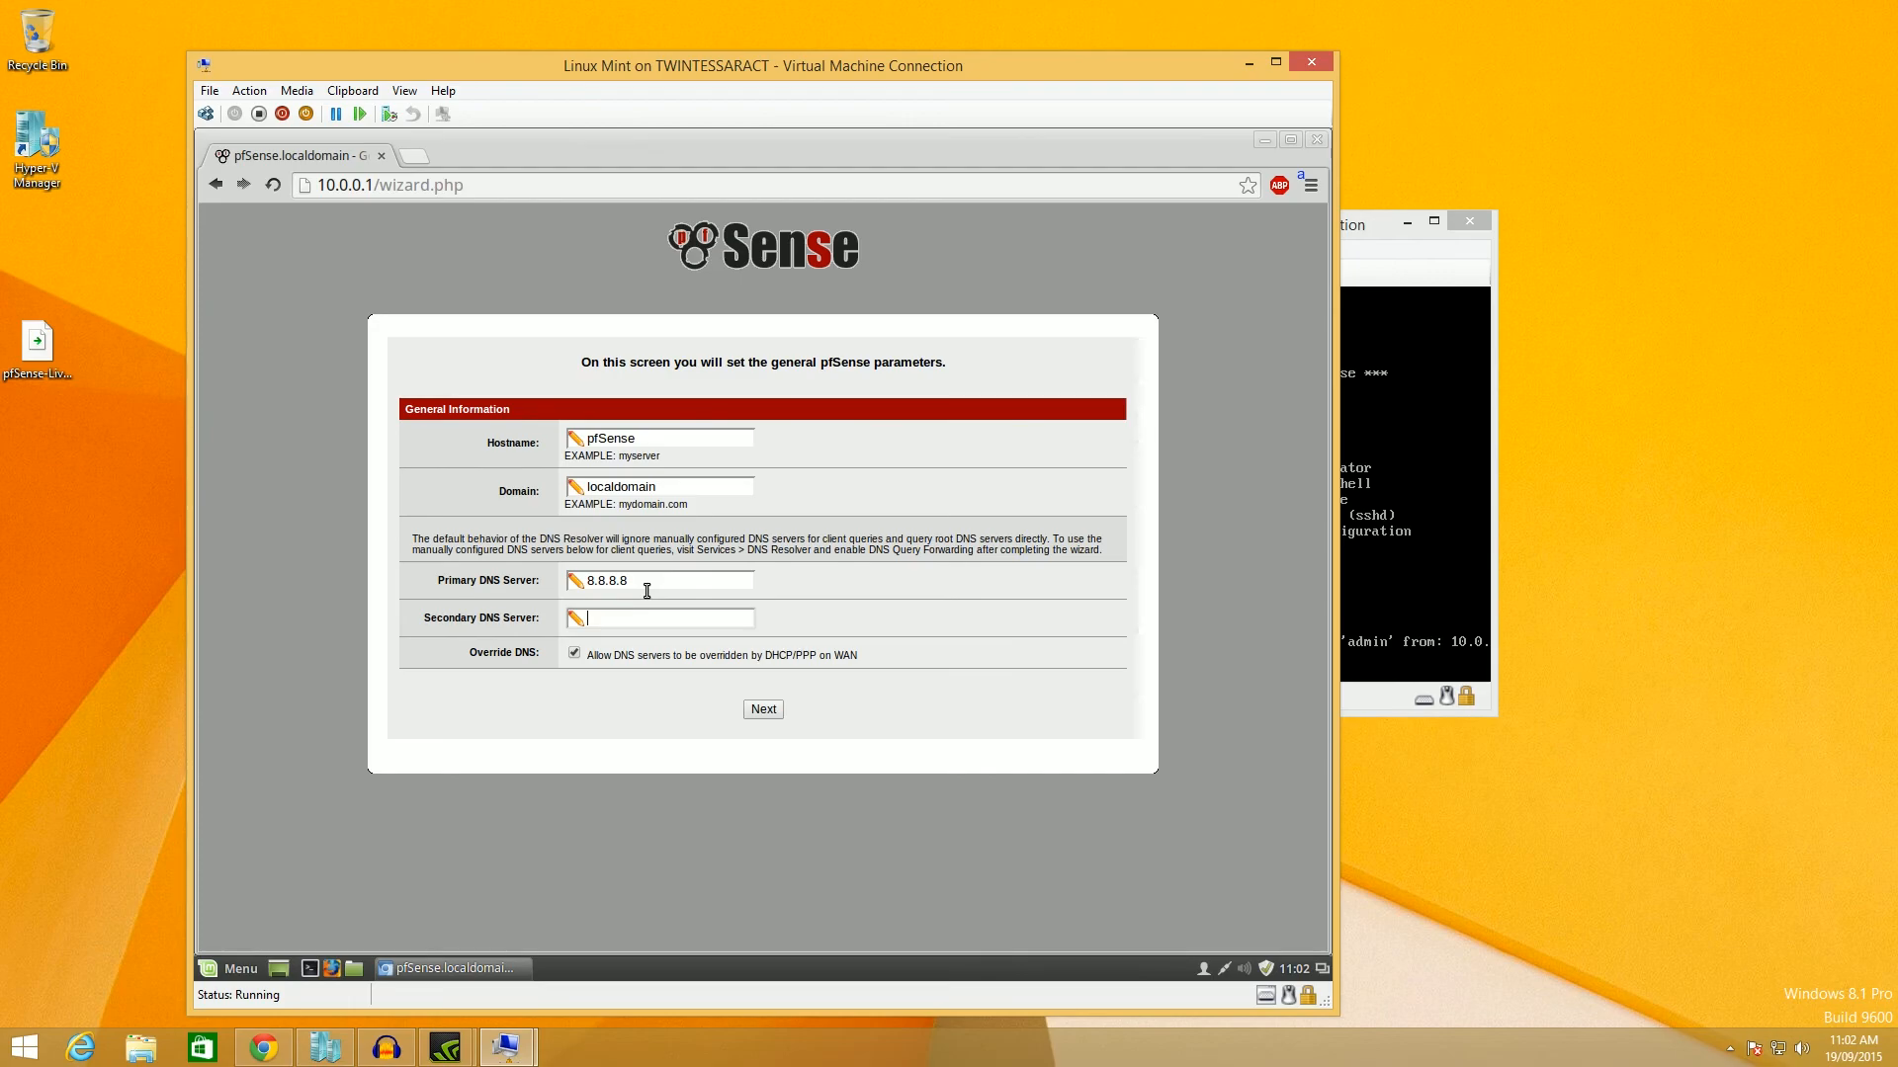
{"action": "type", "text": "8.8.4.4"}
{"action": "left_click", "coordinate": [775, 715]}
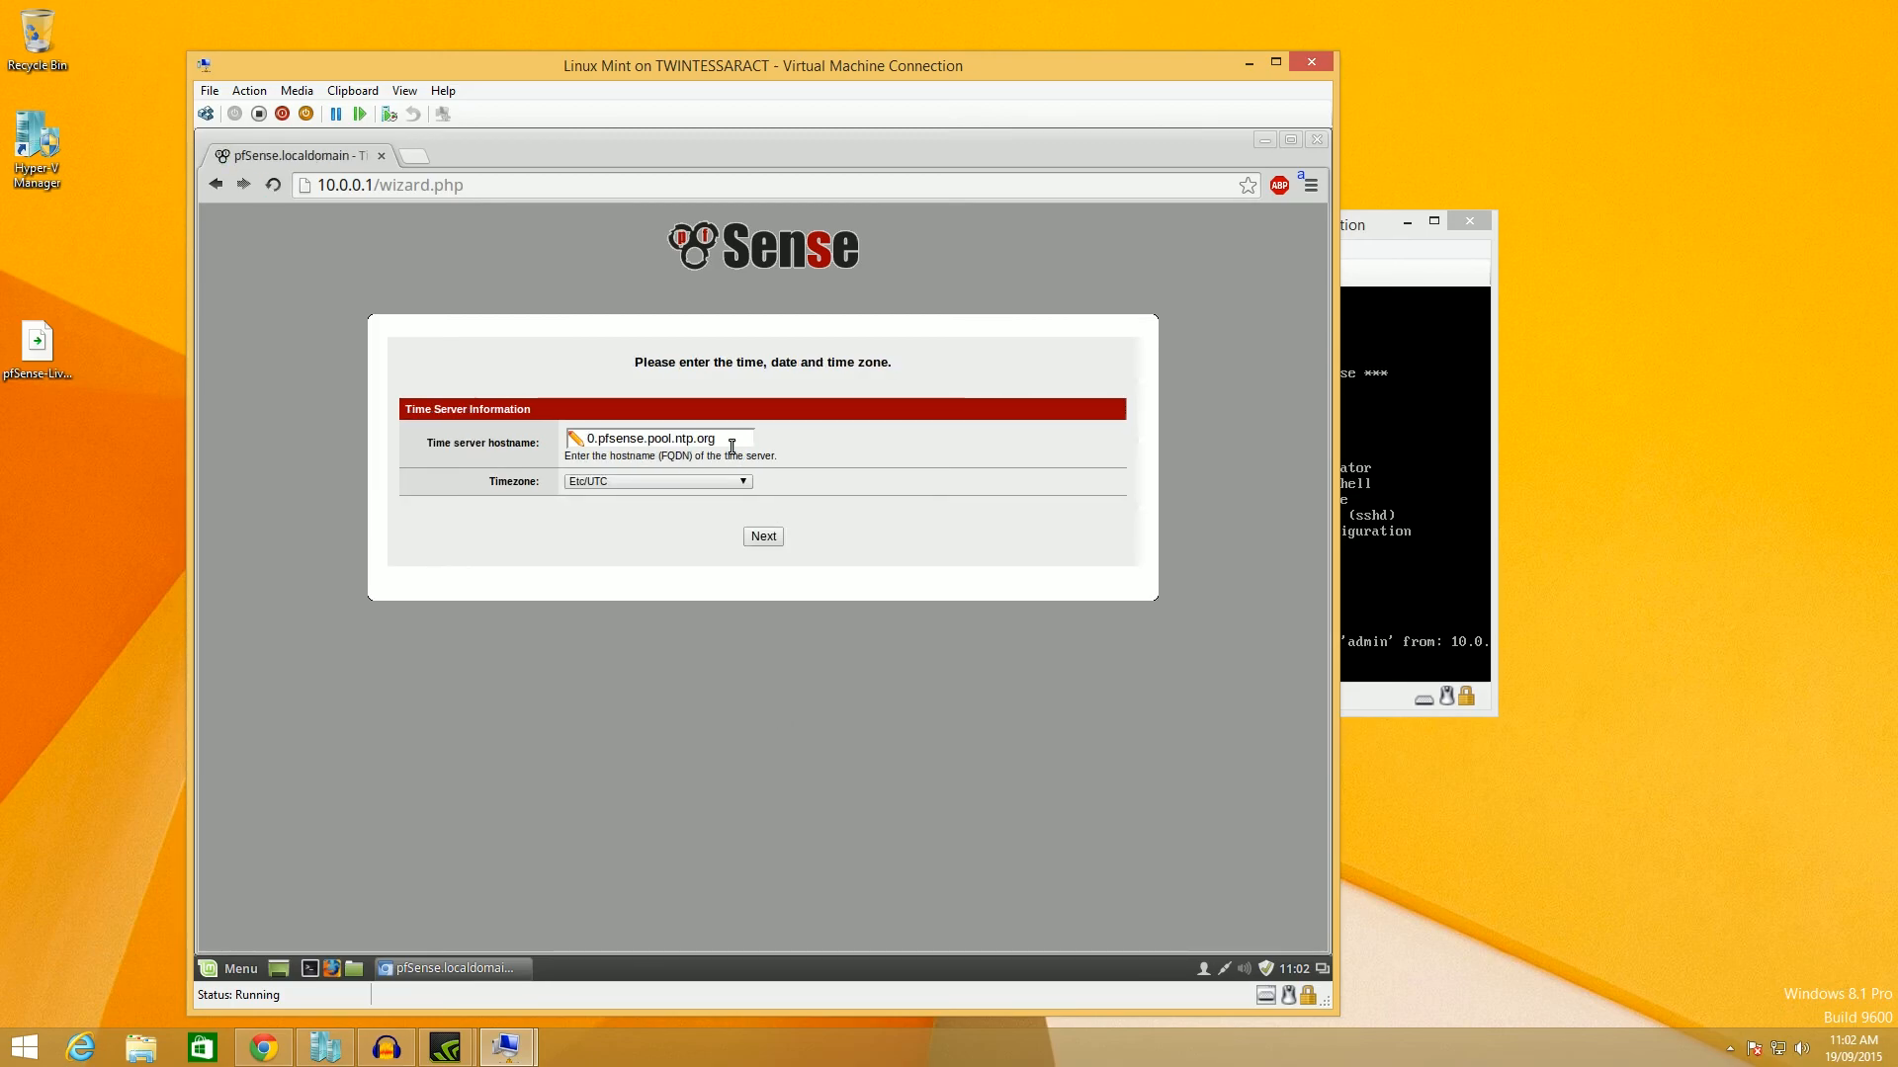
Keep default time settings, unblock RFC1918 private networks on WAN, and keep LAN 10.0.0.1.
{"action": "left_click", "coordinate": [770, 538]}
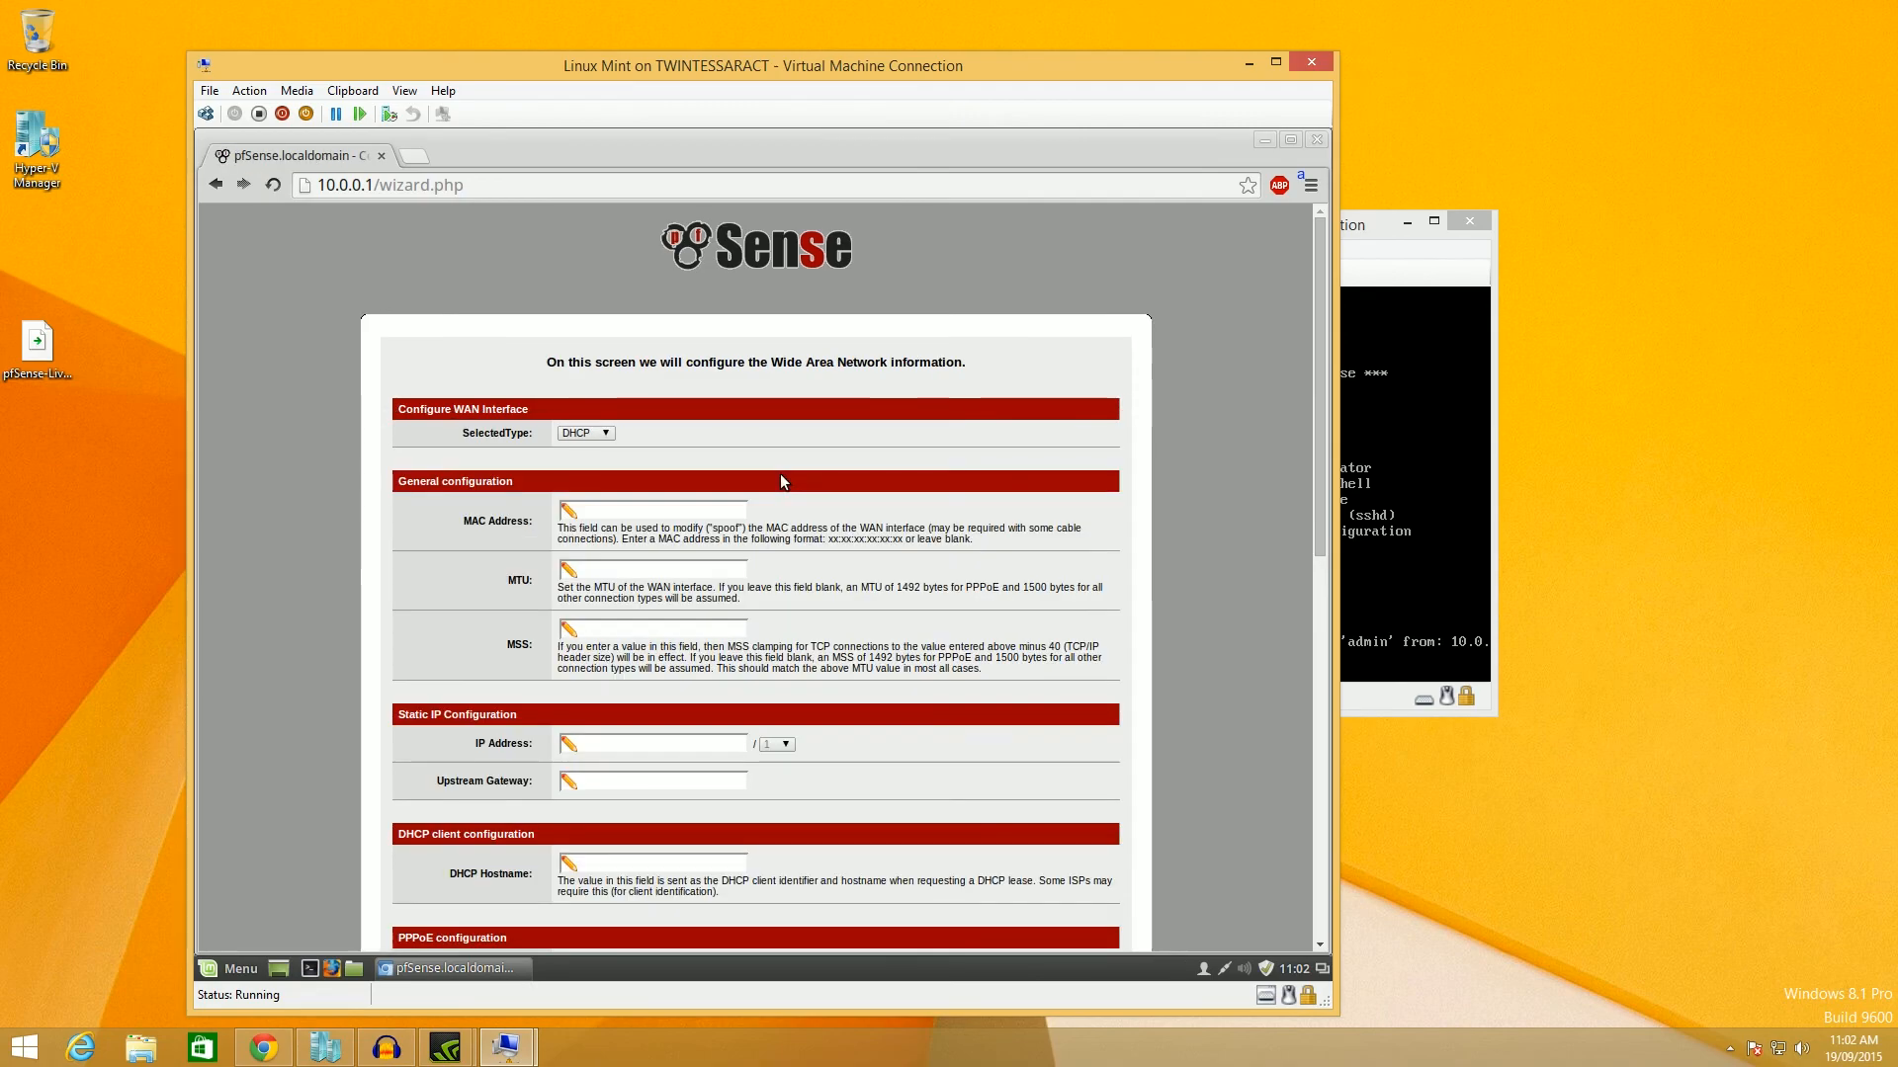
{"action": "scroll", "coordinate": [746, 471], "scroll_direction": "down", "scroll_amount": 4}
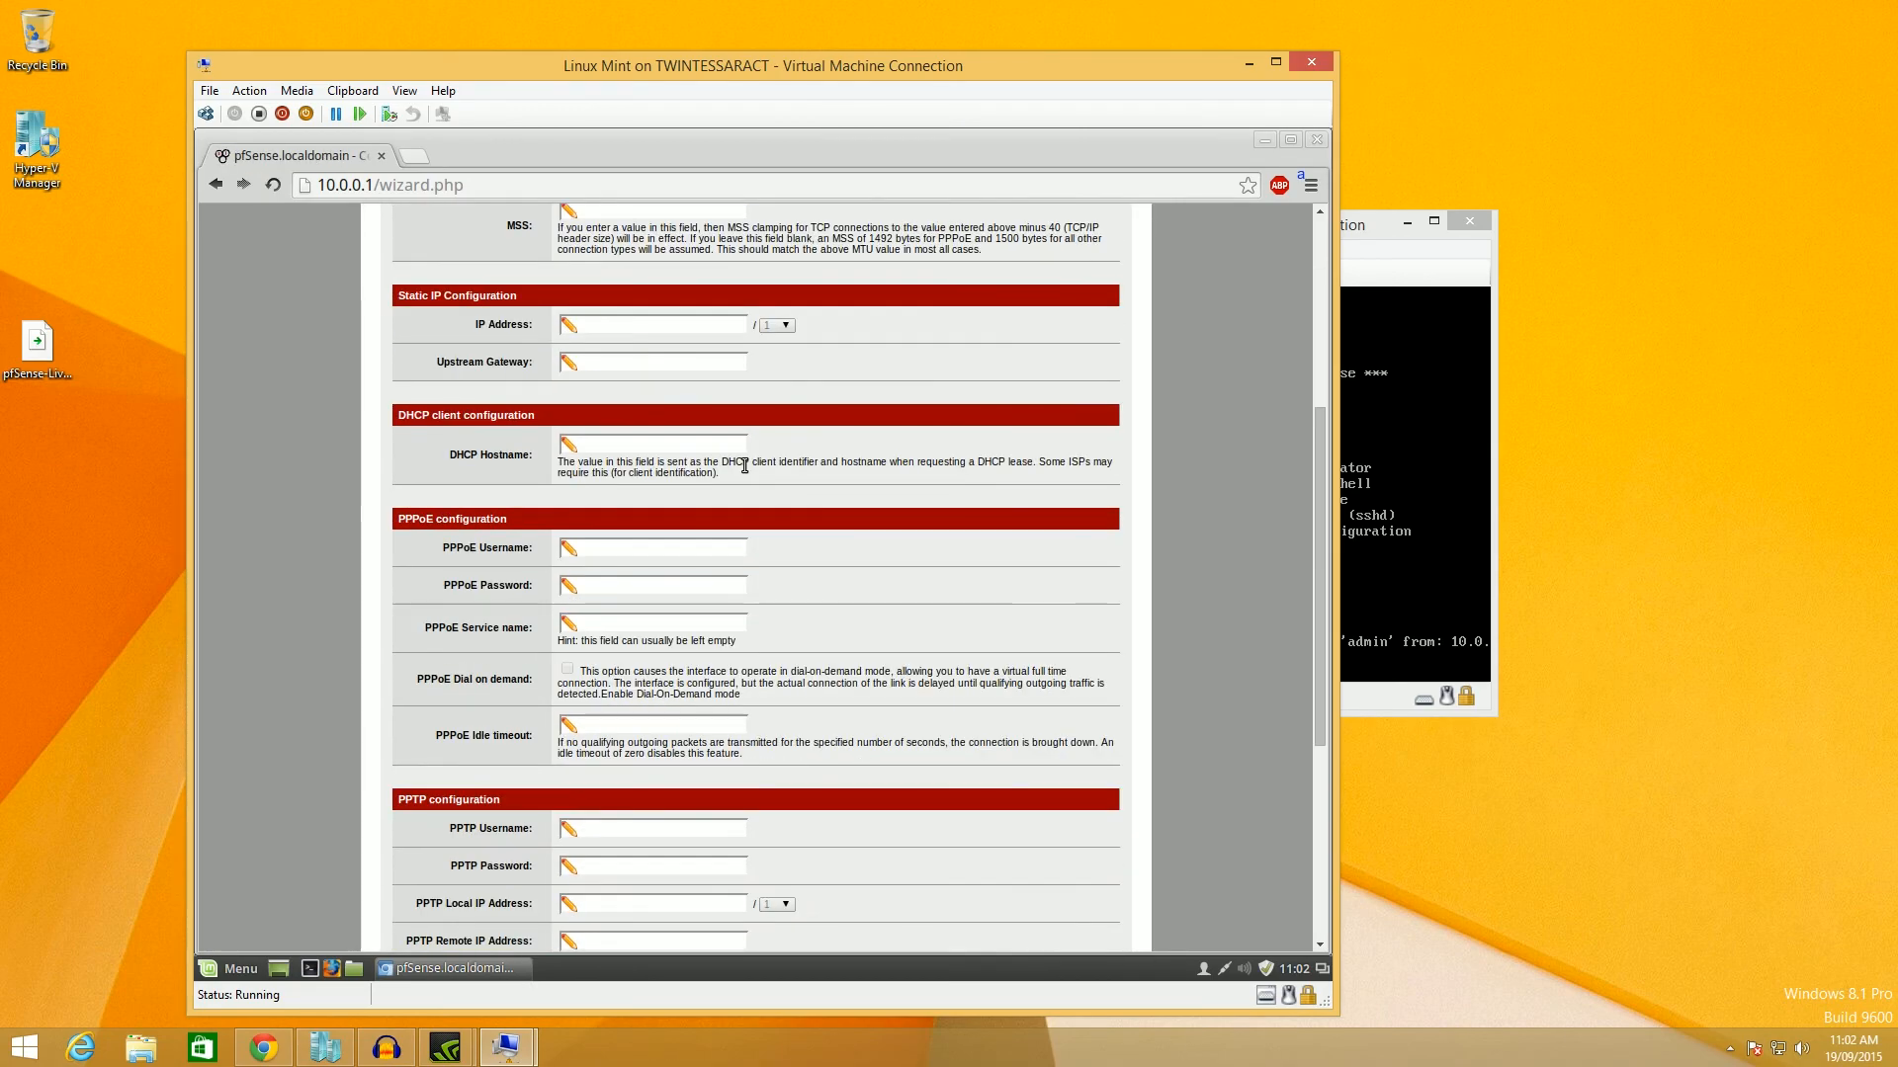
{"action": "scroll", "coordinate": [746, 471], "scroll_direction": "up", "scroll_amount": 2}
{"action": "scroll", "coordinate": [743, 464], "scroll_direction": "down", "scroll_amount": 6}
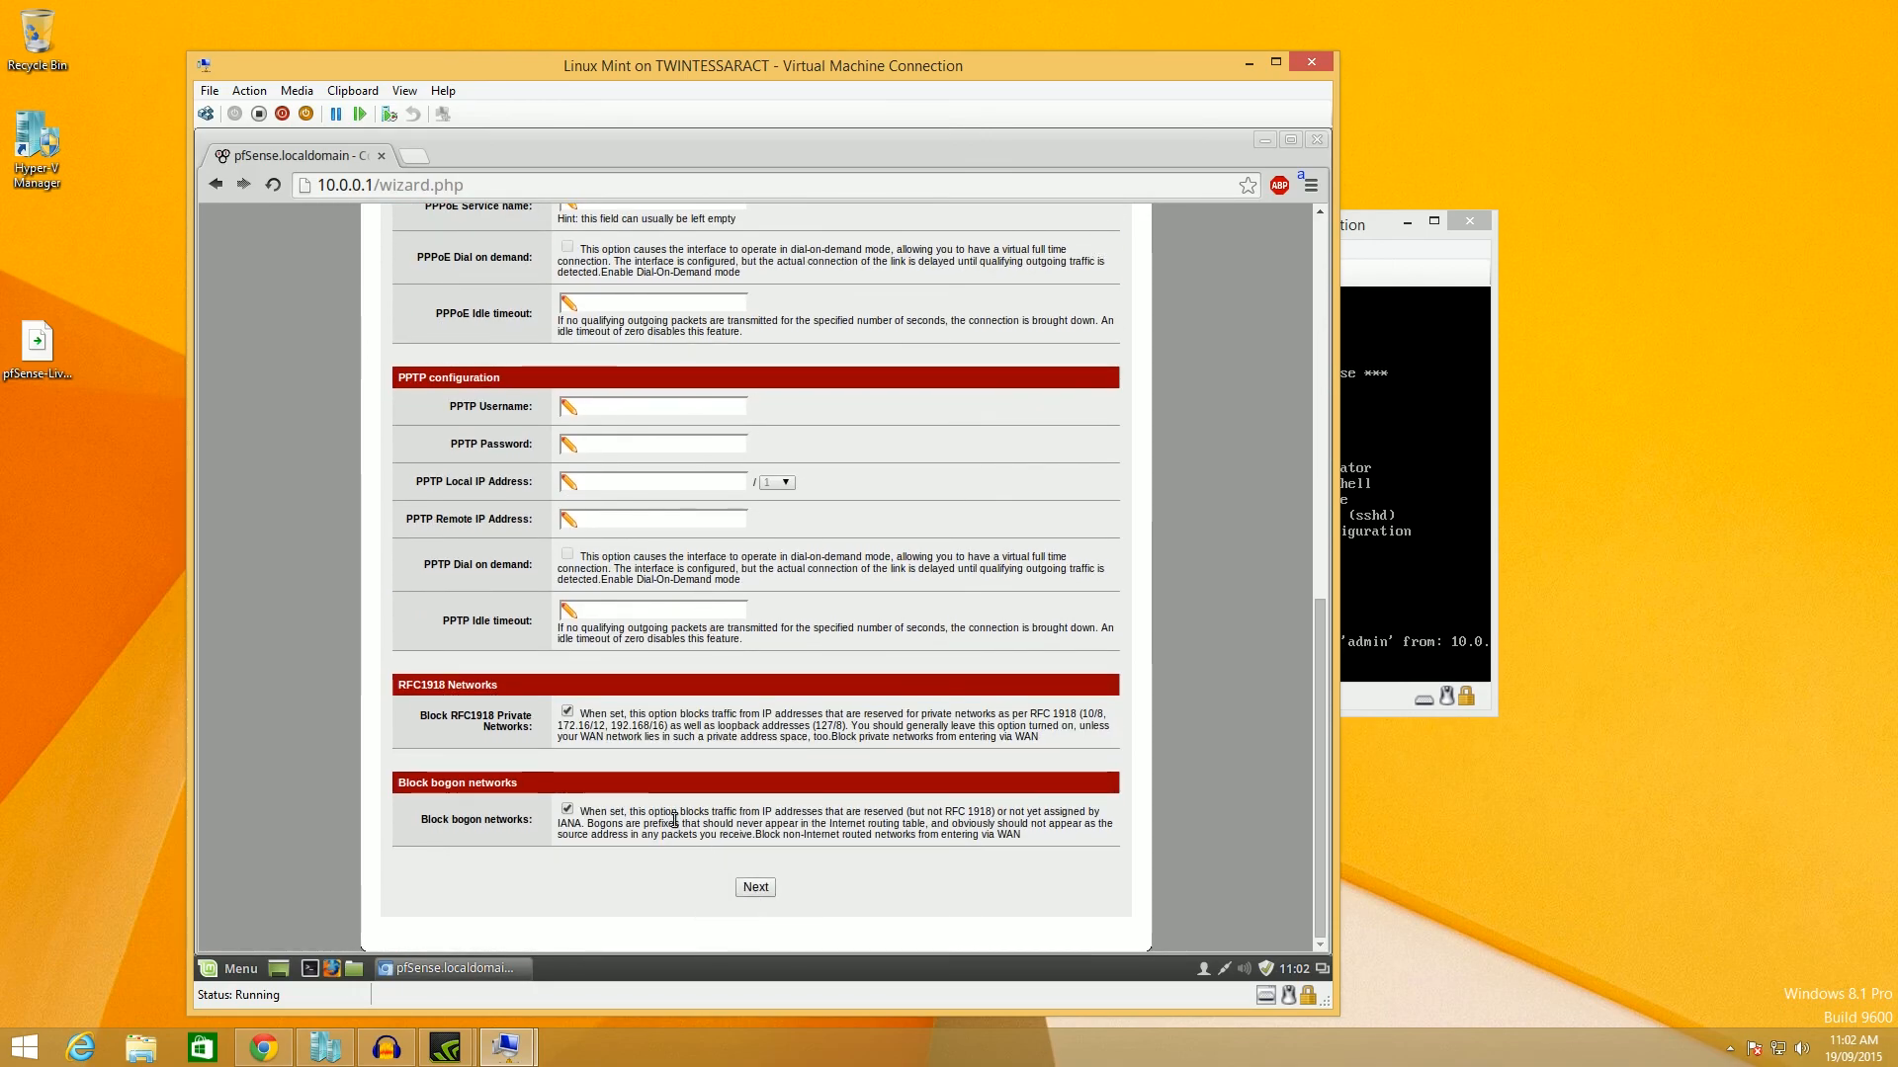
{"action": "left_click", "coordinate": [568, 712]}
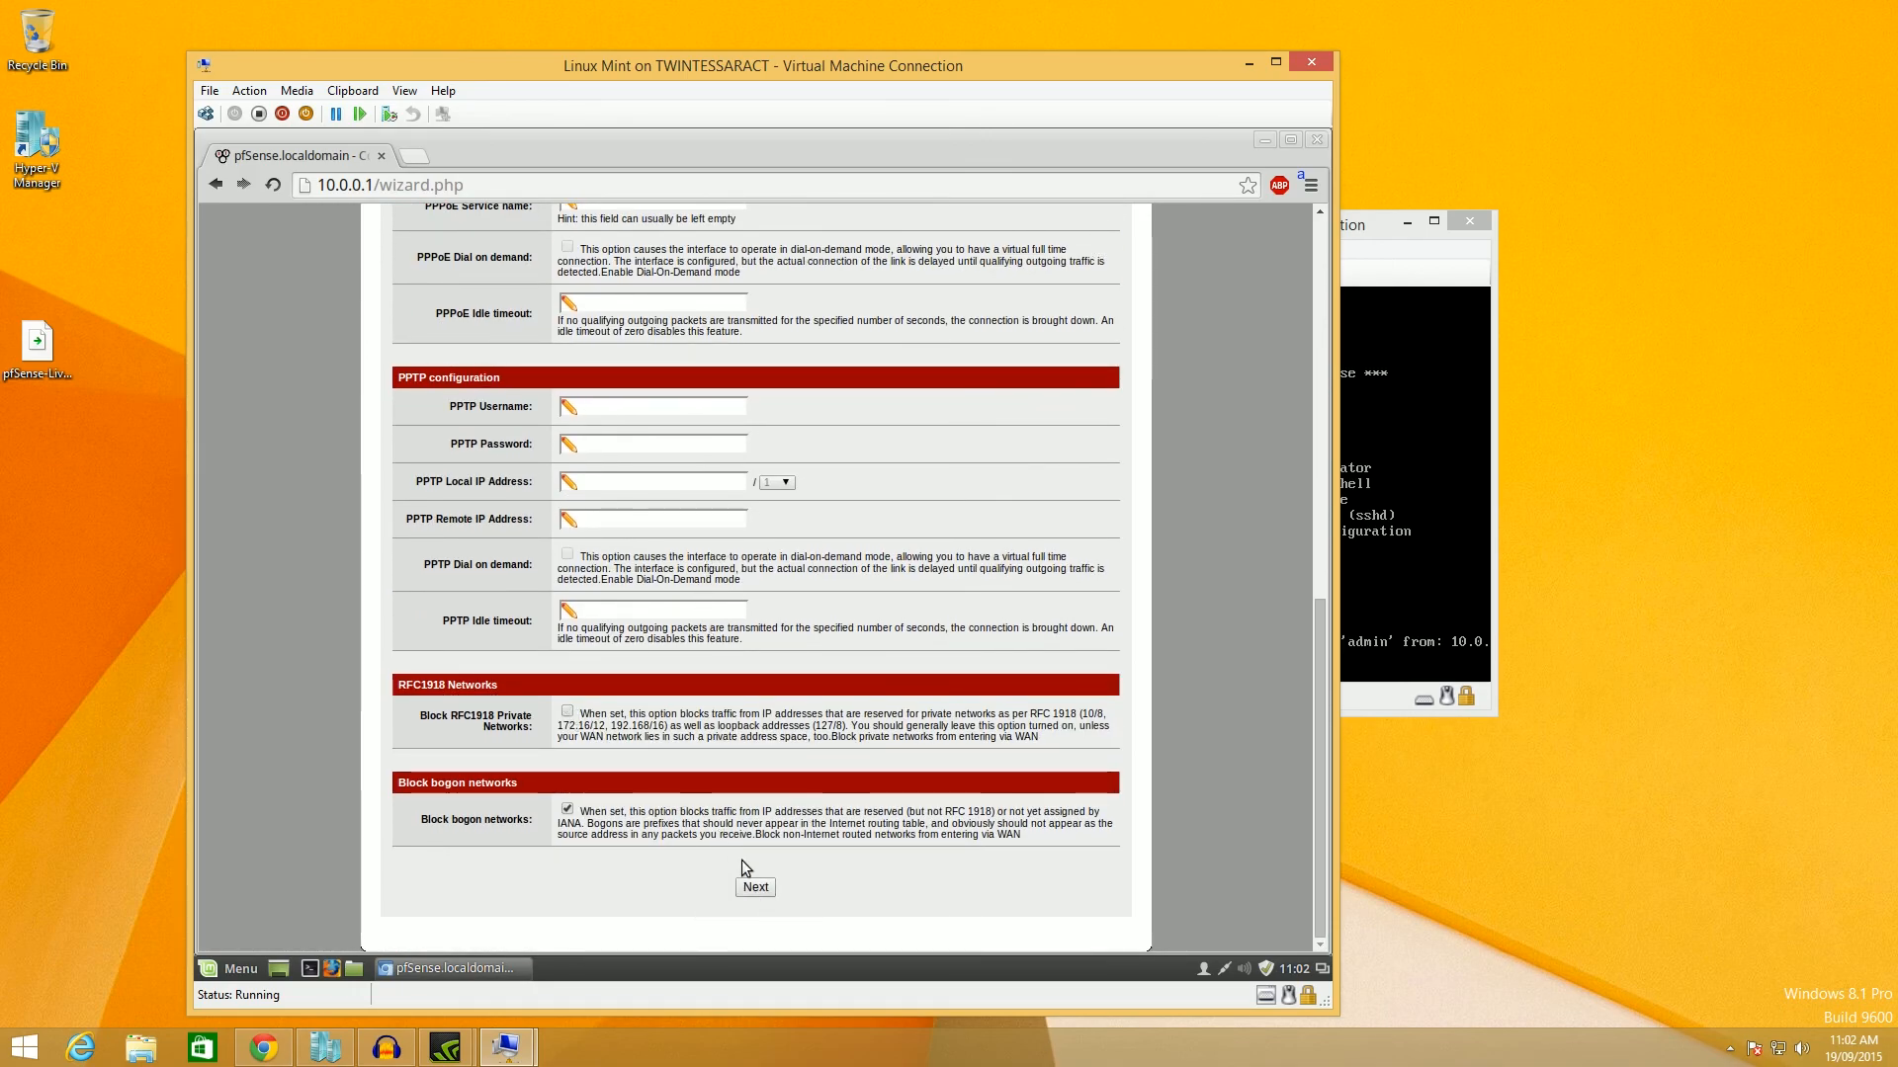
{"action": "left_click", "coordinate": [756, 887]}
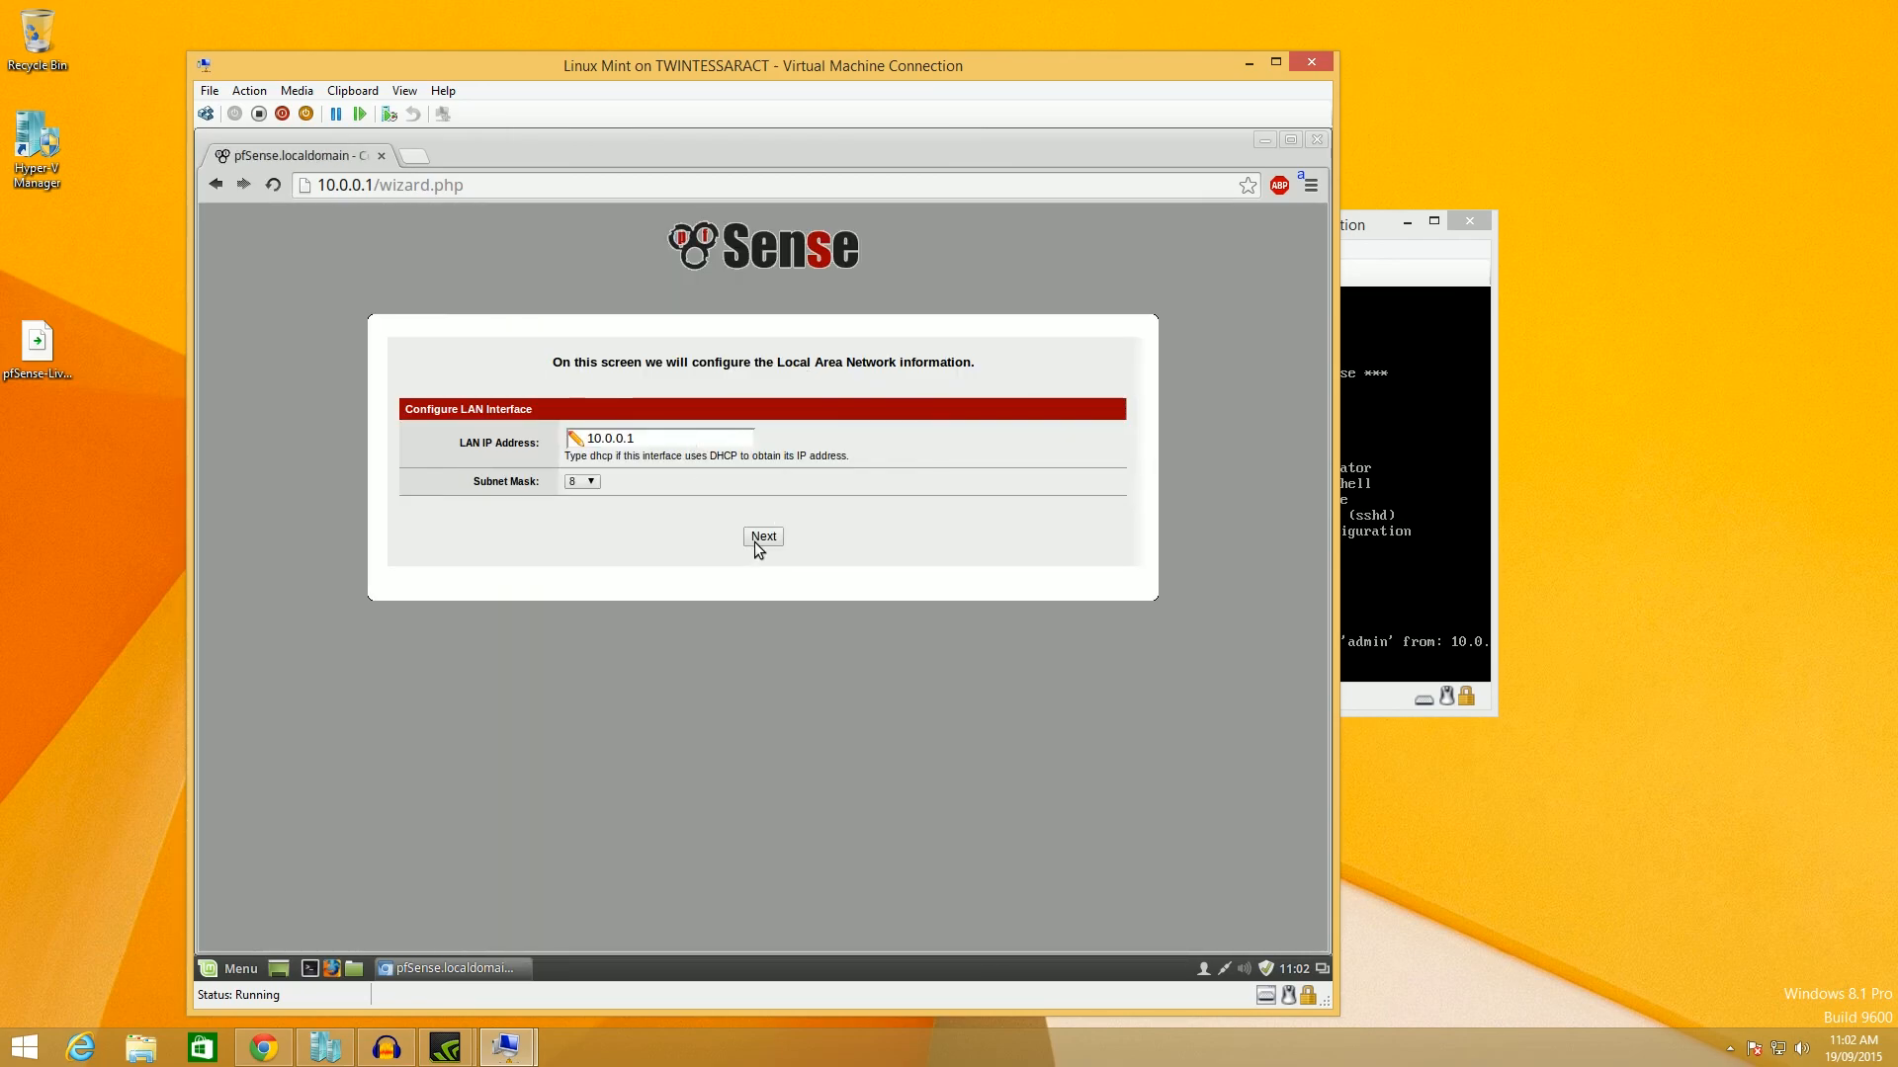
{"action": "left_click", "coordinate": [770, 542]}
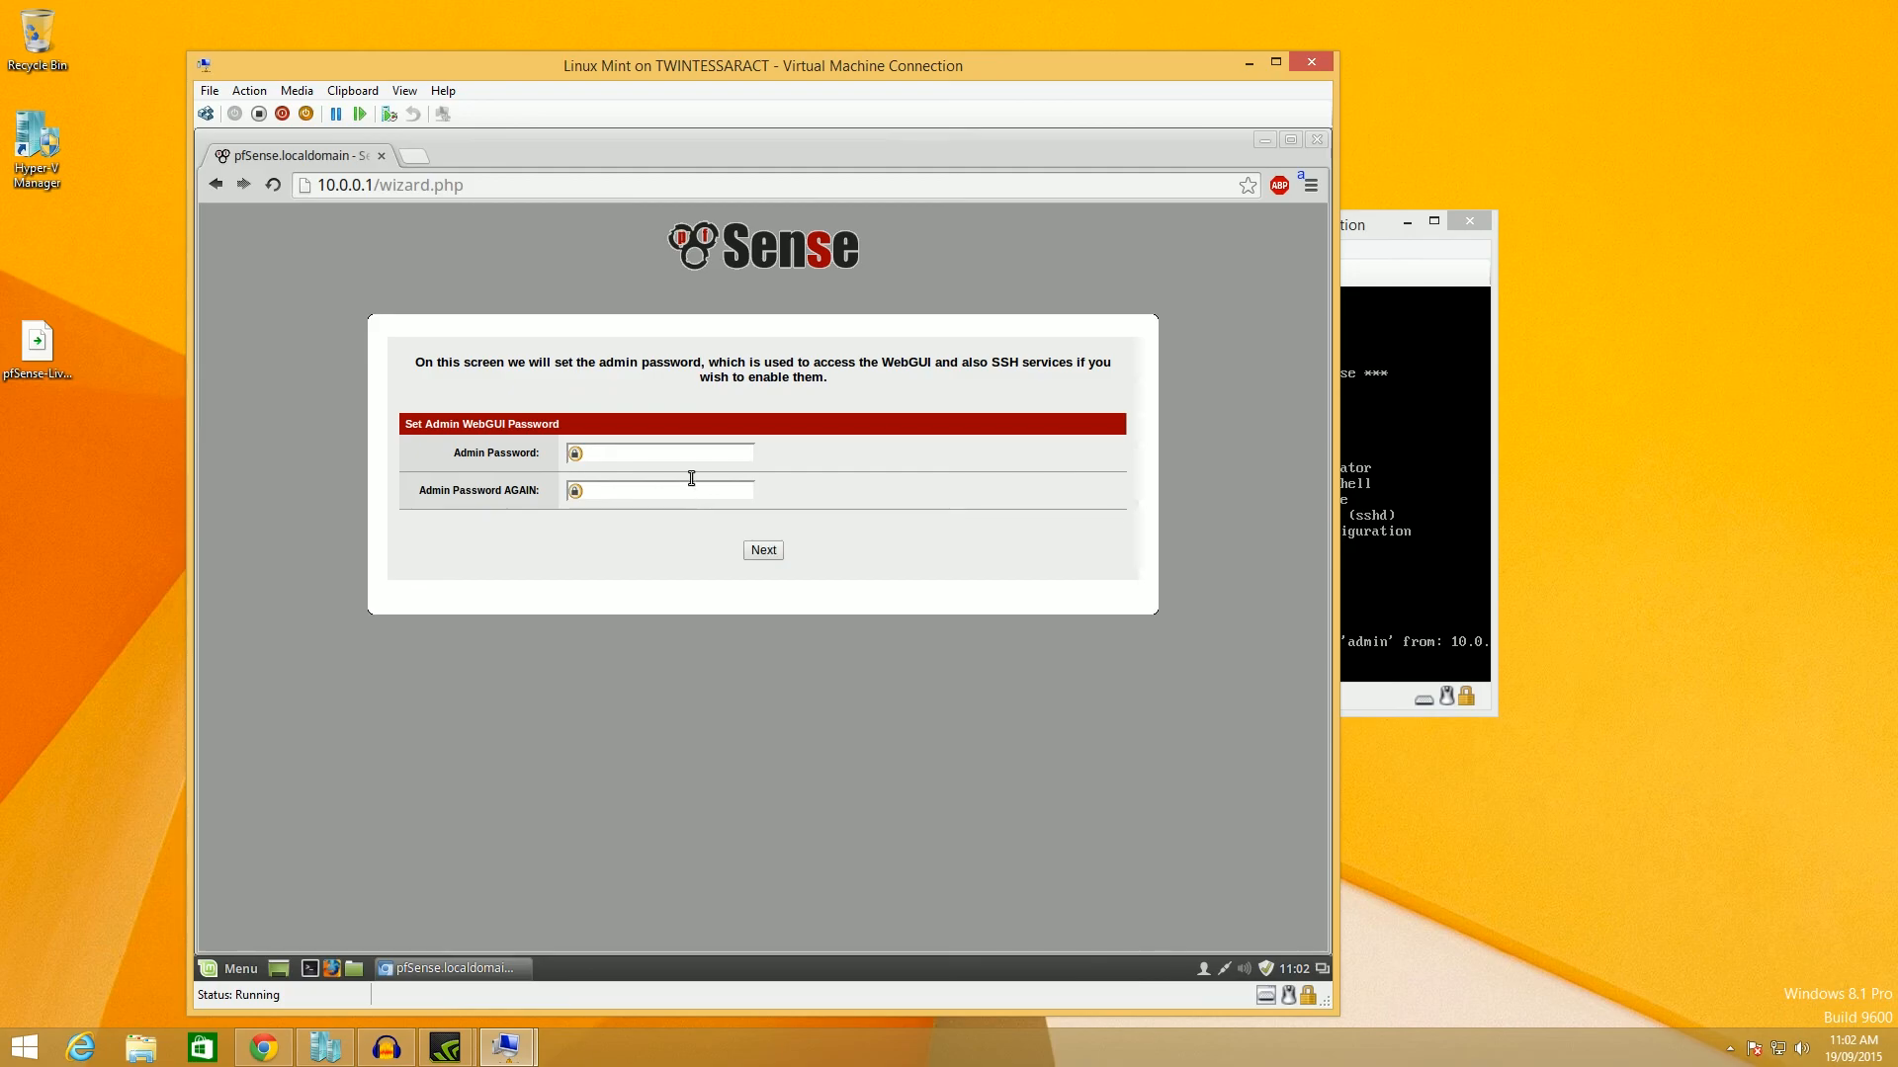
Enter and confirm the new admin password, then reload pfSense with the configuration.
{"action": "type", "text": "pfsense"}
{"action": "key", "text": "Tab"}
{"action": "type", "text": "pfsens"}
{"action": "left_click", "coordinate": [762, 555]}
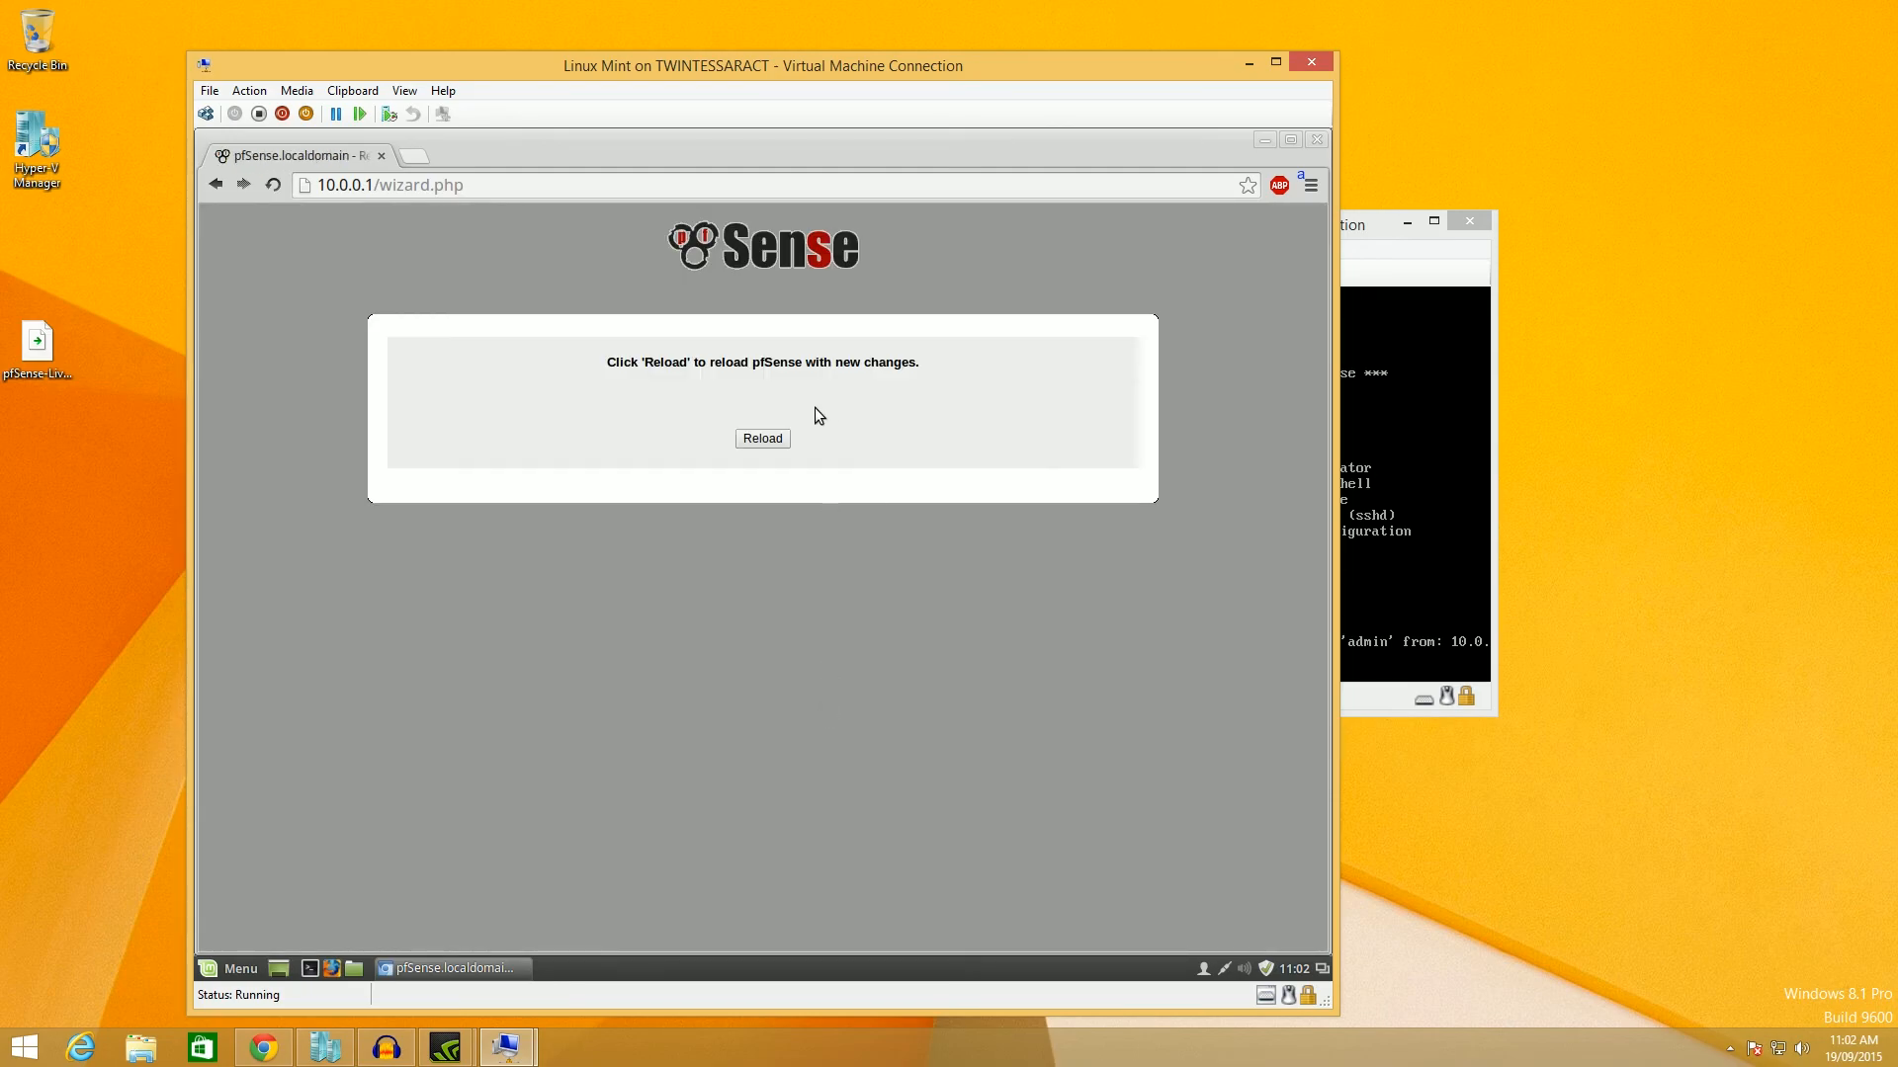
{"action": "left_click", "coordinate": [761, 445]}
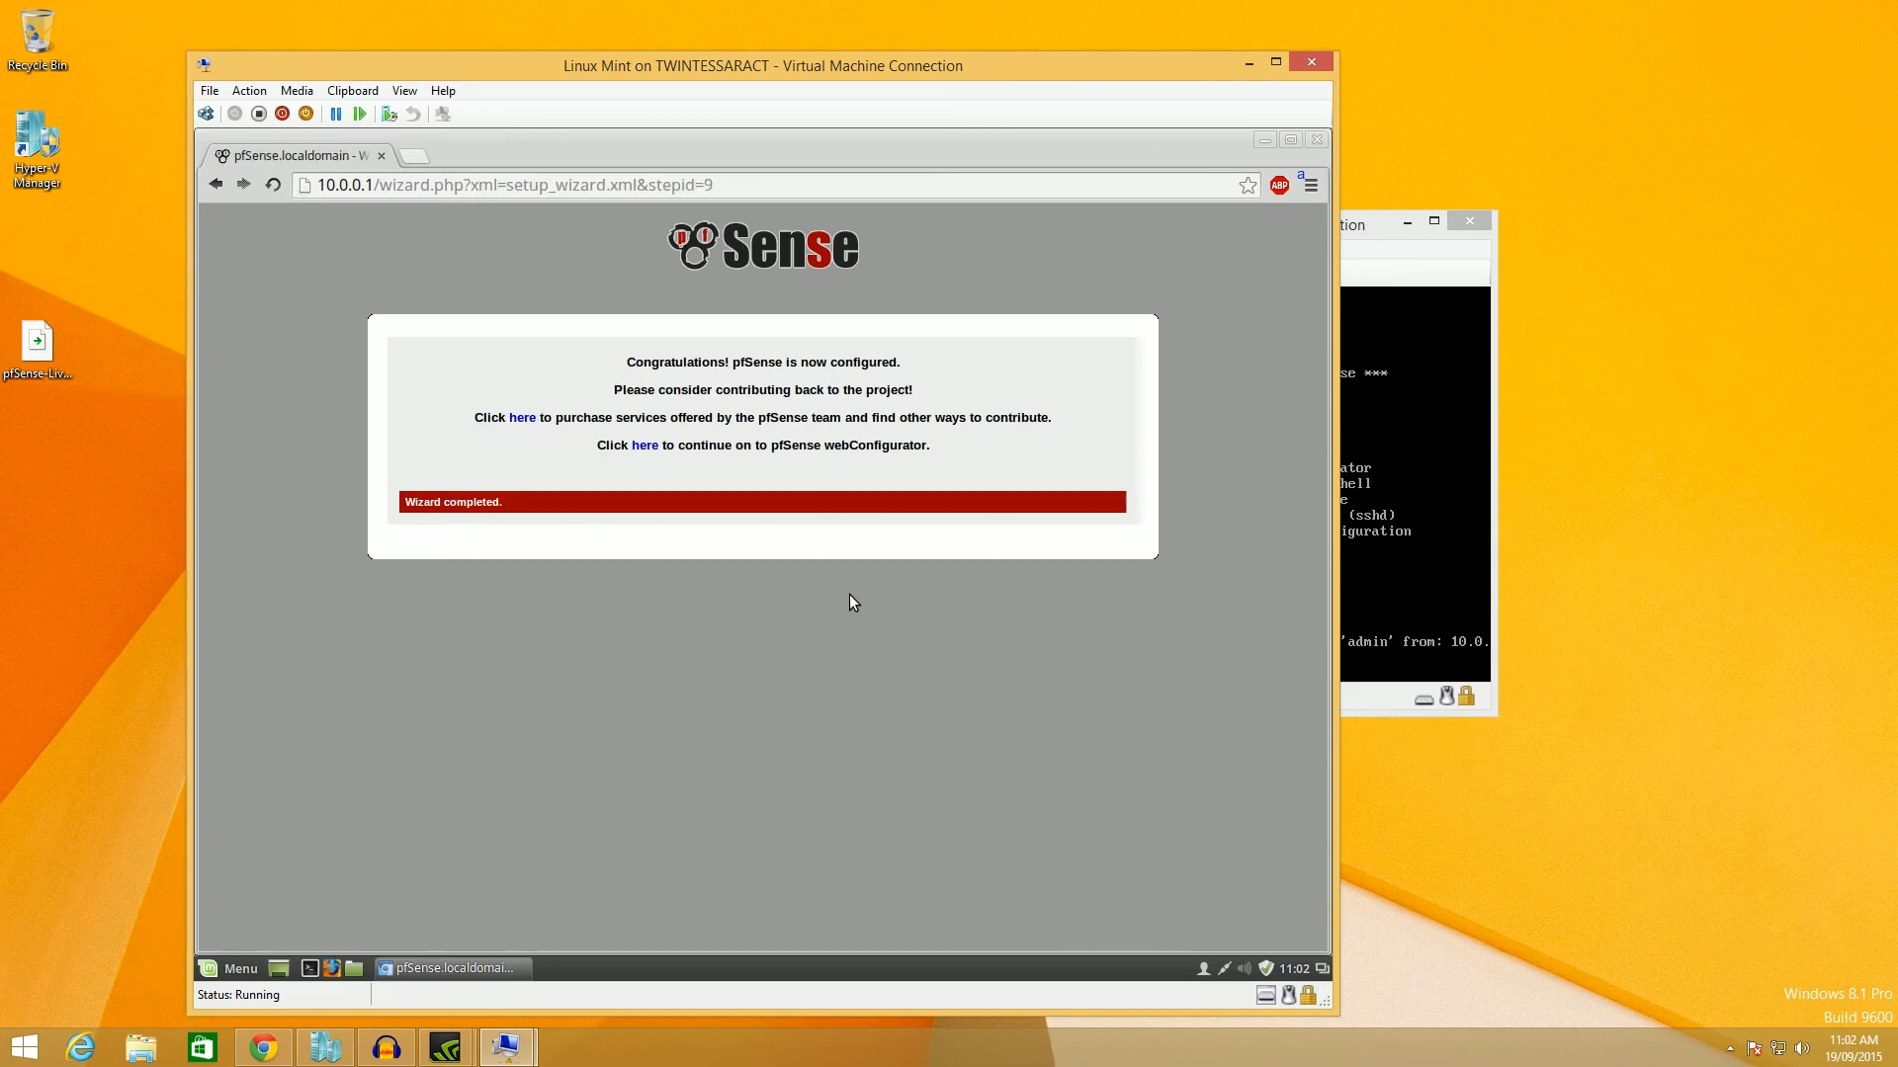
Open the dashboard and check WAN DHCP 192.168.137.7 and LAN 10.0.0.1 interfaces.
{"action": "left_click", "coordinate": [637, 445]}
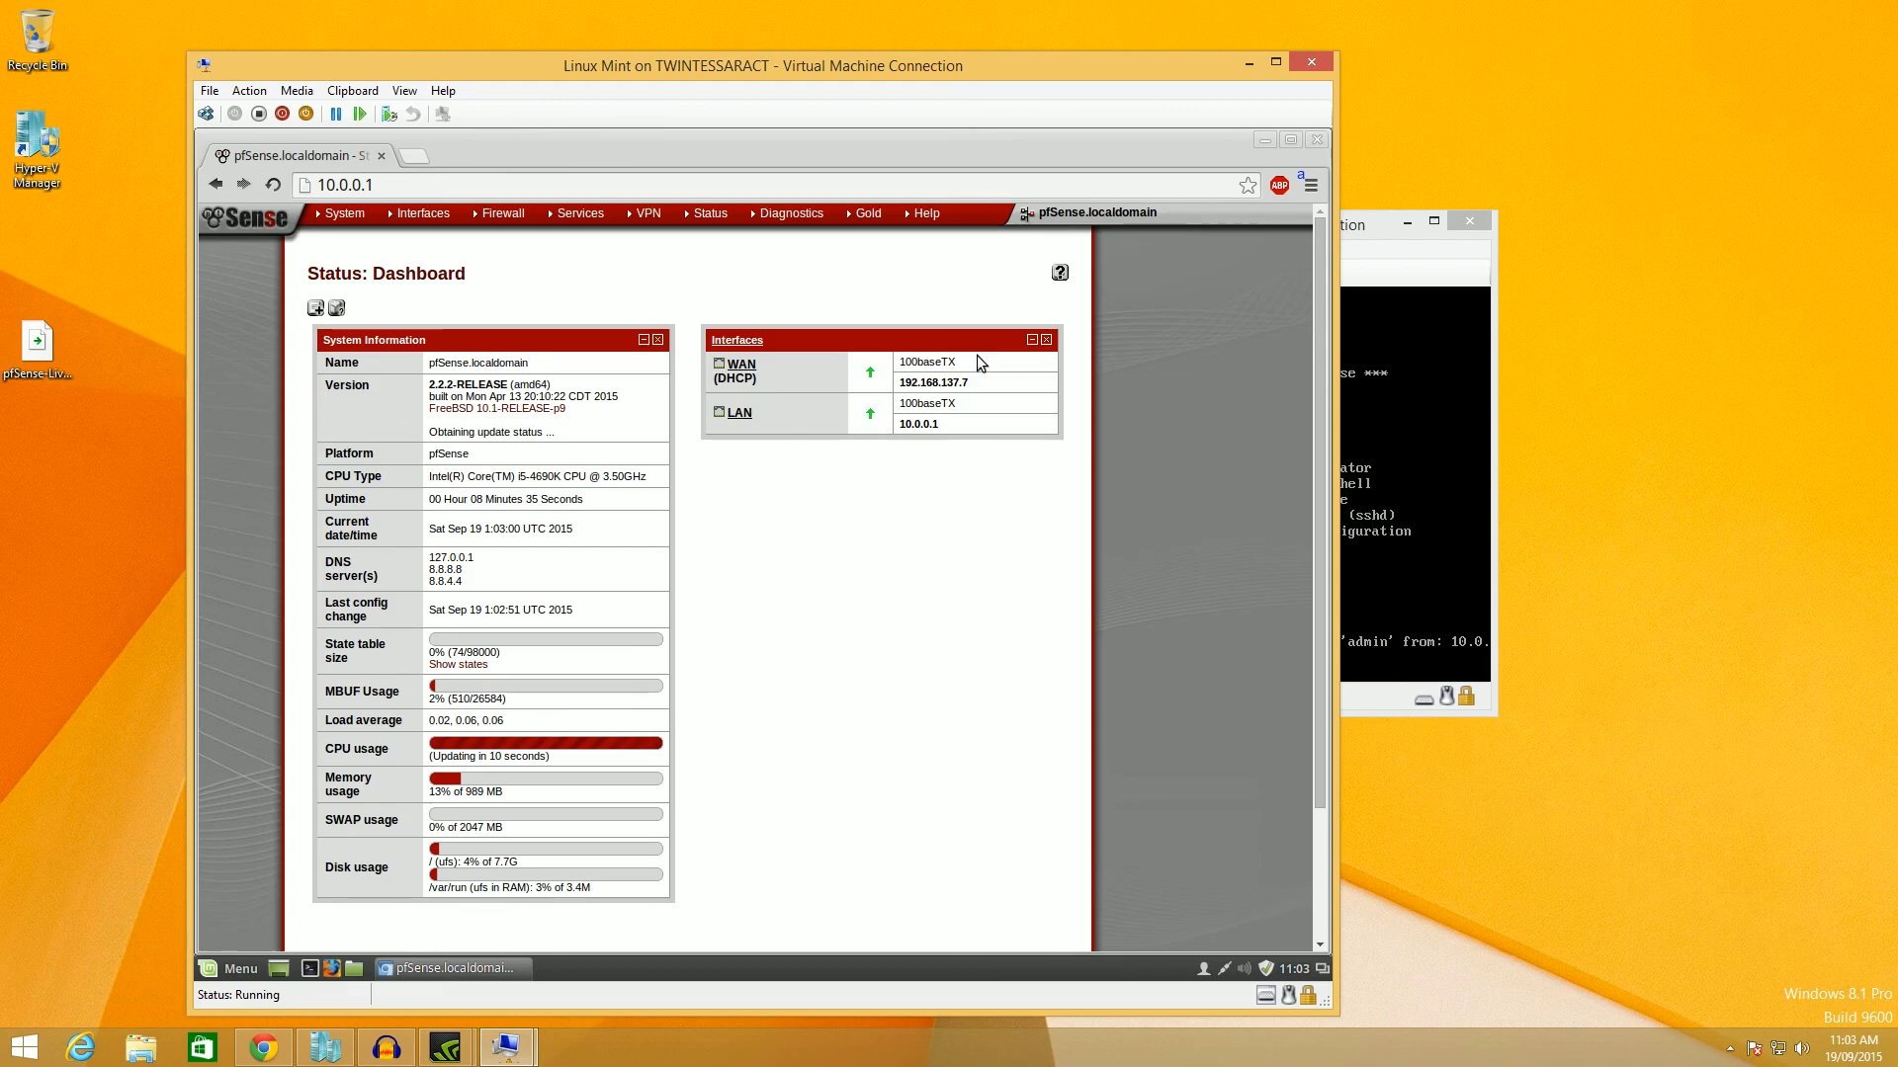
{"action": "left_click_drag", "start_coordinate": [984, 382], "coordinate": [920, 383]}
{"action": "left_click", "coordinate": [915, 457]}
{"action": "mouse_move", "coordinate": [341, 213]}
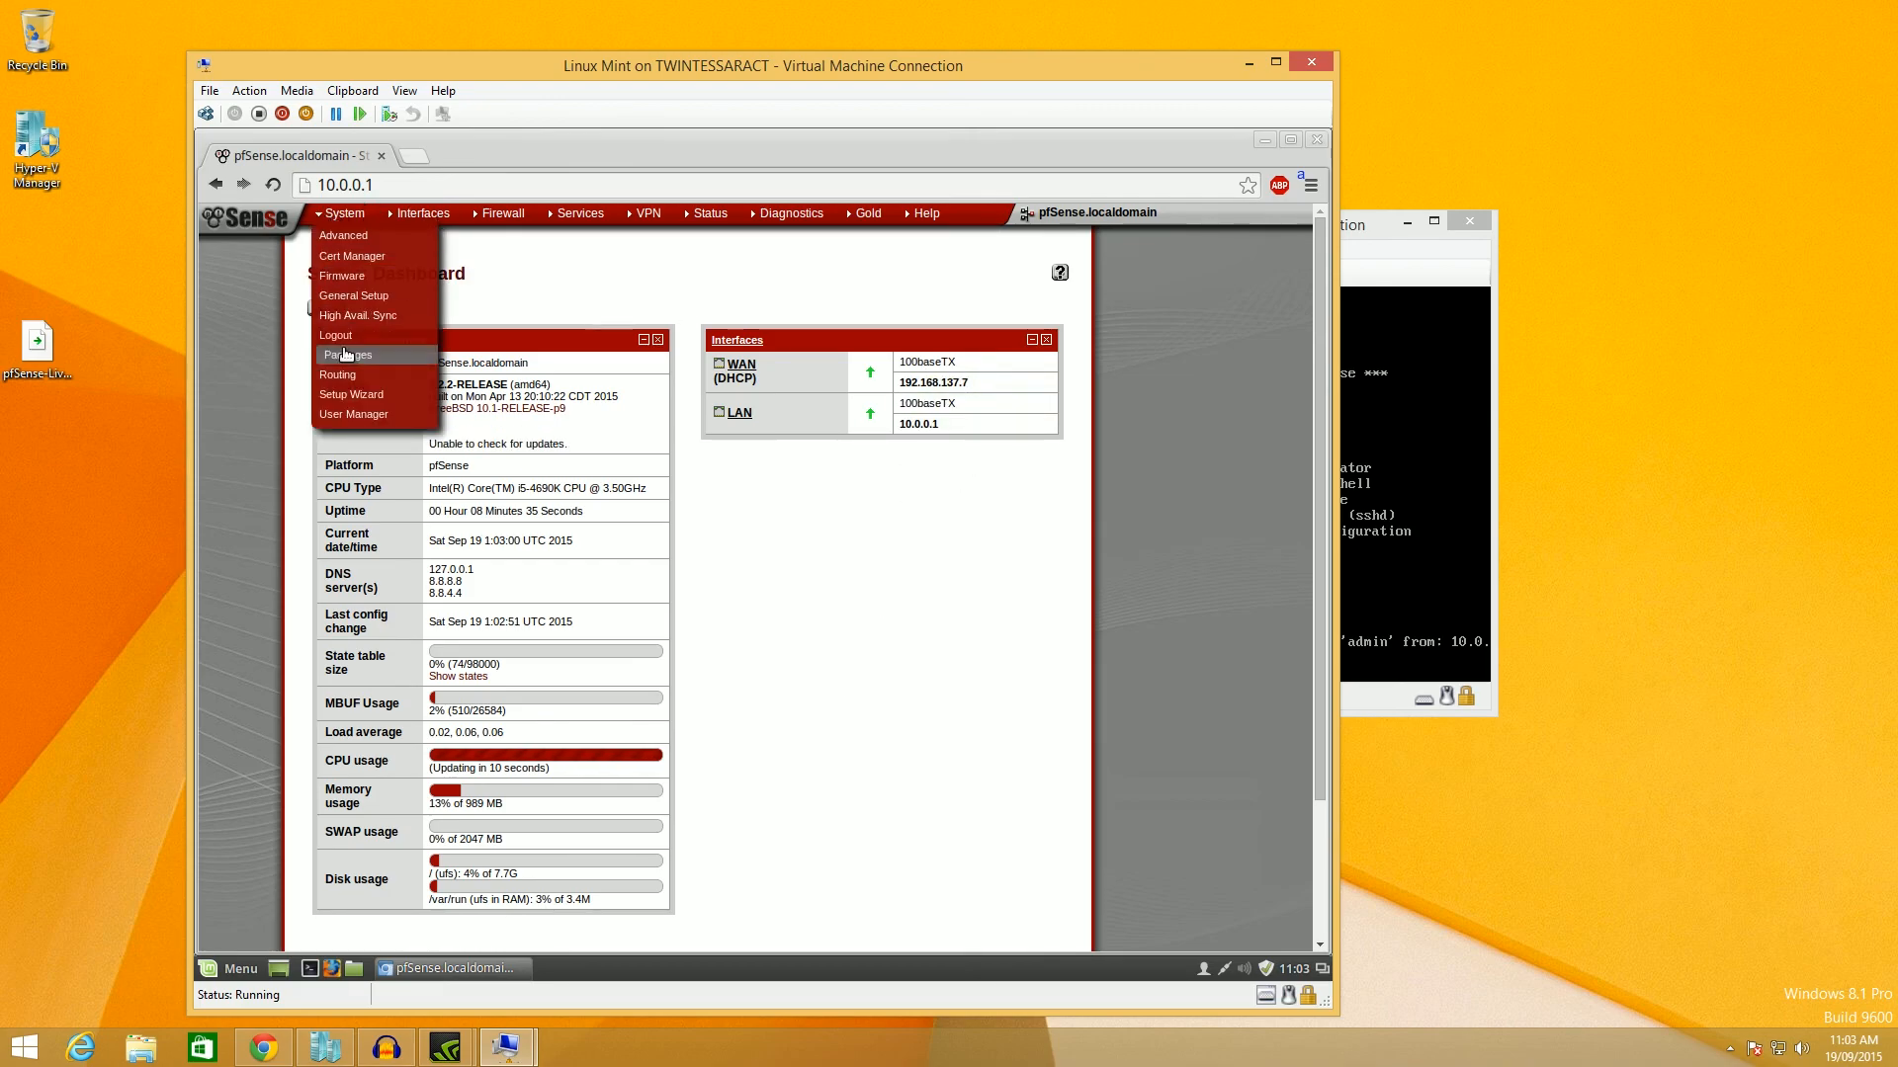